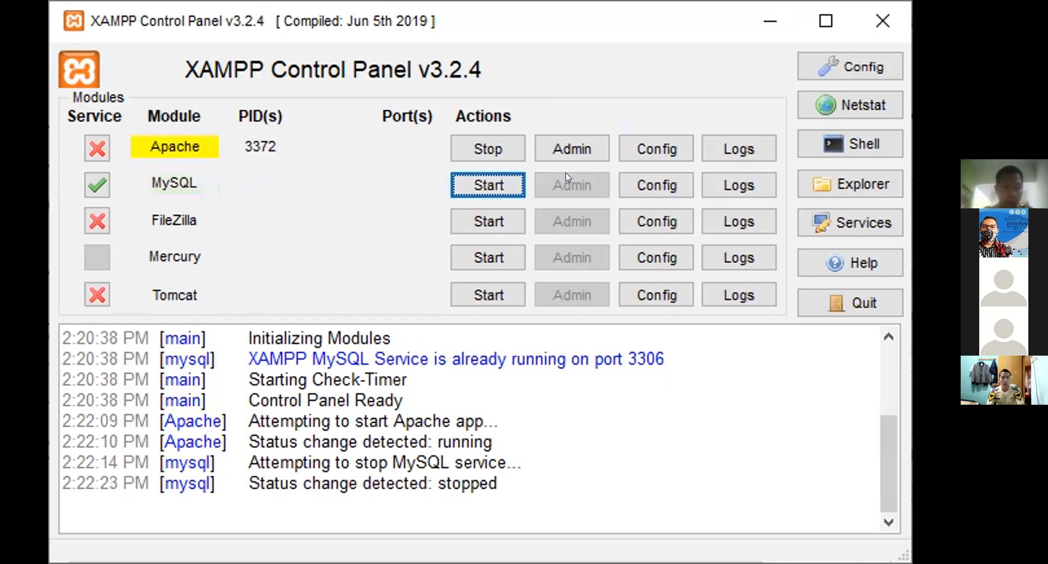
Step: Start the MySQL service and open its phpMyAdmin administration page in the browser
click(454, 188)
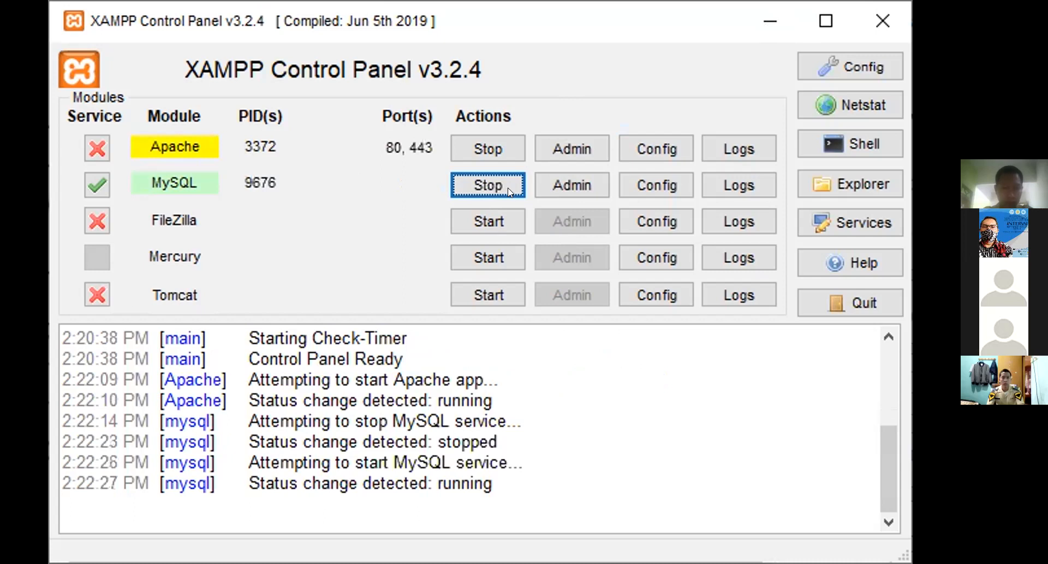
click(554, 191)
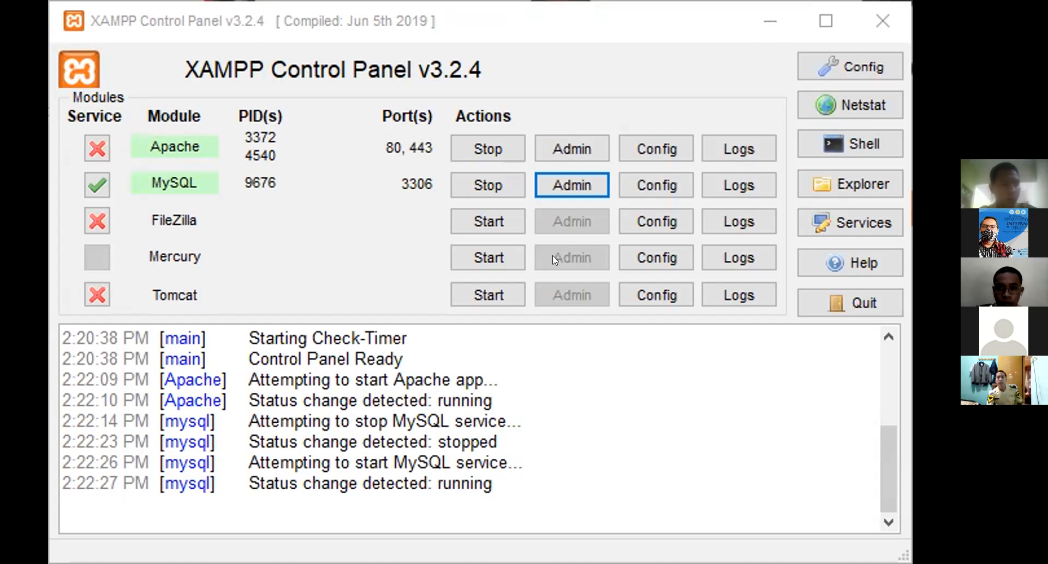
click(566, 276)
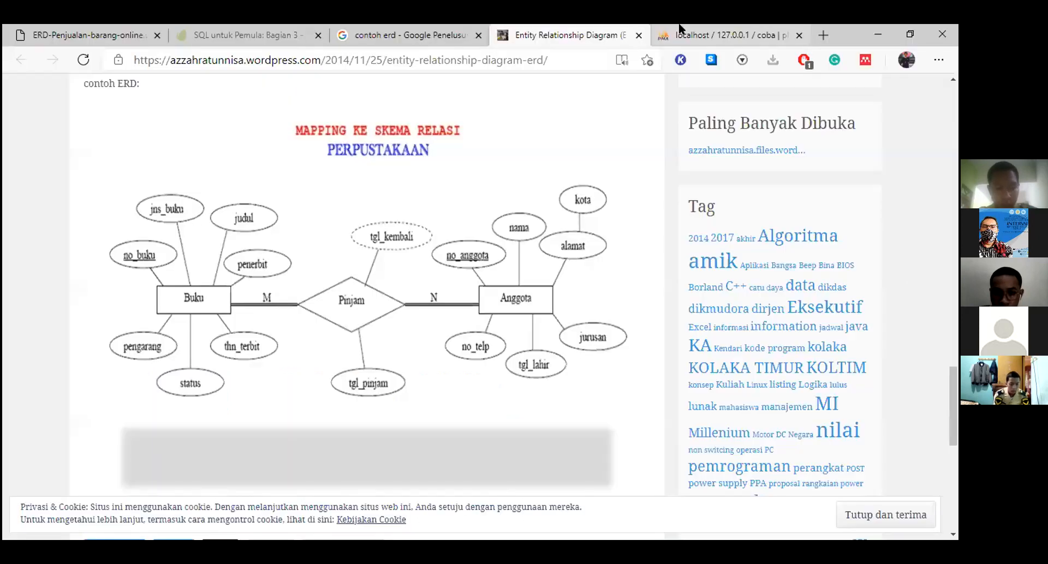
click(683, 32)
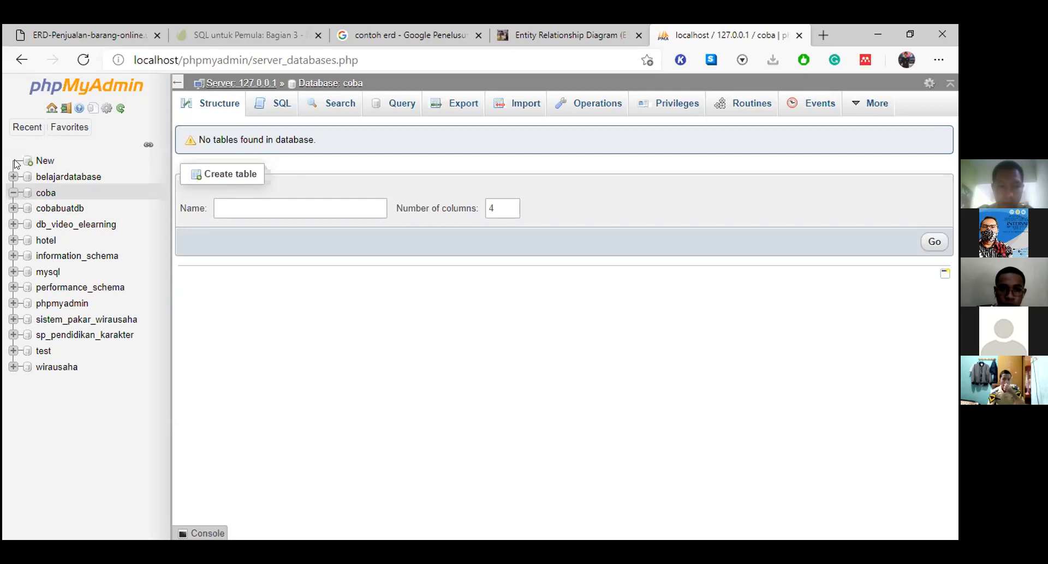
Step: View the server's database list and the previously used names offered for a new database
click(85, 91)
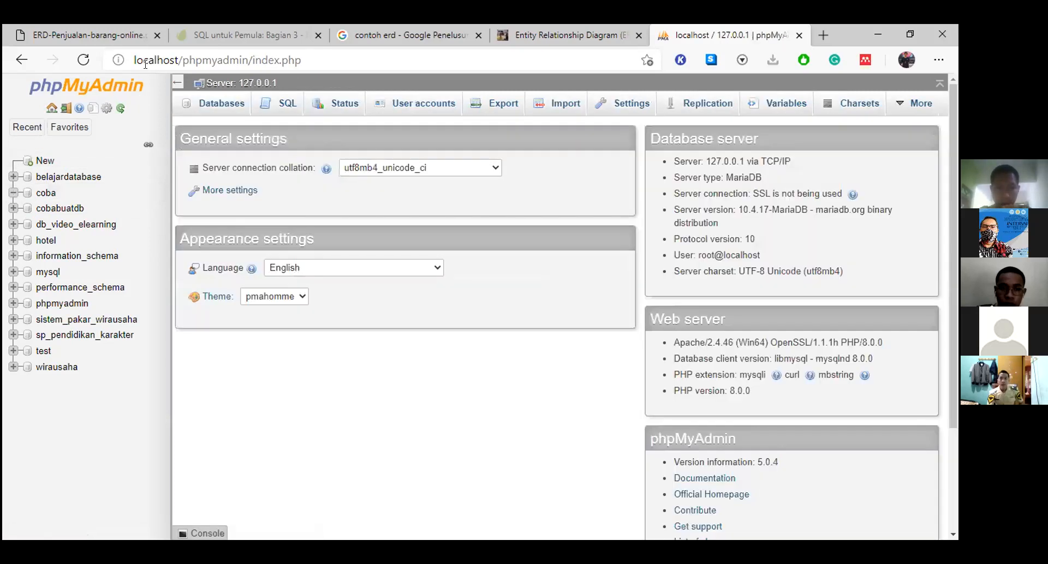
click(209, 111)
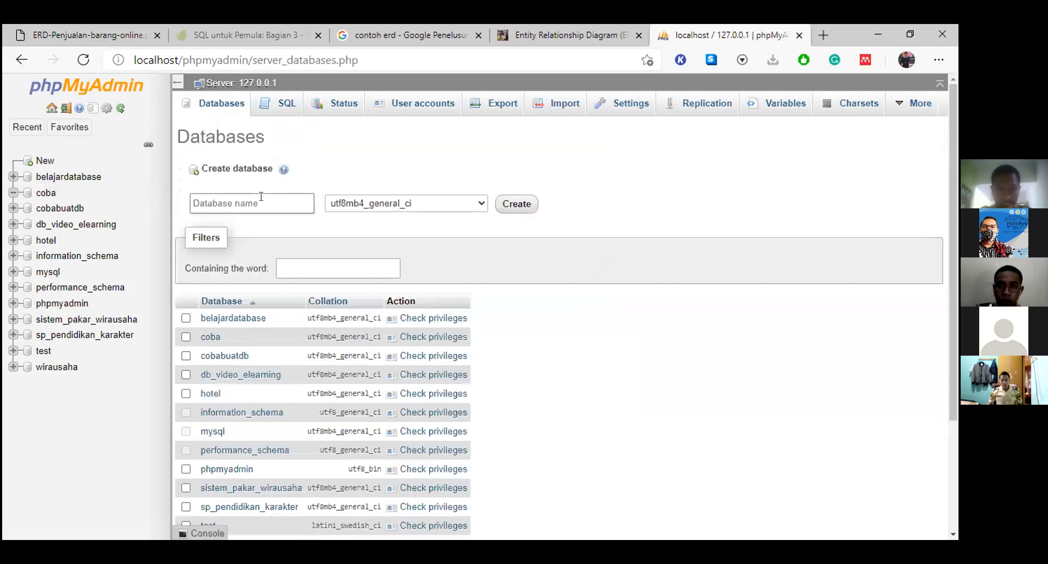
click(261, 196)
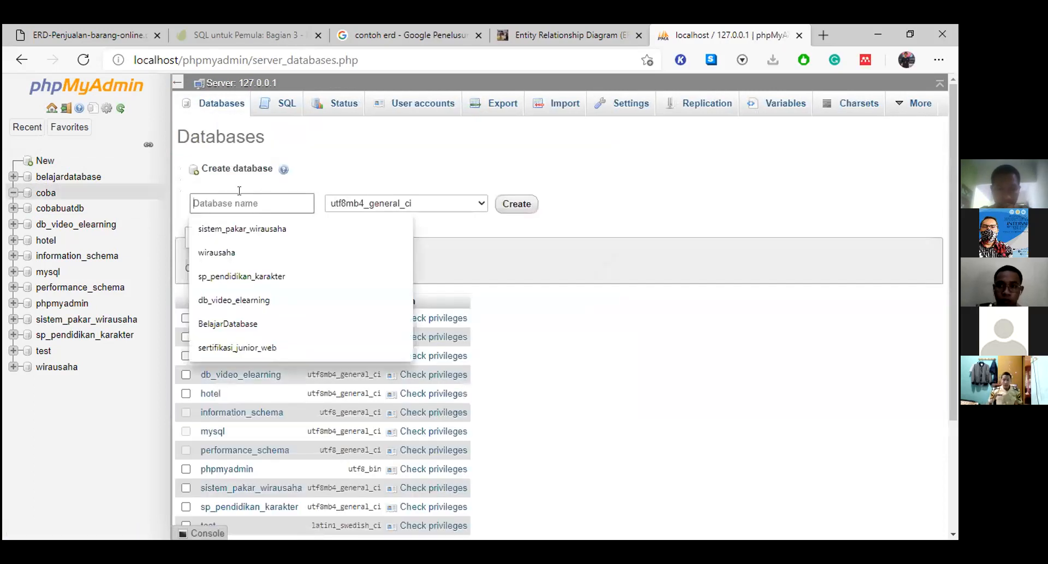
key(Down)
key(Up)
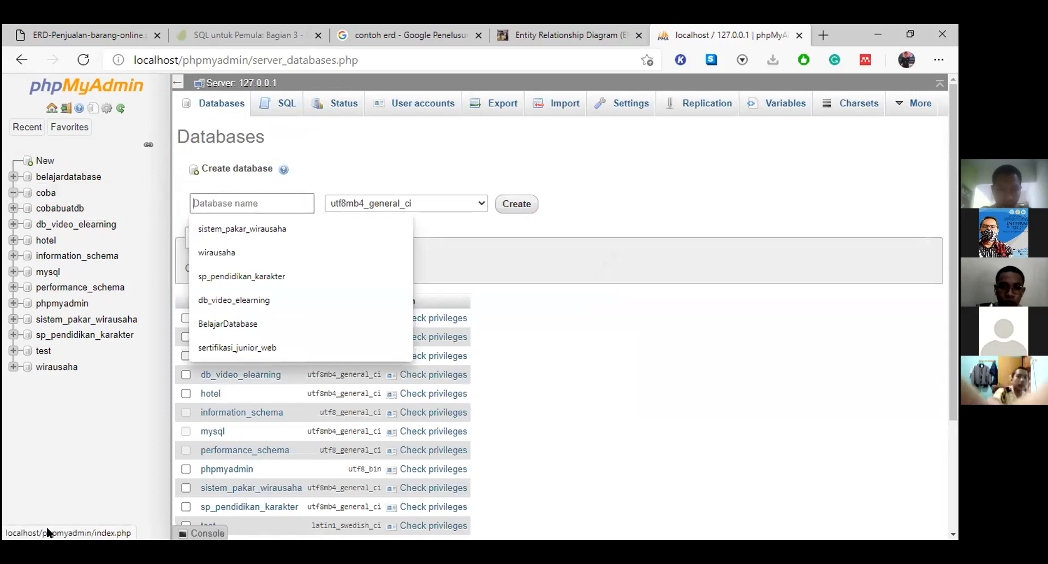
Step: Create a four-column table named Buku in the coba database, following the book entity in the library ERD
click(46, 194)
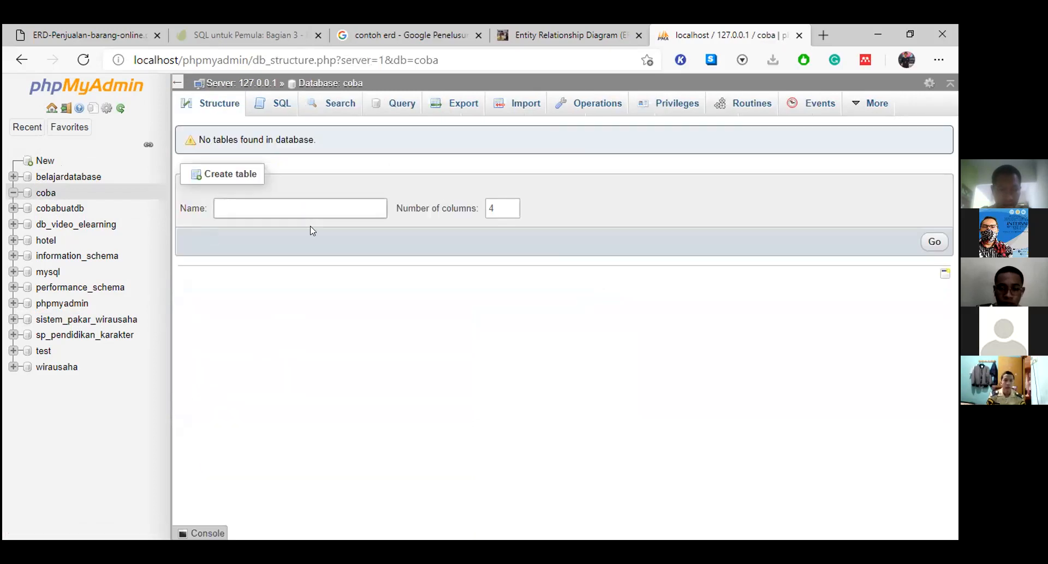
click(283, 214)
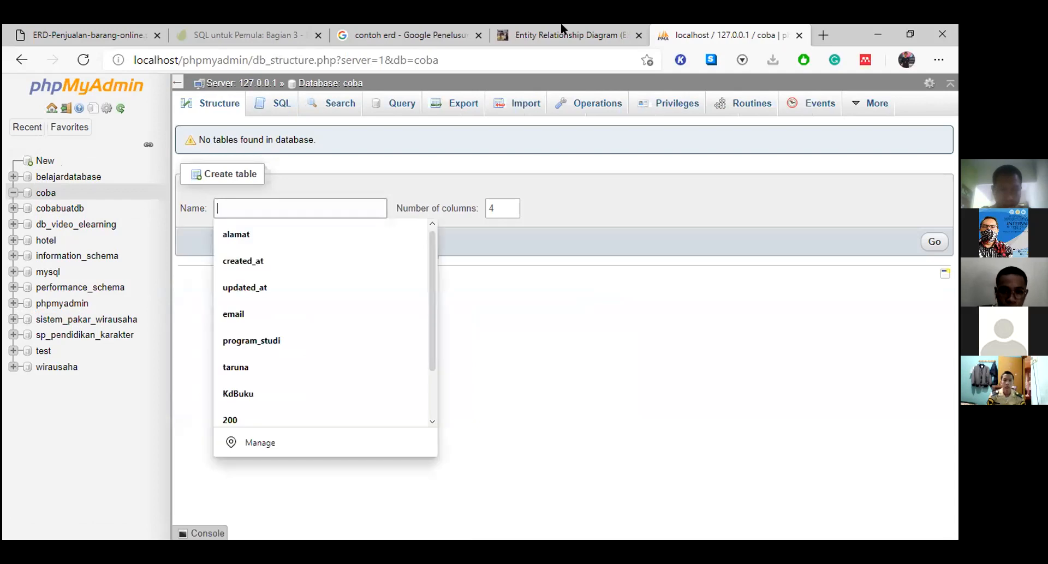
key(ctrl+shift+Tab)
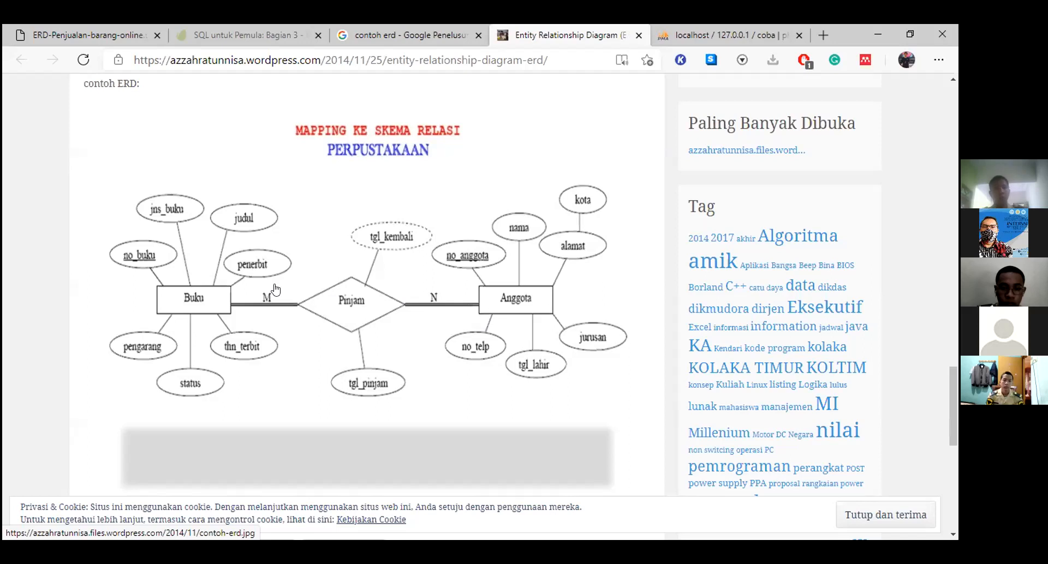
click(700, 30)
click(259, 203)
text(Buku)
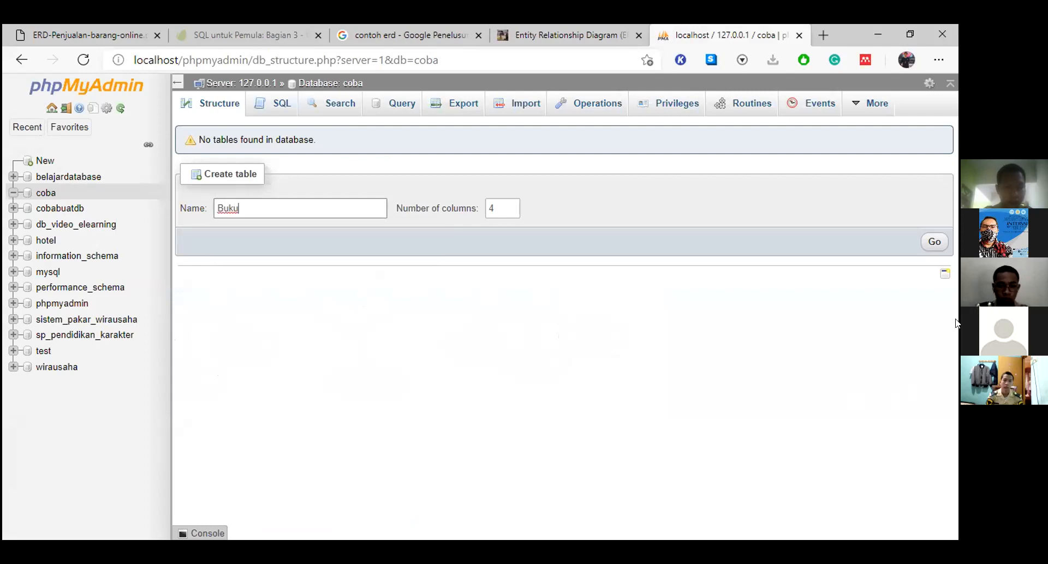
click(933, 241)
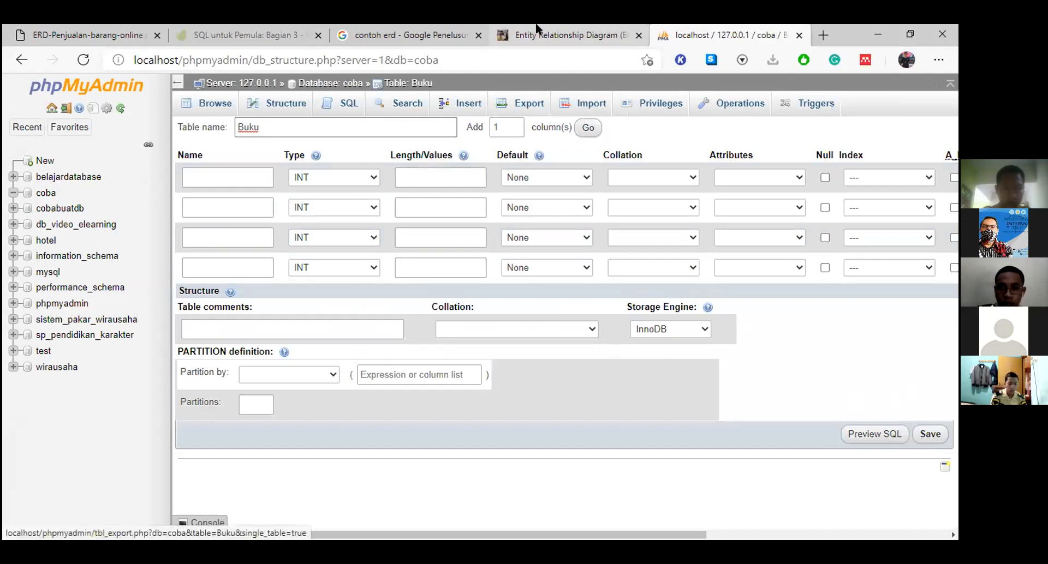
Step: Name the Buku table's first column no_buku, as in the ERD, with type INT
key(ctrl+shift+Tab)
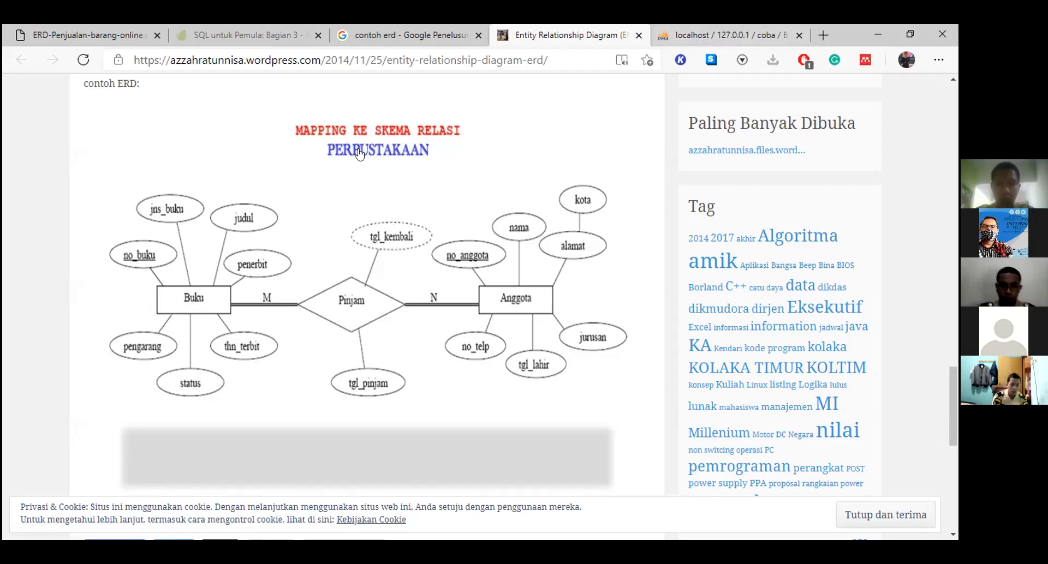
click(692, 33)
click(239, 171)
text(no)
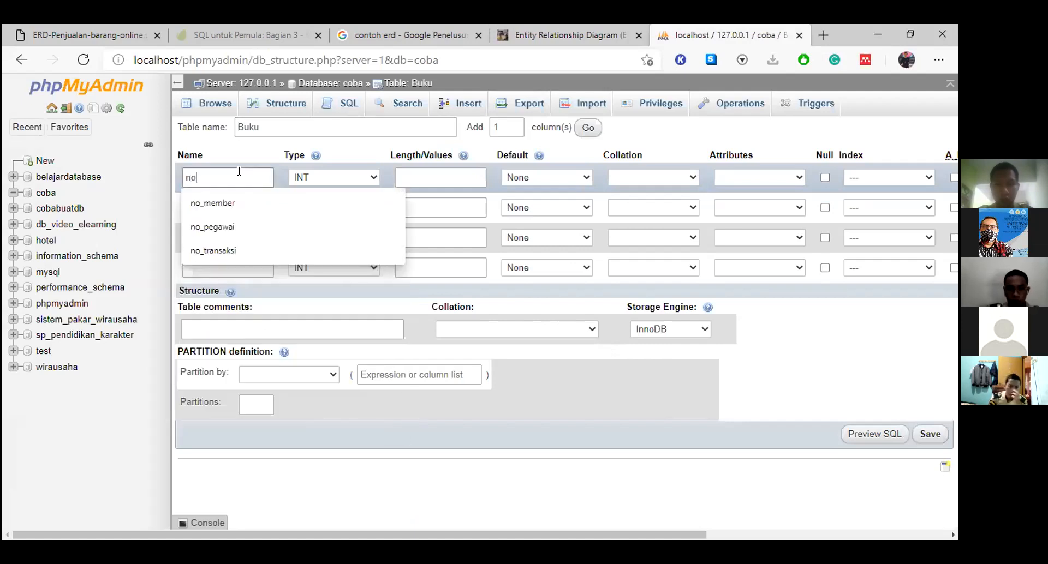
text(_buku)
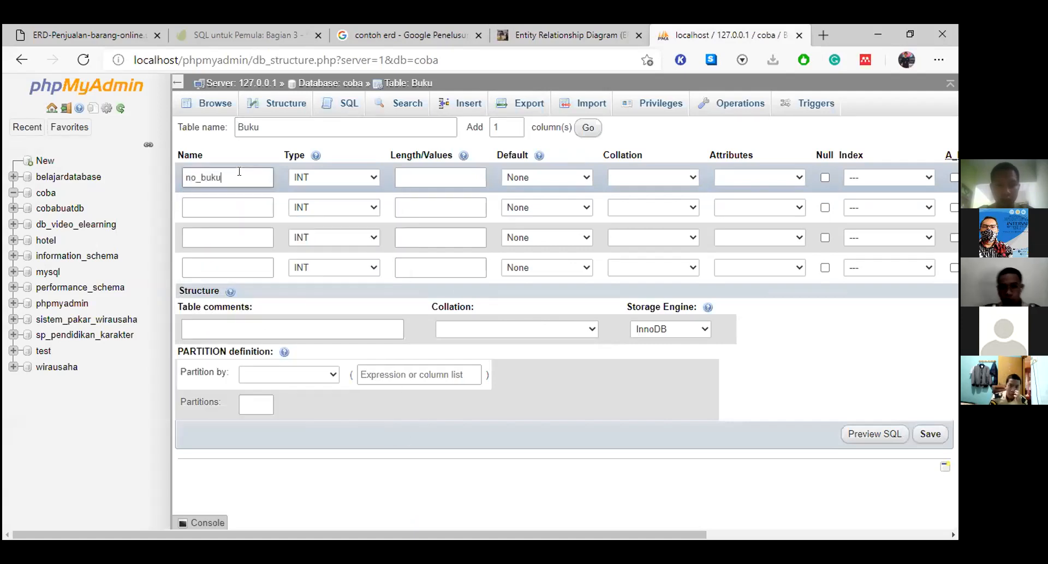
click(308, 178)
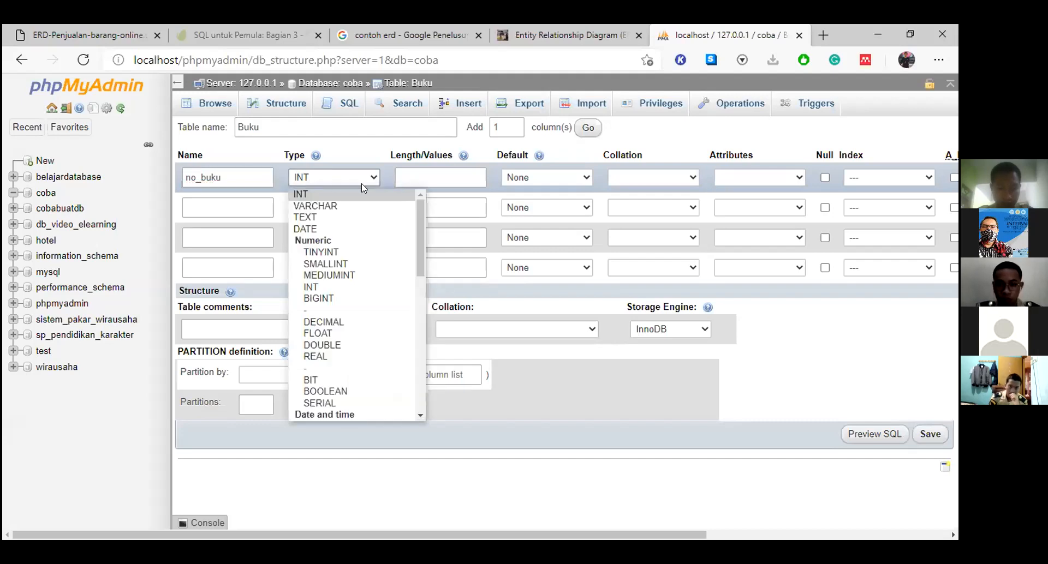
click(309, 194)
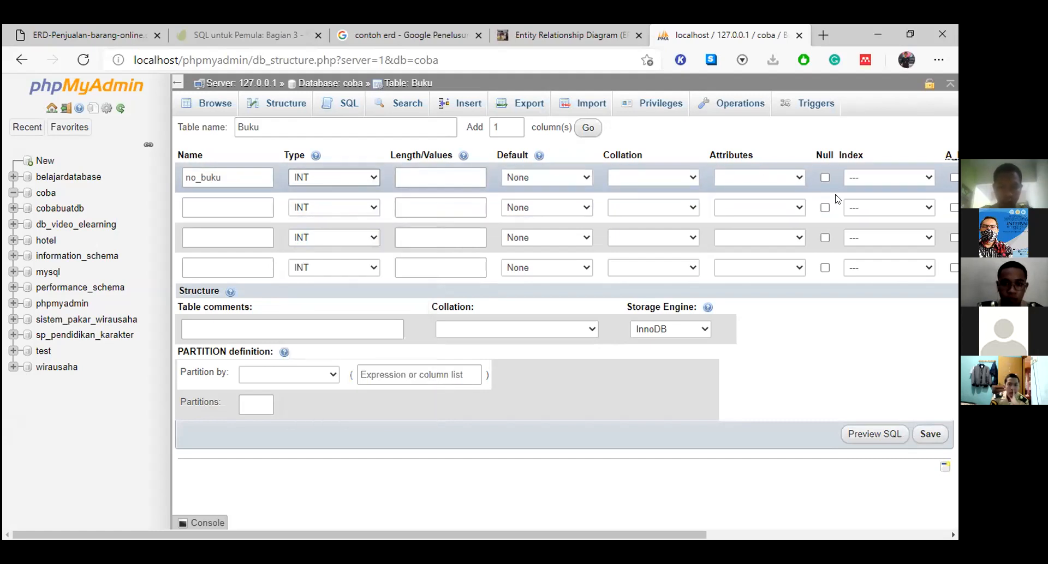
Step: Make no_buku the PRIMARY index and enable auto-increment for it
click(891, 179)
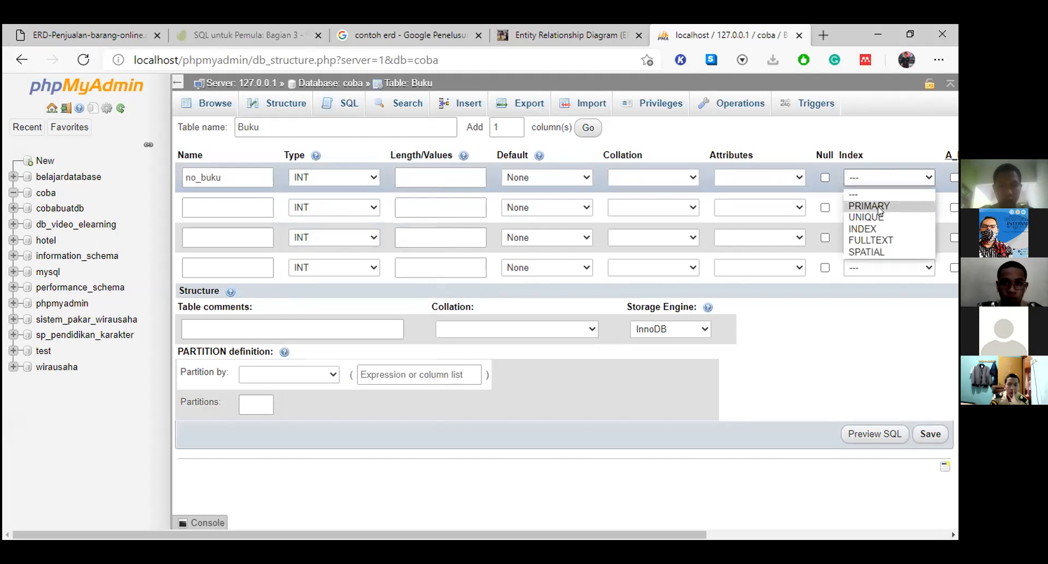
click(853, 194)
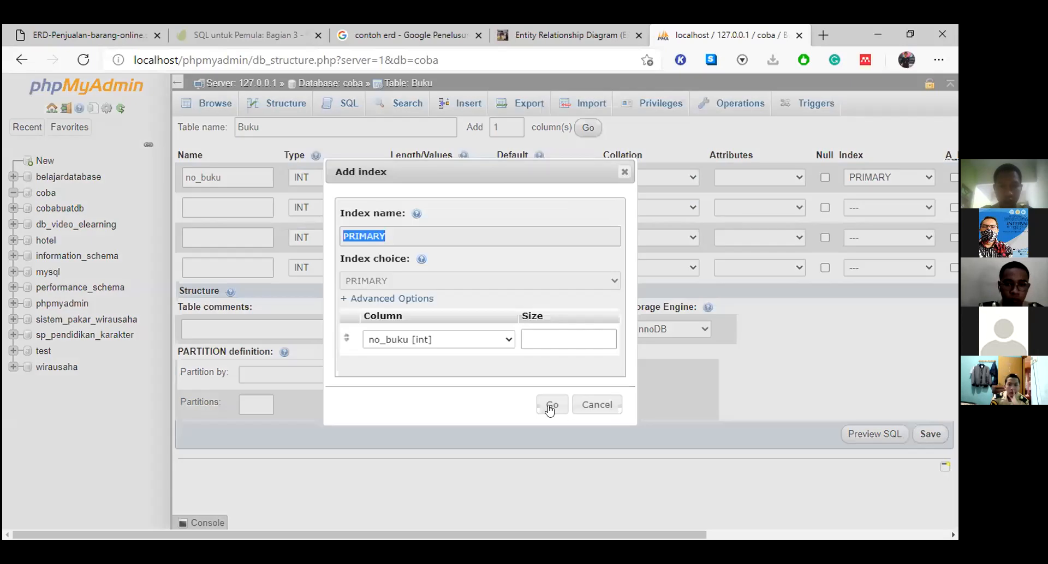
click(548, 402)
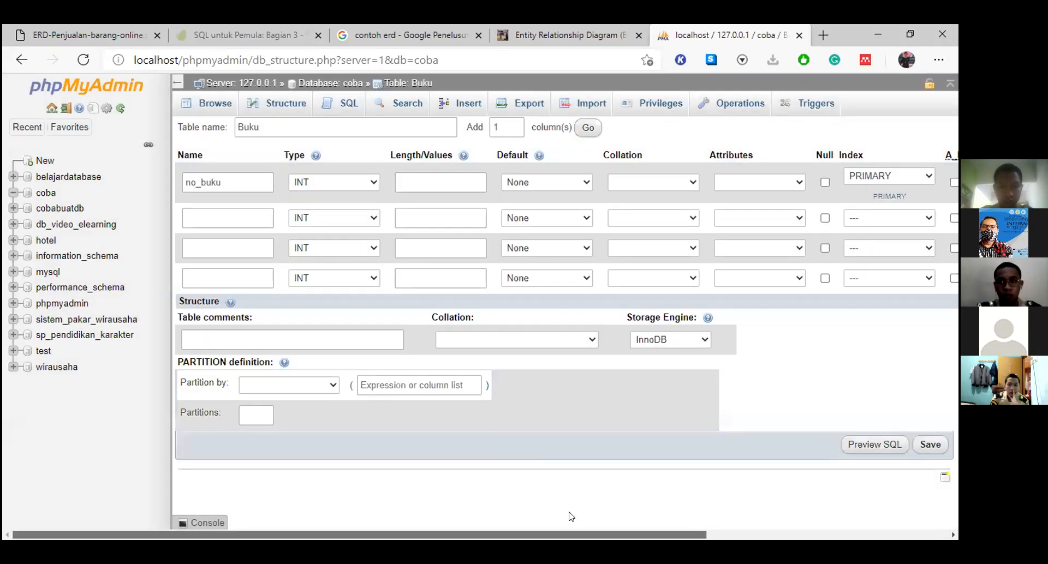
scroll(737, 518, right, 4)
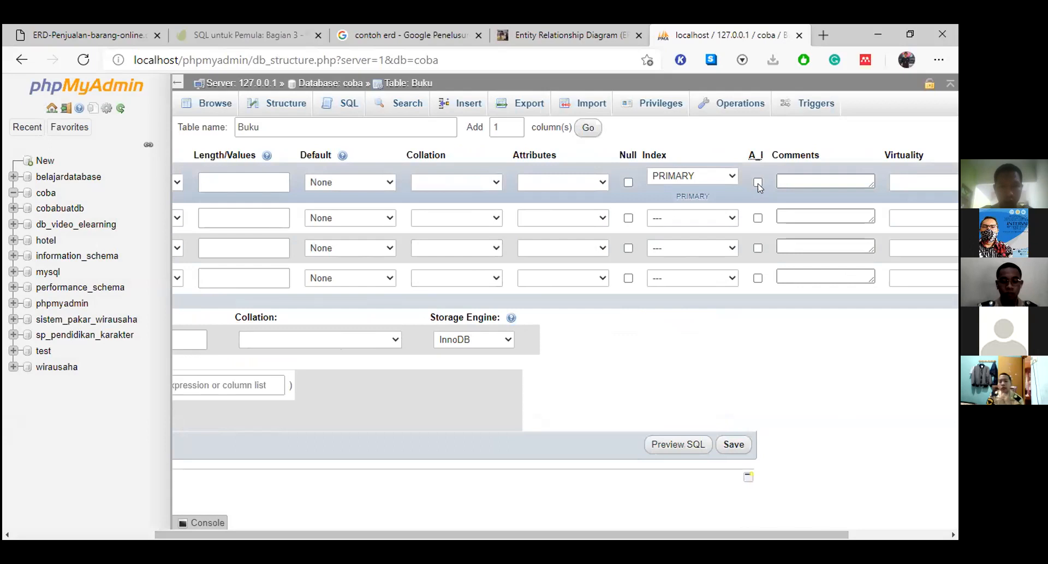
click(758, 183)
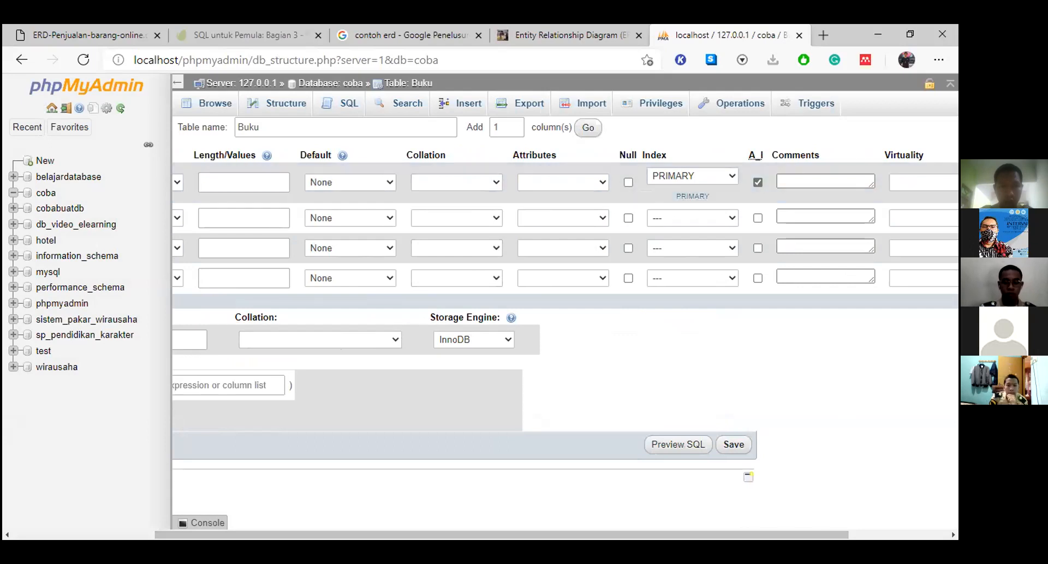
scroll(564, 272, right, 1)
scroll(475, 439, left, 4)
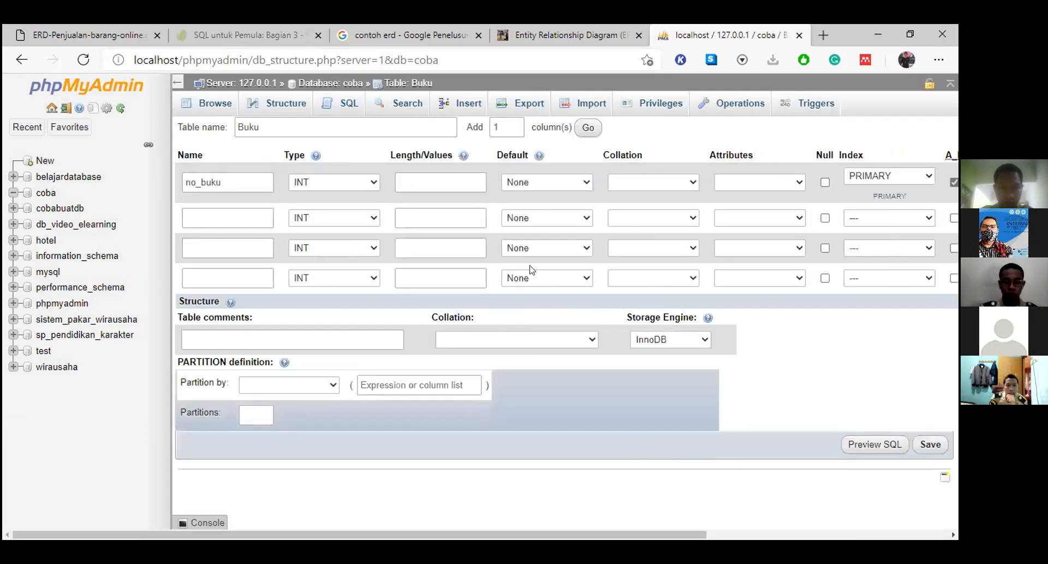
click(415, 177)
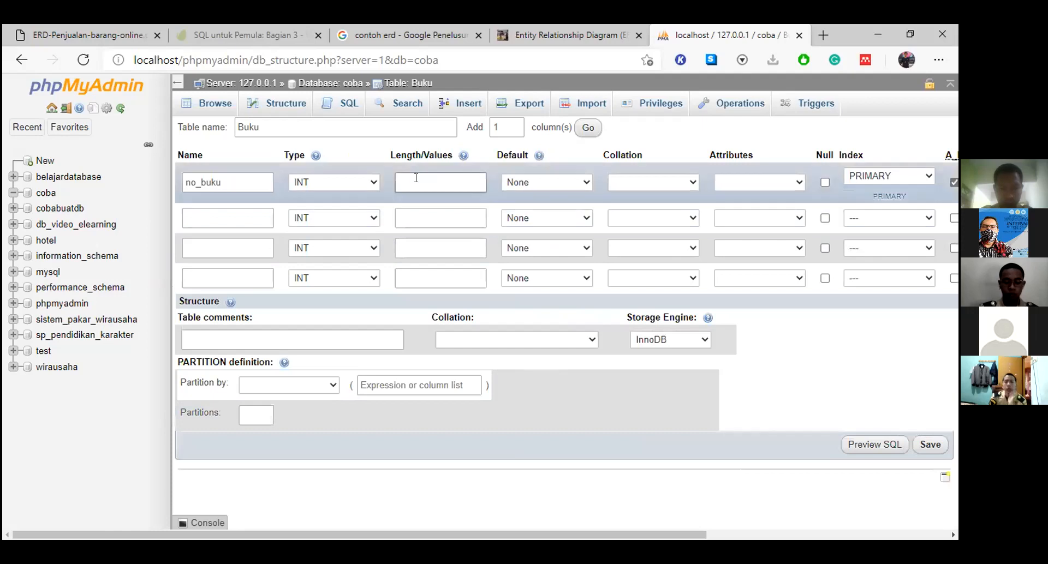
click(435, 182)
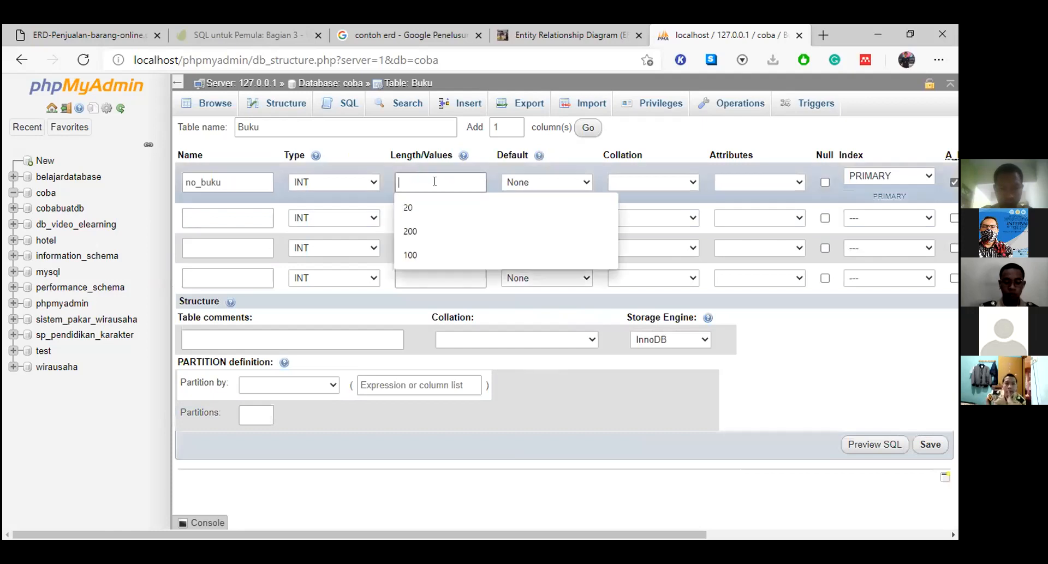
Step: Check the Buku attributes in the ERD and name the table's second column jns_buku
click(234, 218)
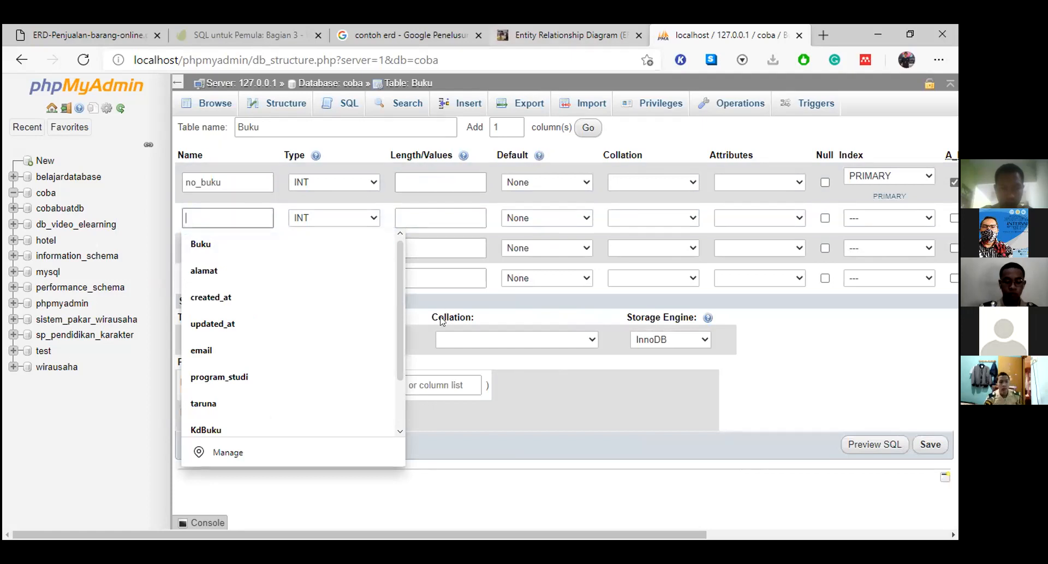
key(ctrl+shift+Tab)
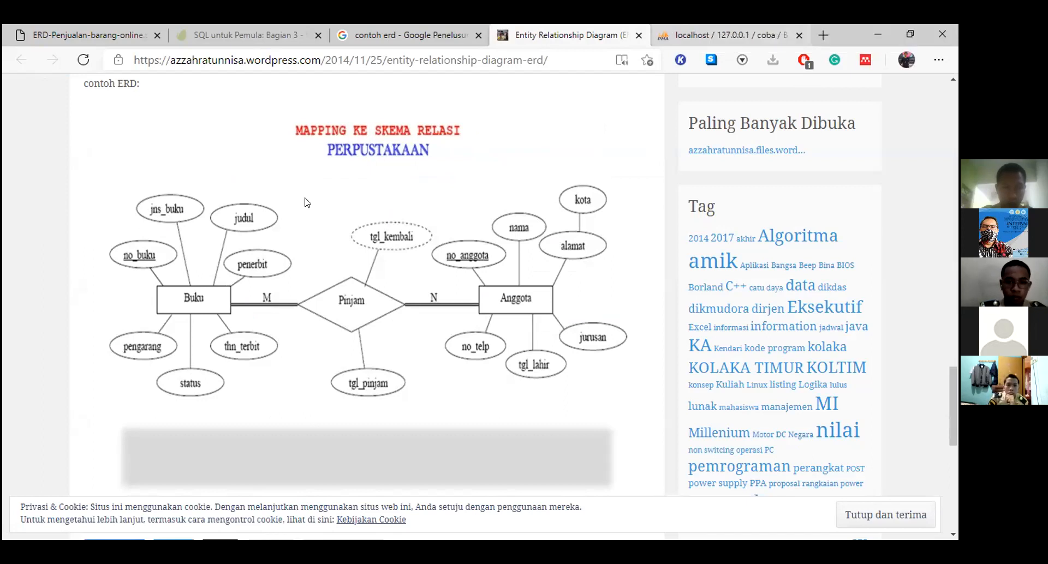
key(ctrl+Tab)
text(j)
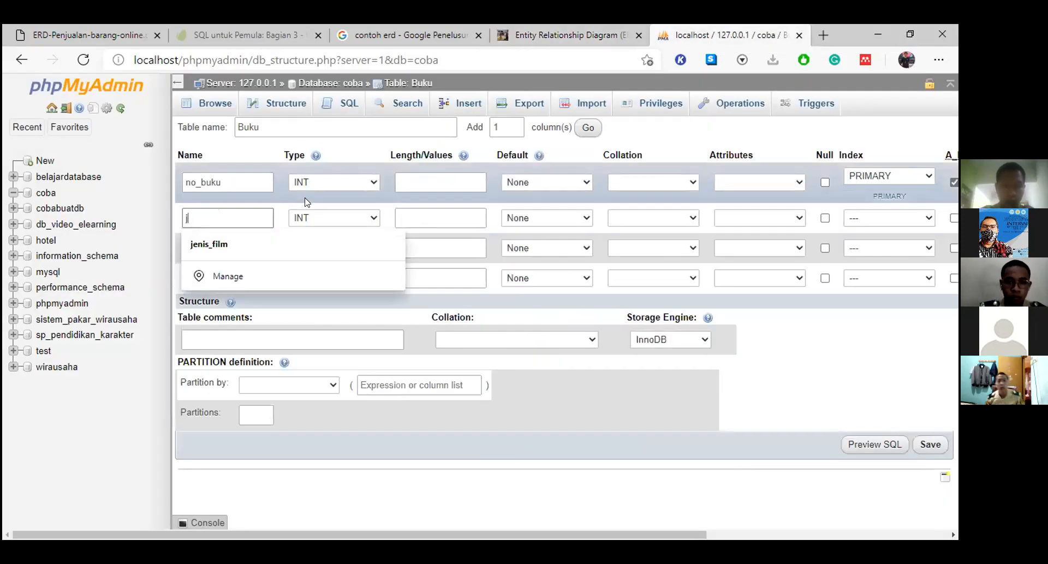
click(627, 27)
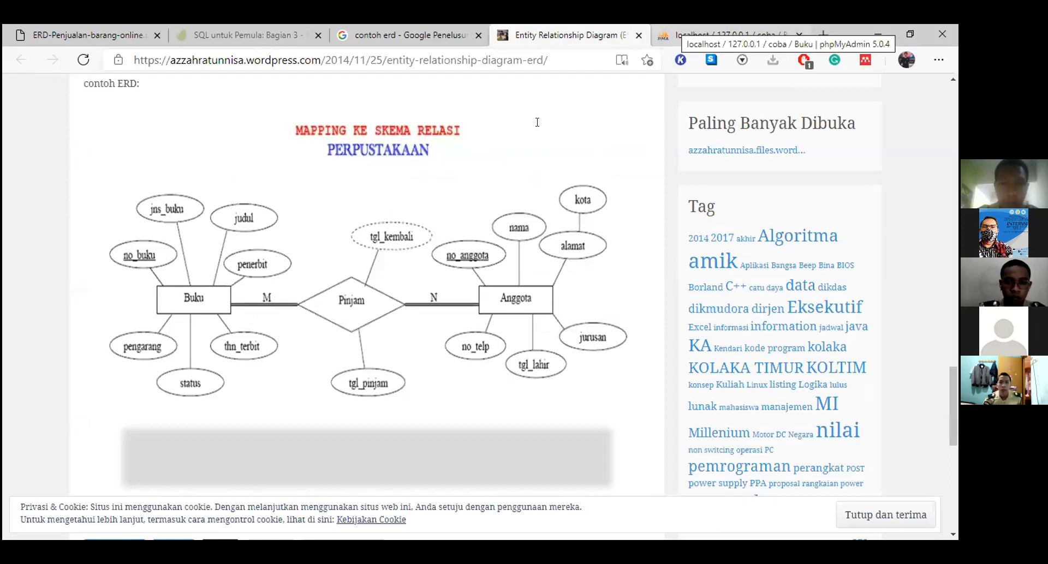
key(ctrl+Tab)
text(jns_buk)
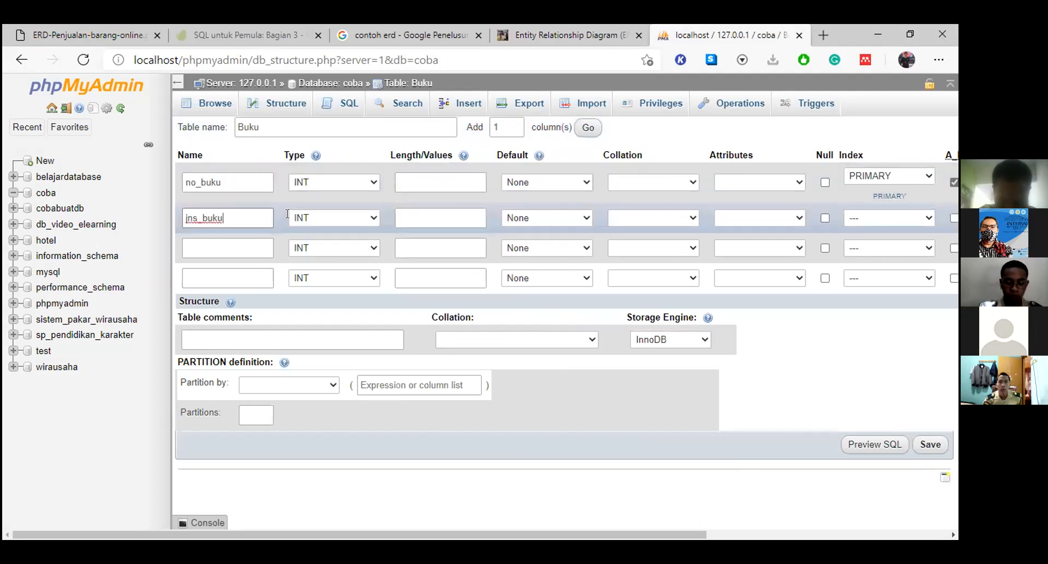
Step: Set the jns_buku column's type to VARCHAR with a length of 20
click(364, 219)
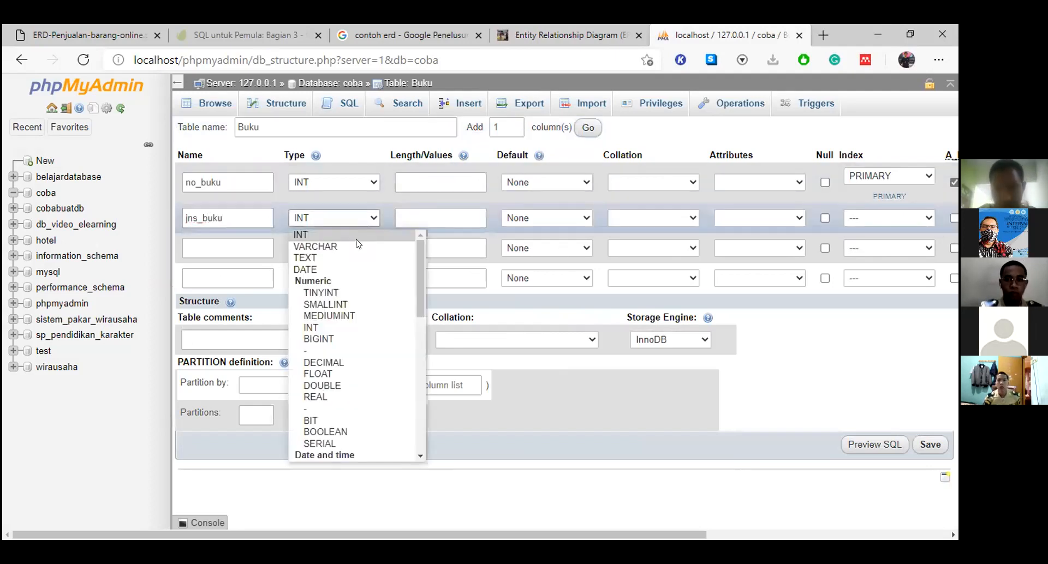
click(357, 245)
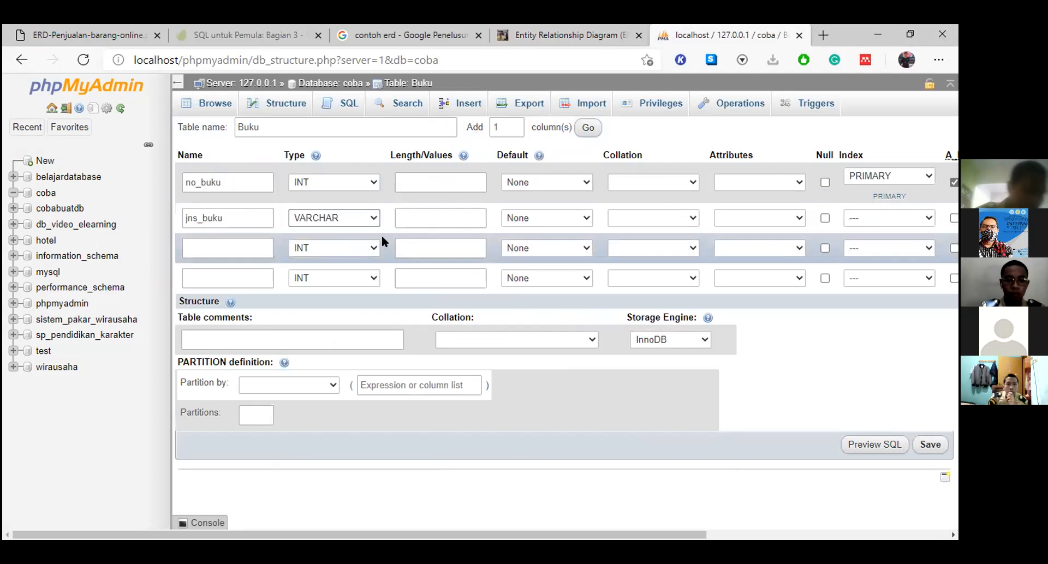
click(416, 215)
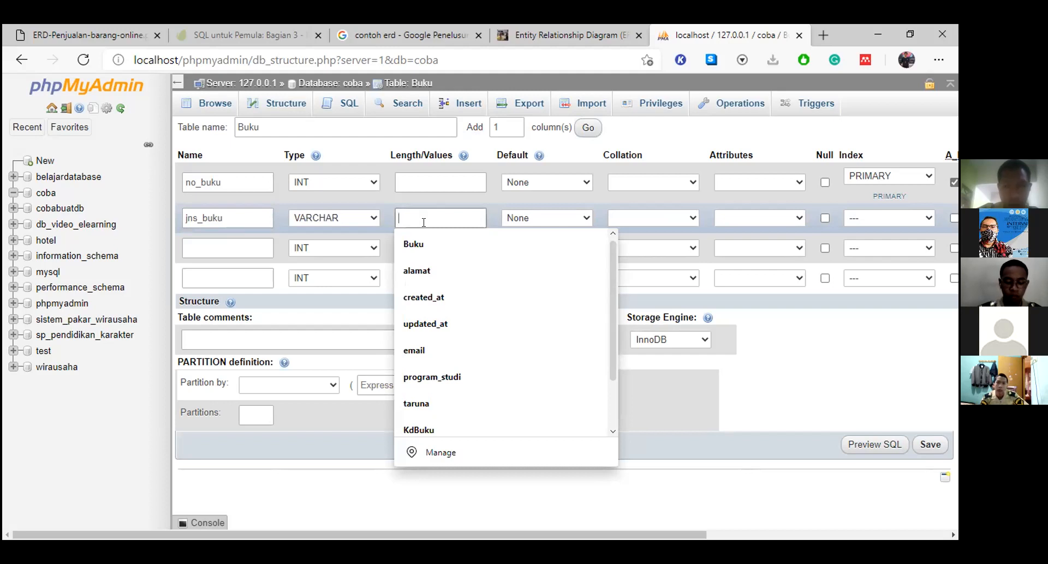
text(20)
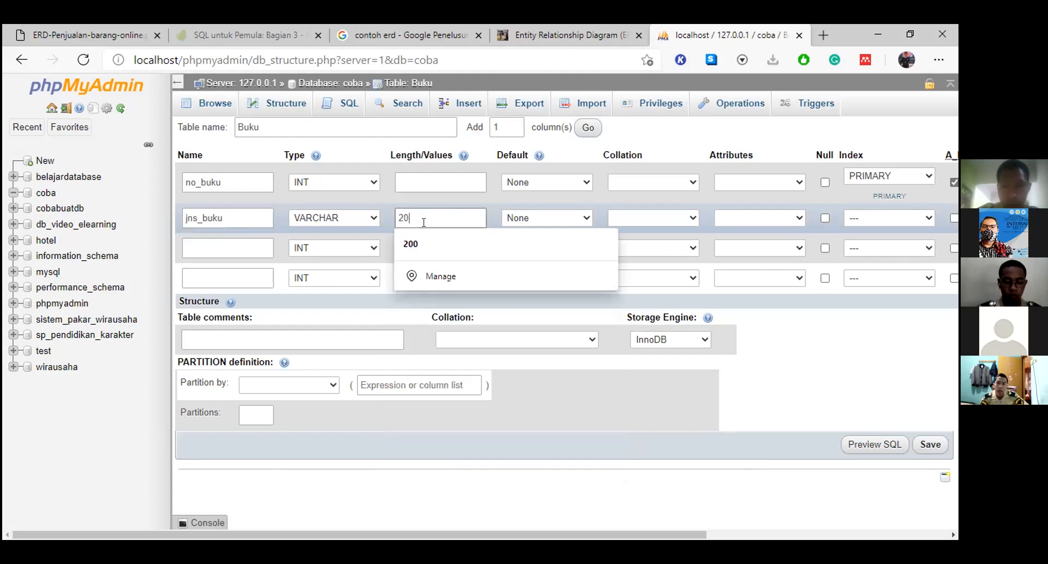
Step: Set the length of the jns_buku column to 50
key(BackSpace)
key(BackSpace)
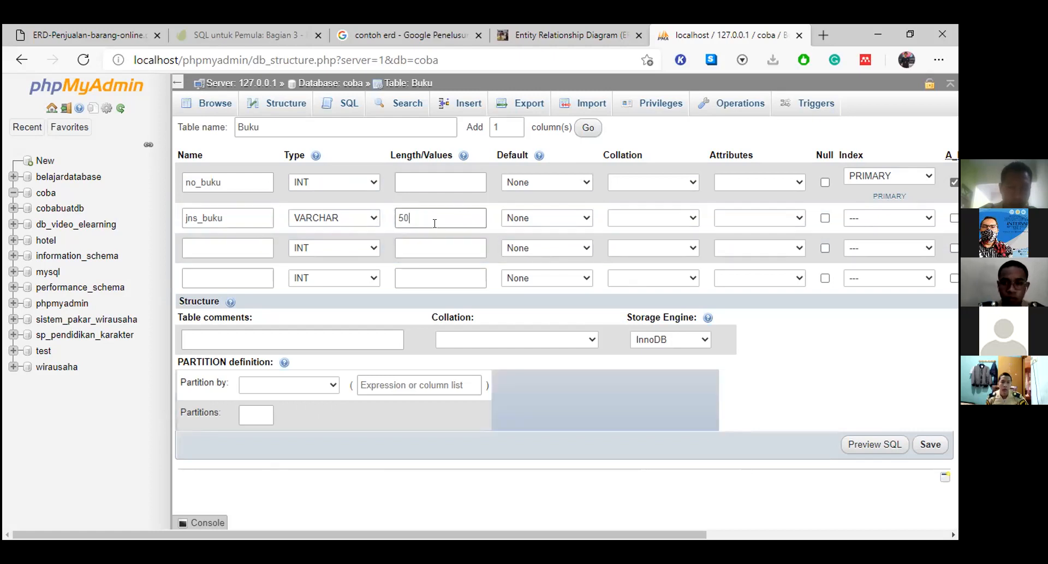
key(ctrl+a)
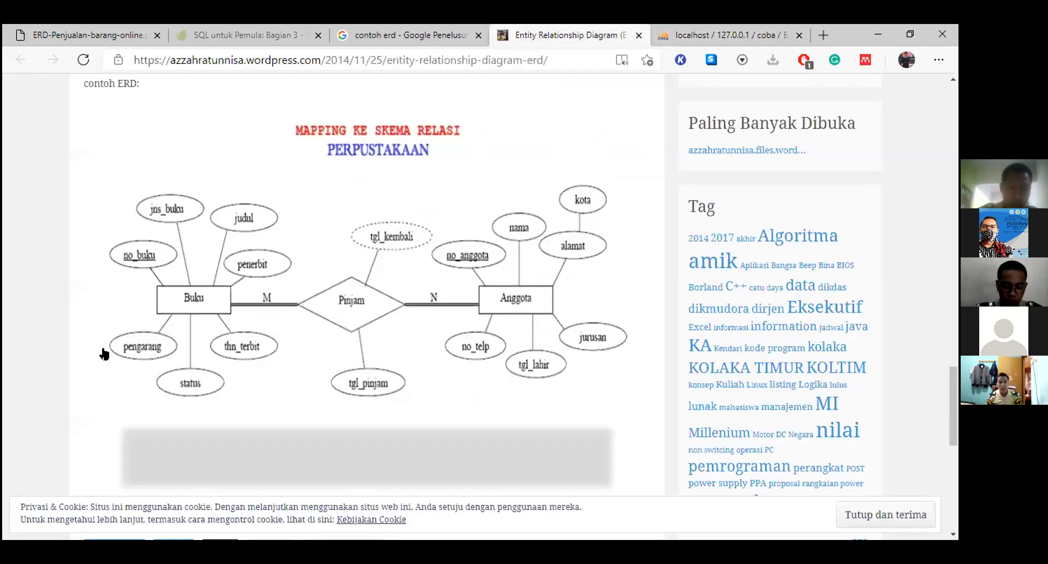
Step: Check the Buku attributes in the ERD and define the third column as judul, type VARCHAR with length 200
click(577, 28)
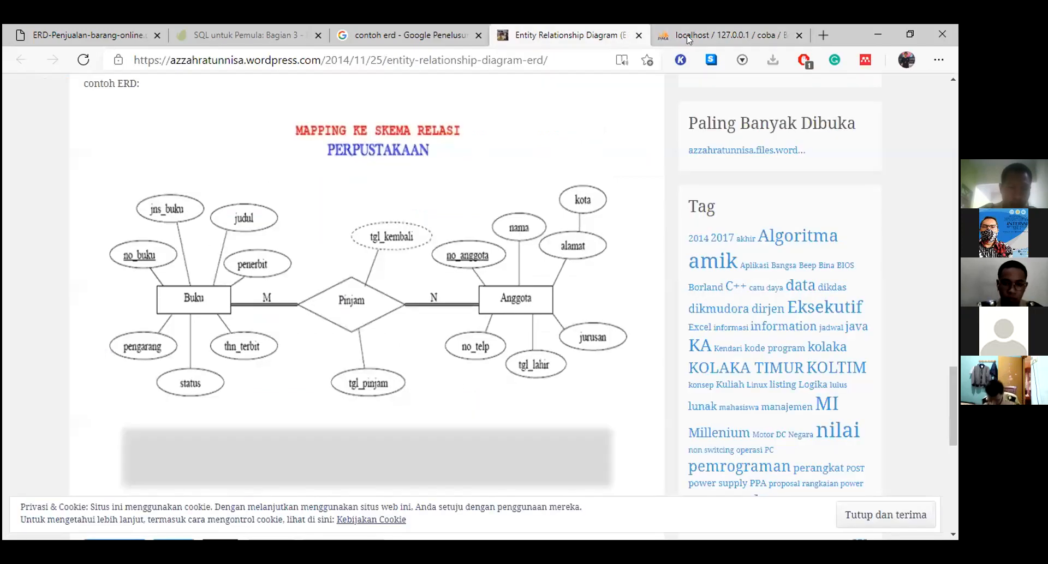
key(ctrl+Tab)
text(judul)
key(Tab)
key(v)
click(468, 244)
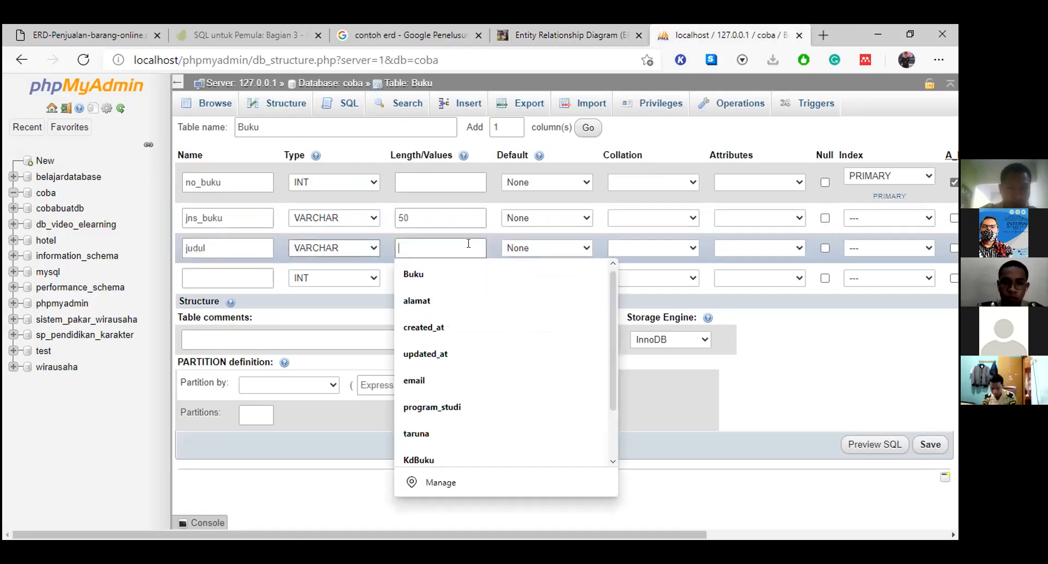
text(200)
Step: Define the fourth column from the ERD as penerbit, type VARCHAR with length 200
click(580, 29)
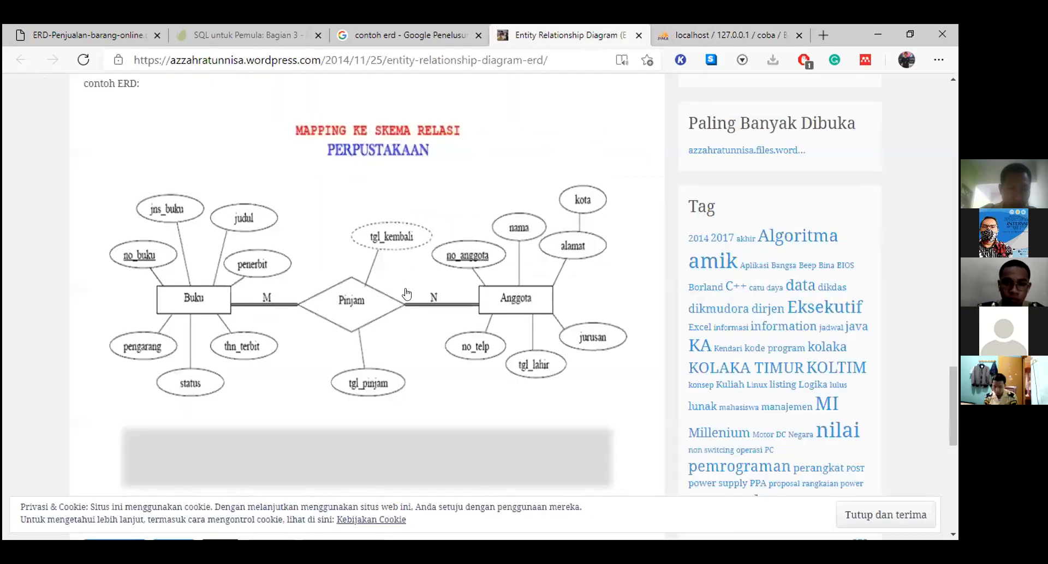
key(ctrl+Tab)
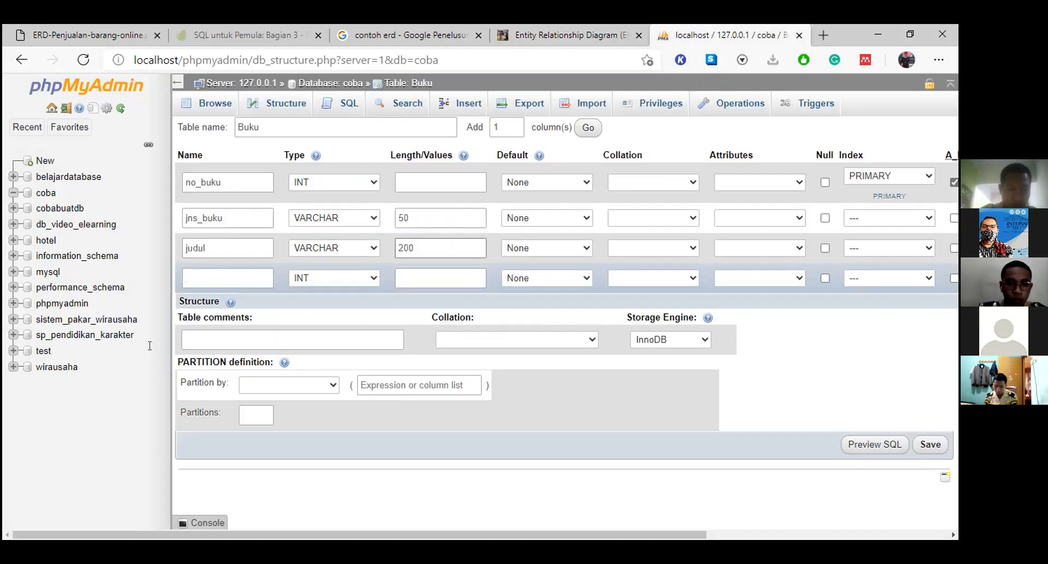
text(penerbi)
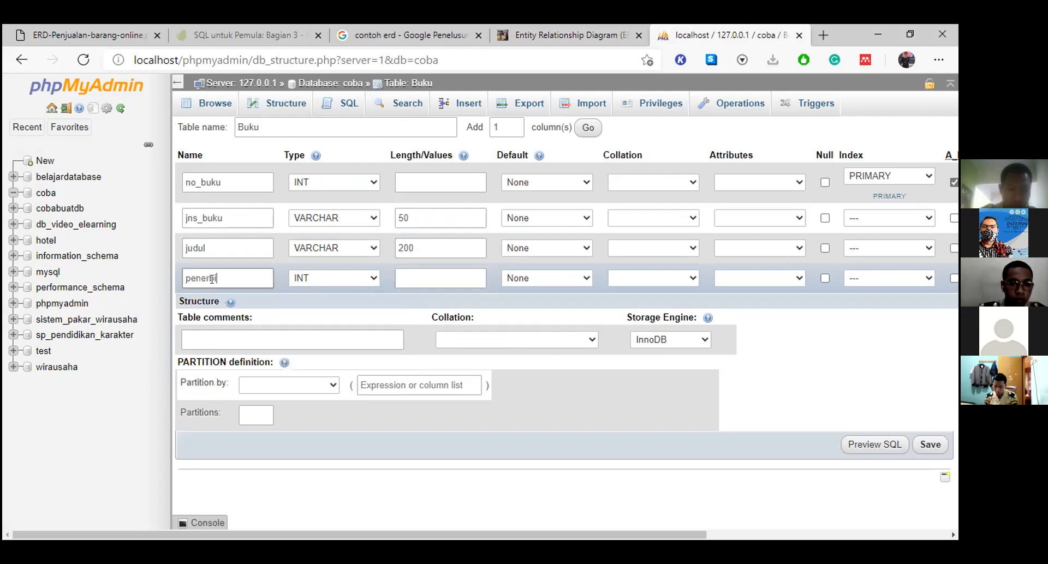
text(t)
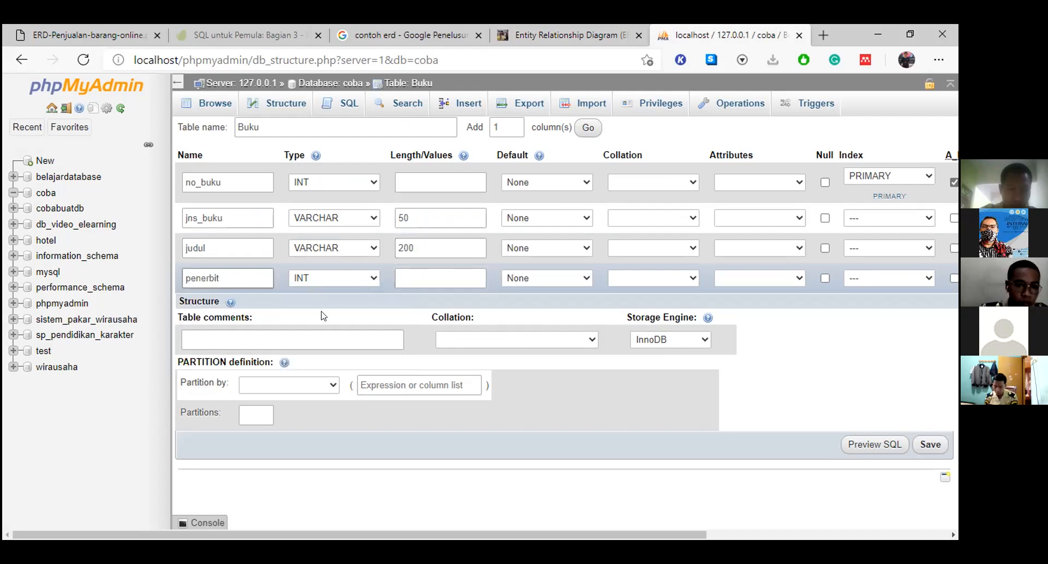
click(323, 278)
key(Return)
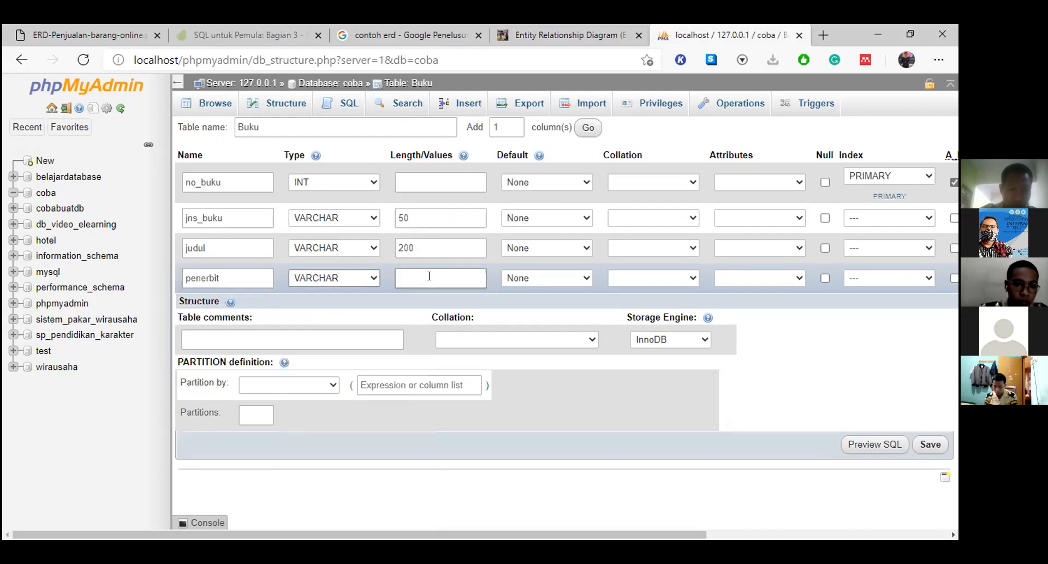
click(429, 277)
text(200)
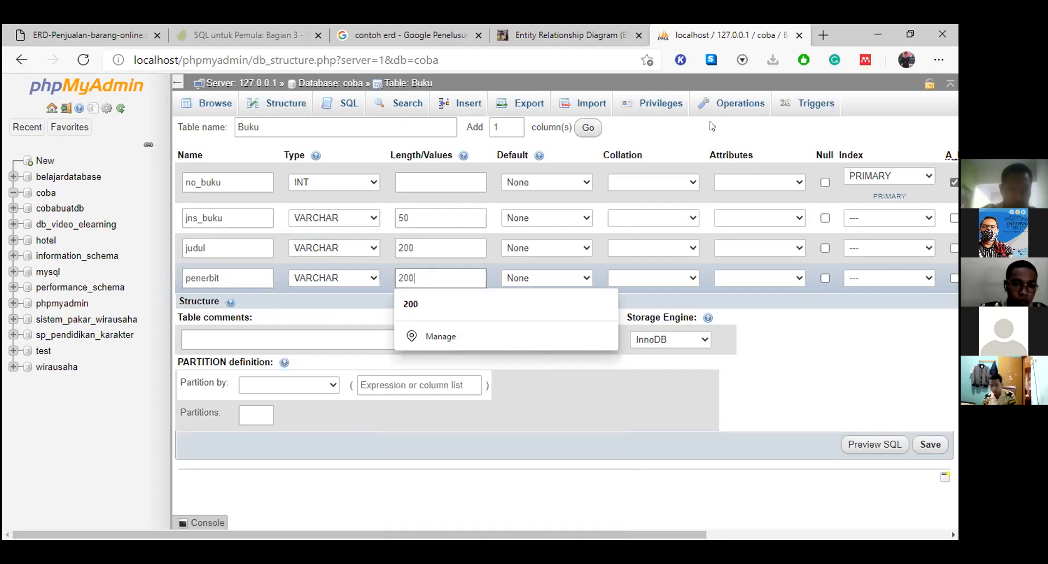
Step: Check the remaining Buku attributes in the ERD and add 3 more columns to the table
click(561, 28)
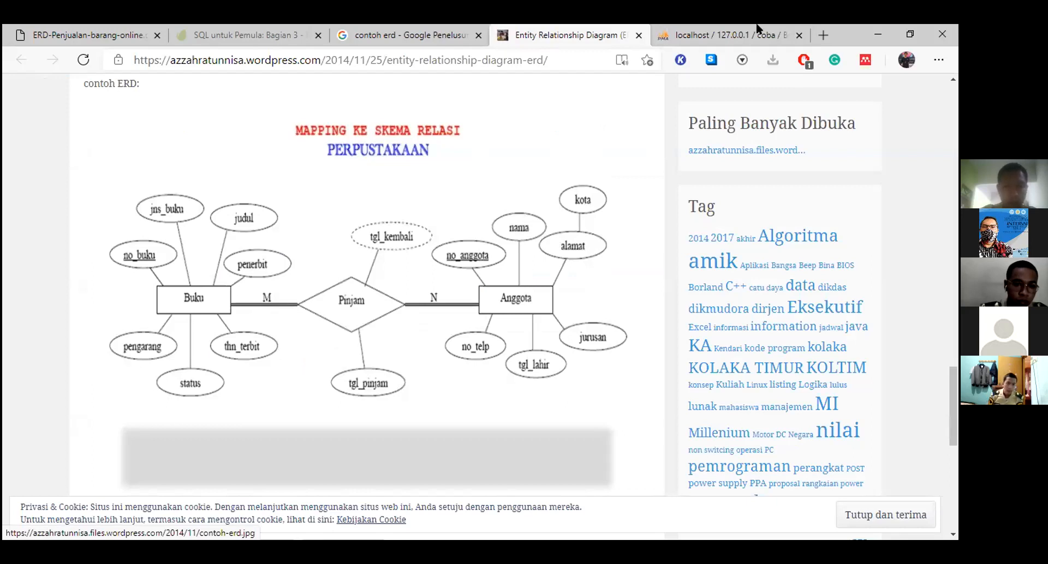
key(ctrl+Tab)
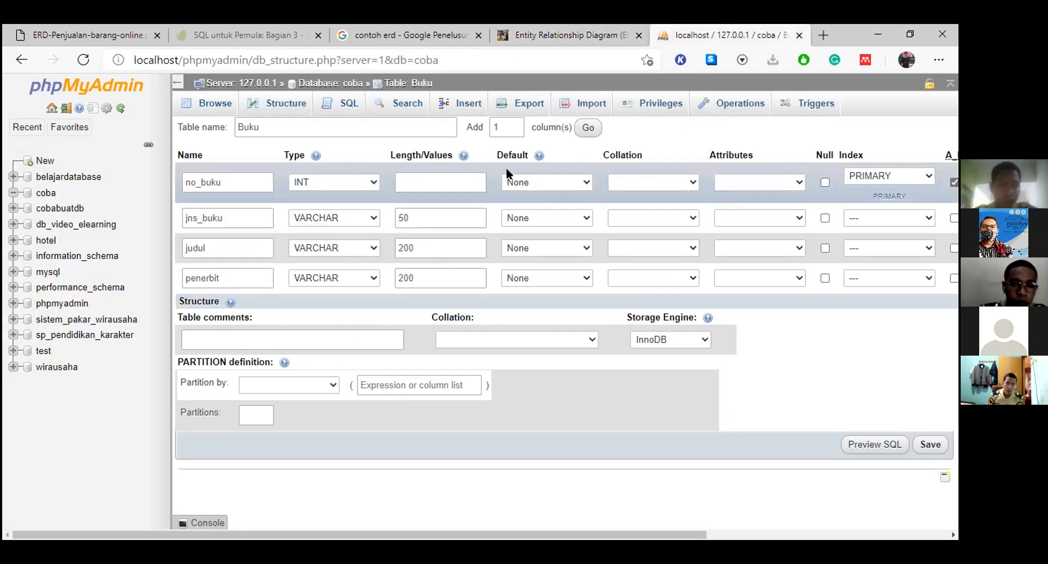
click(516, 123)
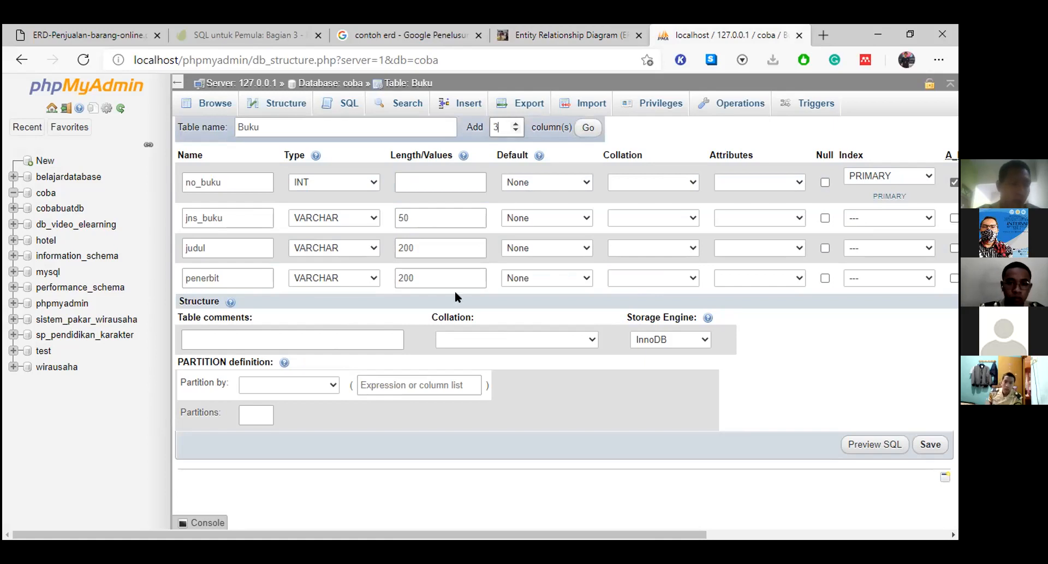
key(Return)
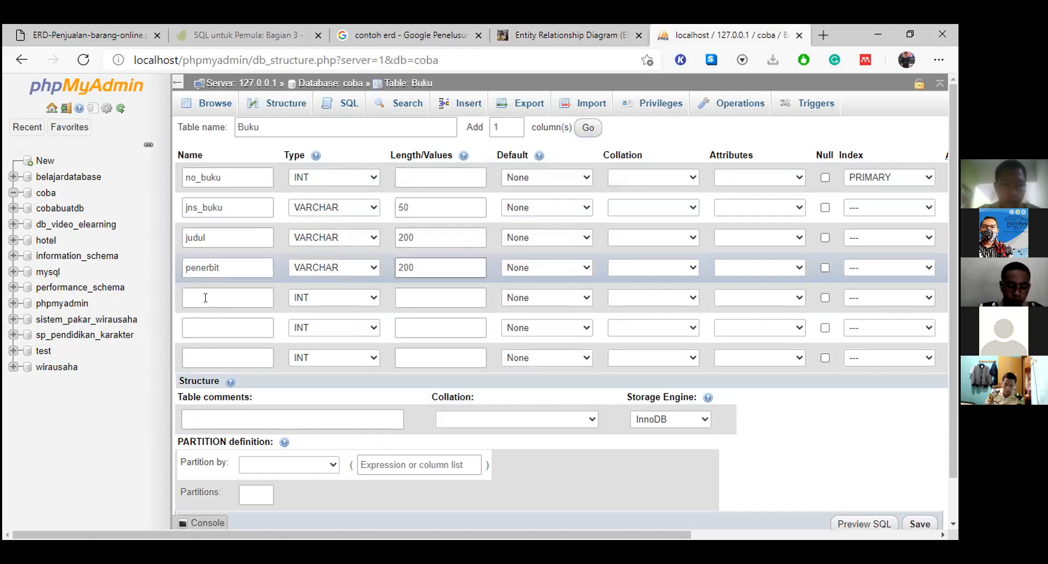
Step: Name the fifth column thn_terbit, as in the ERD, and set its type to DATE
click(205, 297)
key(ctrl+shift+Tab)
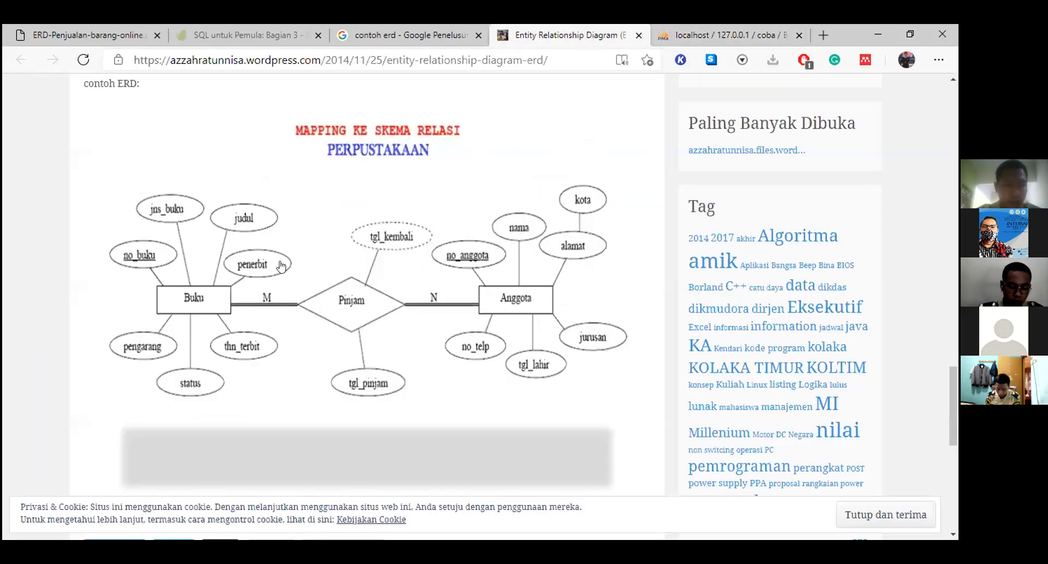
key(ctrl+Tab)
text(t)
key(Down)
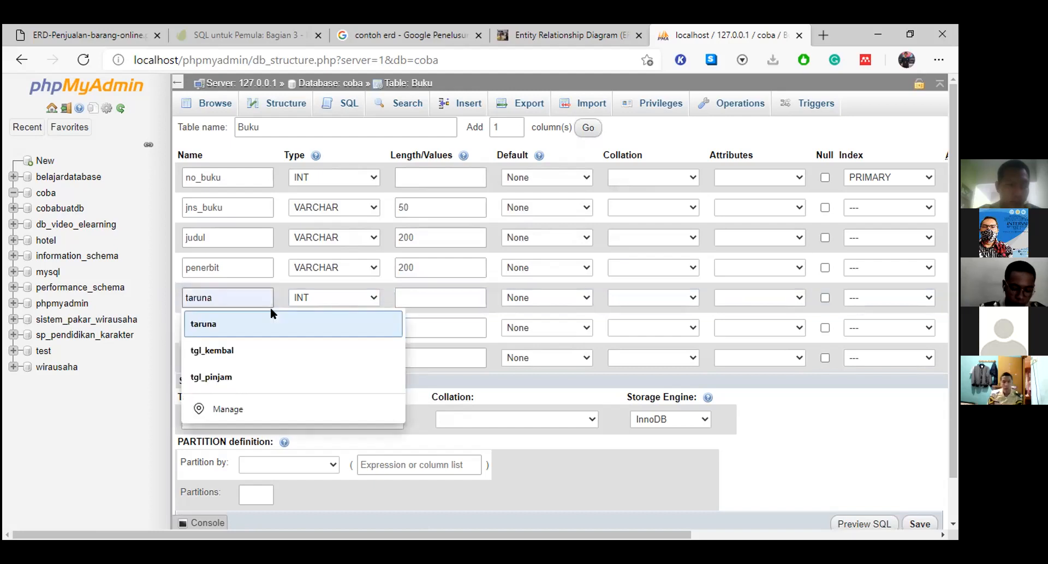
text(hn_terbit)
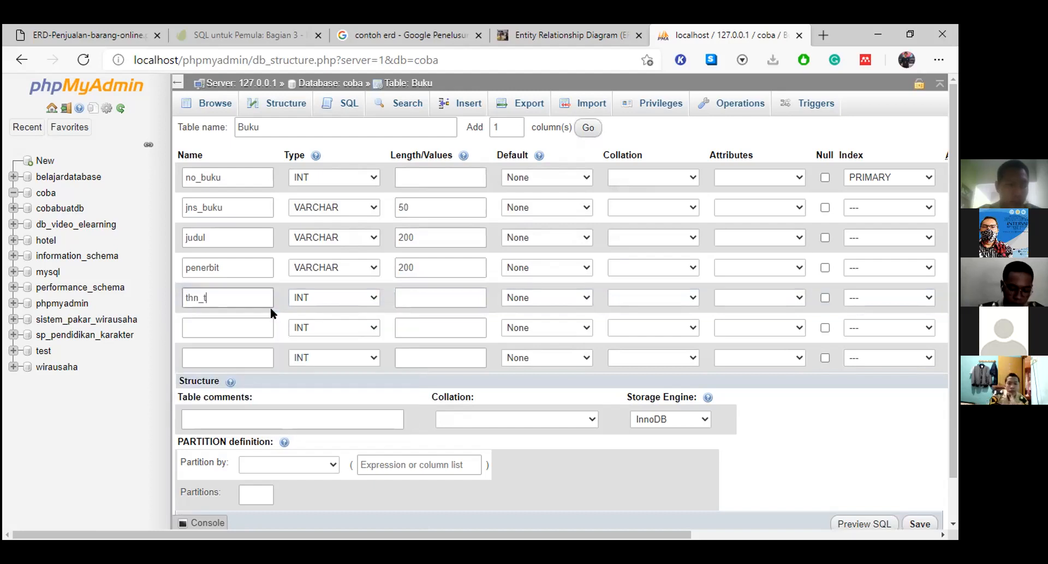
click(309, 302)
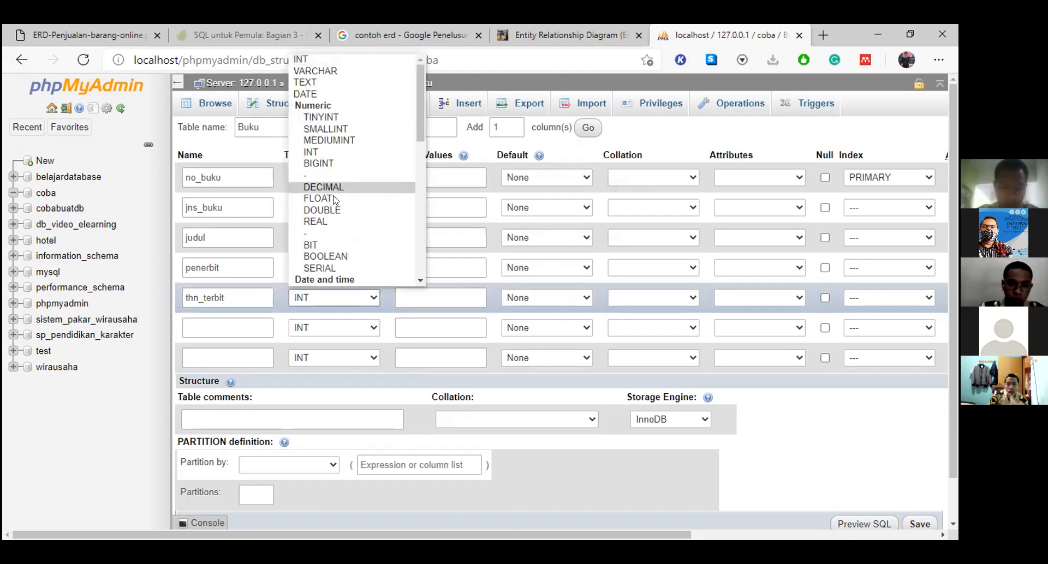
scroll(334, 201, down, 2)
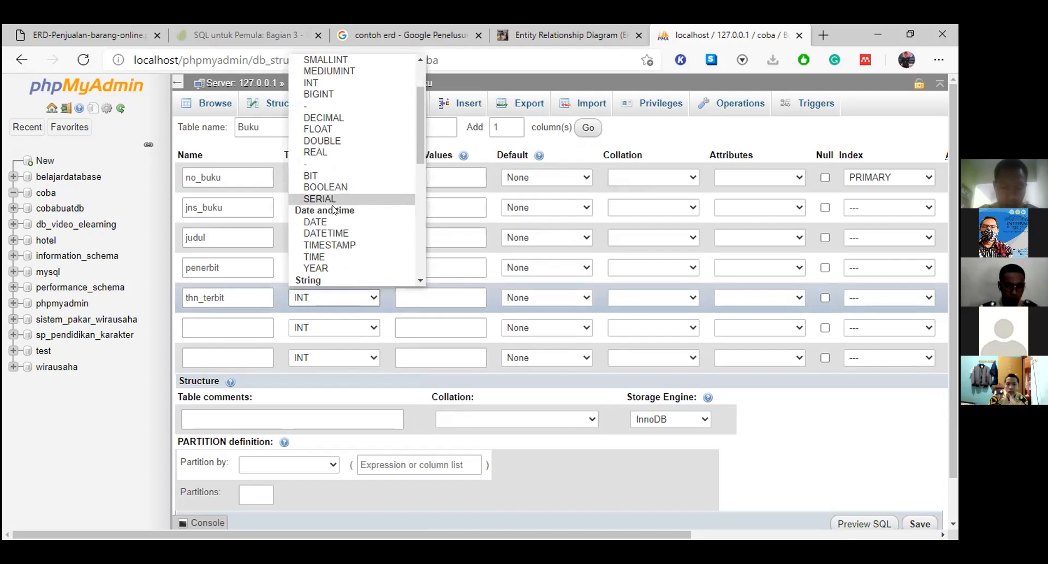
key(Return)
Step: Define the sixth column from the ERD as status, type VARCHAR with length 200
click(234, 328)
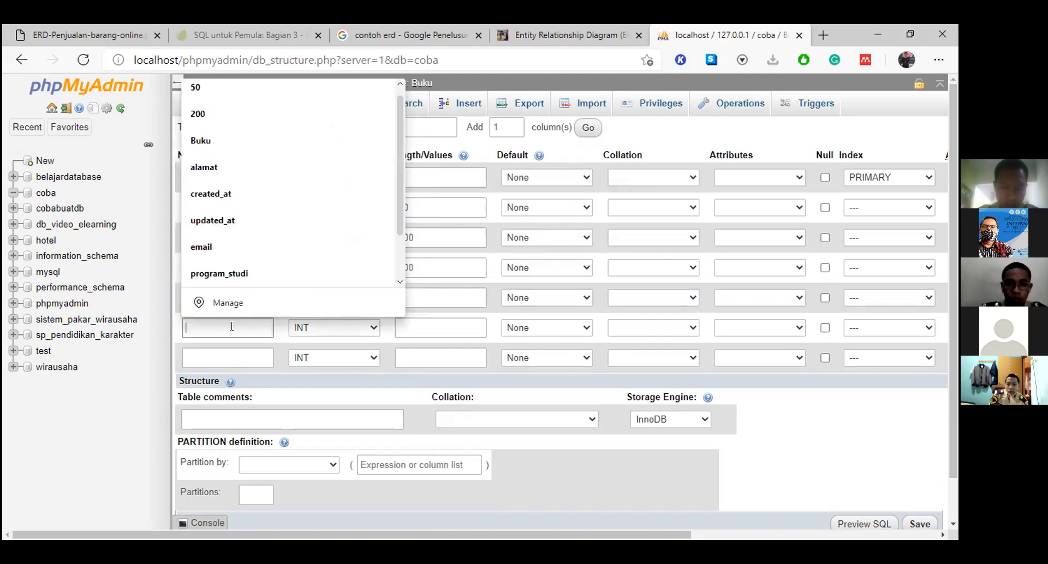
click(598, 34)
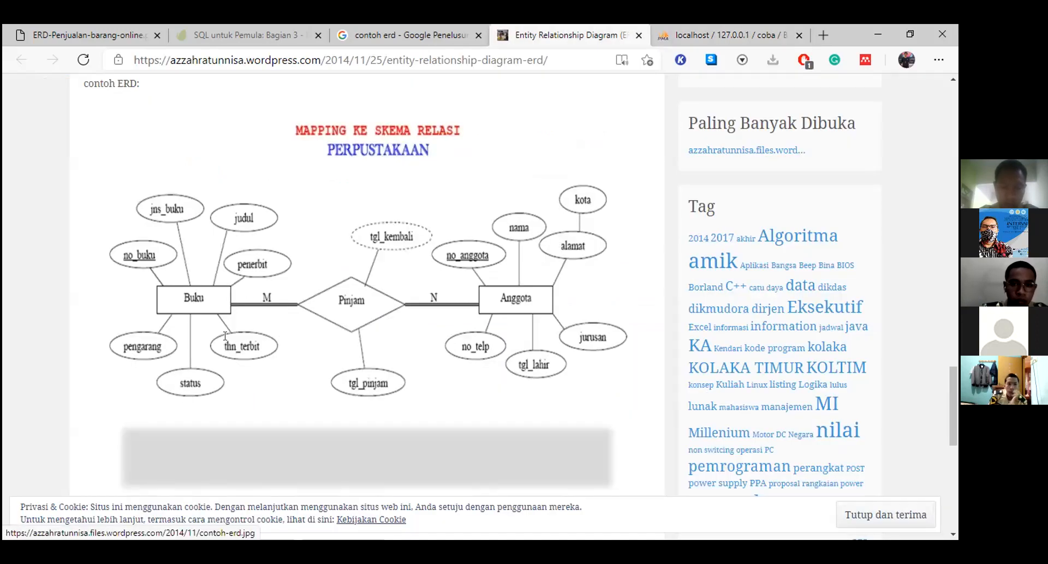
key(ctrl+Tab)
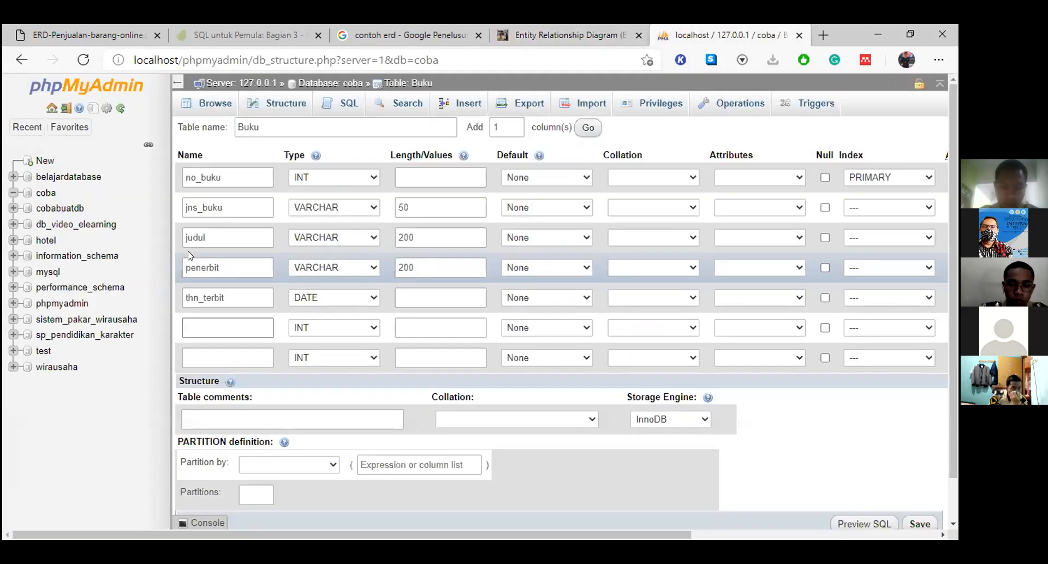
text(status)
click(306, 323)
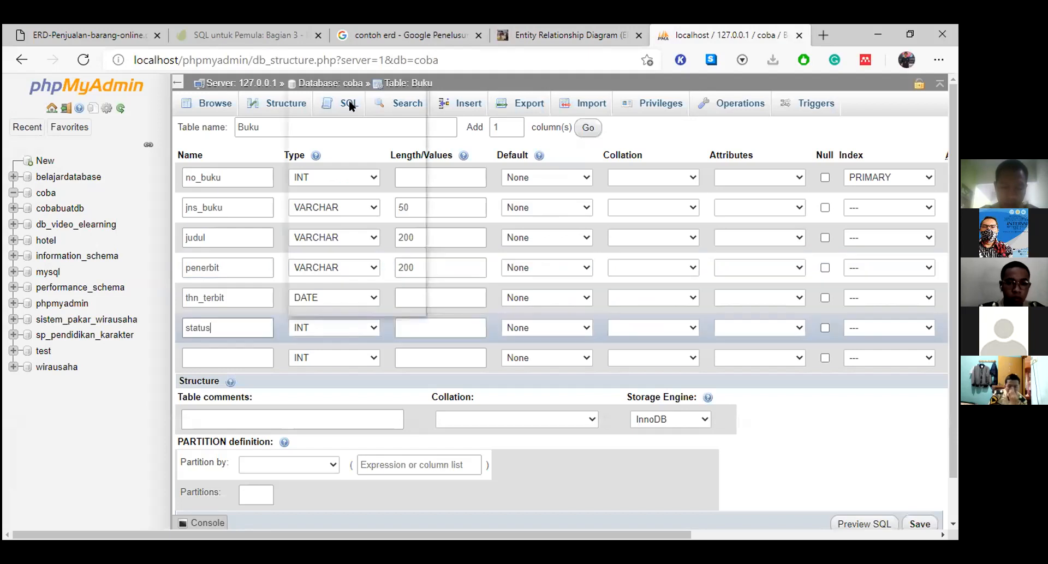
click(436, 326)
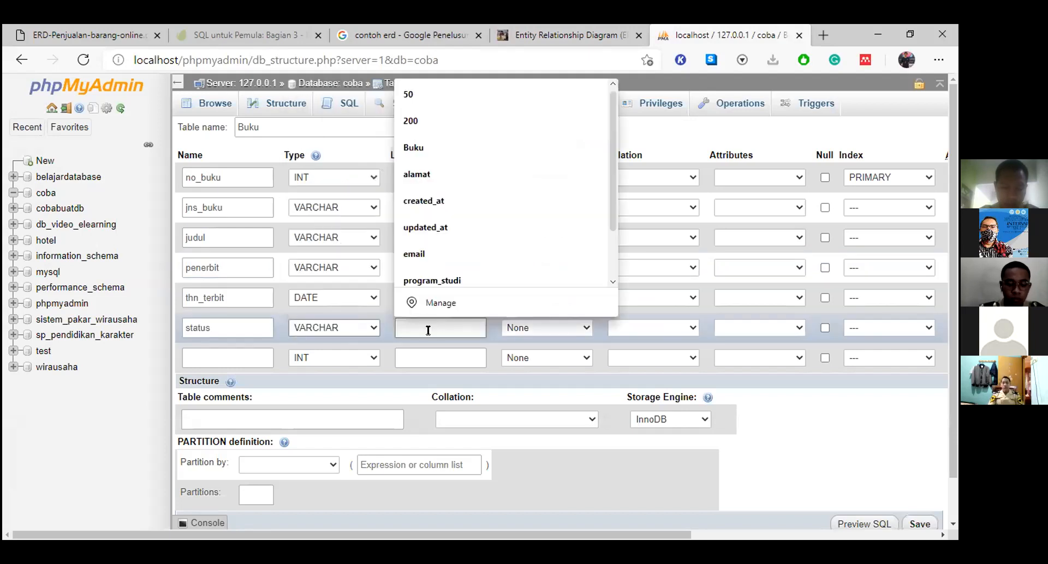
text(2)
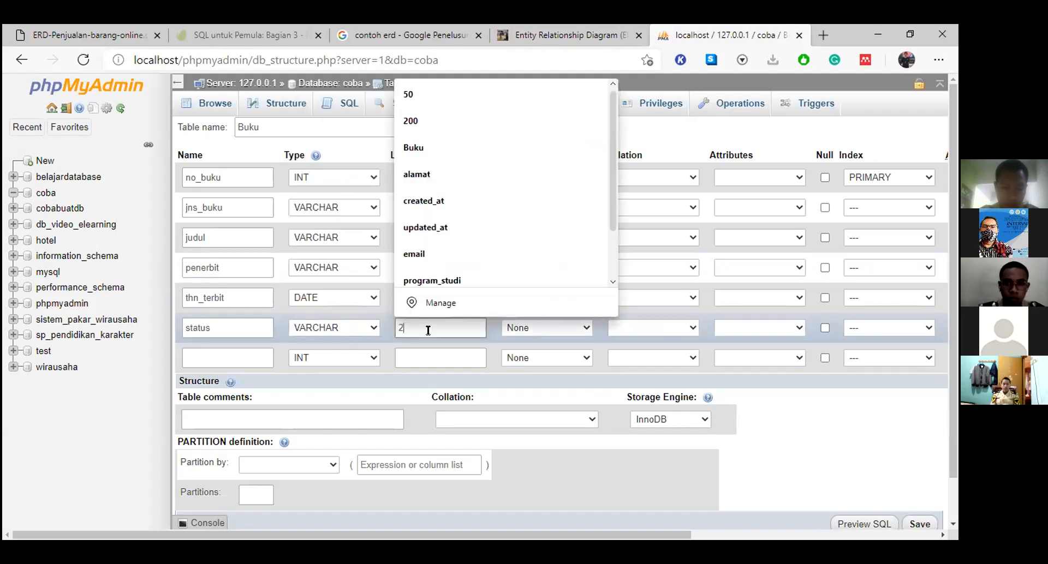
text(00)
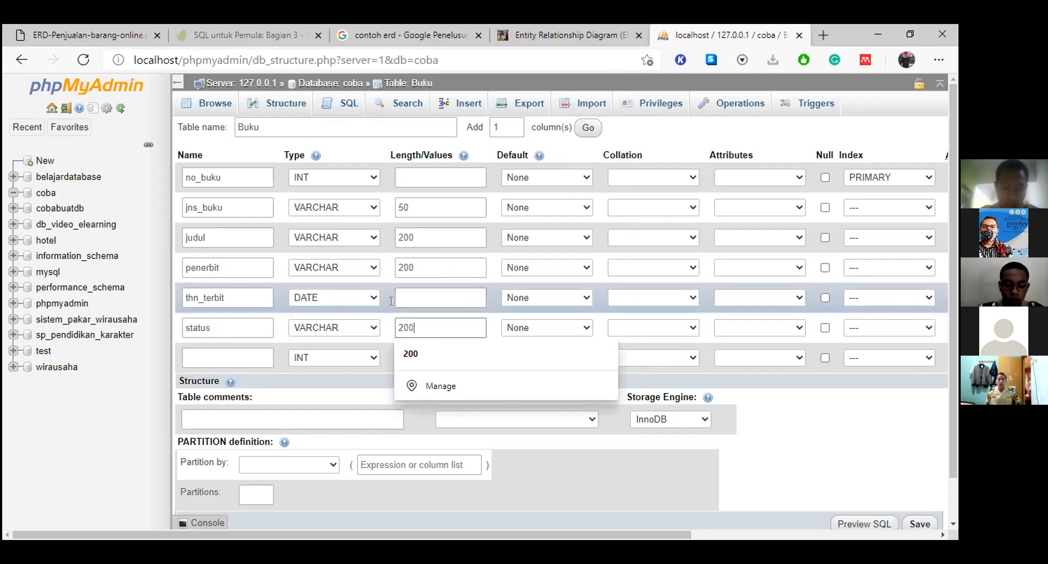
Step: Define the seventh column from the ERD as pengarang, type VARCHAR with length 200
click(249, 354)
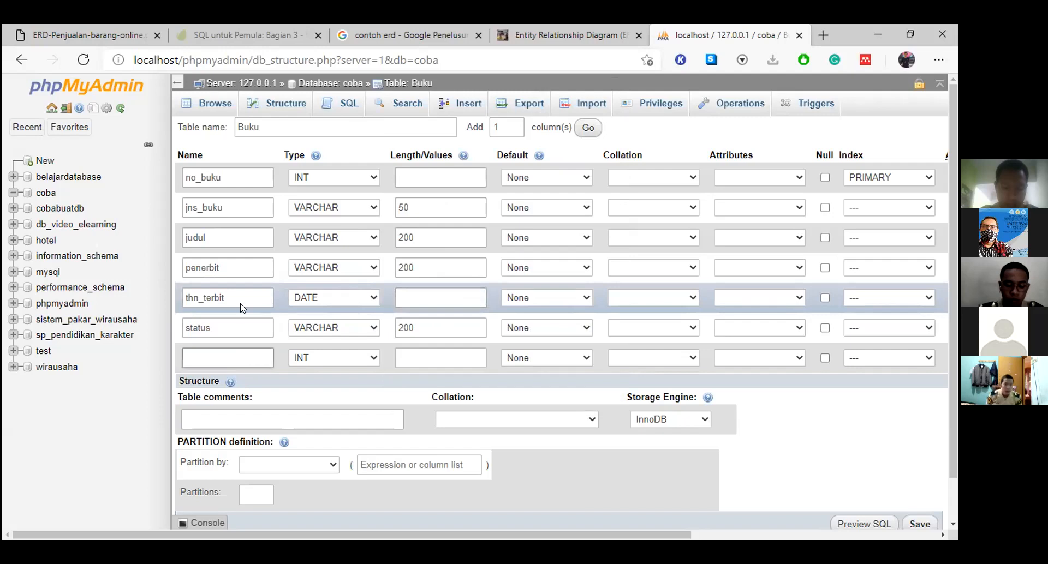
key(alt+Tab)
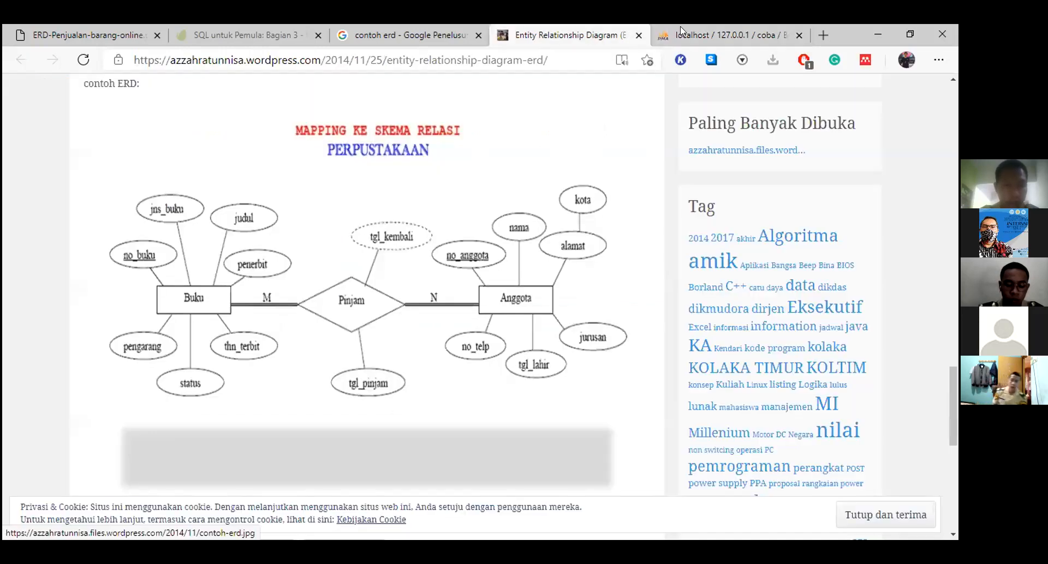
click(681, 32)
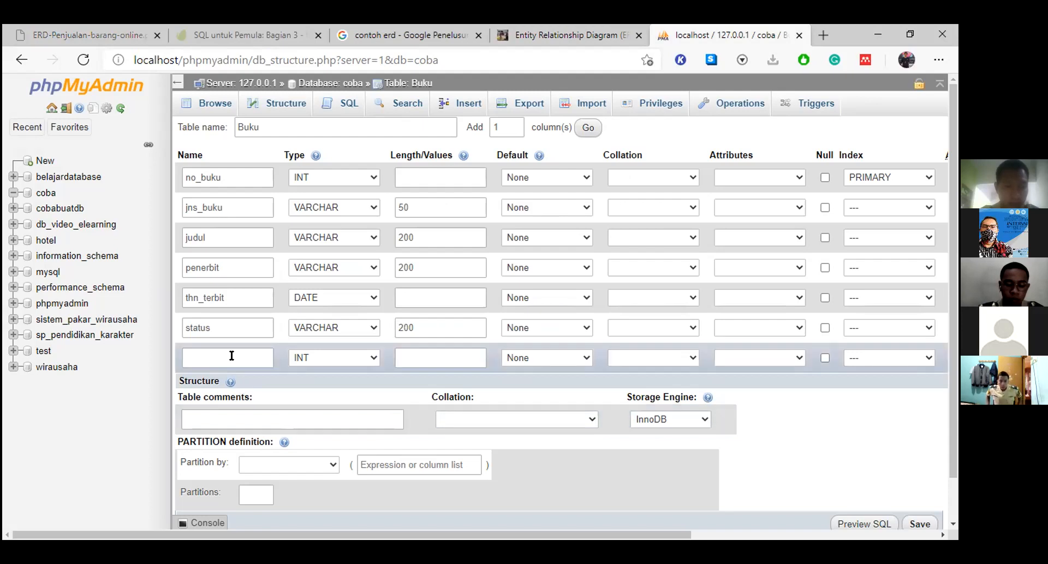
click(231, 356)
text(pengarang)
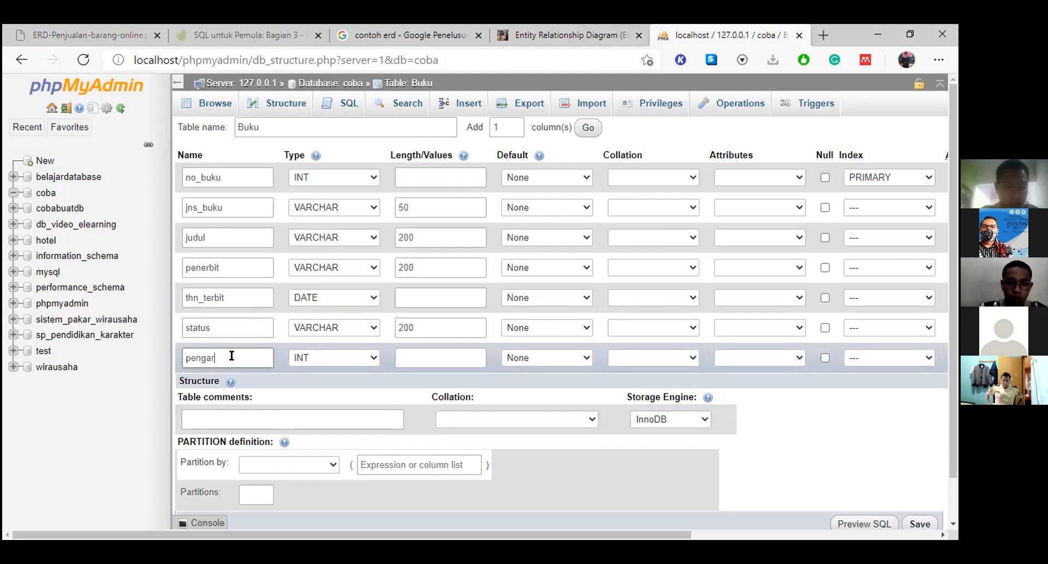
click(299, 360)
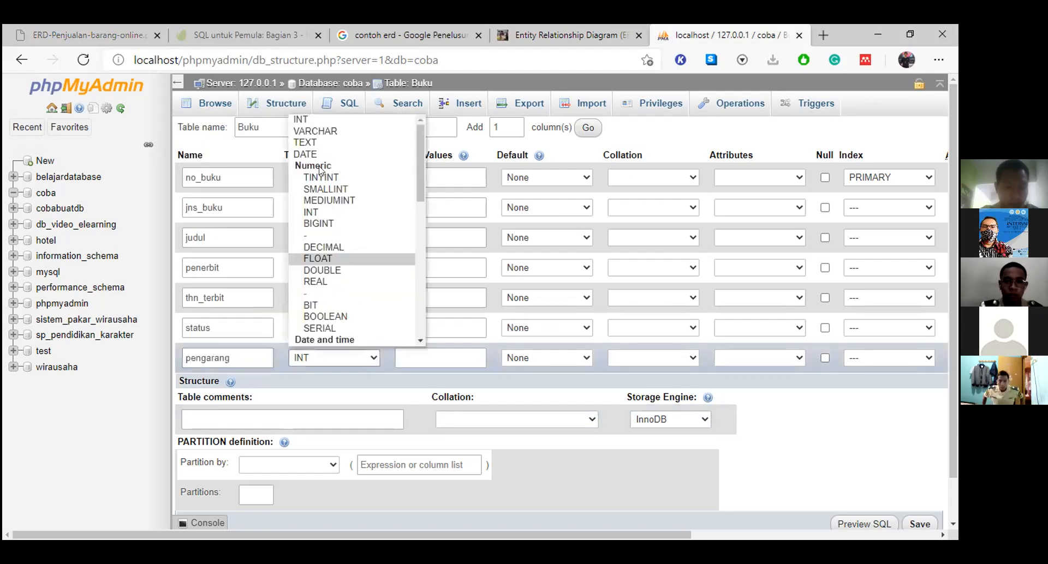
click(327, 132)
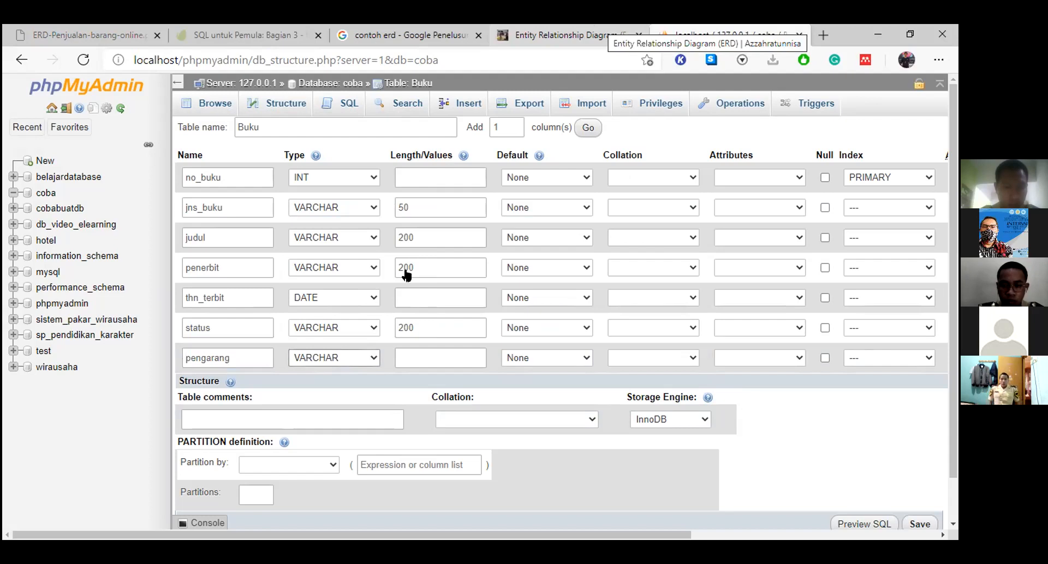
key(ctrl+shift+Tab)
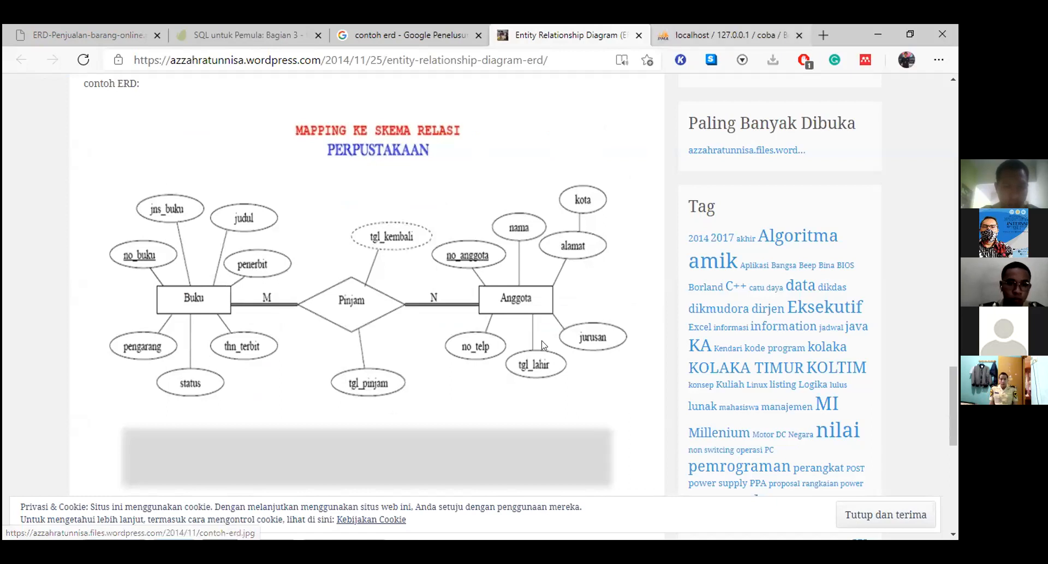
click(756, 28)
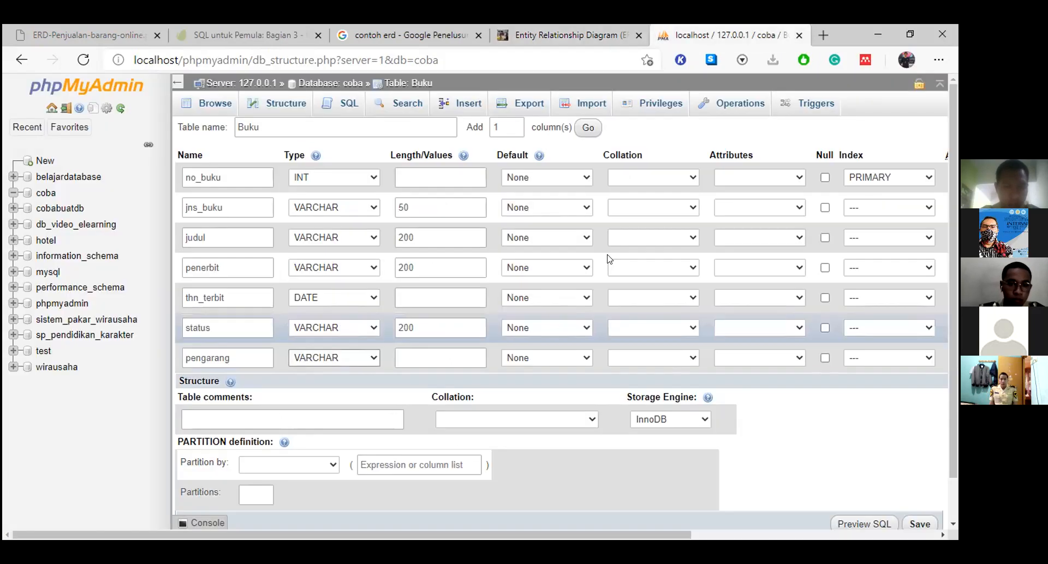
click(413, 351)
text(200)
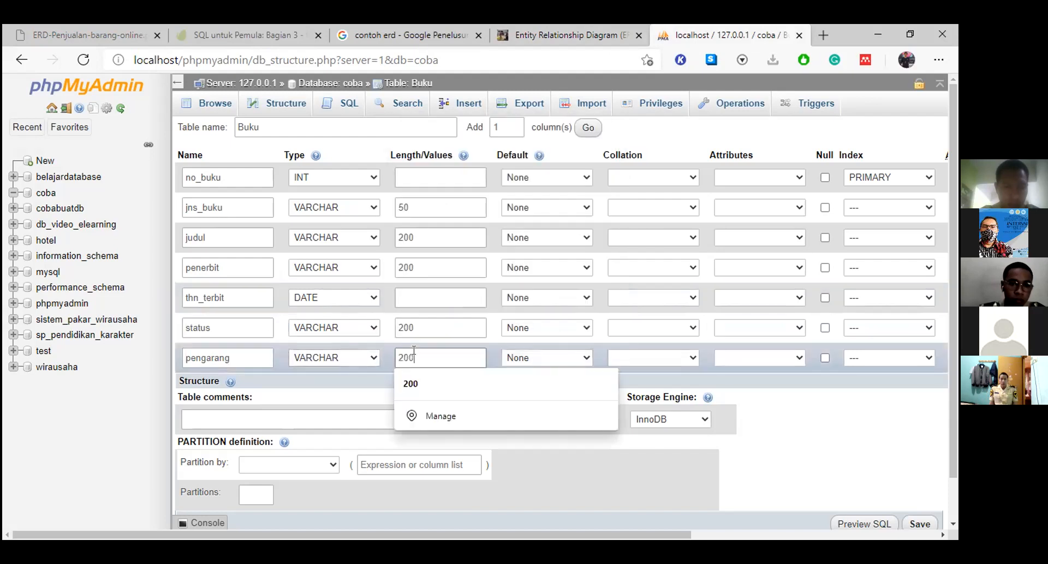
Step: Save the Buku table with its seven columns to the coba database
click(855, 432)
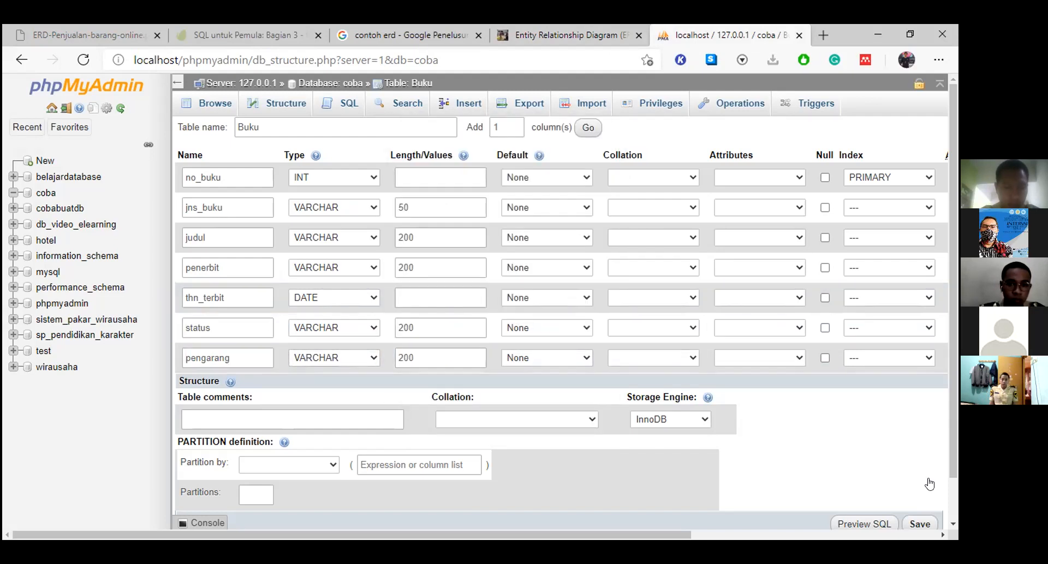
scroll(928, 484, down, 1)
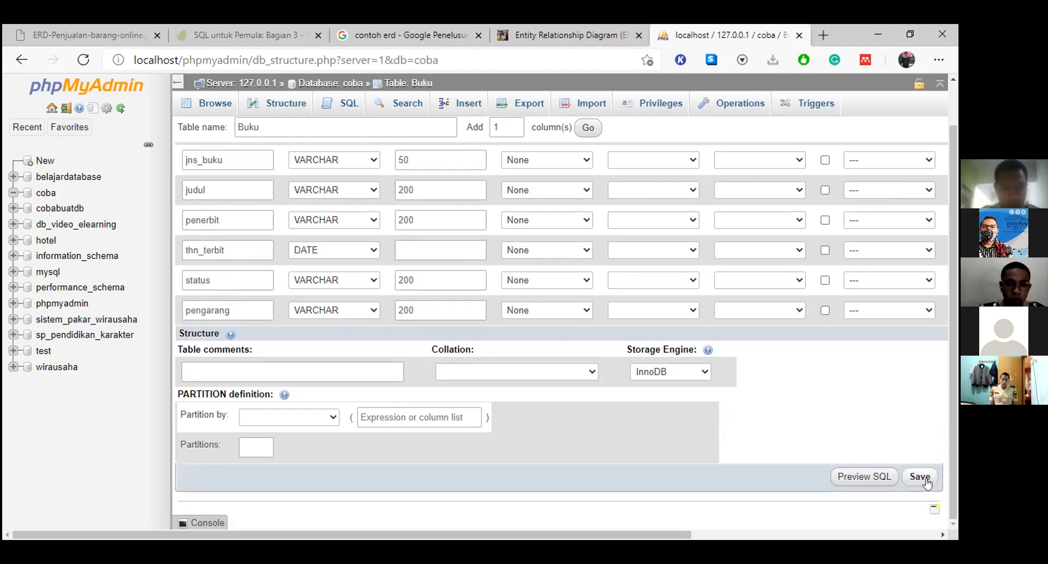
click(926, 483)
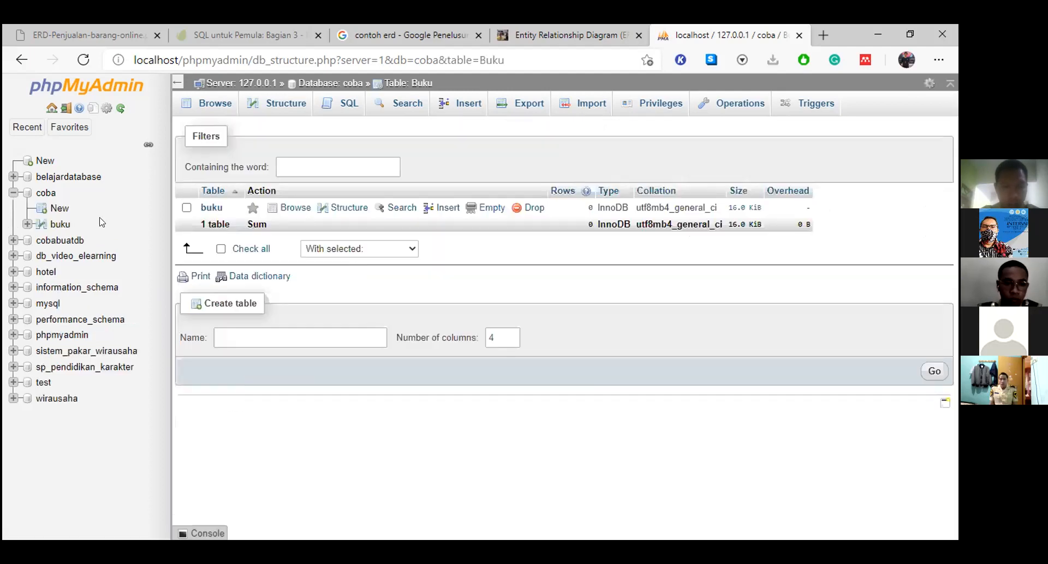
Step: Review the saved buku table's structure and rows, and look at the library ERD for the next entity
click(59, 224)
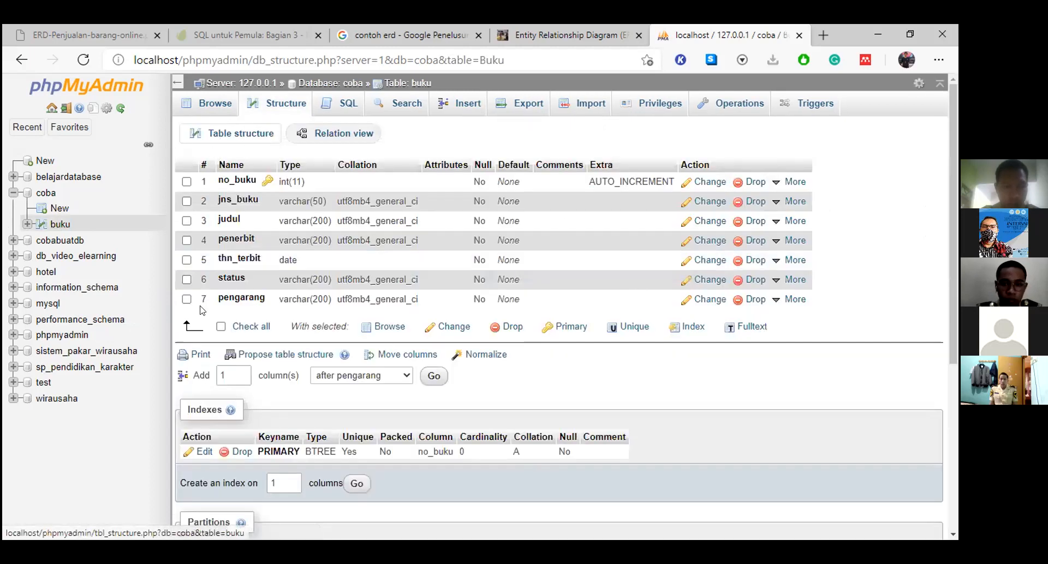
click(197, 109)
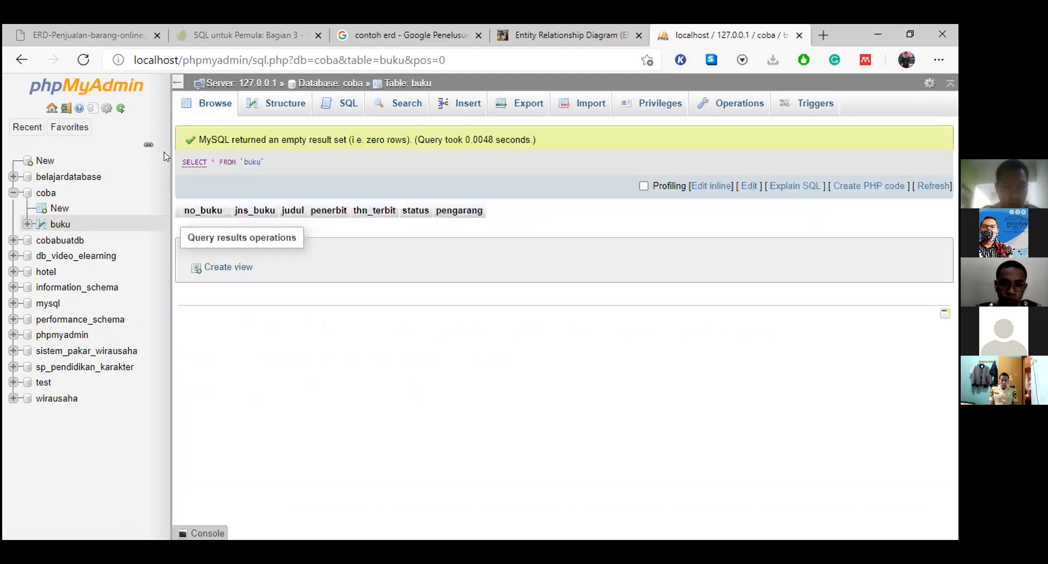
click(601, 28)
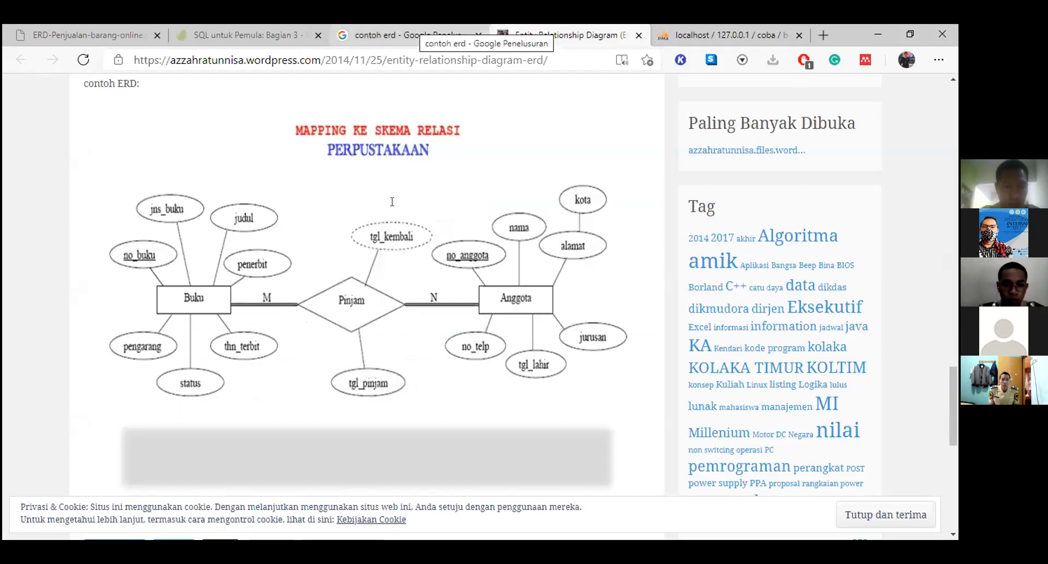
Step: Start a new table in the coba database and name it Anggota
click(720, 35)
click(61, 208)
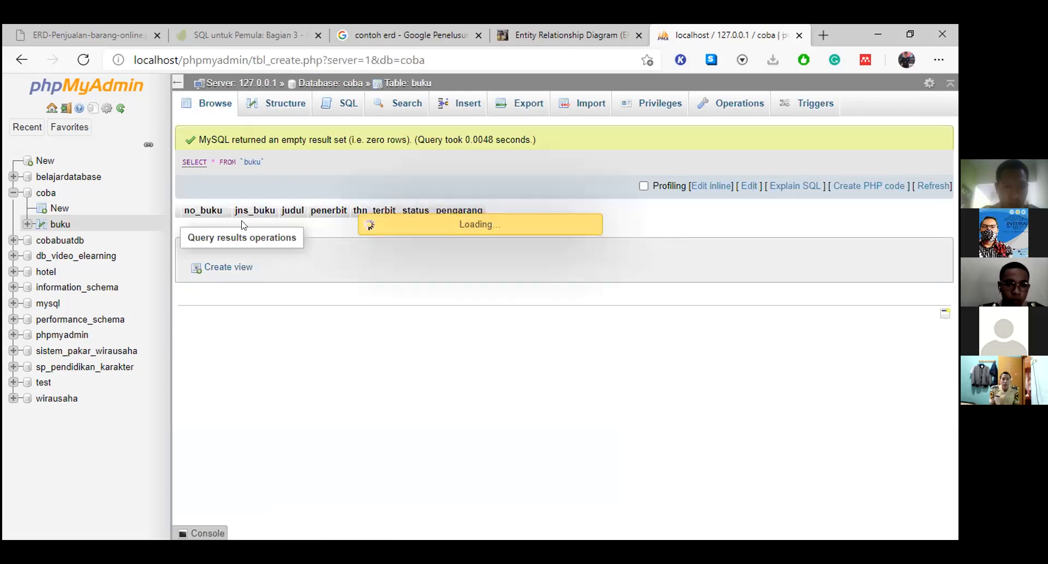
text(An)
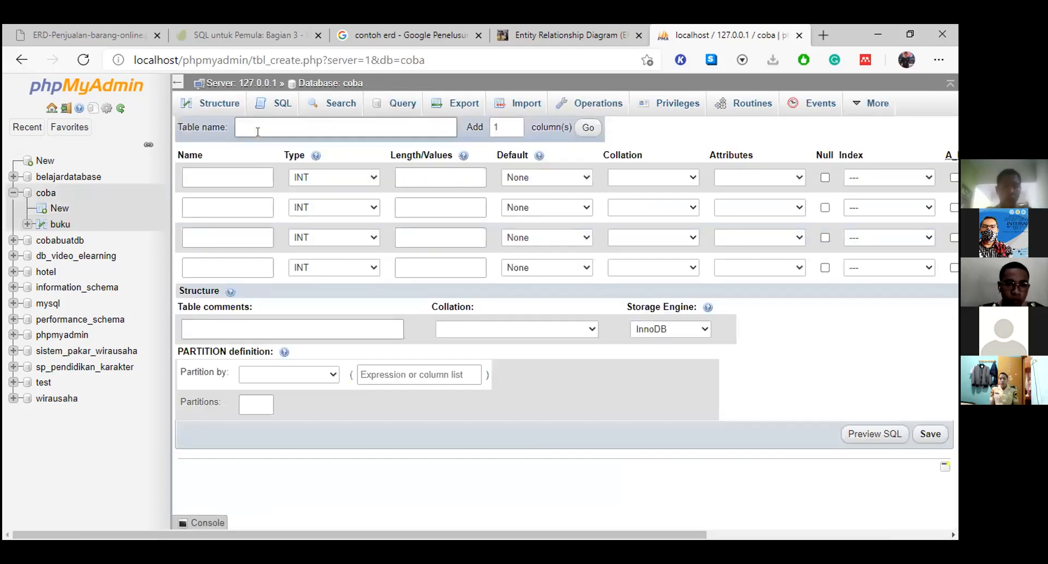
text(gg)
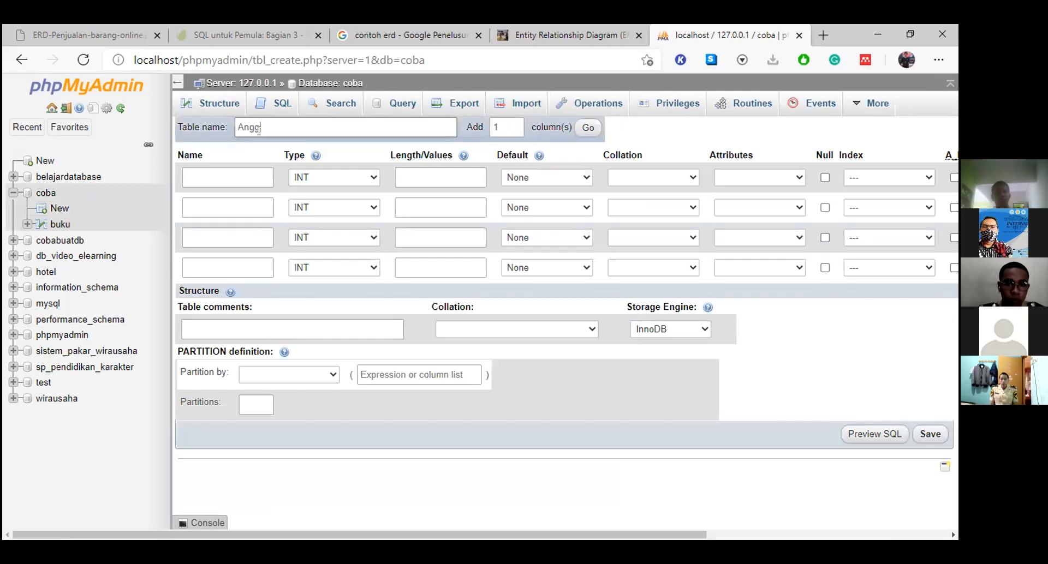
text(ota)
Step: Name the first Anggota column no_anggota, as in the ERD, with type INT
click(224, 177)
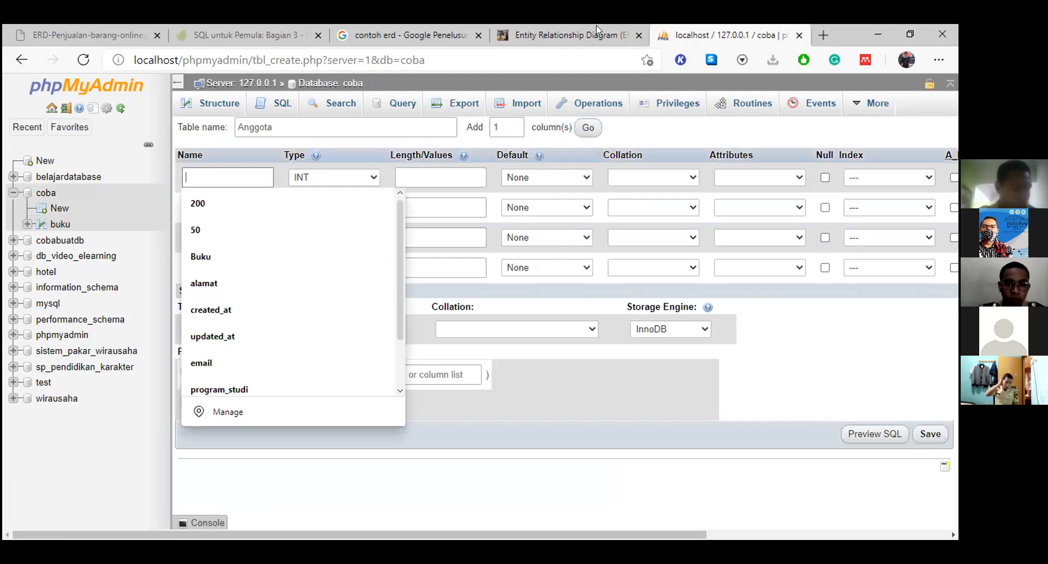
key(ctrl+shift+Tab)
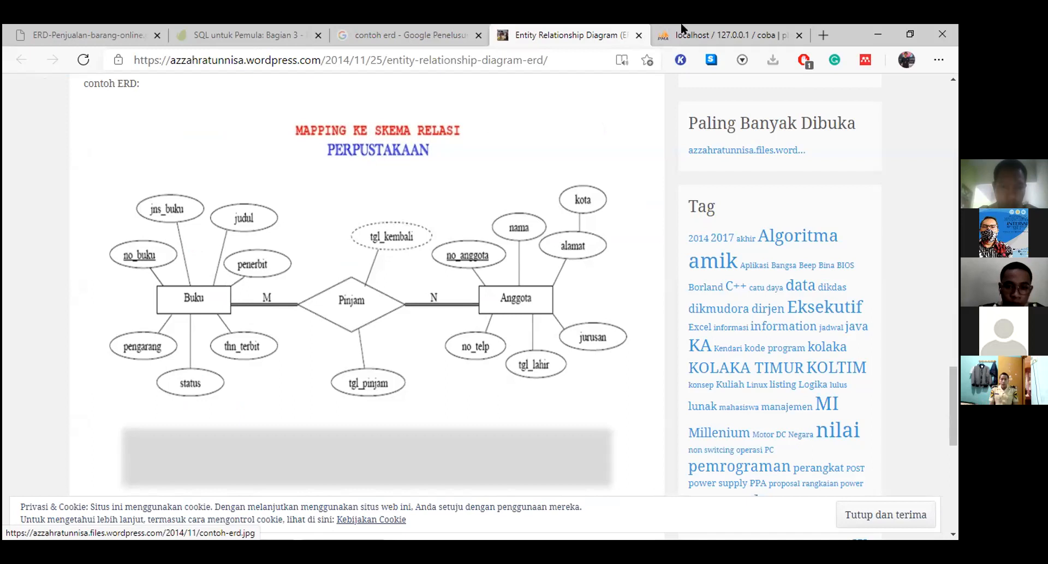
key(ctrl+Tab)
text(no_a)
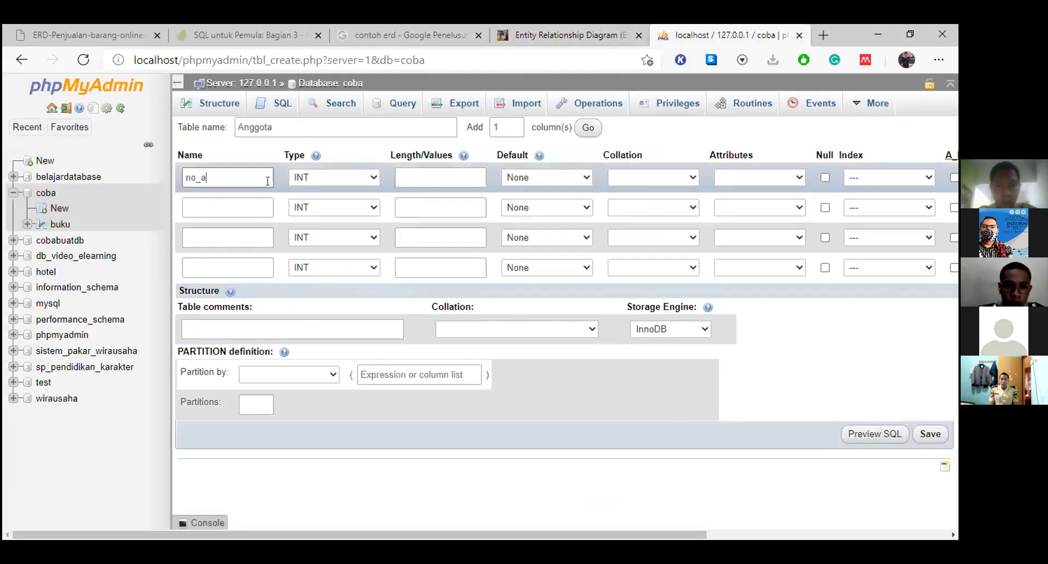
text(nggota)
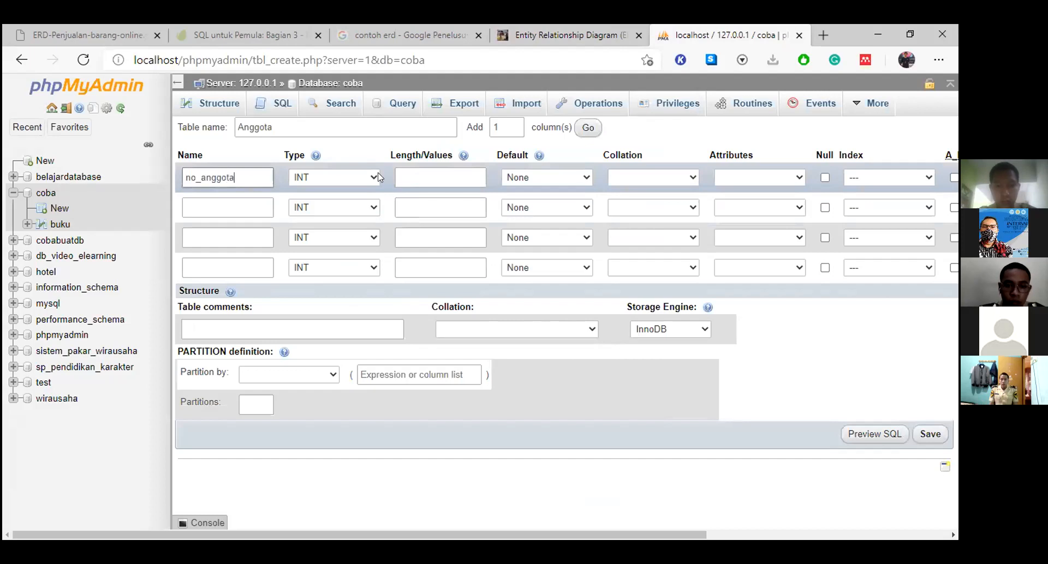
click(578, 30)
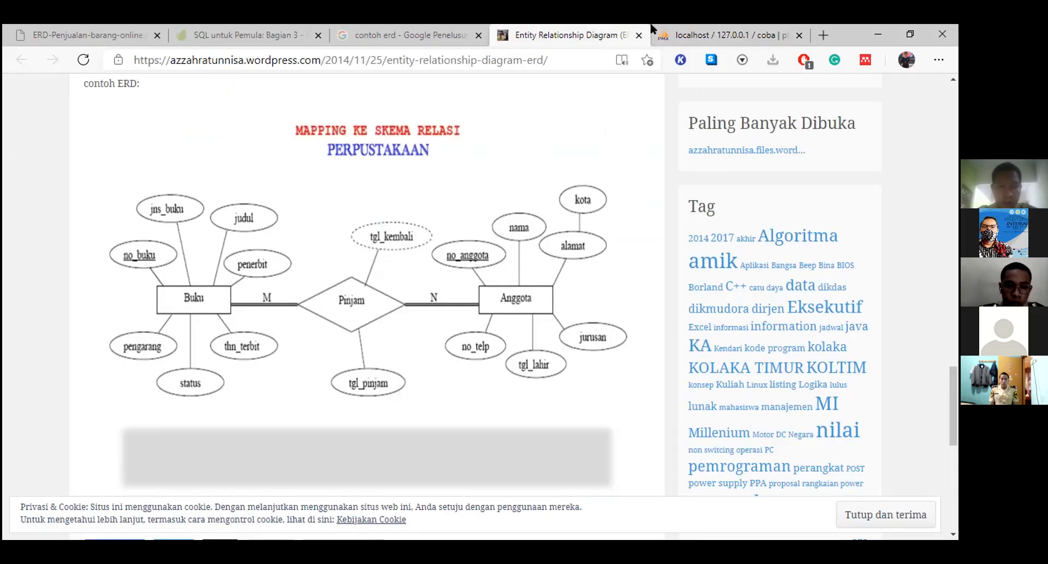
key(ctrl+Tab)
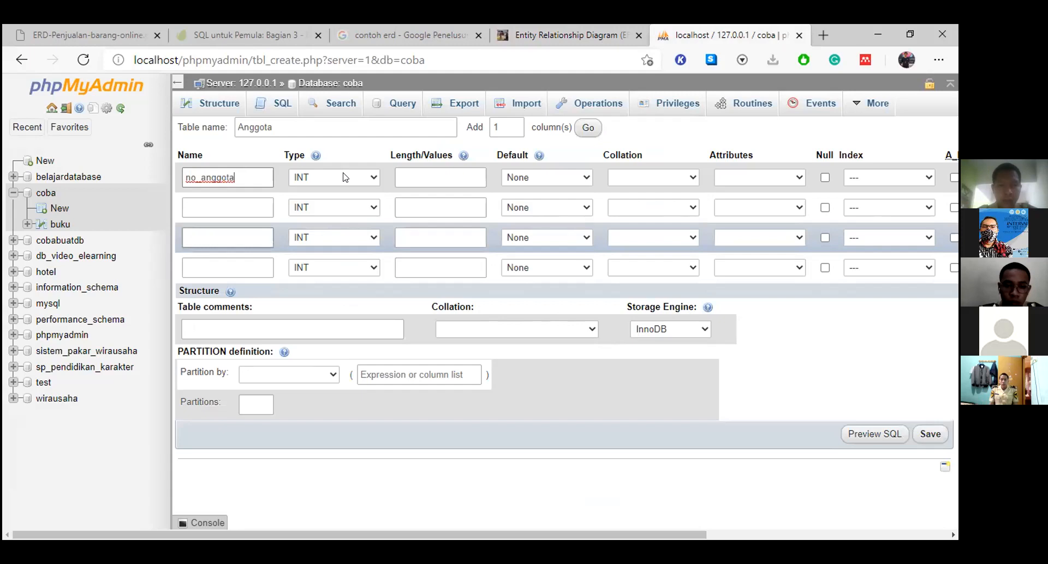
click(344, 177)
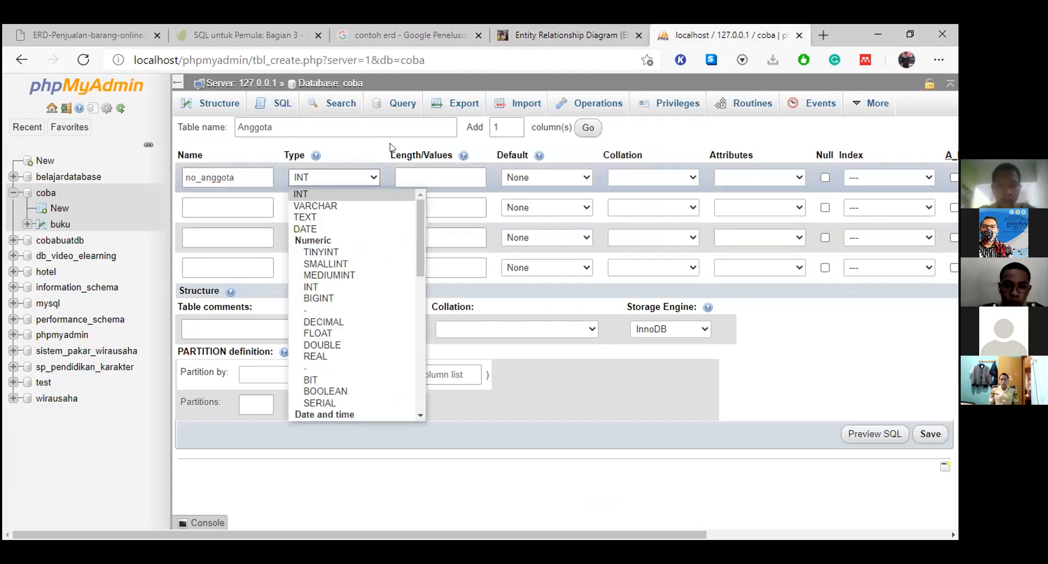
click(344, 205)
key(Up)
Step: Make no_anggota the PRIMARY index and turn on auto-increment for it
click(873, 179)
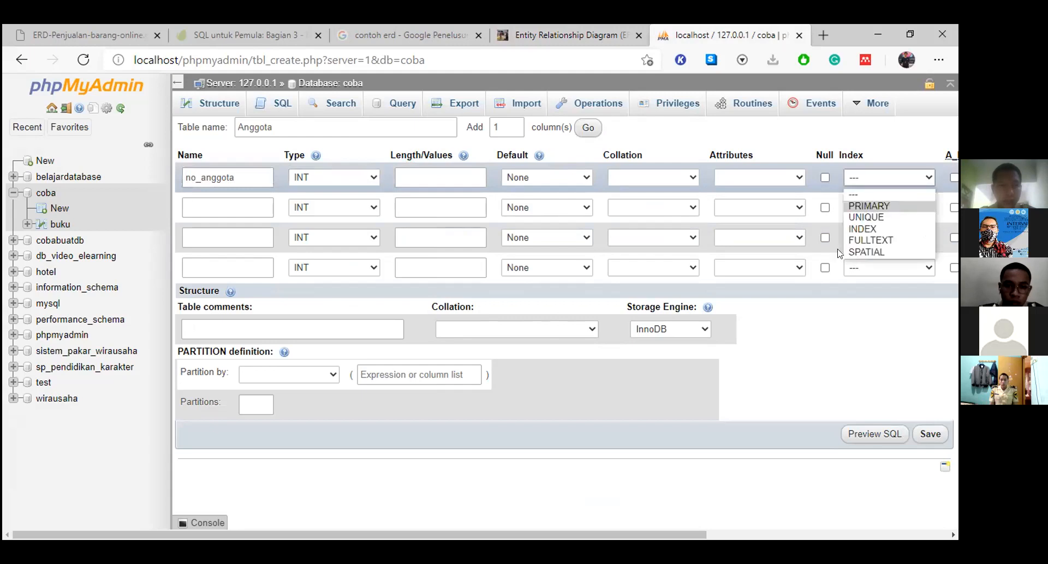
click(870, 202)
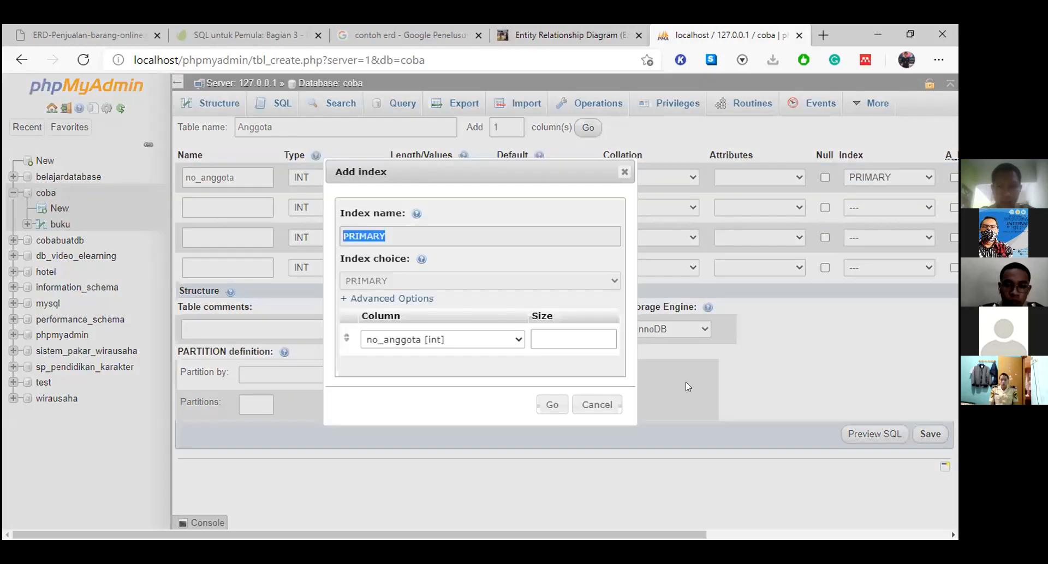
click(551, 402)
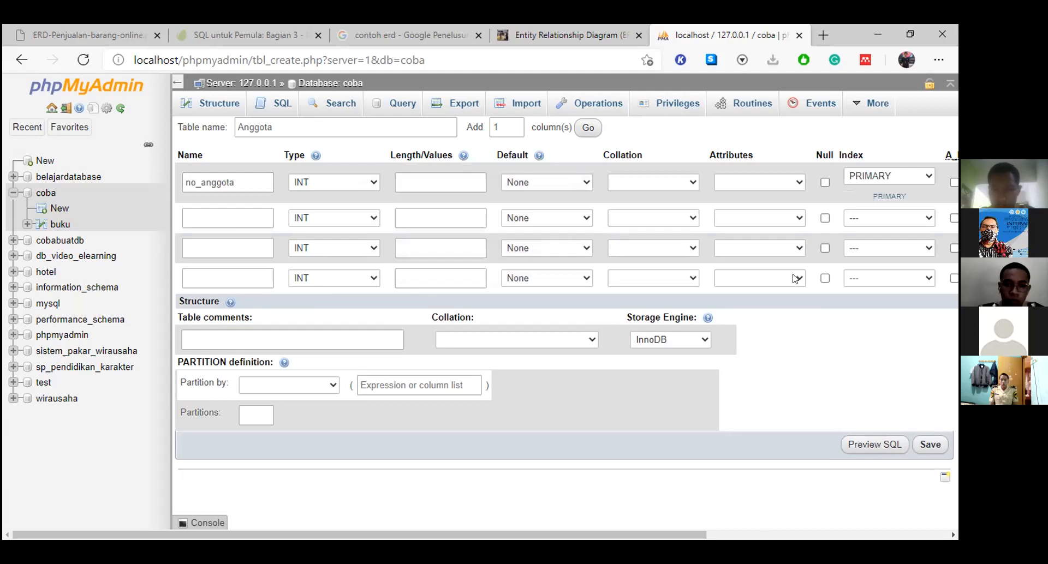
scroll(774, 185, right, 3)
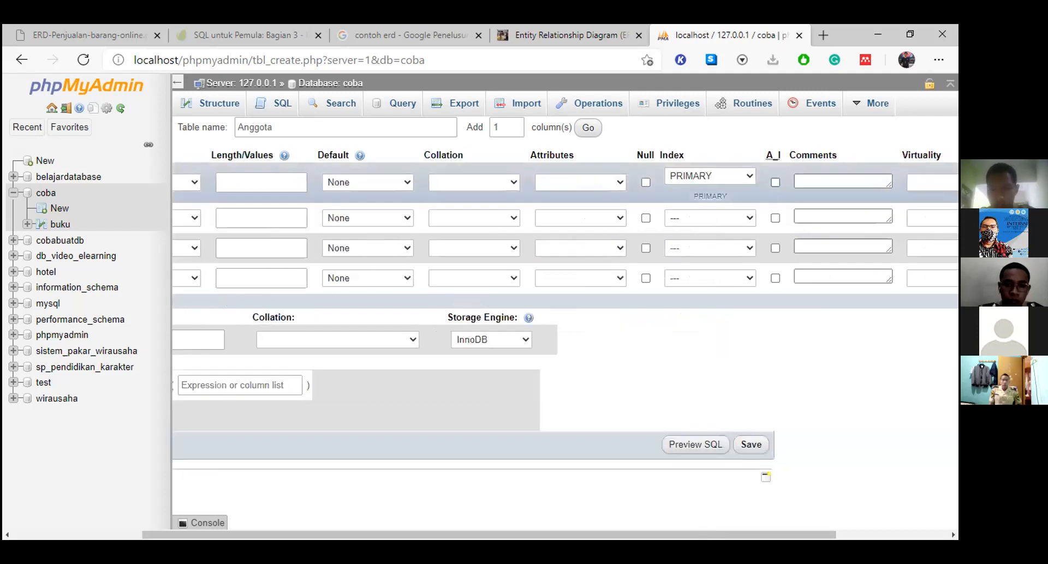
click(775, 182)
scroll(234, 213, left, 2)
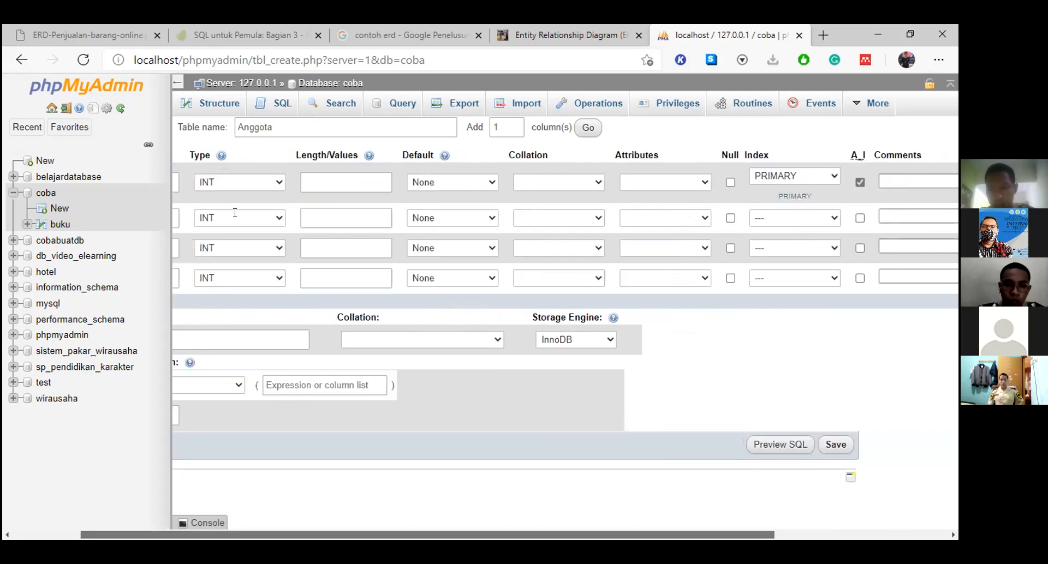
scroll(234, 213, left, 2)
Step: Check the remaining Anggota attributes in the ERD and add 3 more columns to the table
click(235, 217)
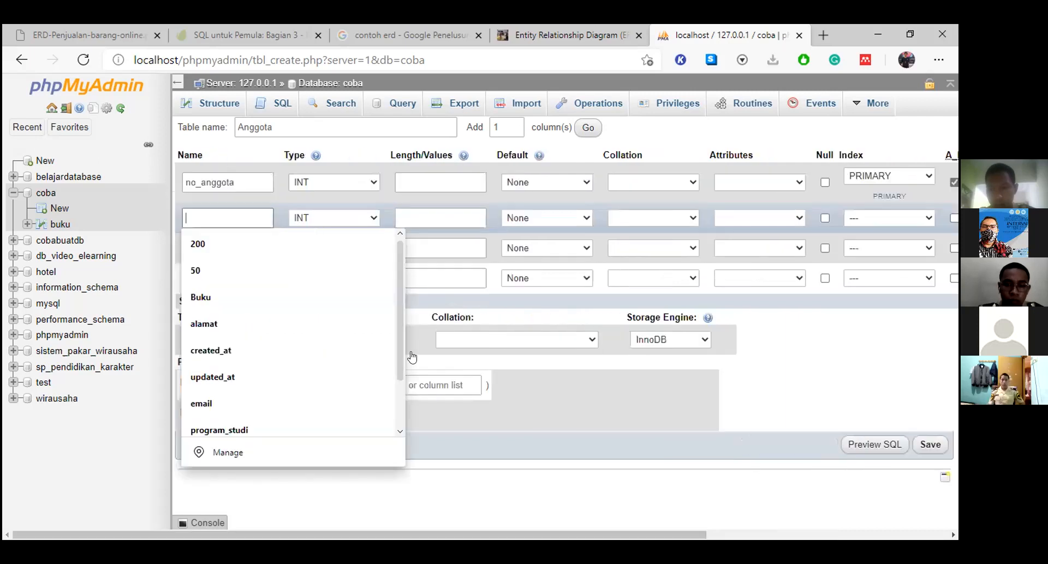
click(568, 35)
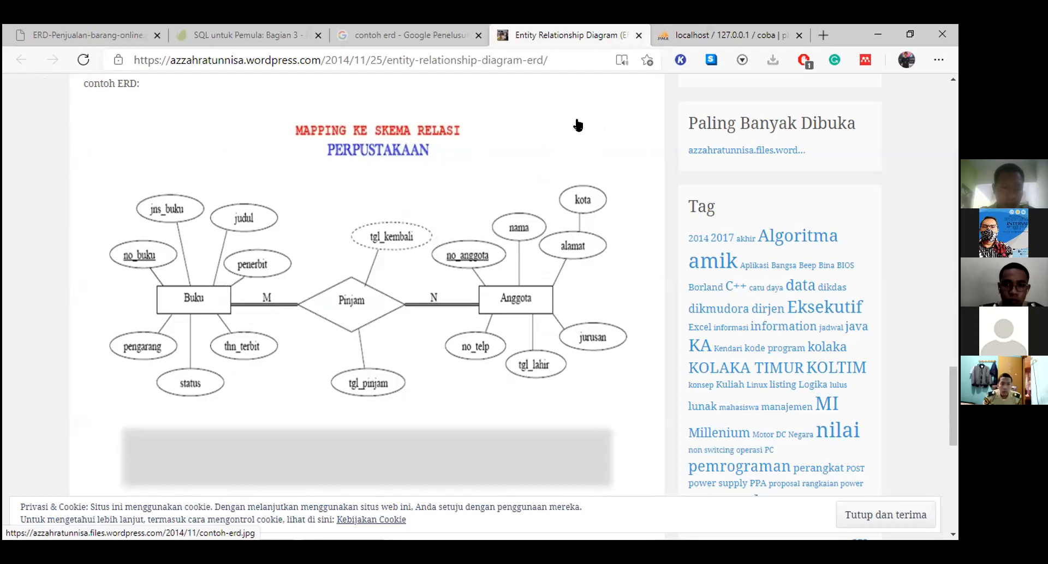
key(ctrl+Tab)
click(515, 124)
click(515, 124)
key(Return)
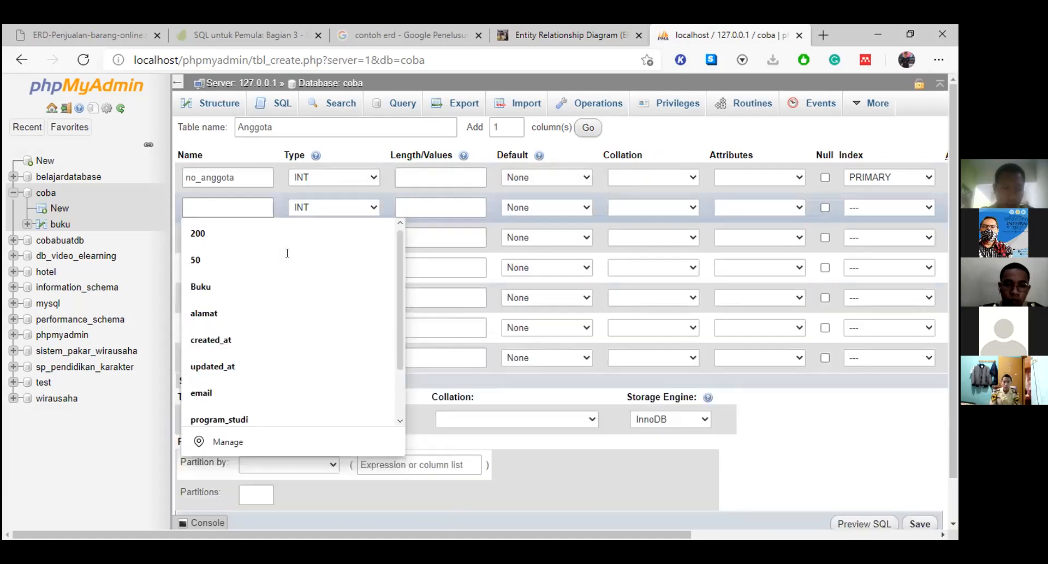
Step: Define the second column as nama and the third as alamat, both type VARCHAR with length 200
text(nama)
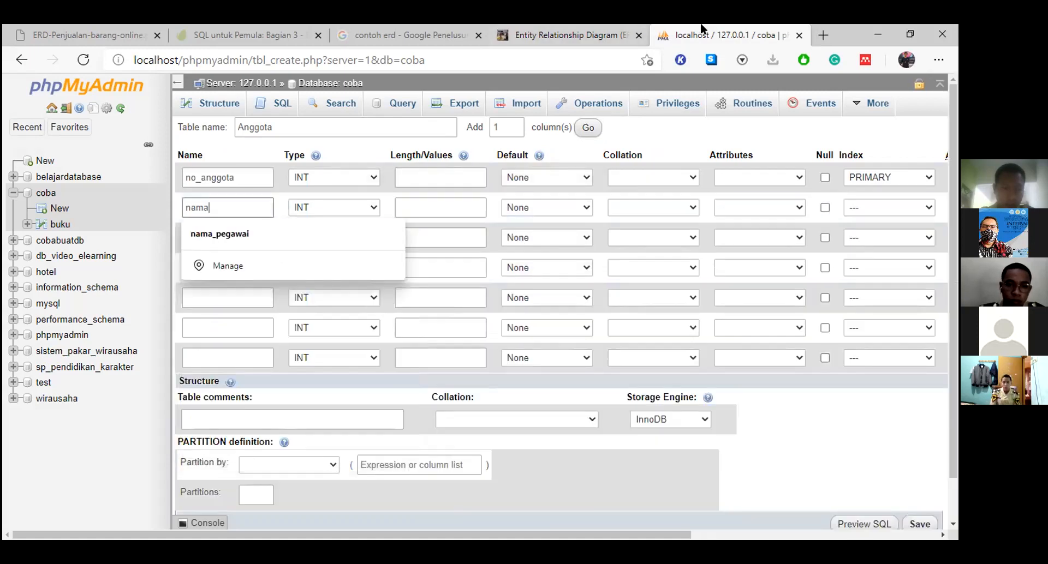
key(Escape)
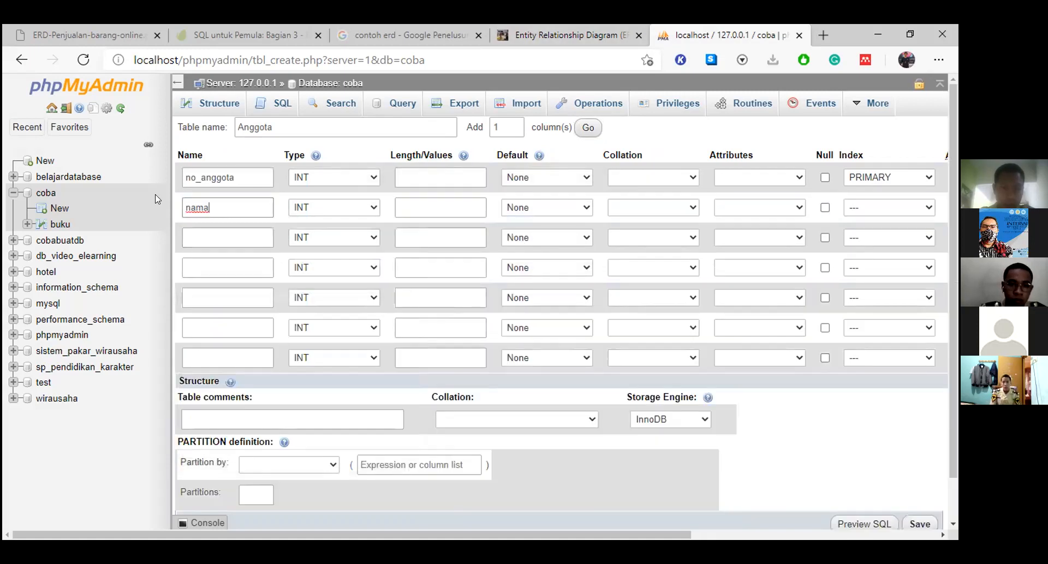
click(212, 236)
text(alamat)
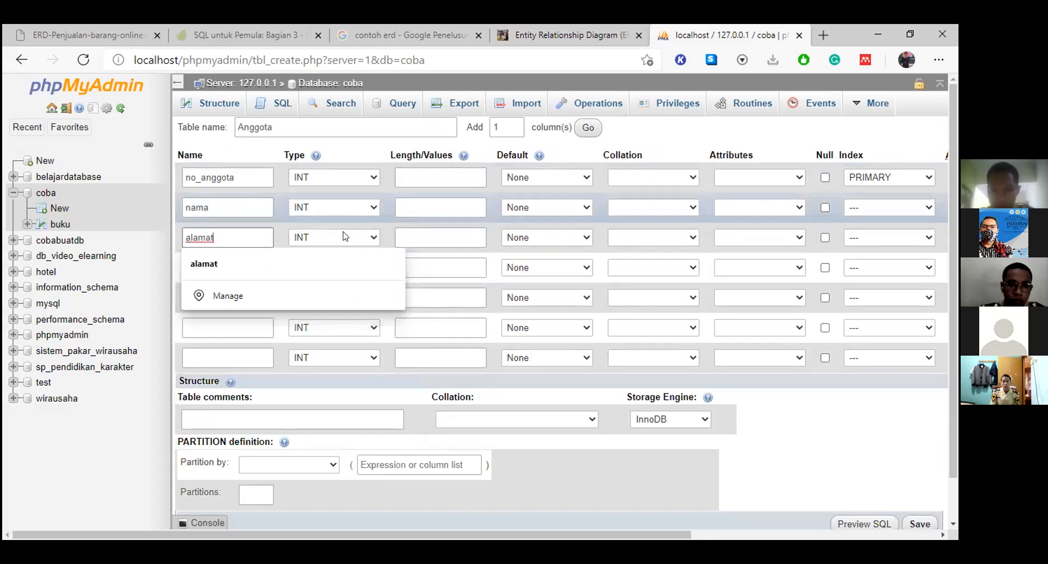
click(343, 209)
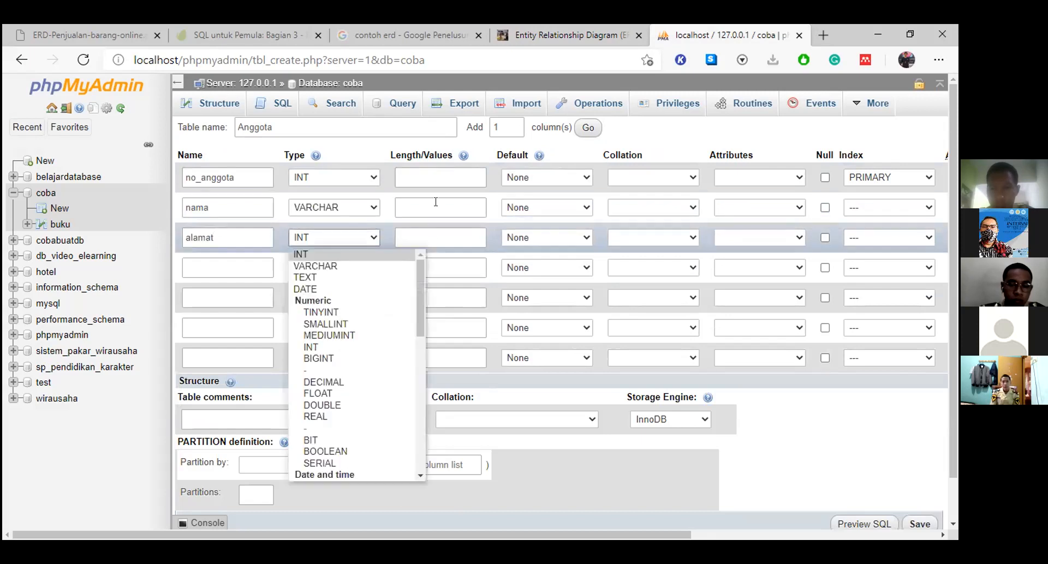
click(435, 202)
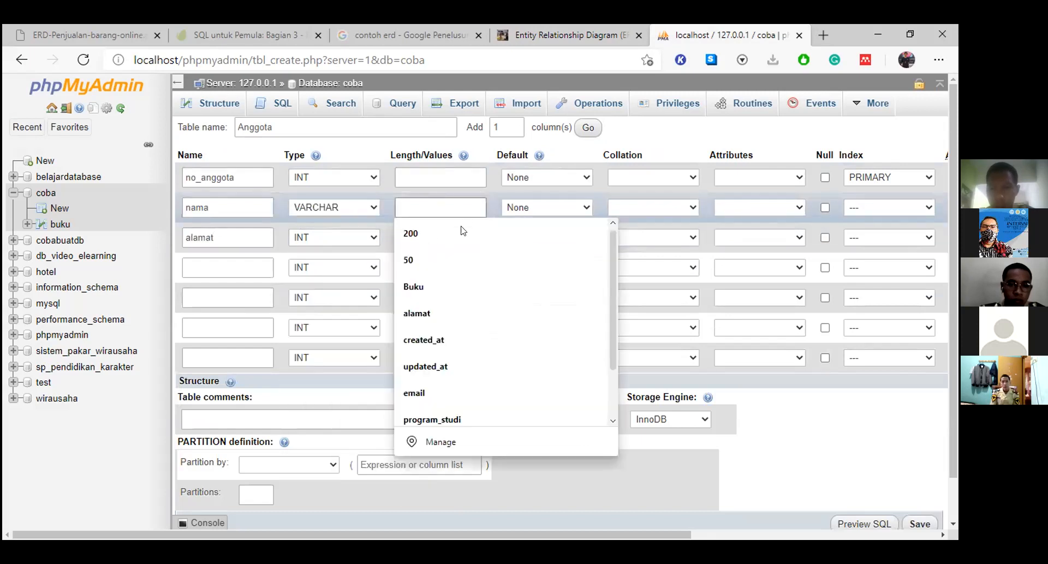
click(415, 234)
click(414, 237)
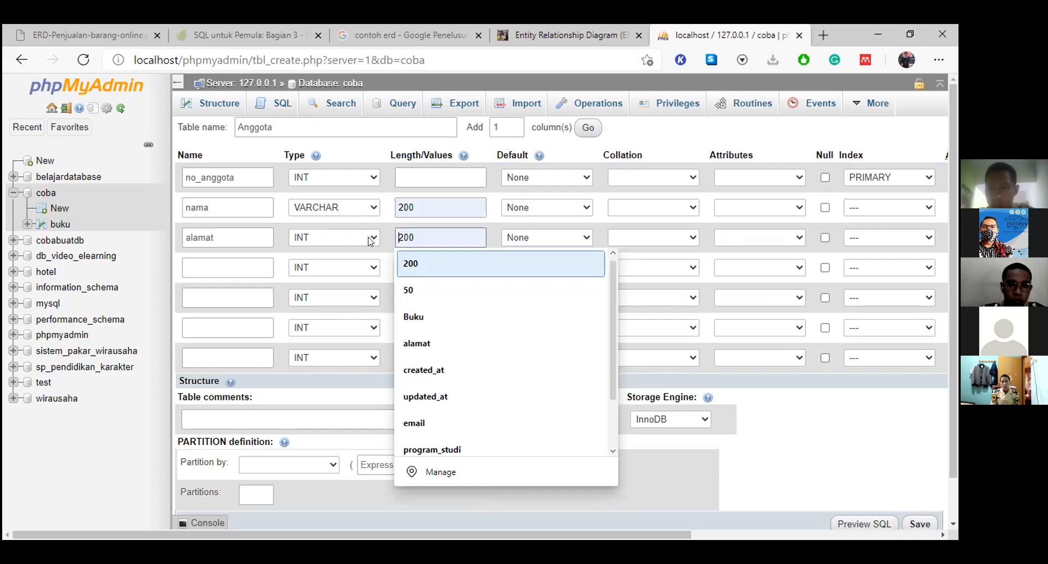
click(371, 238)
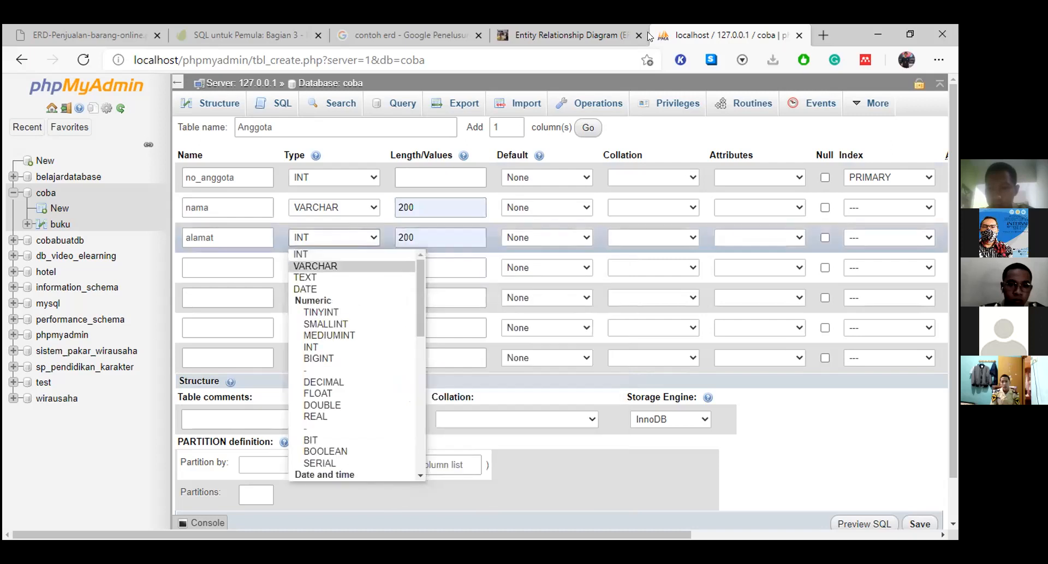
key(Return)
Step: Name the fourth Anggota column kota and the fifth jurusan, following the attributes in the ERD
click(567, 35)
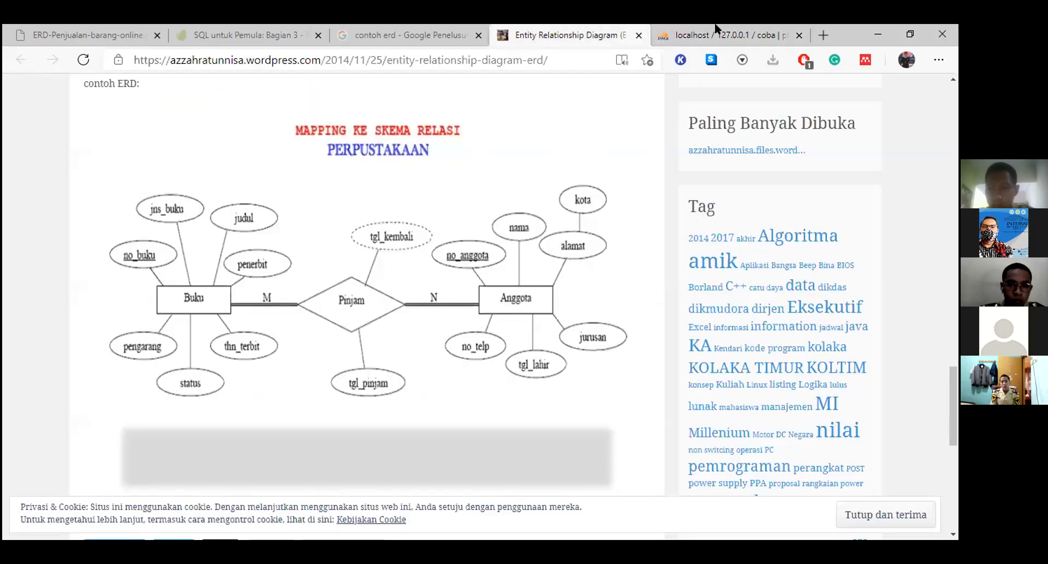
key(ctrl+Tab)
click(219, 275)
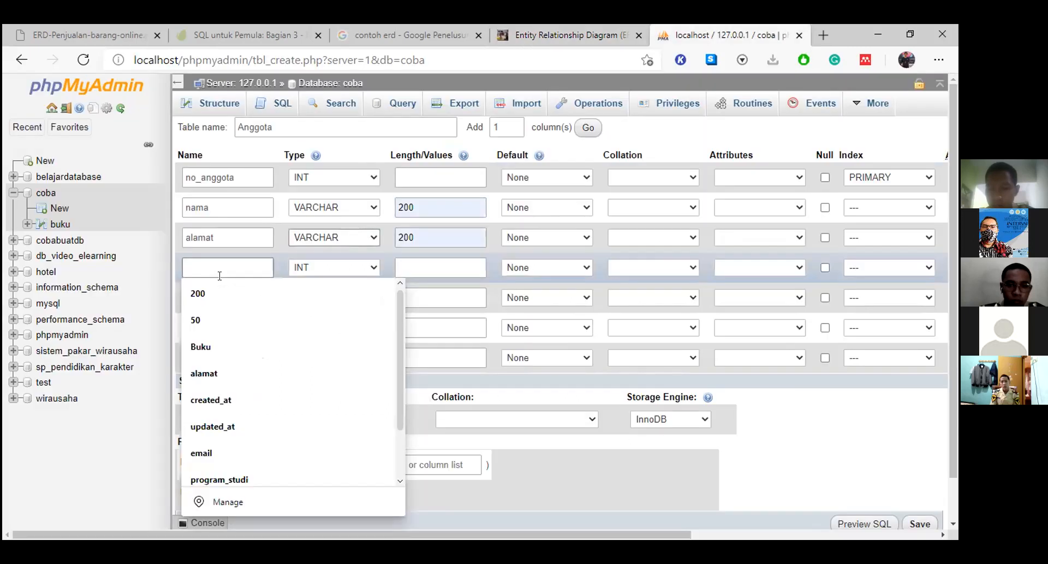
text(kot)
click(518, 33)
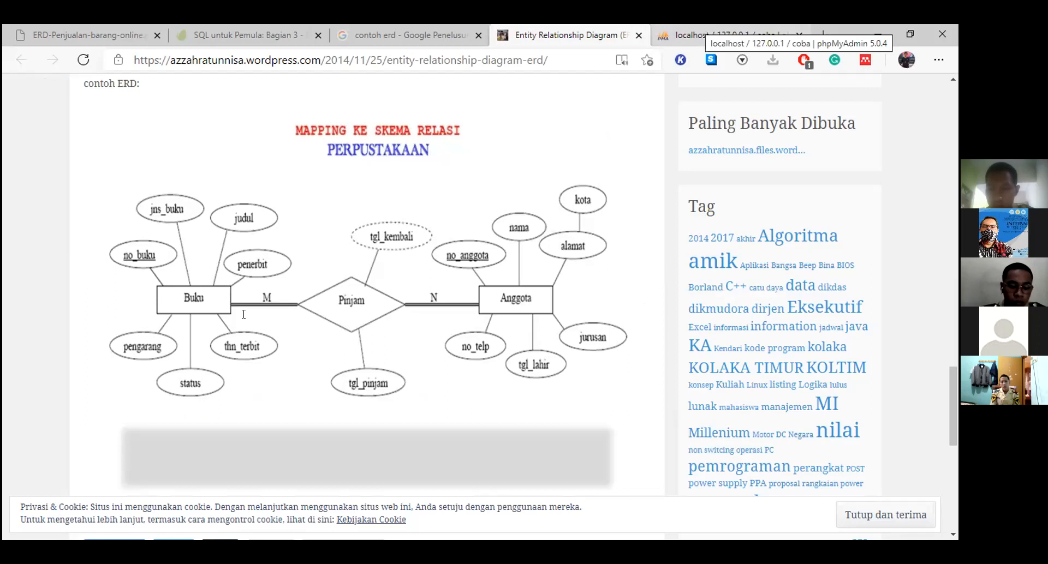
click(704, 35)
click(225, 295)
text(jurusan)
Step: Name the sixth Anggota column tgl_lahir and the seventh no_telp, checking the remaining attributes in the ERD
click(225, 327)
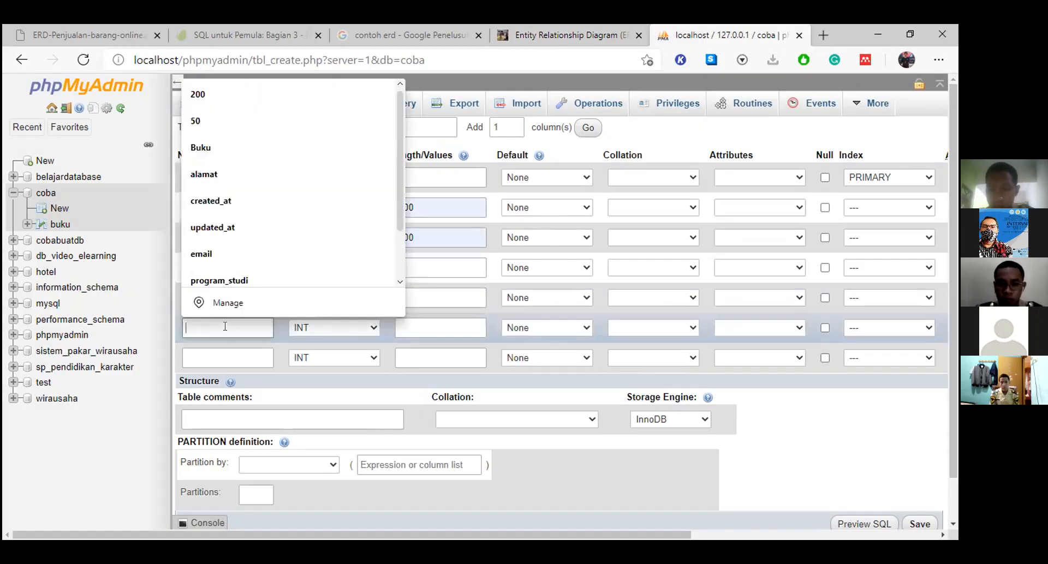
text(tgl_l)
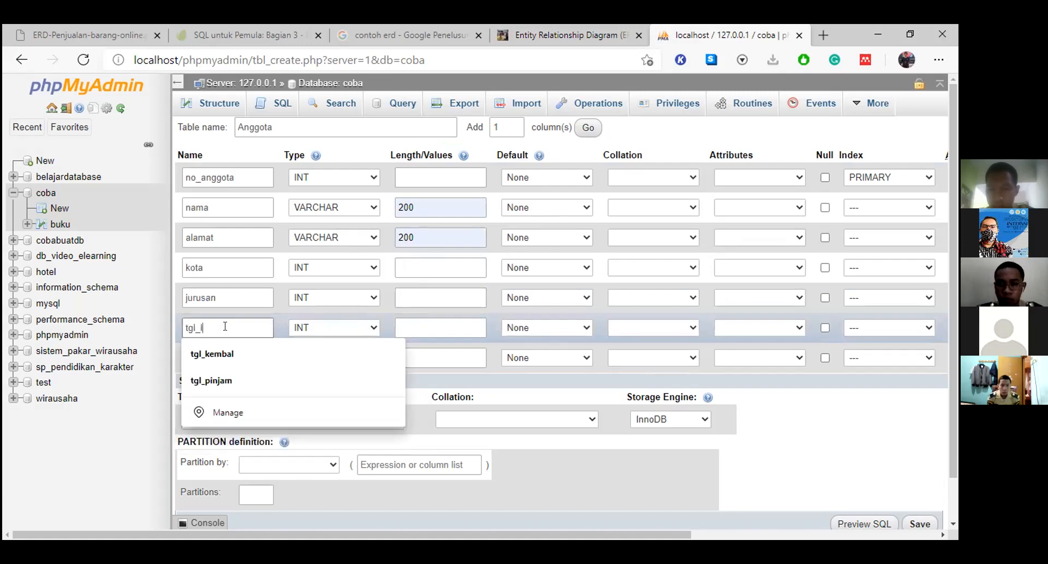
text(ahir)
click(603, 28)
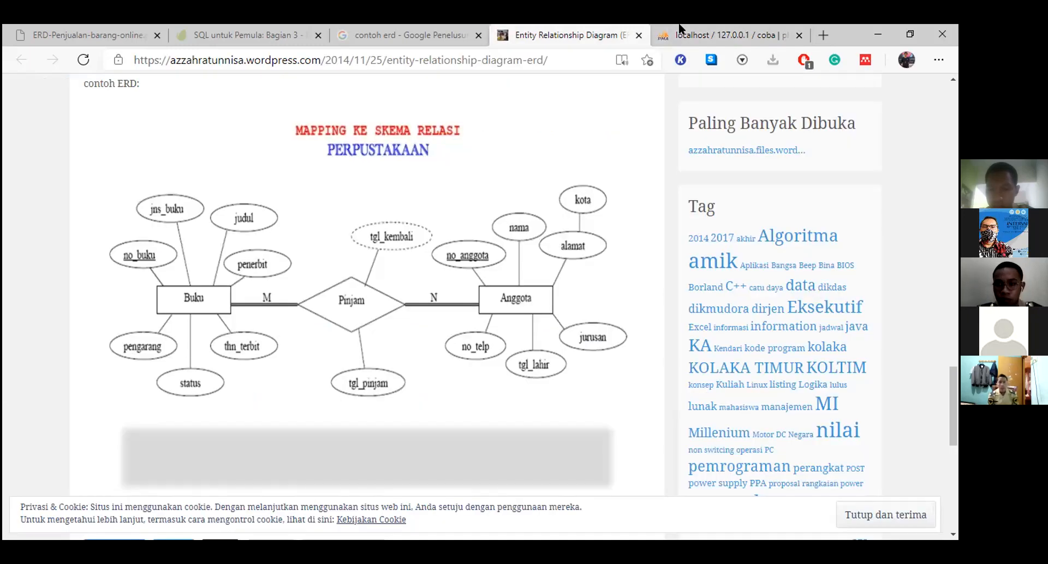
click(681, 34)
click(191, 358)
text(an_telp)
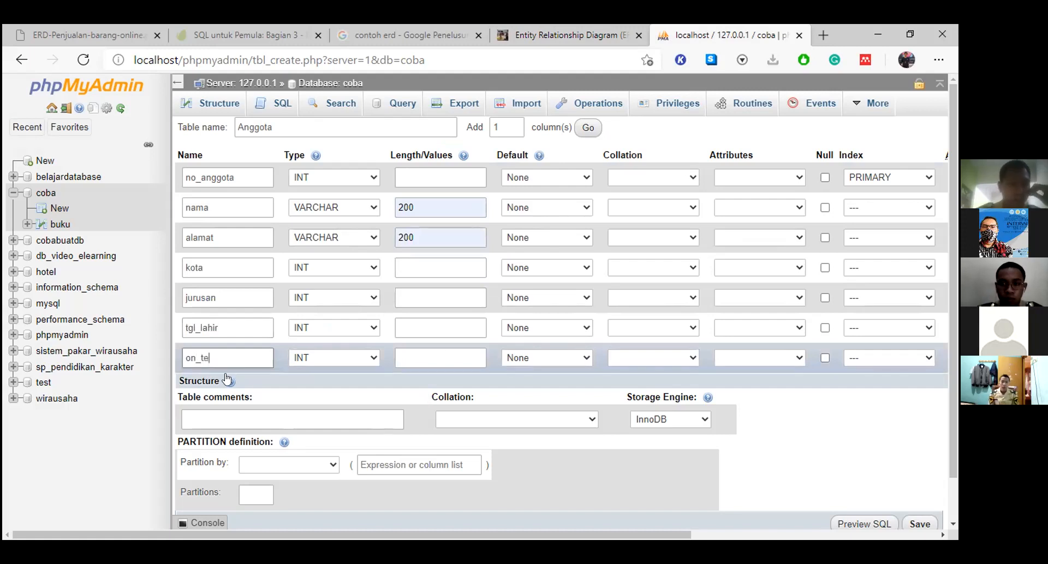
click(190, 358)
key(BackSpace)
key(Right)
text(o)
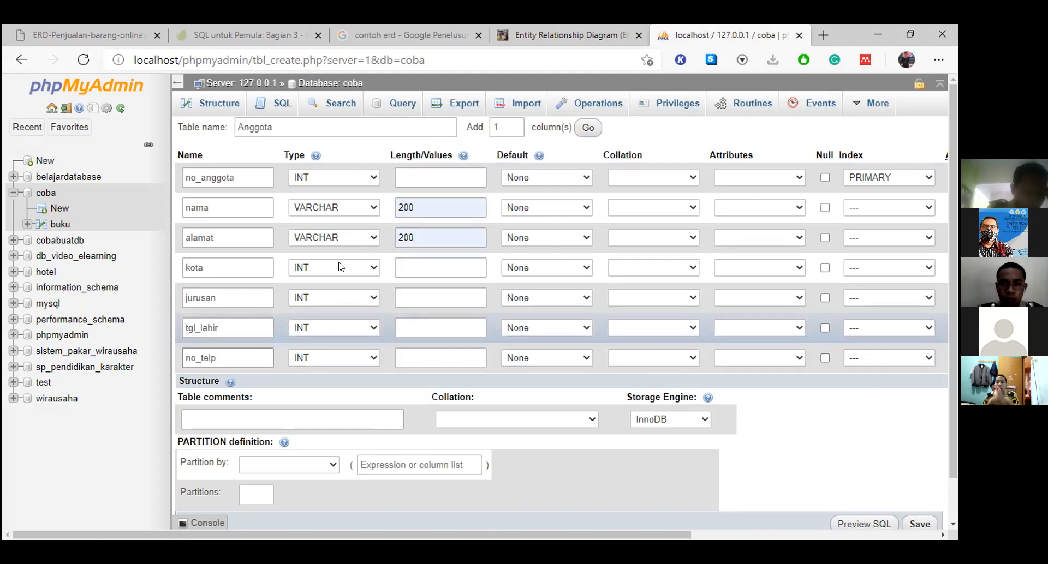
Step: Set the type of kota and jurusan to VARCHAR and the type of tgl_lahir to DATE
click(339, 267)
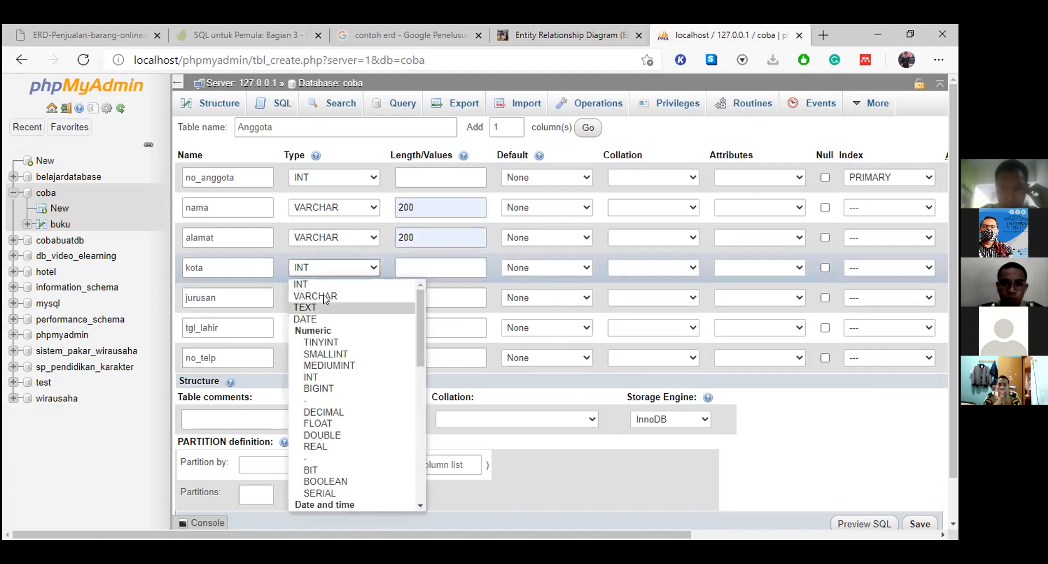
click(324, 297)
click(335, 298)
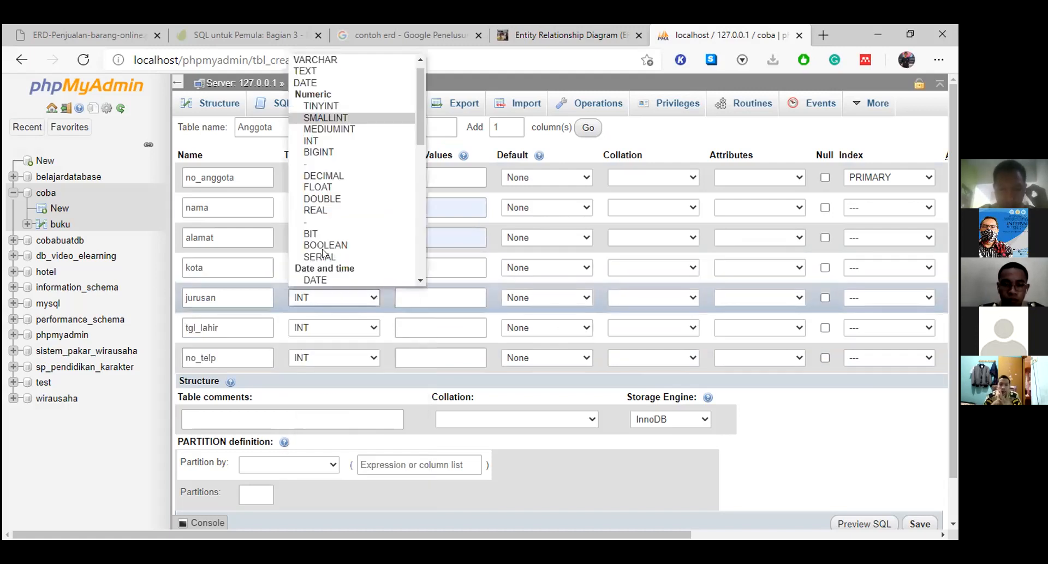
click(315, 60)
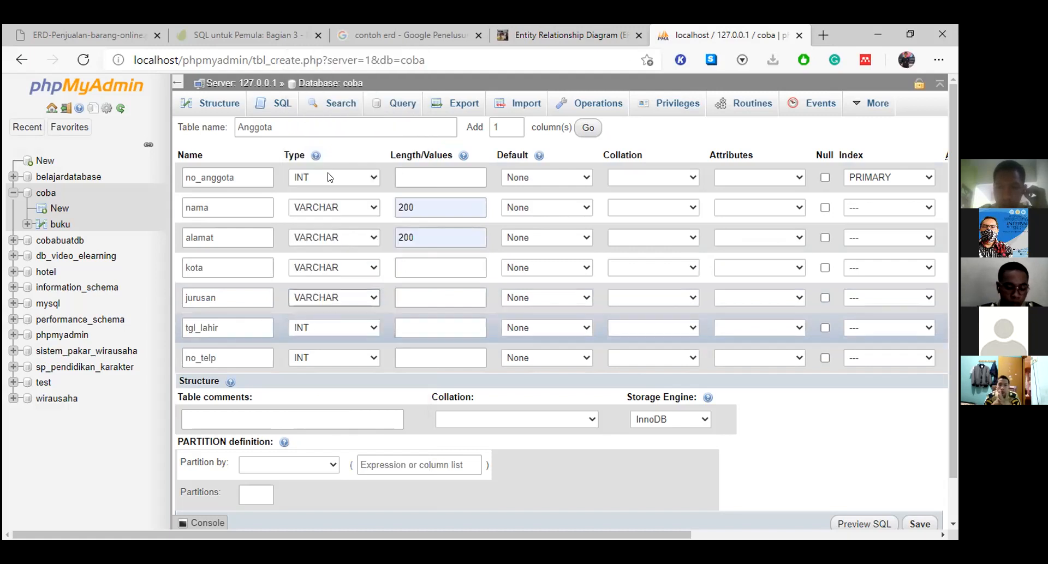
click(332, 328)
click(315, 310)
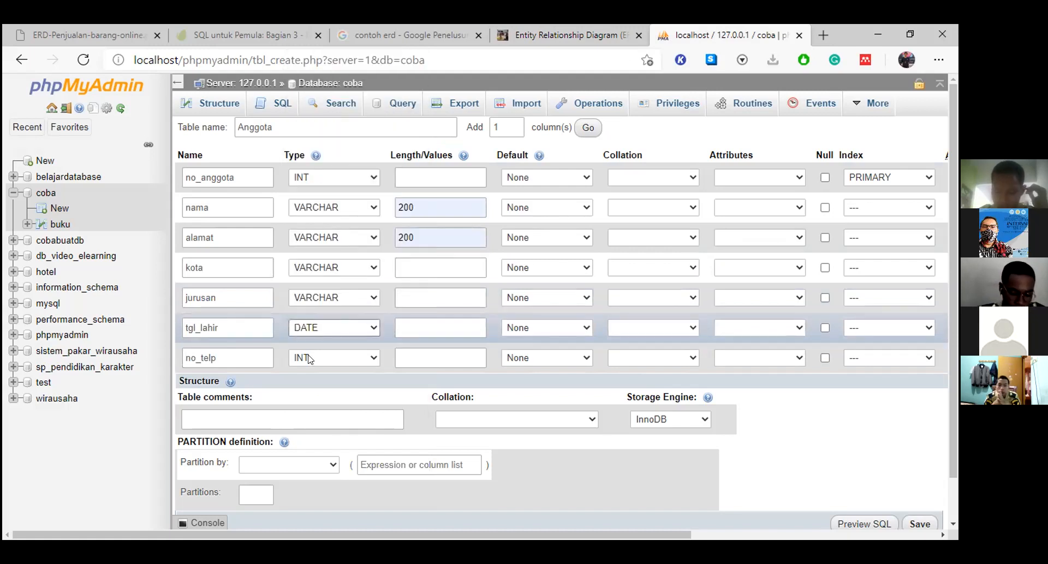
Step: Set the no_telp column to type VARCHAR with length 20
click(309, 358)
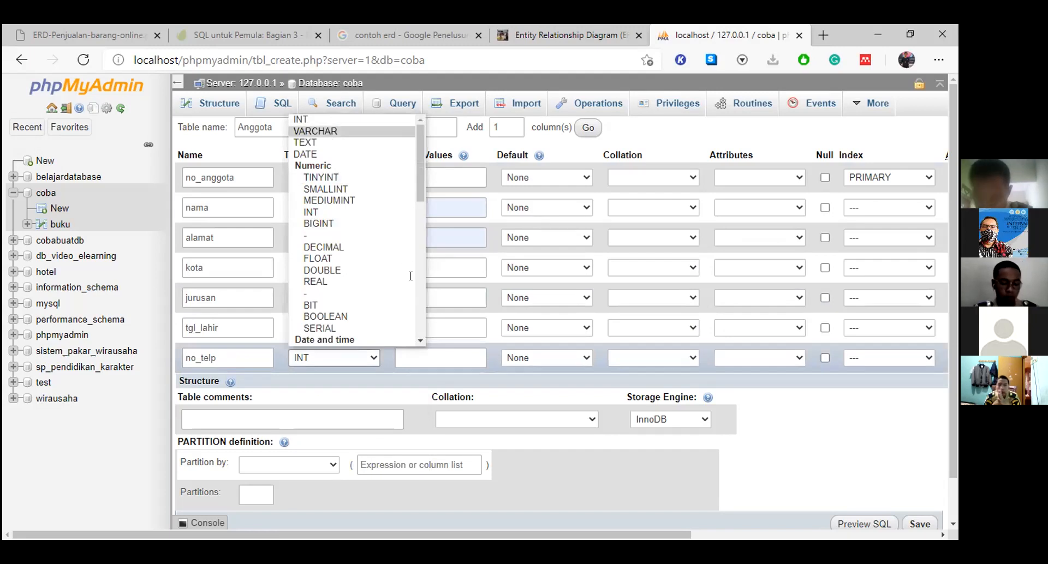
click(331, 132)
click(417, 365)
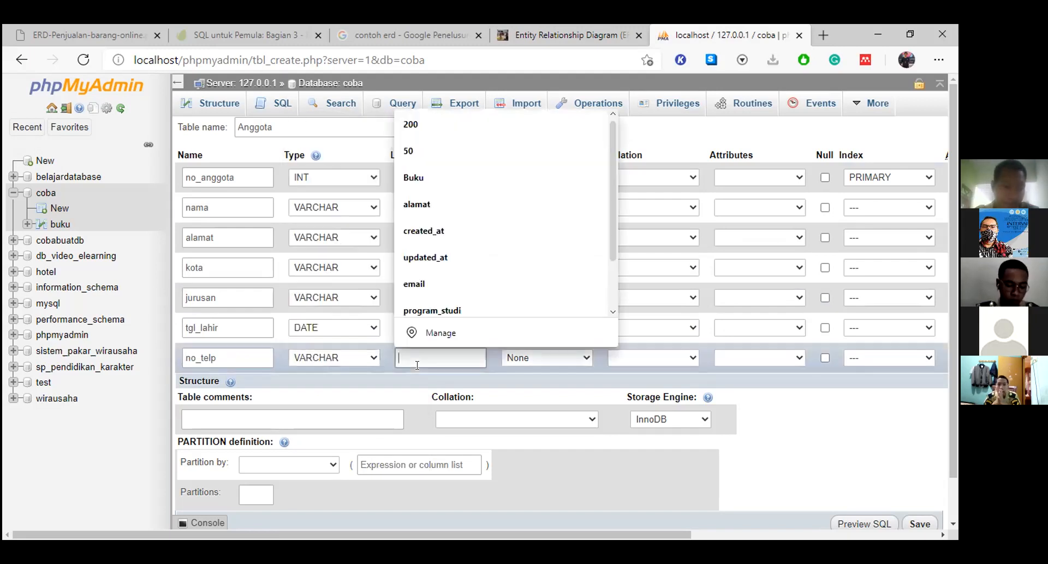
text(20)
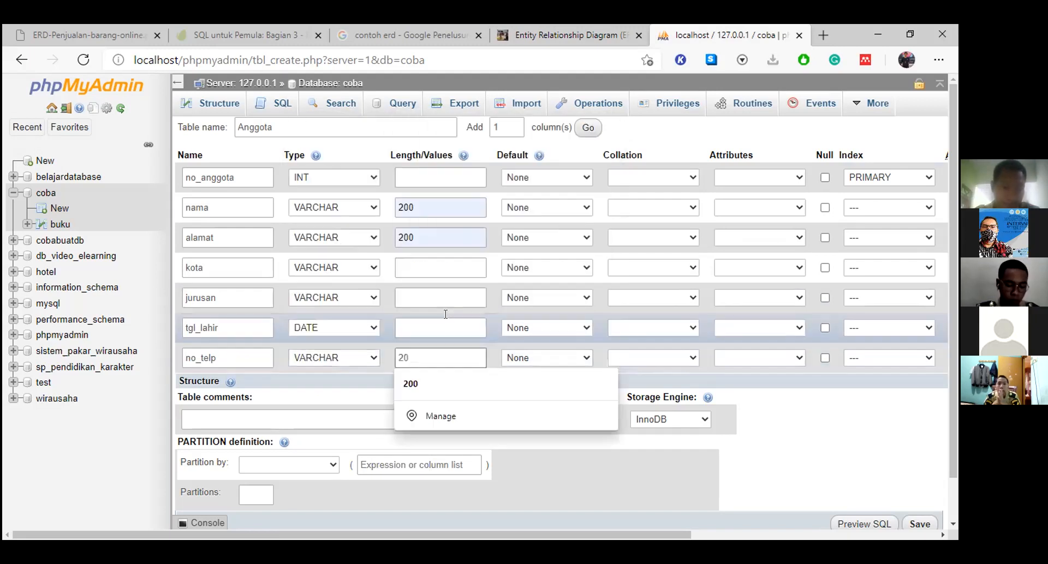
Step: Set the length of jurusan and kota to 200 and save the Anggota table
click(407, 297)
text(200)
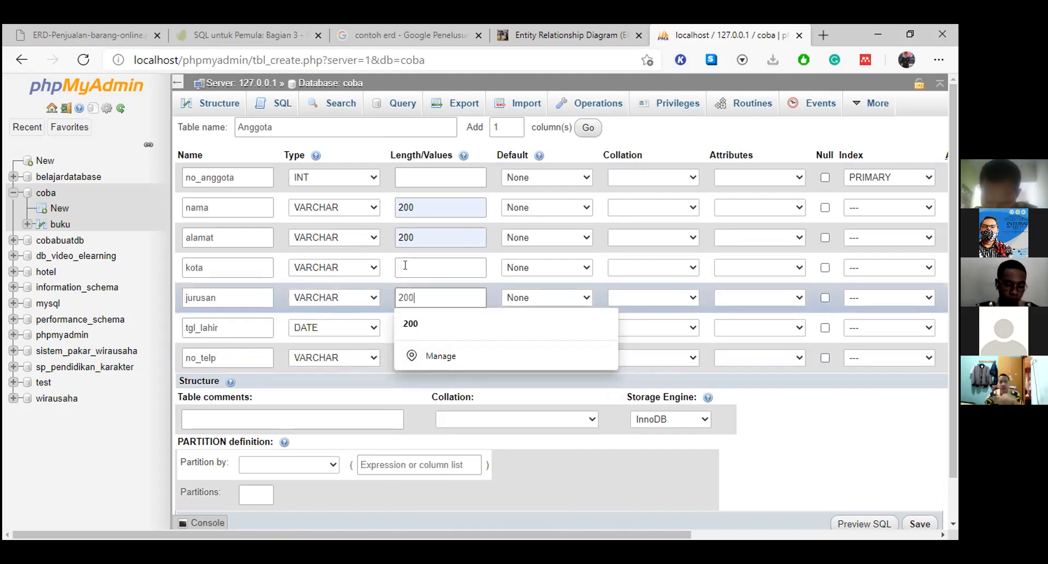
click(404, 266)
click(412, 296)
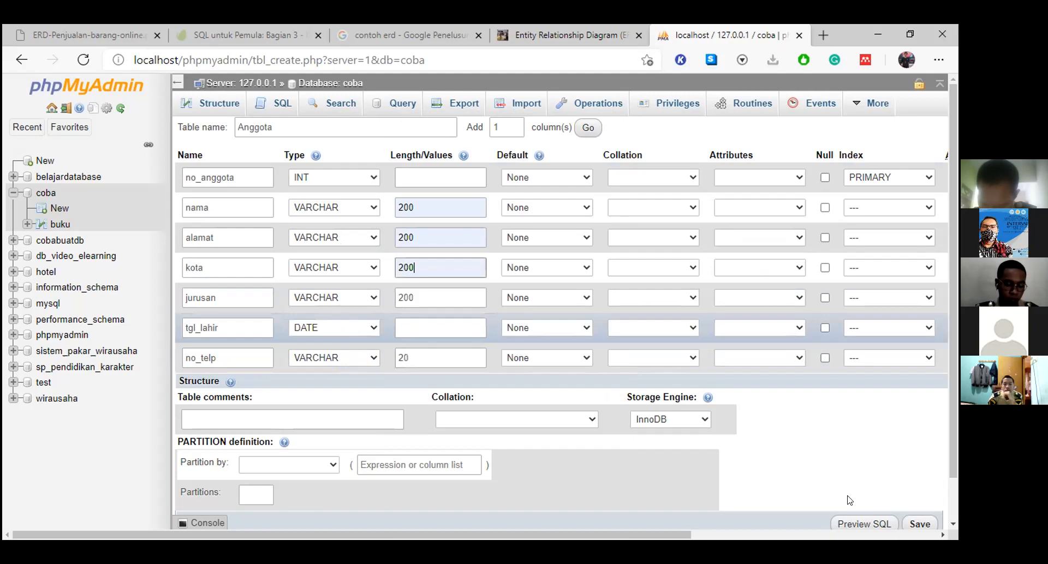
scroll(696, 420, down, 1)
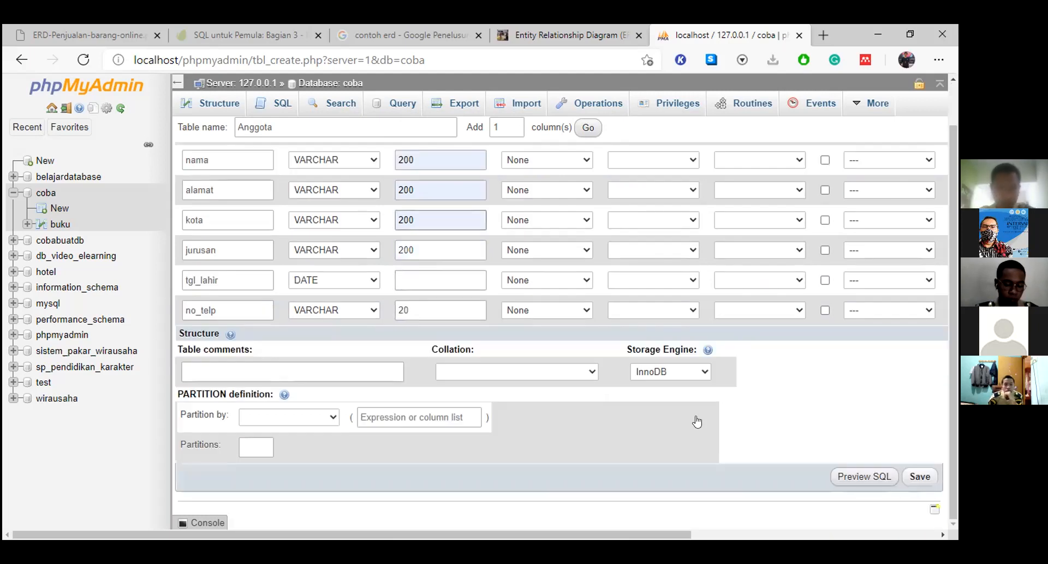
key(Return)
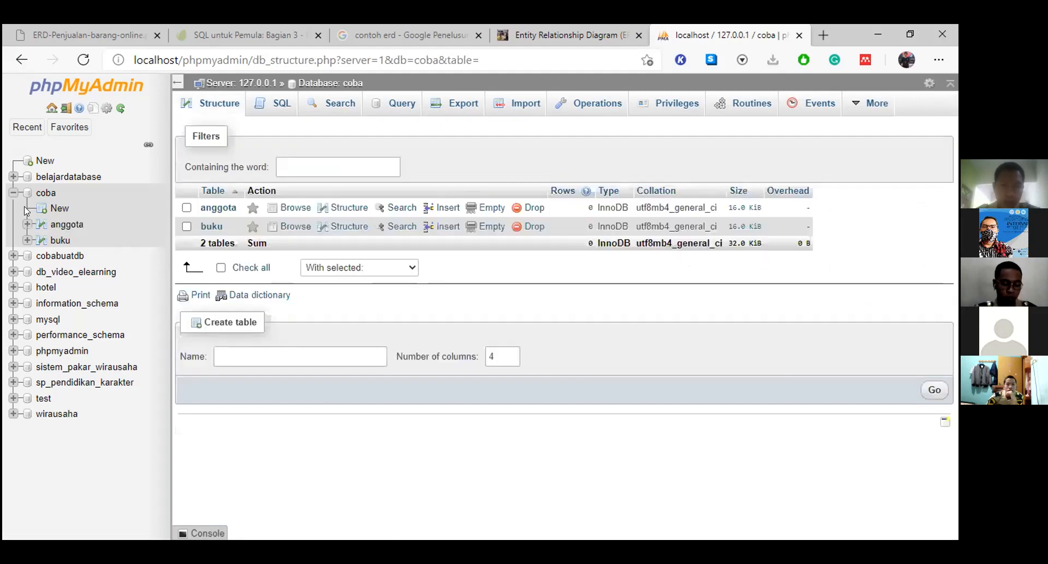
Step: Start a new table in the coba database and check the Pinjam relationship in the ERD
click(59, 209)
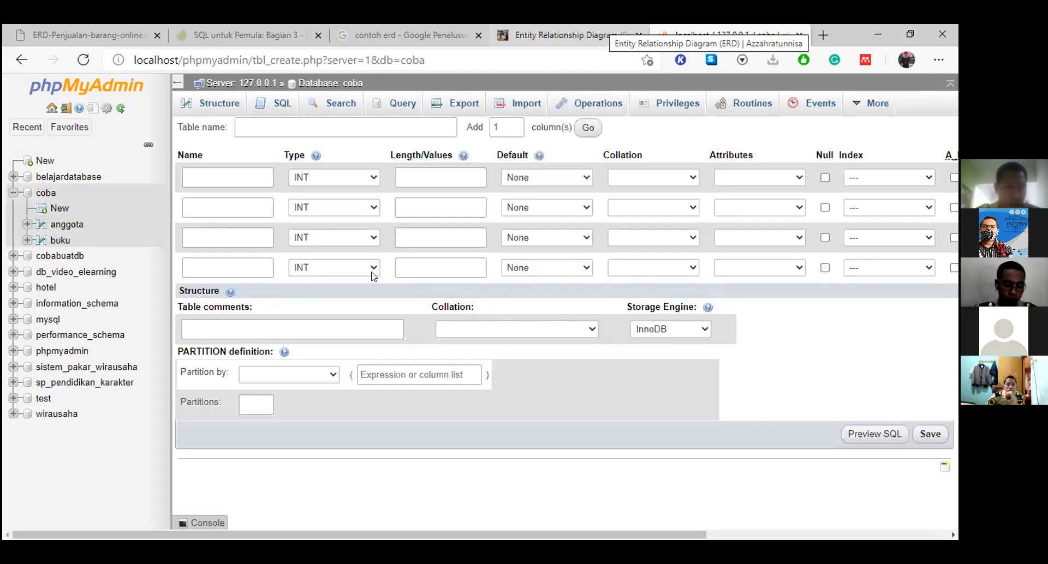
key(ctrl+shift+Tab)
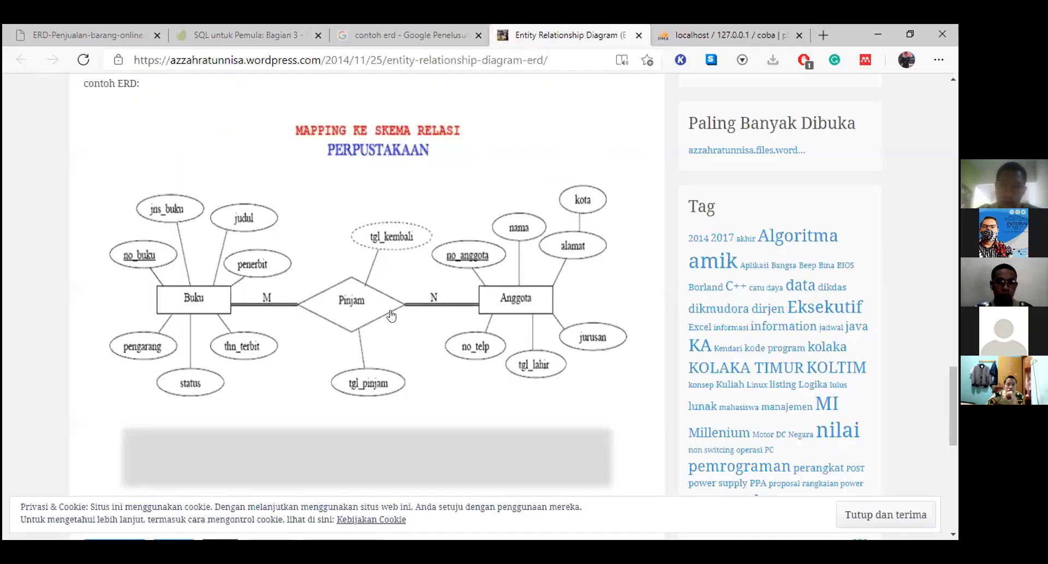
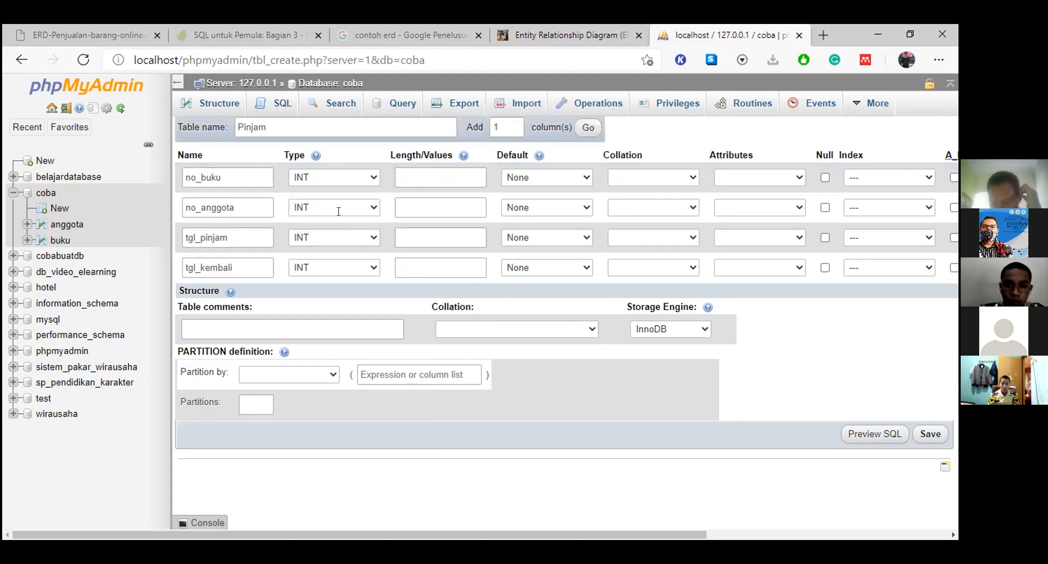
Step: Add 1 more column to the Pinjam table definition
click(515, 124)
click(515, 130)
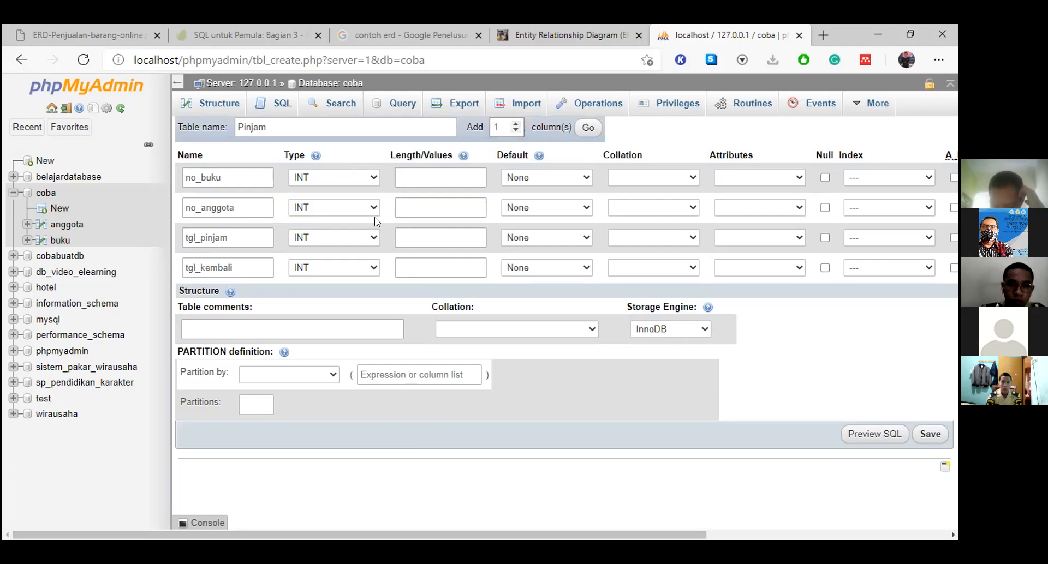
key(Return)
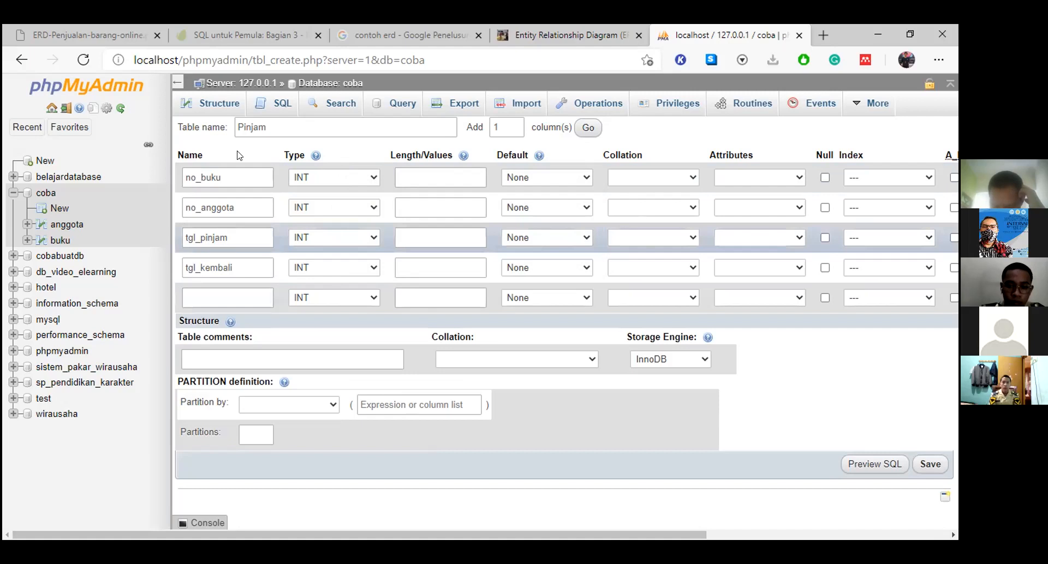
Step: Move the name tgl_kembali to the fifth column row and tgl_pinjam to the fourth
drag(225, 178, 113, 176)
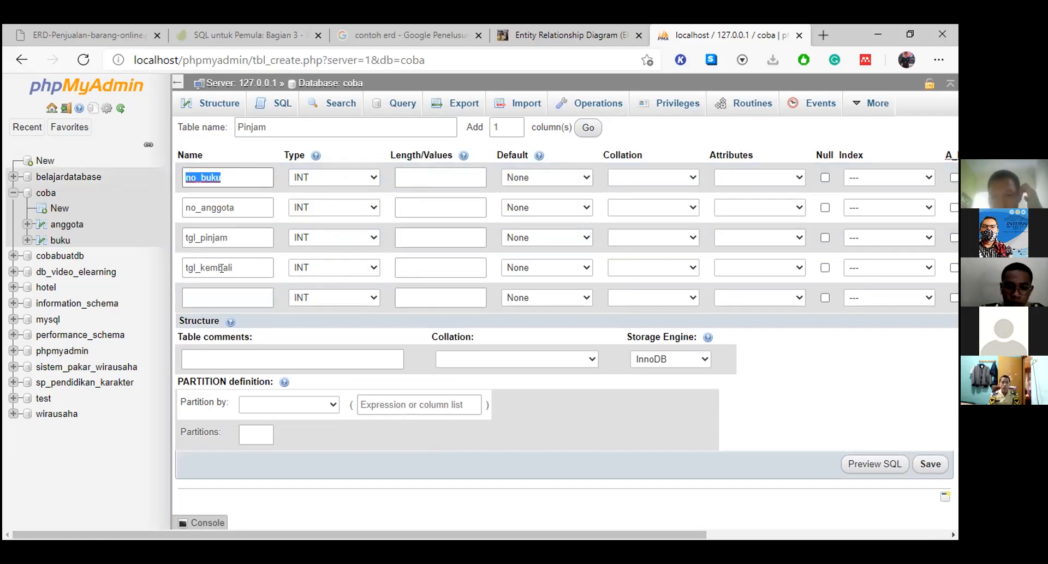
key(ctrl+x)
click(203, 293)
key(ctrl+v)
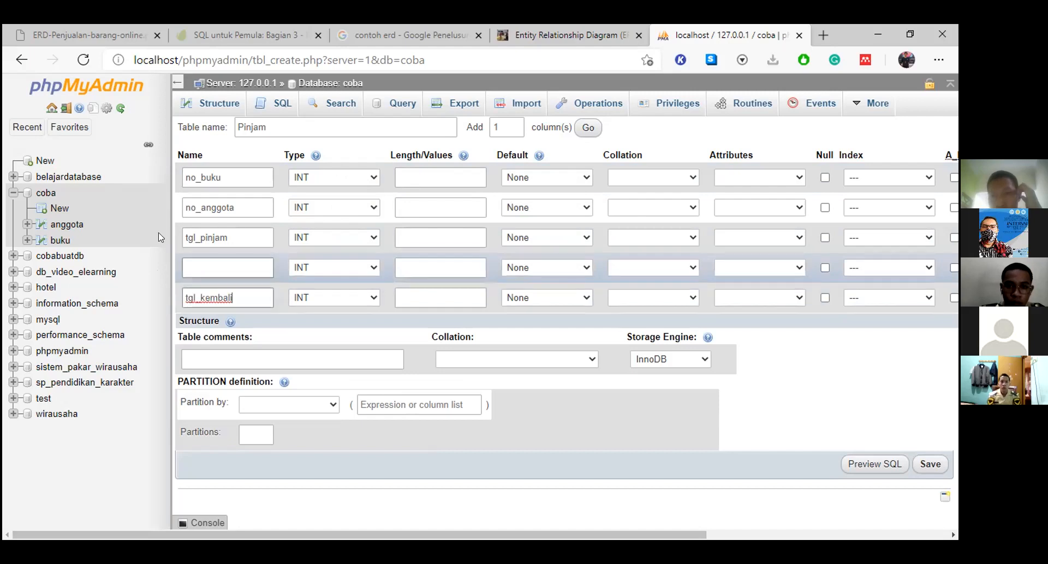
drag(232, 237, 158, 238)
key(ctrl+x)
click(209, 257)
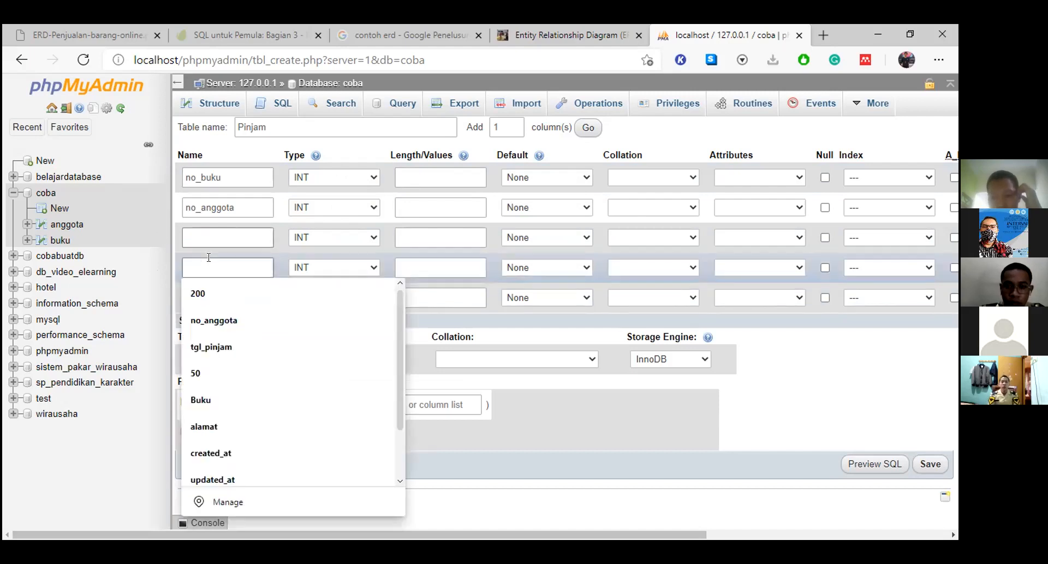
key(ctrl+v)
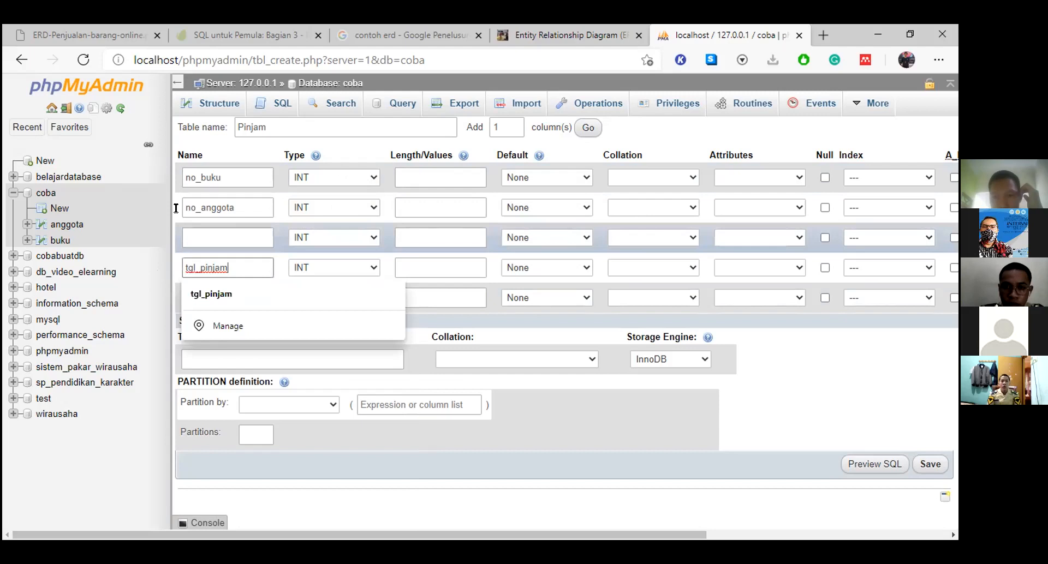
Step: Move the name no_anggota to the third column row and no_buku to the second, freeing the first row
drag(237, 209, 176, 209)
key(ctrl+x)
click(201, 234)
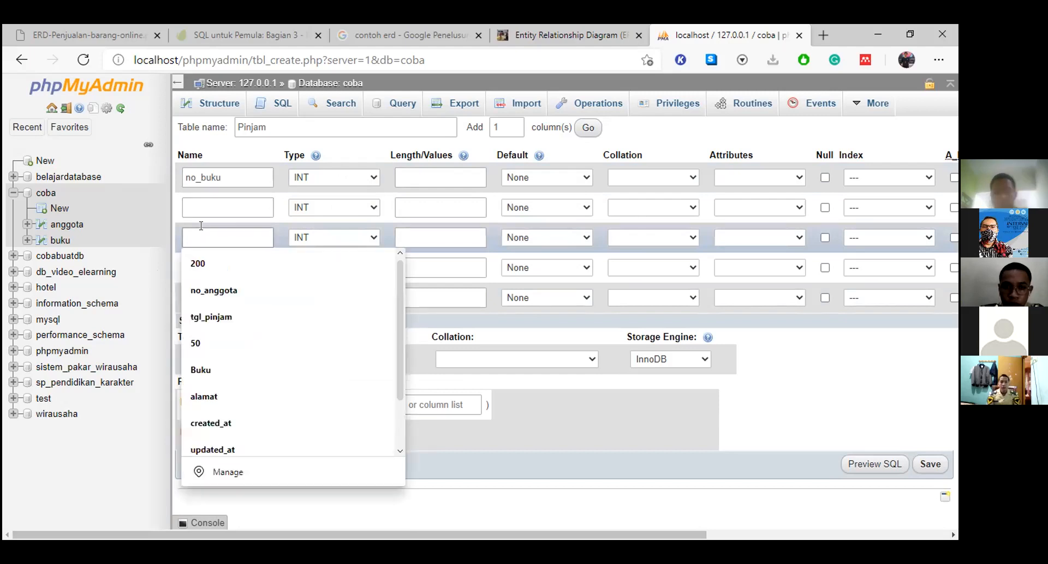
key(ctrl+v)
double_click(229, 176)
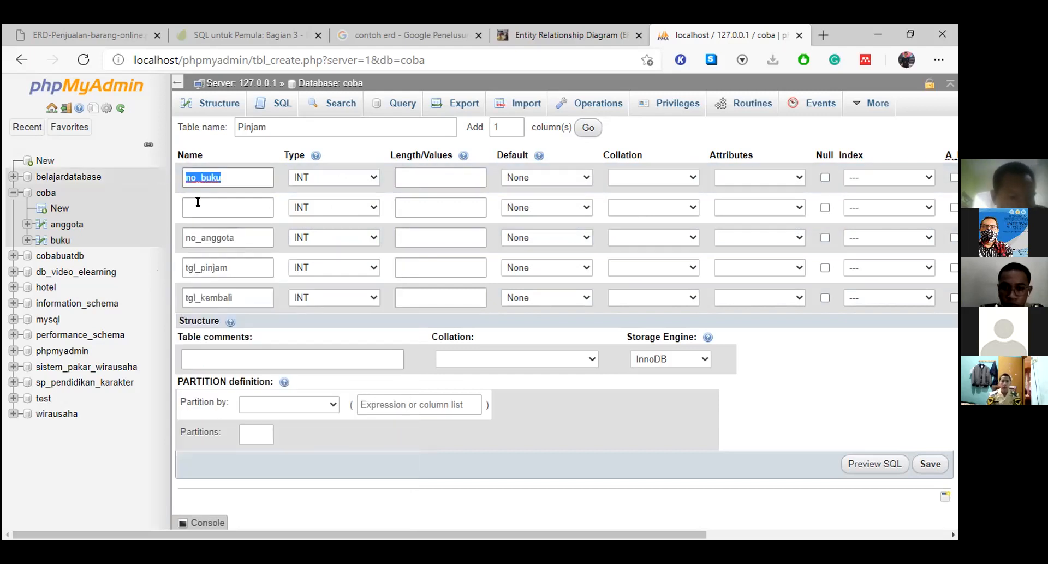
key(ctrl+x)
click(198, 203)
key(ctrl+v)
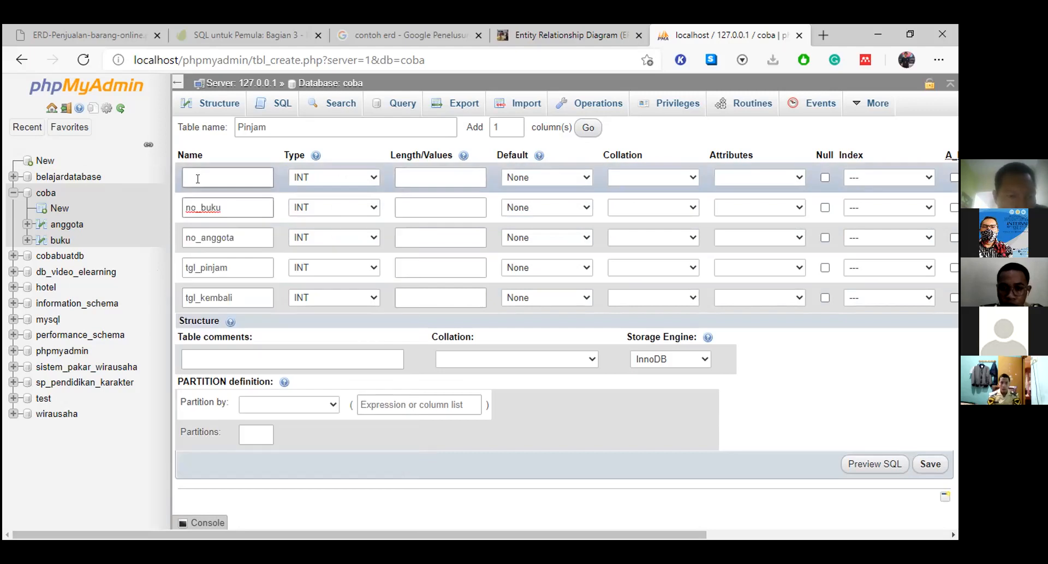
Step: Name the first column of the Pinjam table id_pinjam and make it the auto-incrementing primary key
click(199, 178)
text(i)
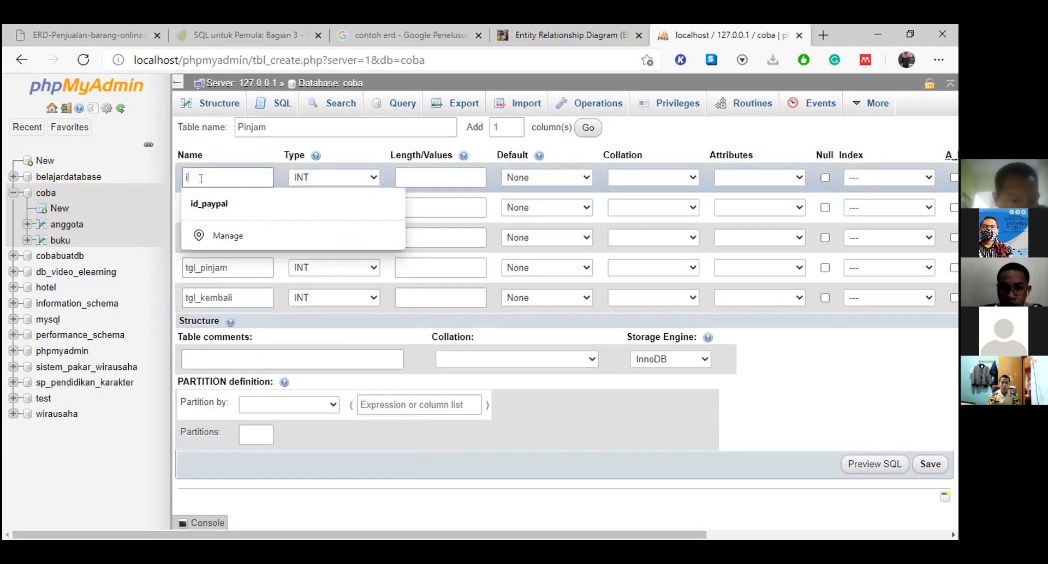
text(d_)
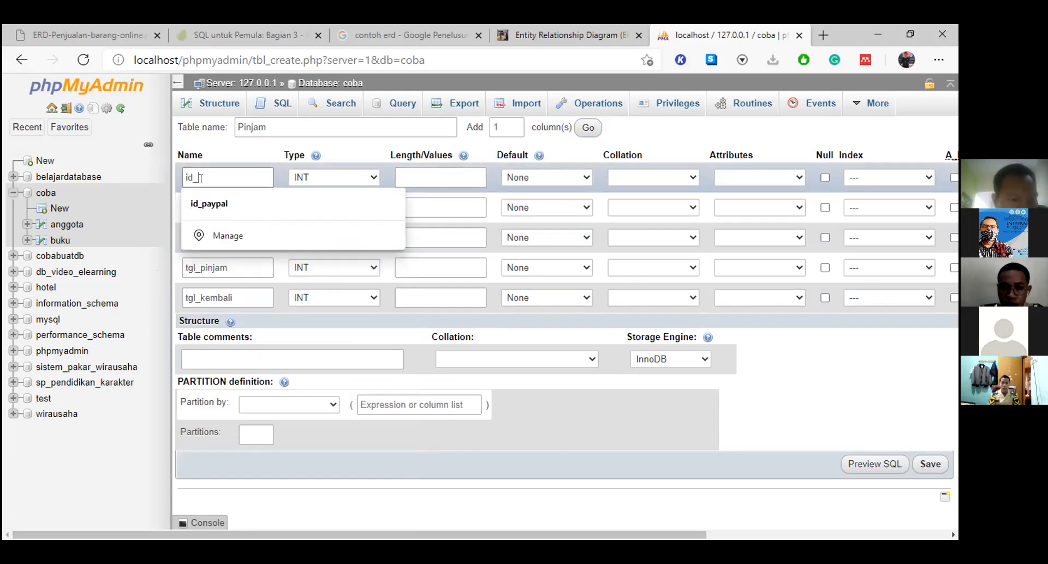
text(pinjam)
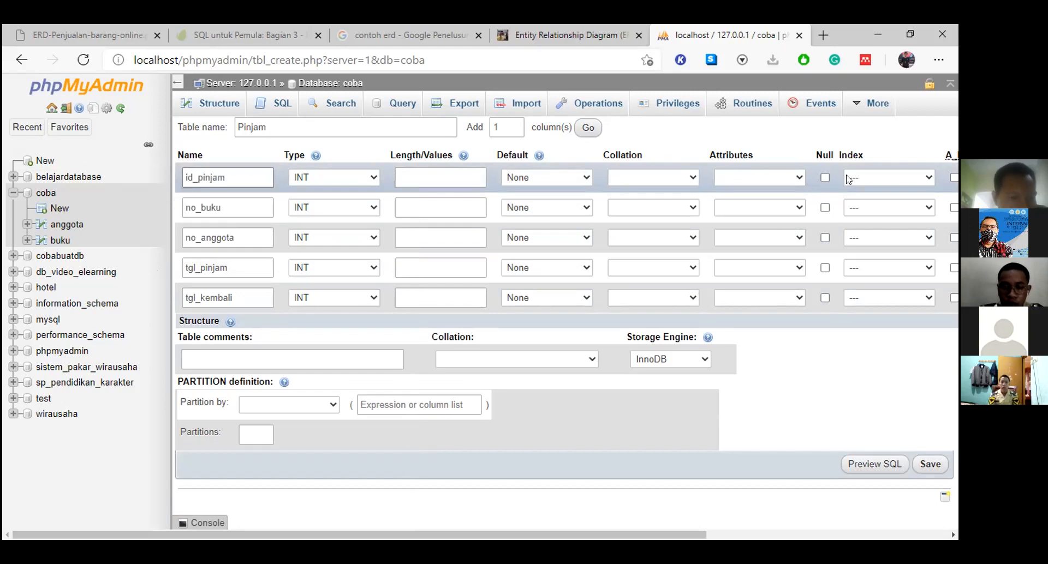
click(855, 213)
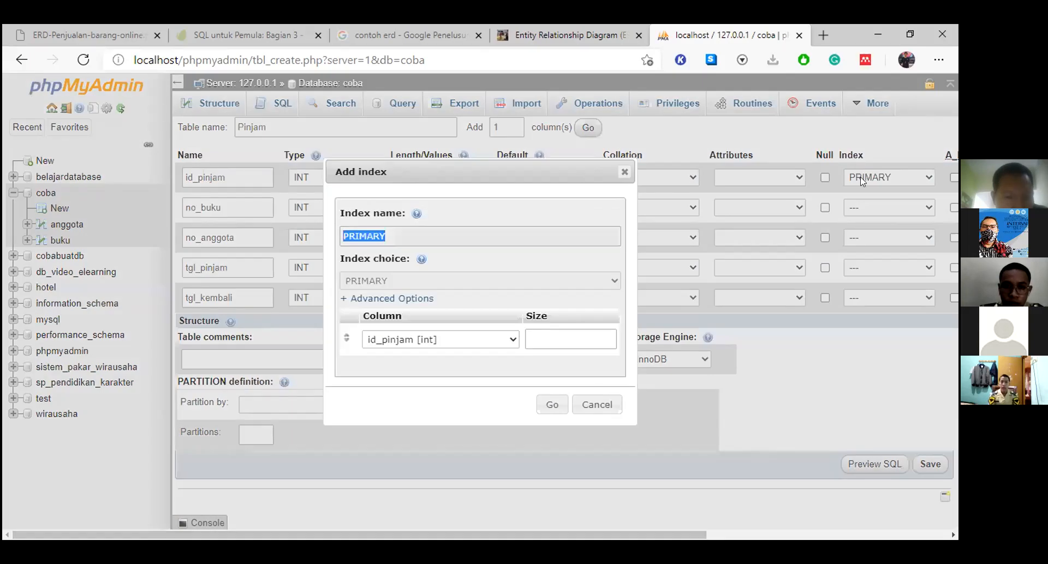
key(Return)
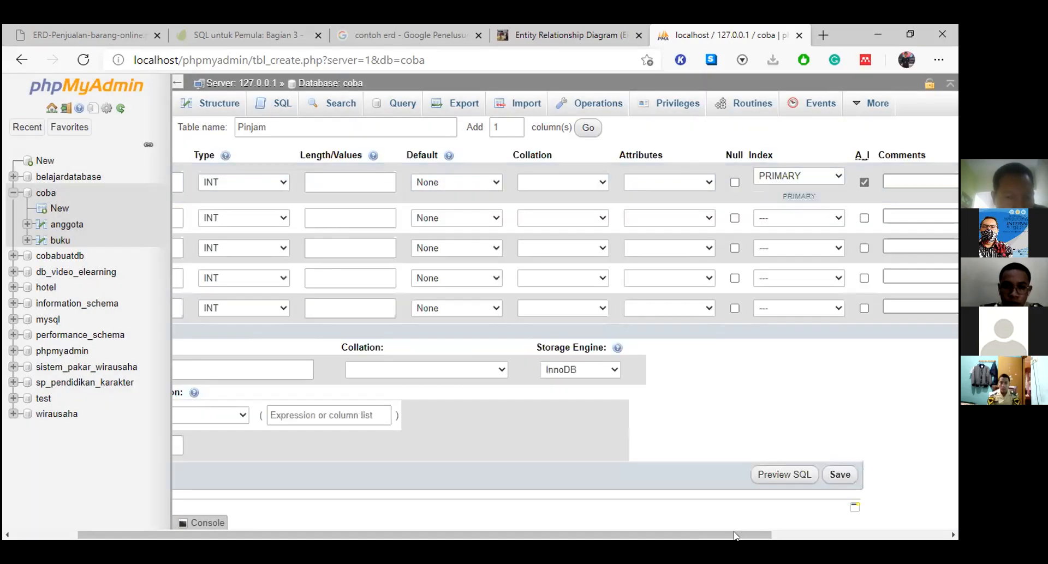
Step: Save the Pinjam table in the coba database, leaving no_buku without an index
drag(735, 536, 701, 537)
click(833, 219)
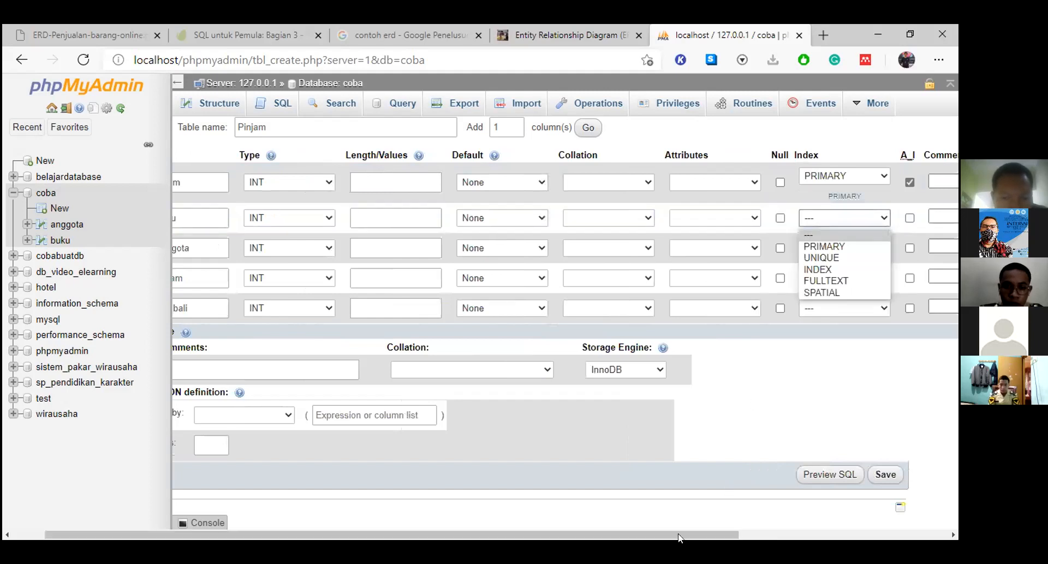
drag(678, 535, 645, 535)
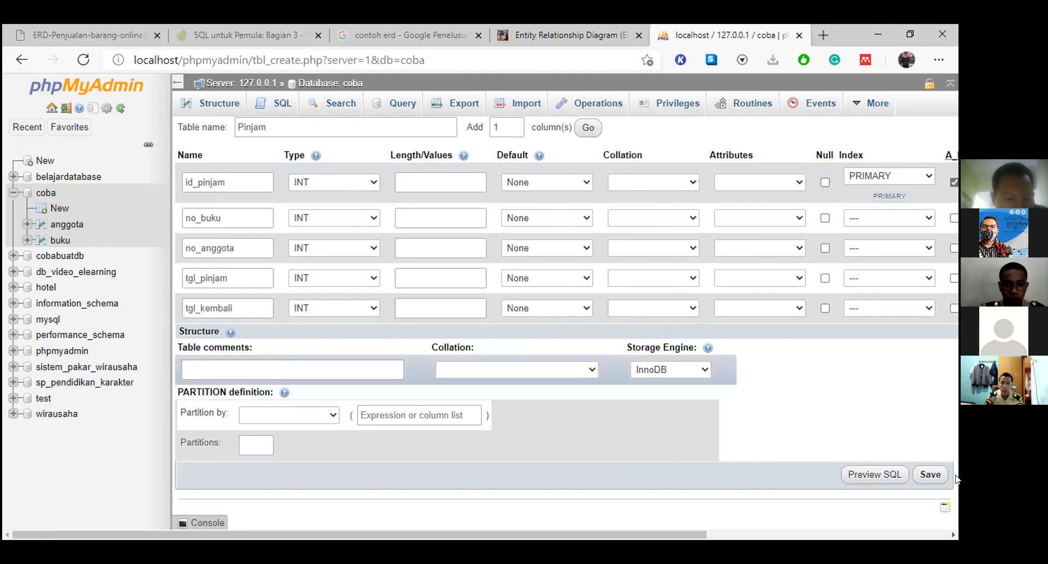
click(930, 474)
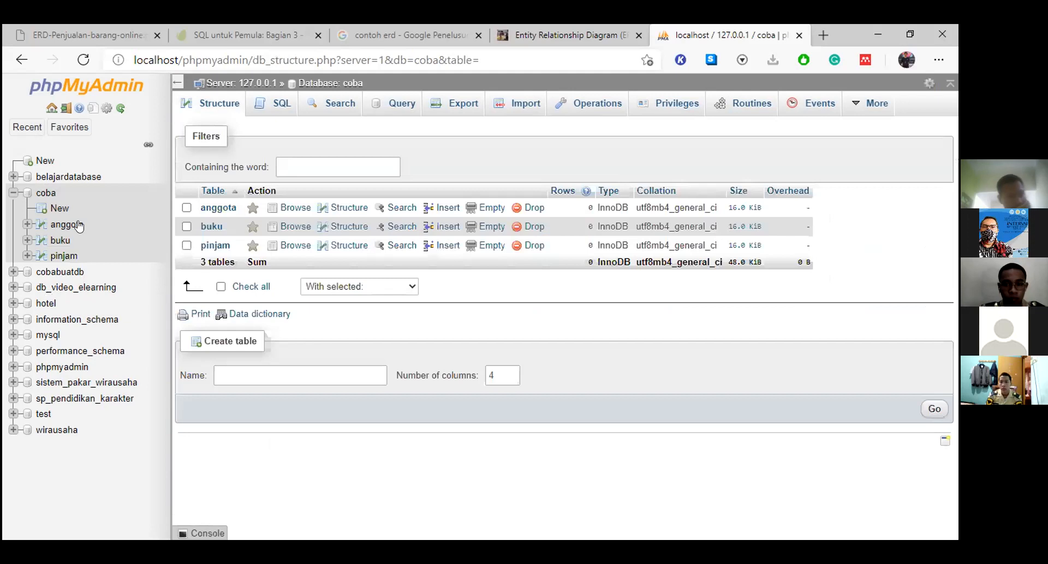
Step: Examine the column structures of the pinjam and anggota tables and the foreign key settings of anggota
click(64, 255)
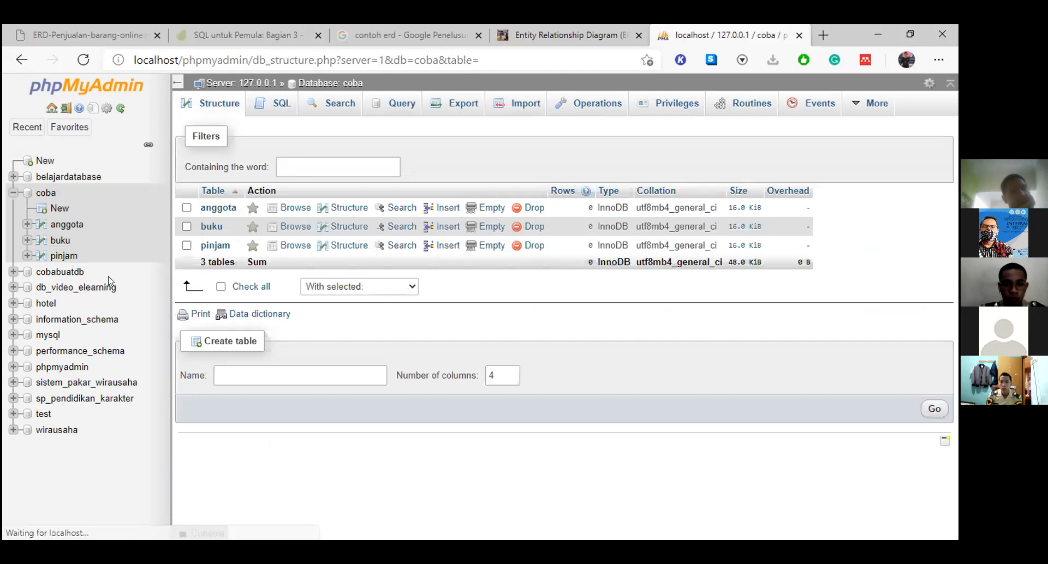
click(69, 225)
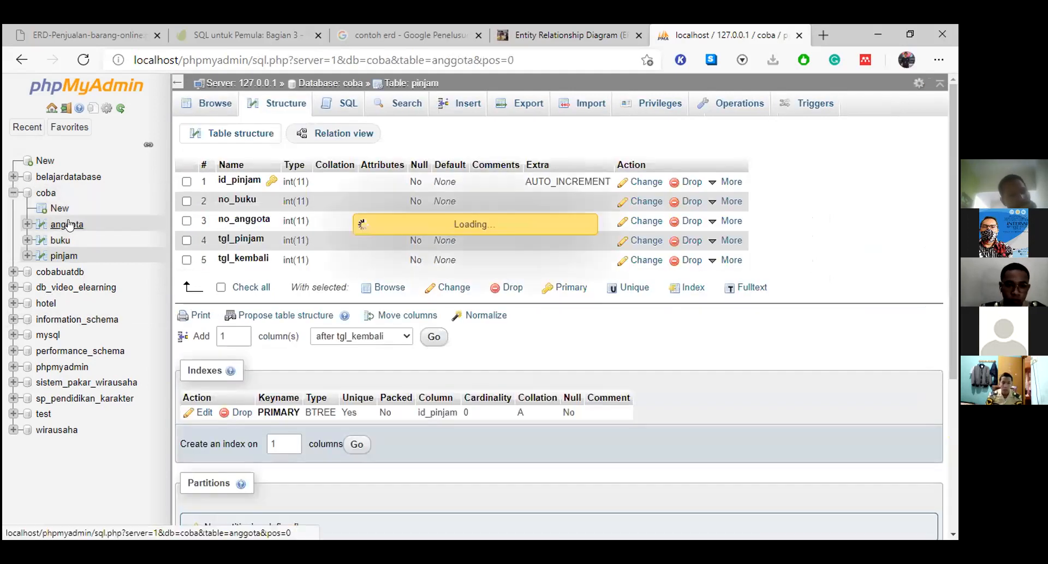
click(281, 109)
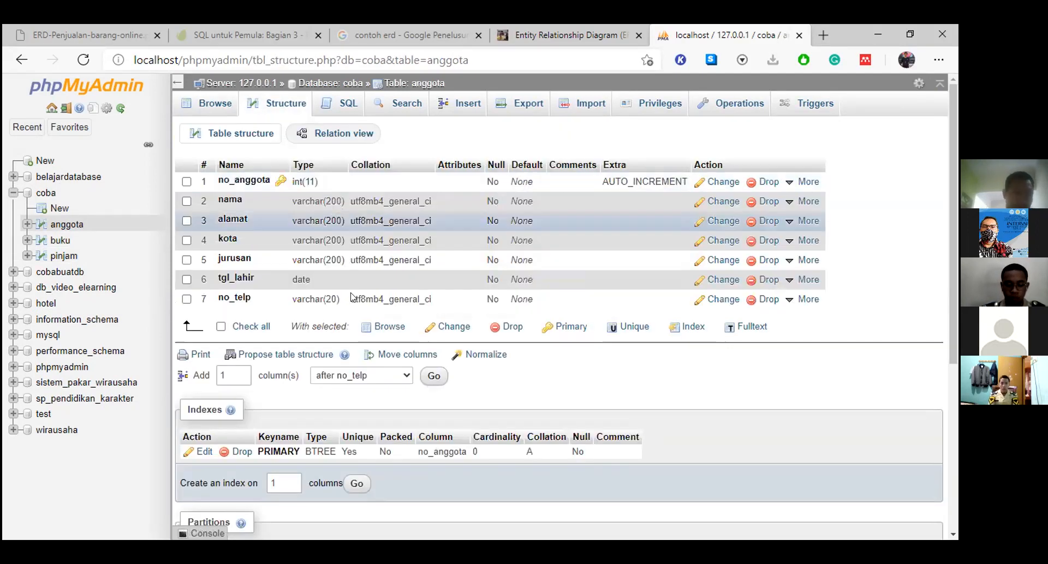
click(187, 182)
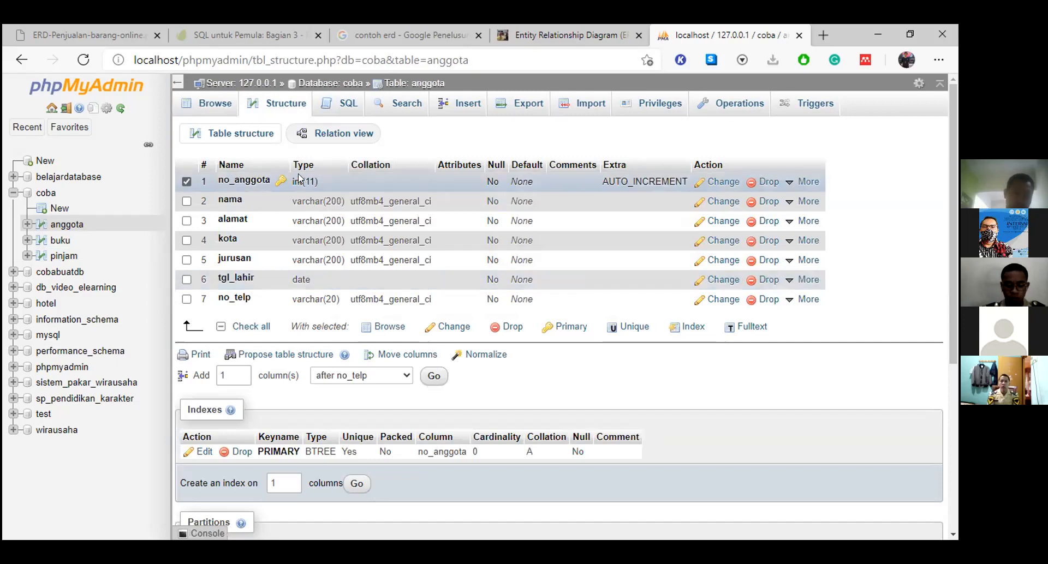
click(304, 136)
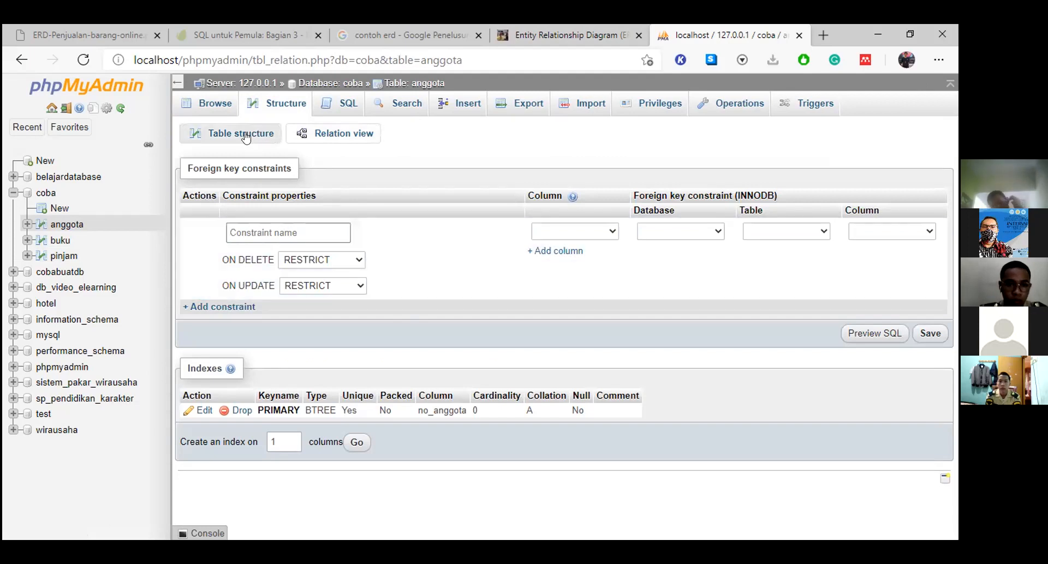
click(268, 133)
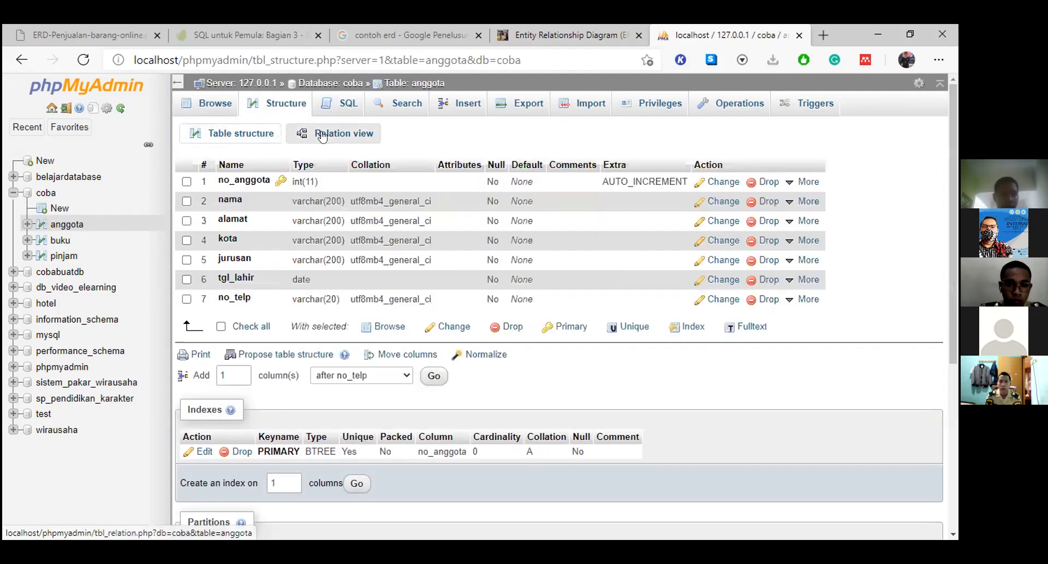
click(322, 137)
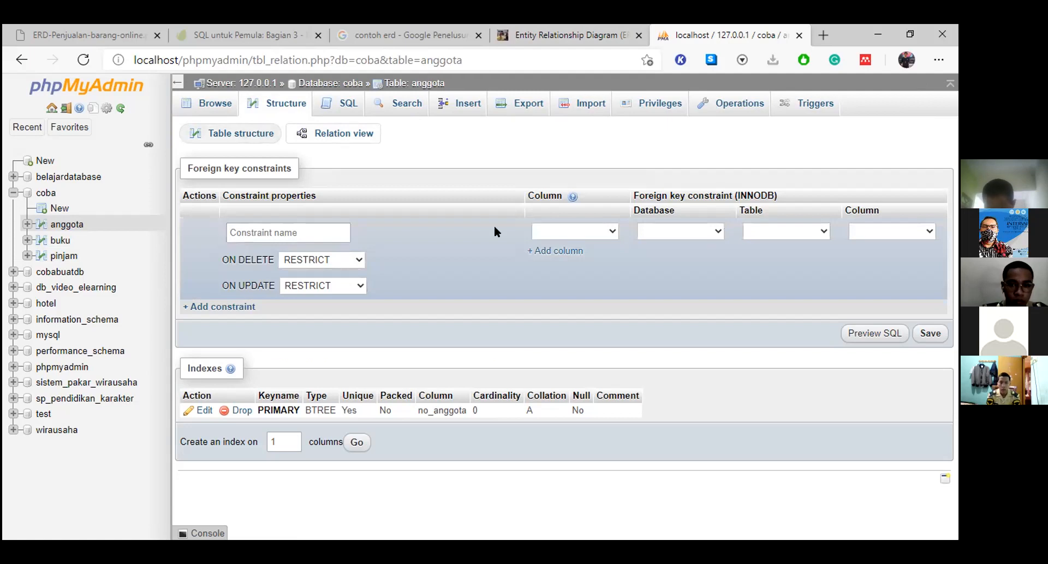
click(349, 235)
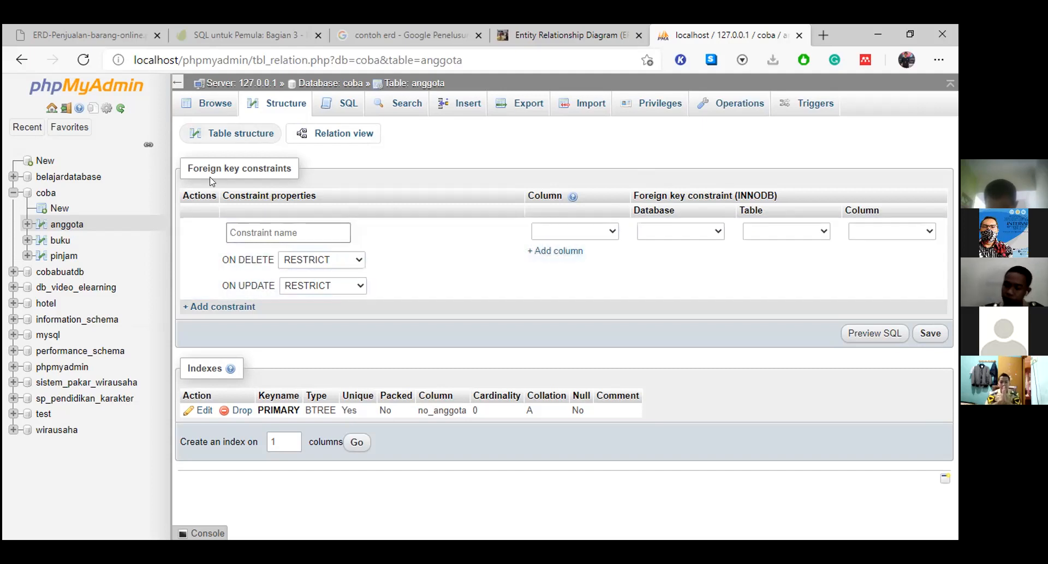
Step: Open the pinjam table's foreign key settings and check its column list
click(60, 256)
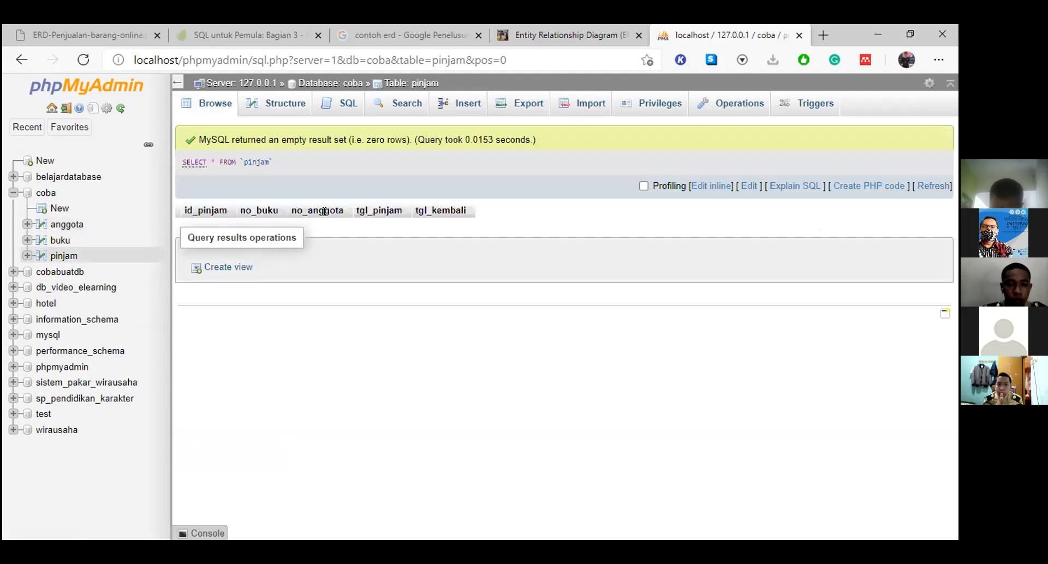
click(283, 110)
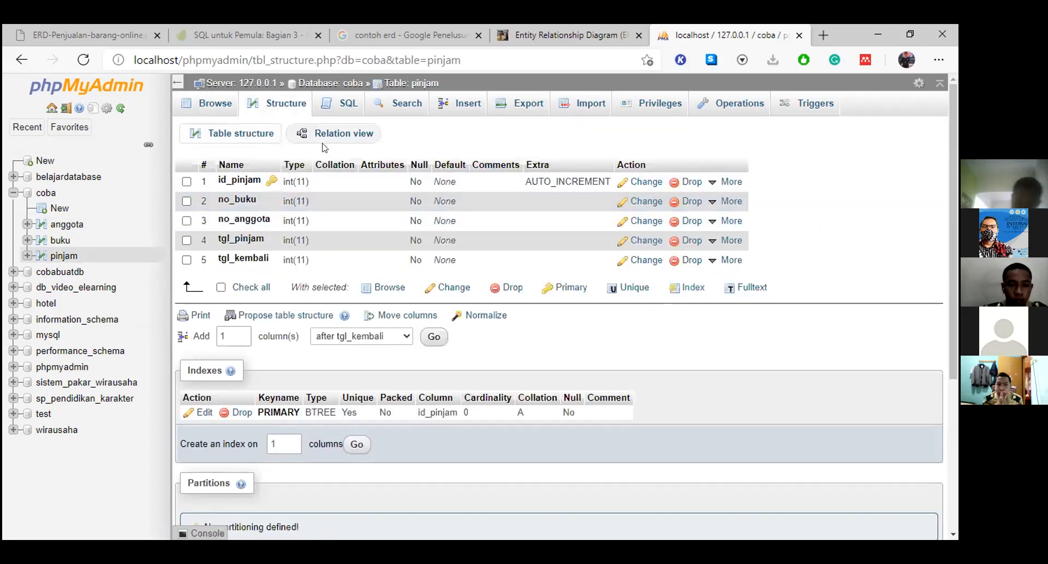
click(323, 133)
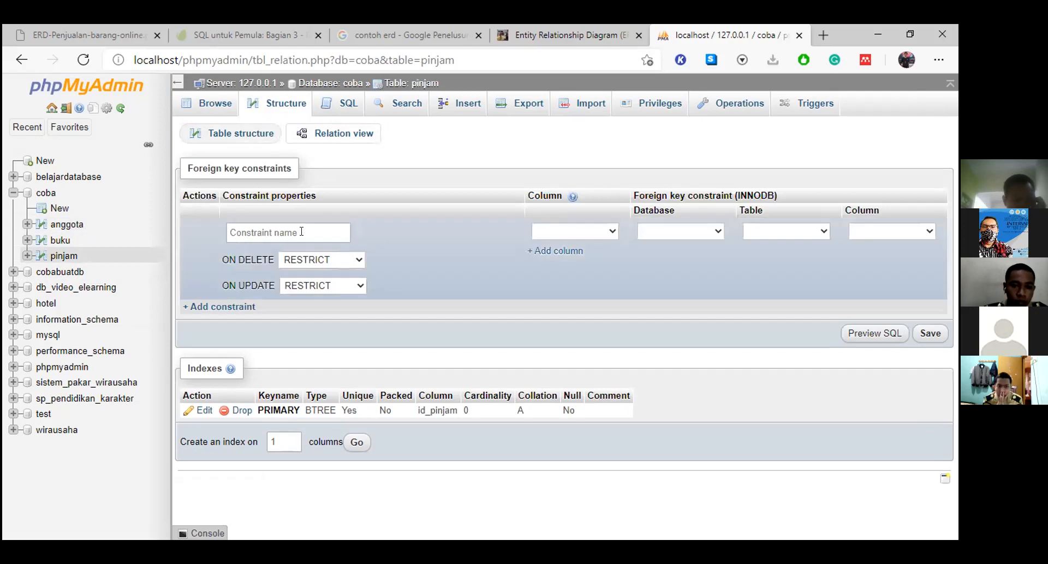
click(612, 235)
click(669, 29)
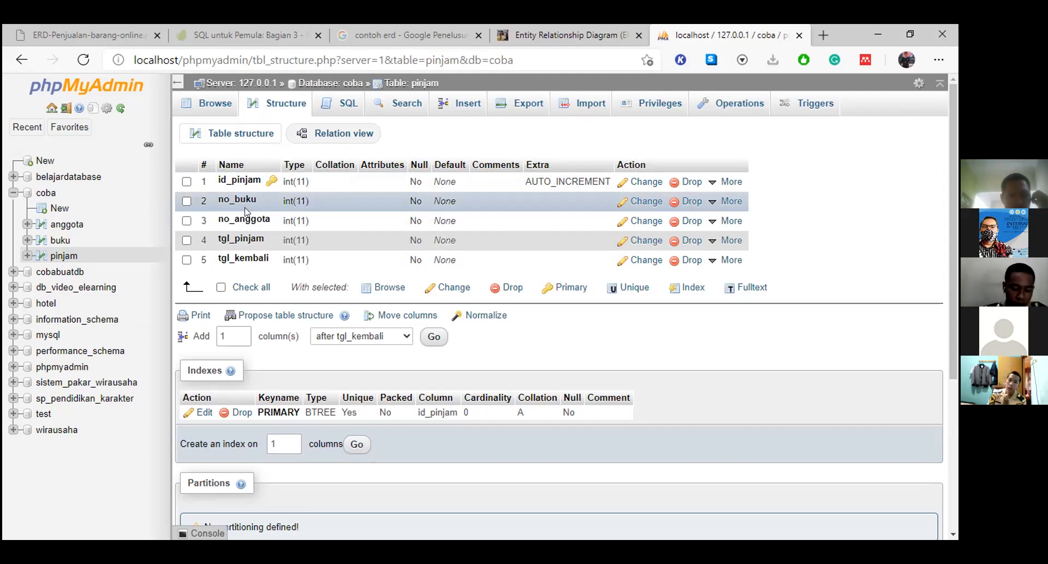
click(310, 140)
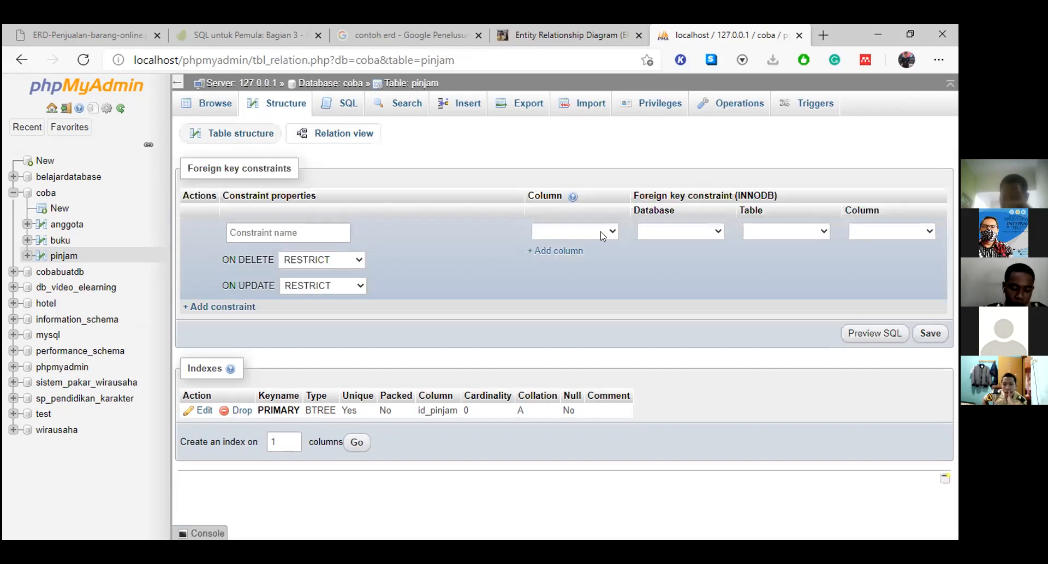
Step: Begin a foreign key constraint on no_anggota and no_buku that references the coba database
click(602, 236)
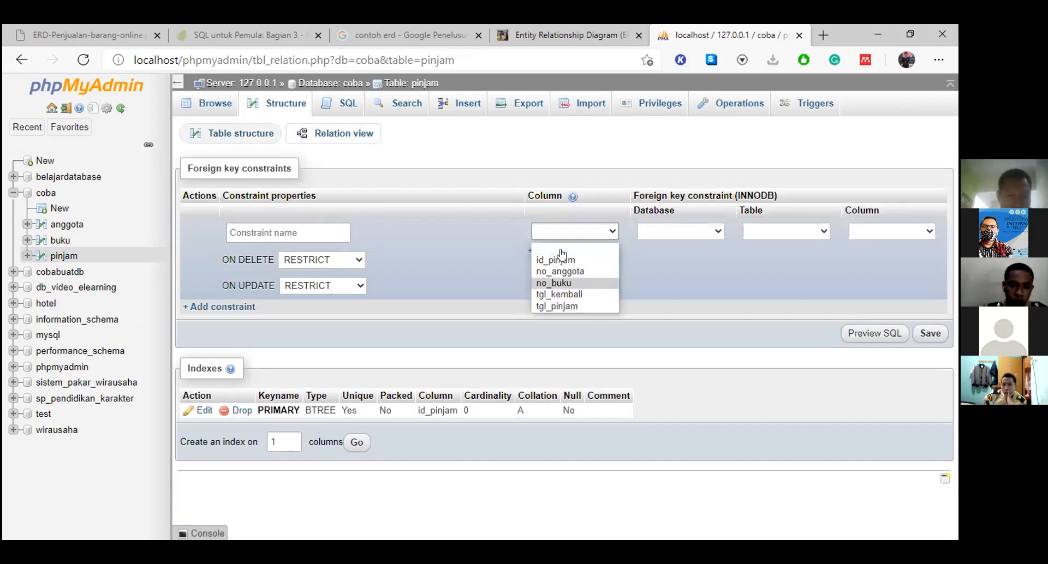
click(560, 271)
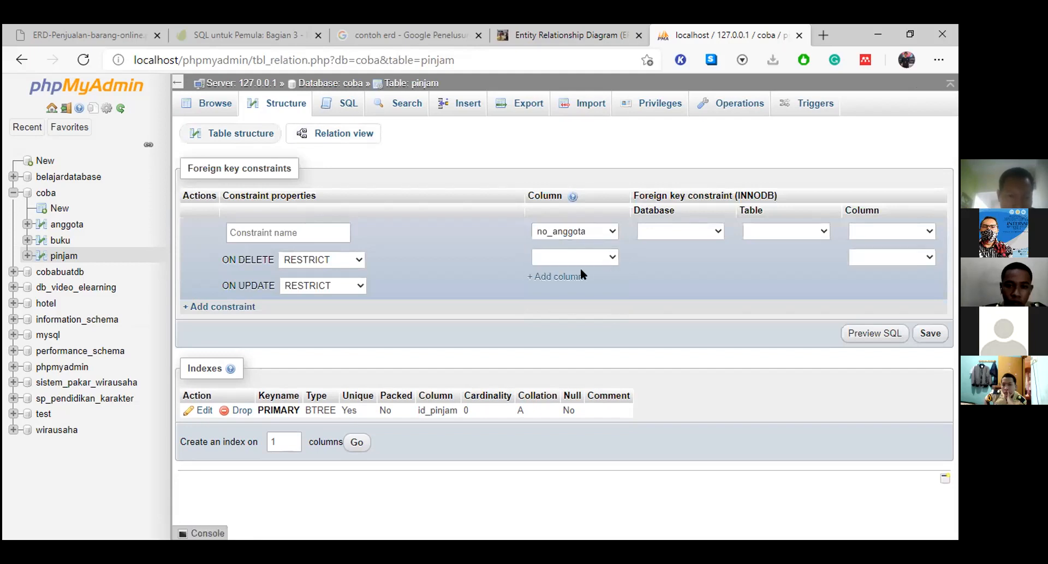
click(578, 257)
click(571, 308)
click(710, 232)
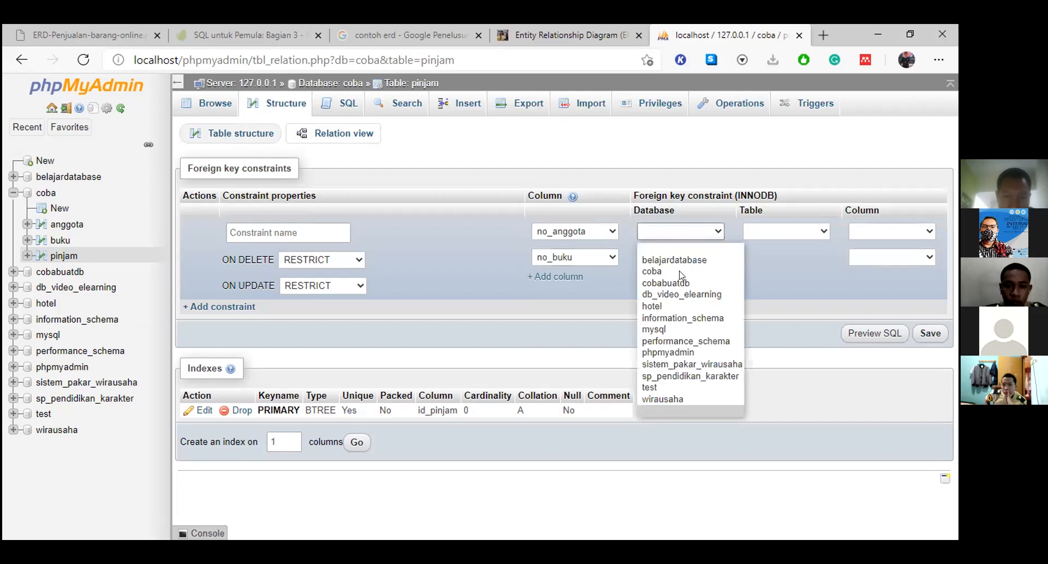
click(785, 265)
key(c)
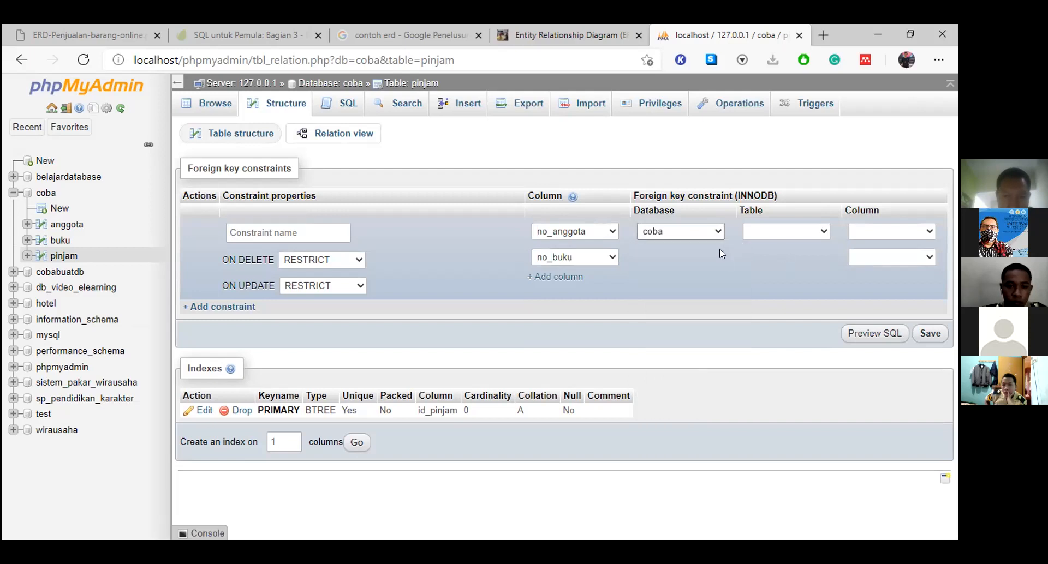
Step: Remove no_buku from the new foreign key constraint so that it covers only no_anggota
click(815, 231)
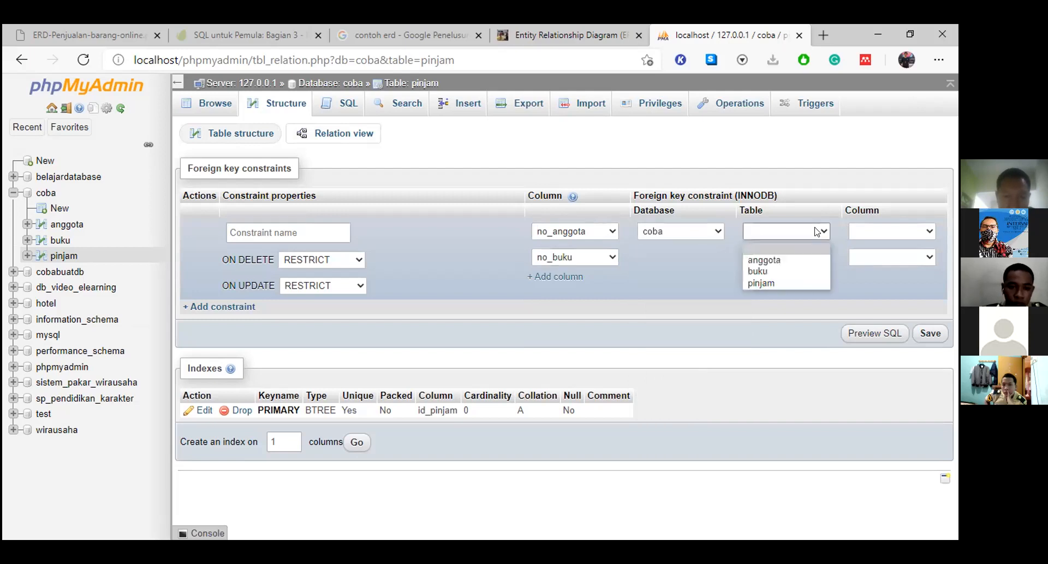
click(596, 261)
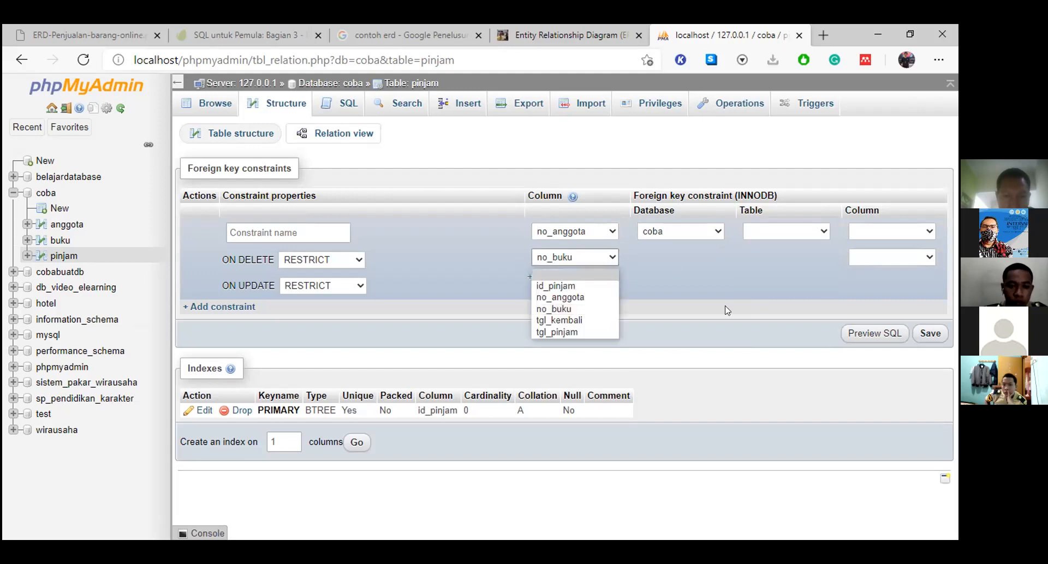
click(724, 292)
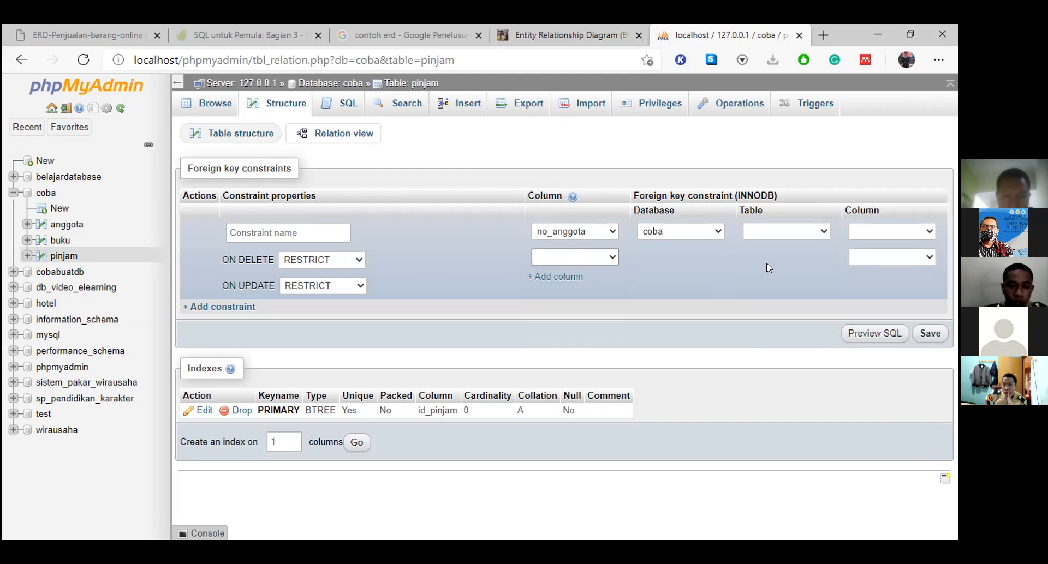
Step: Reference the no_anggota column of the anggota table in the constraint and save the foreign key
click(793, 238)
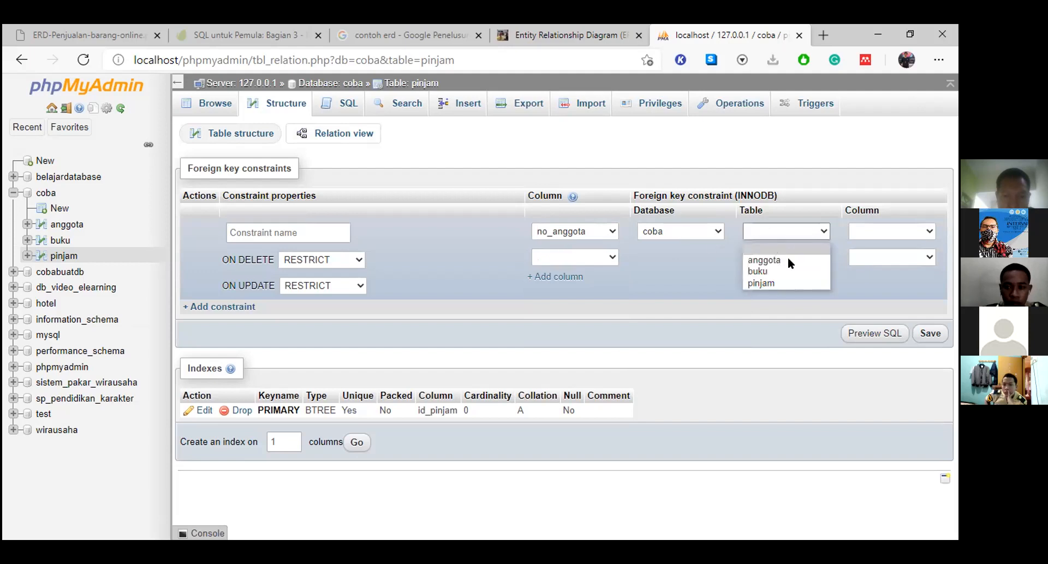
click(792, 262)
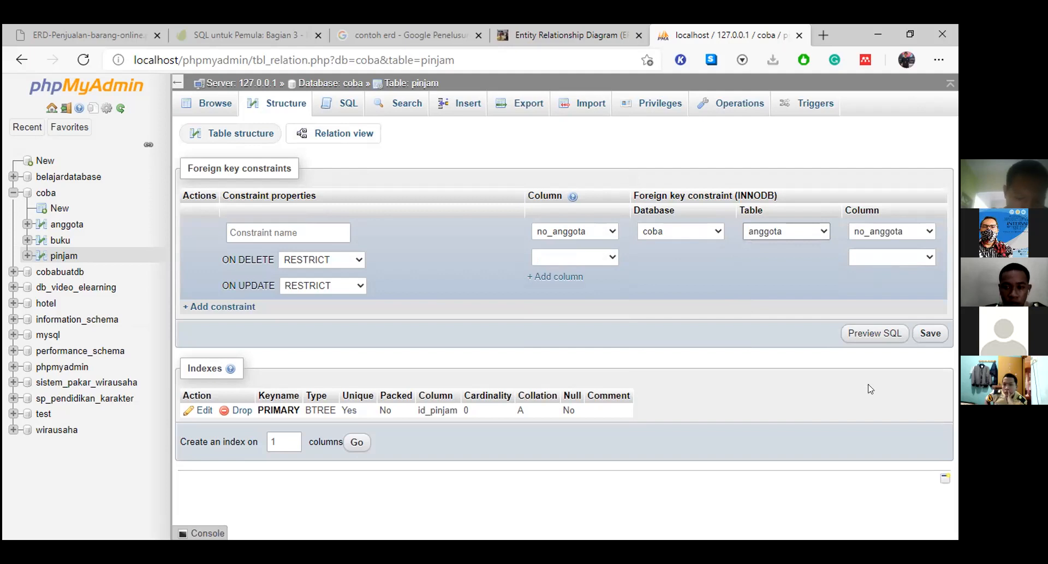
click(930, 333)
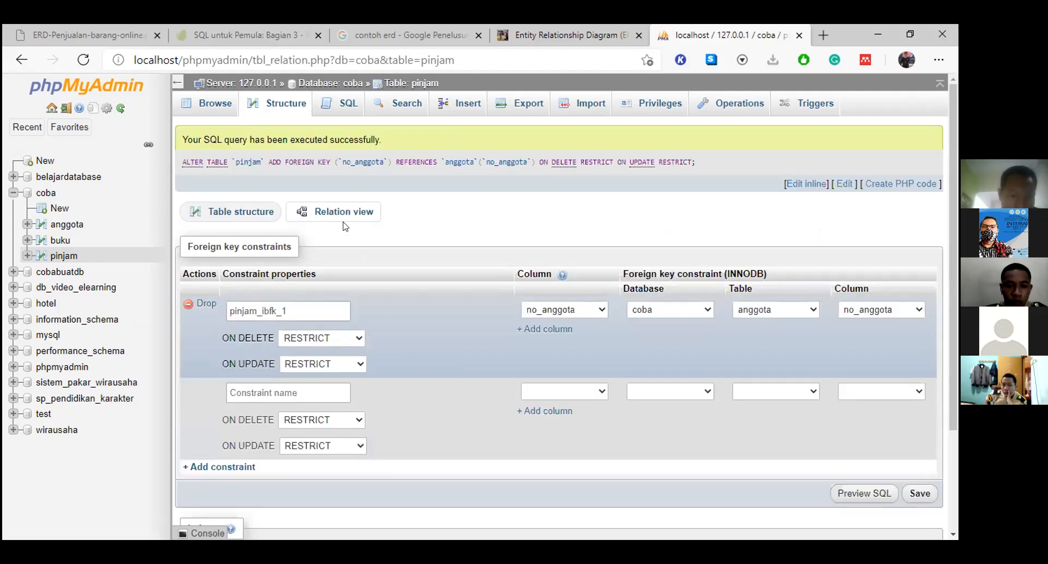
Step: Add a foreign key on pinjam's no_buku that references no_buku in the coba database's buku table, and save it
scroll(457, 269, down, 3)
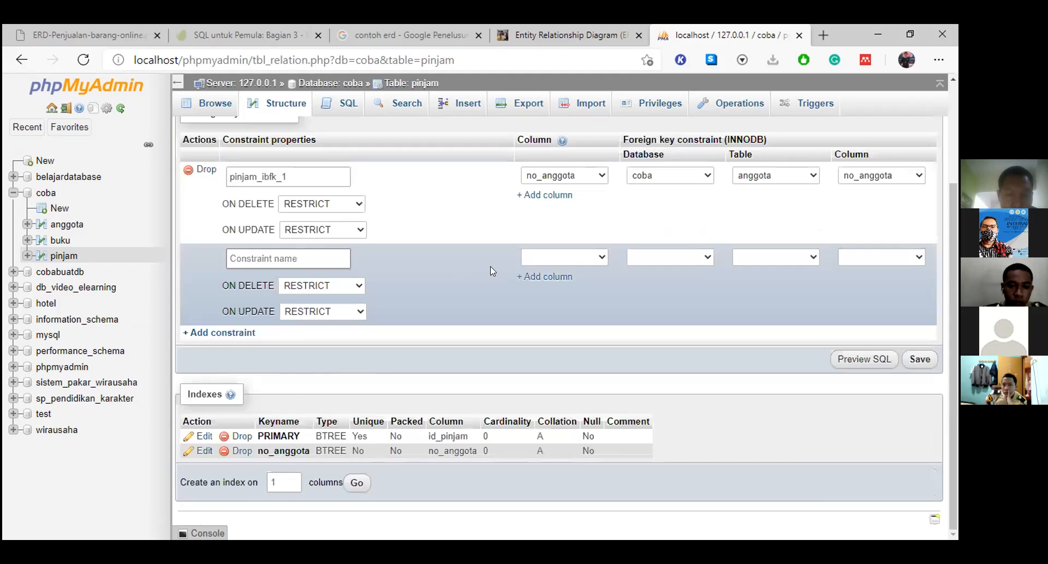
click(596, 263)
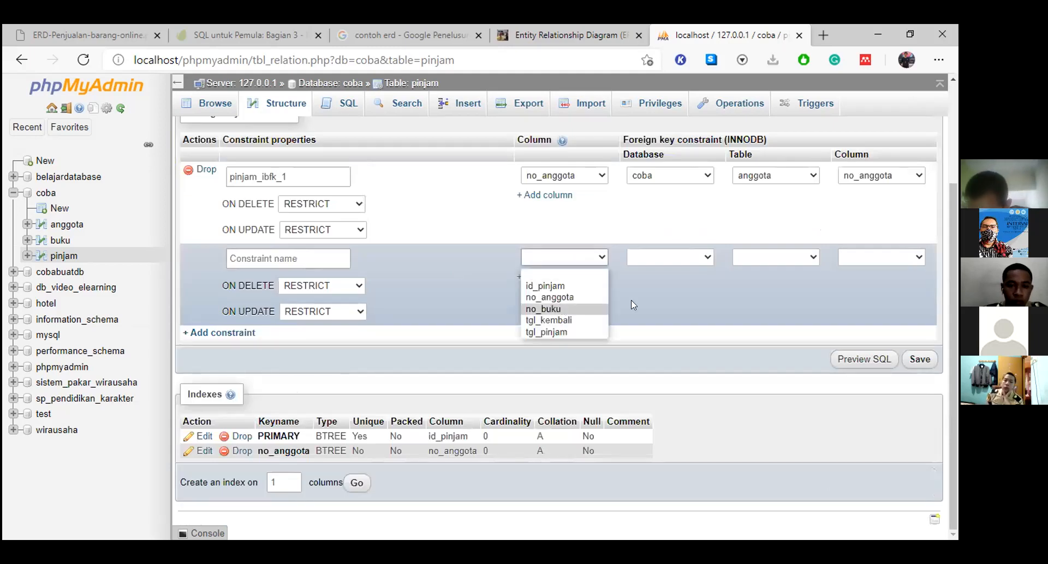
click(542, 309)
click(688, 259)
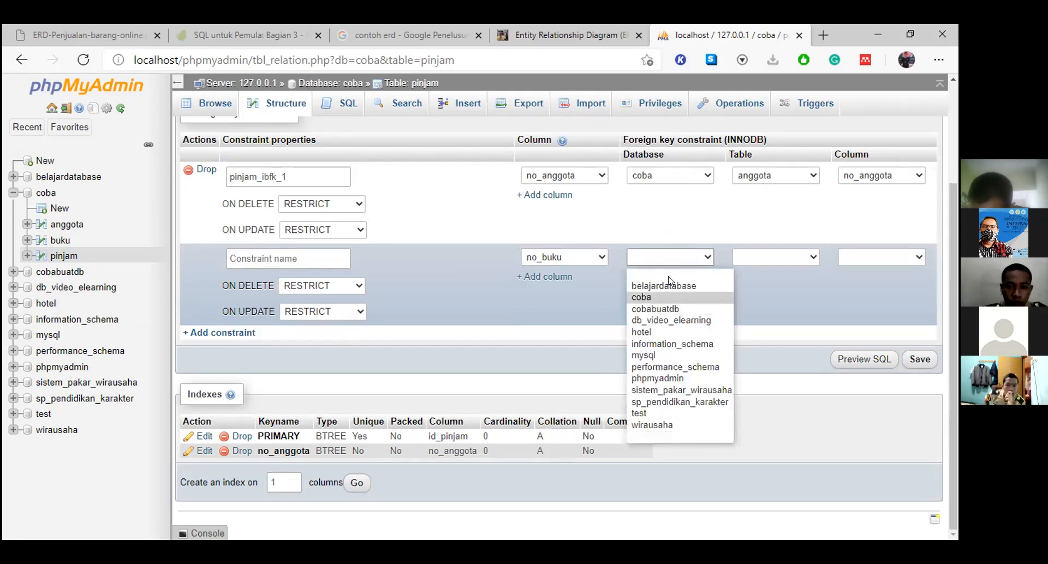
click(669, 297)
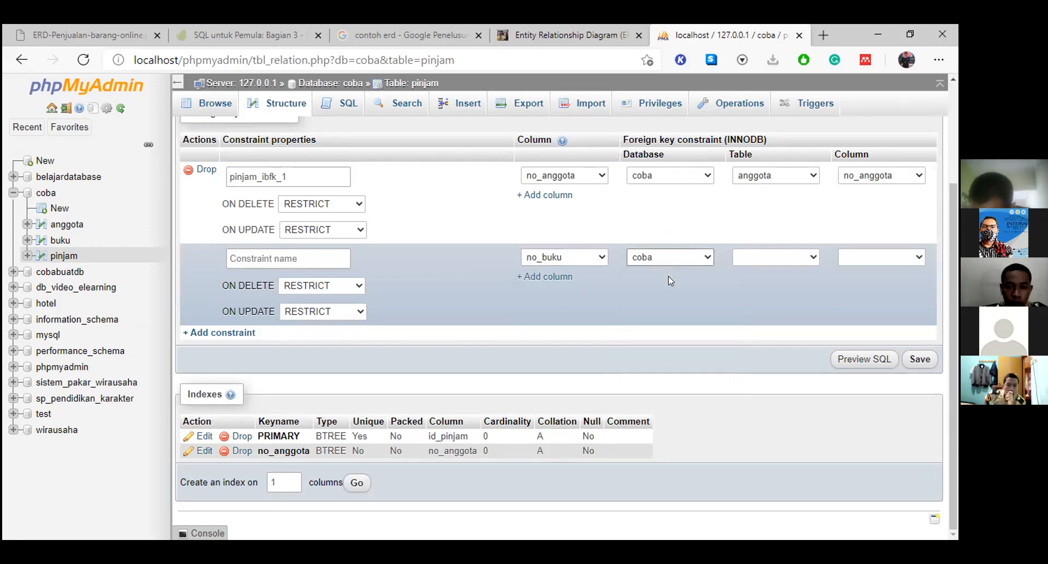
click(804, 256)
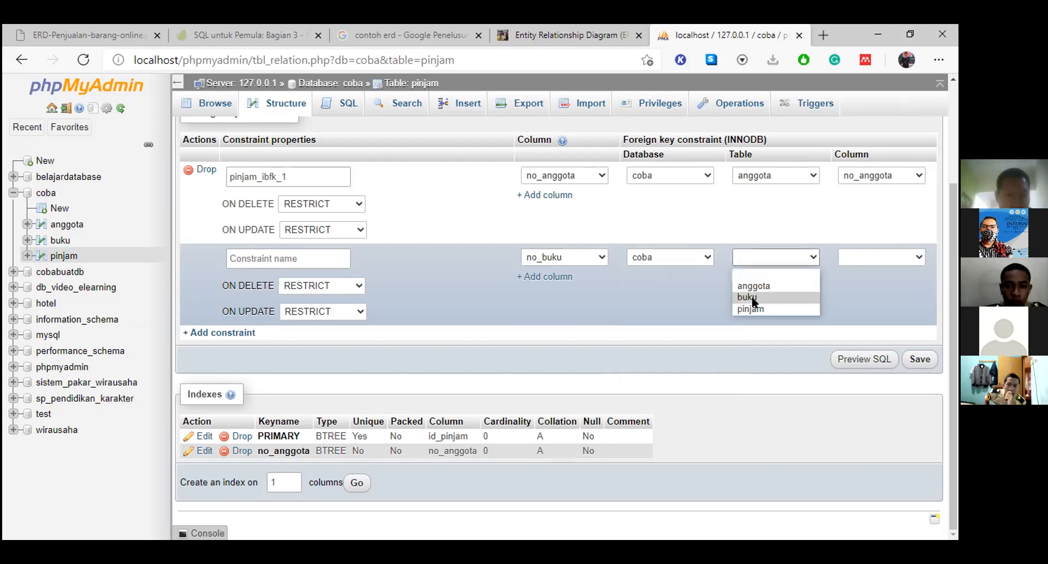
click(751, 296)
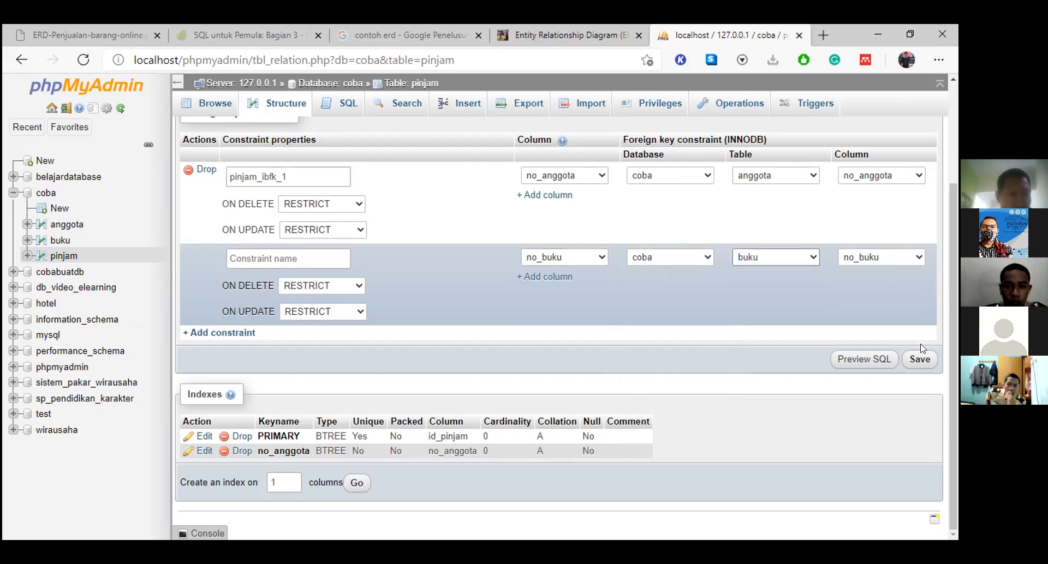
click(919, 357)
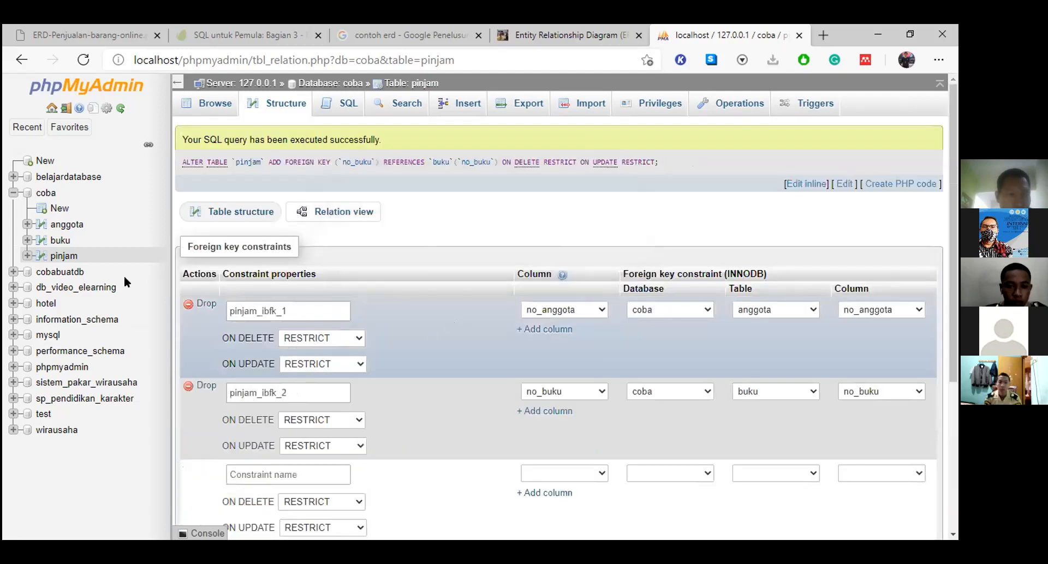
Step: Open the coba database in the Designer to display its tables and their relationships
click(44, 196)
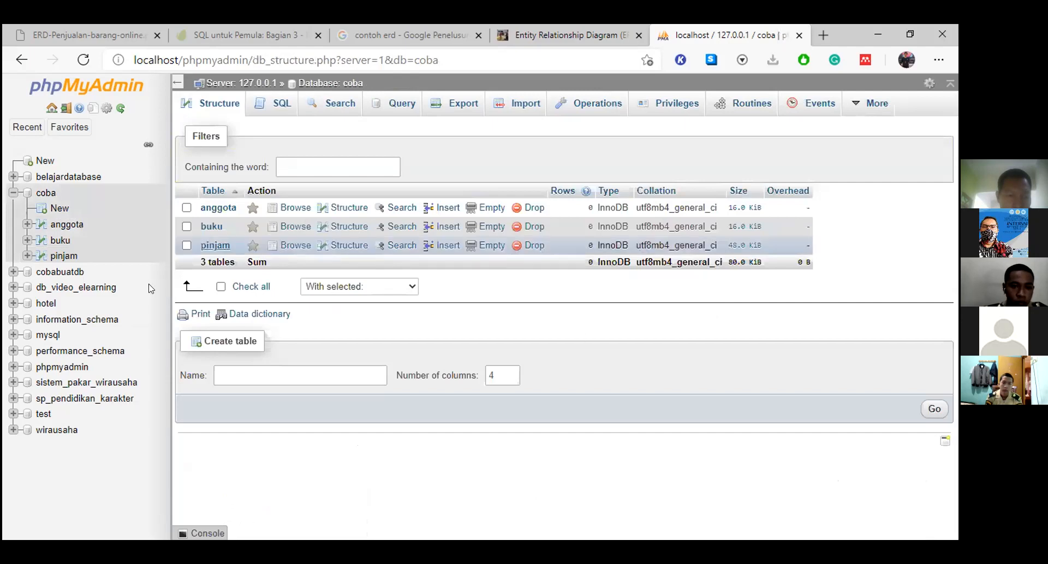
click(46, 194)
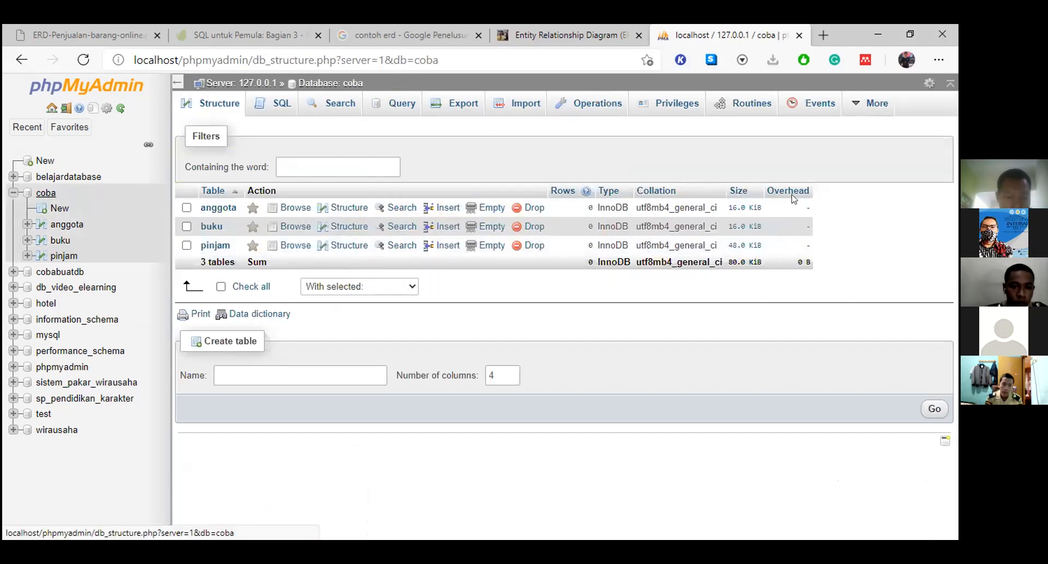
click(860, 104)
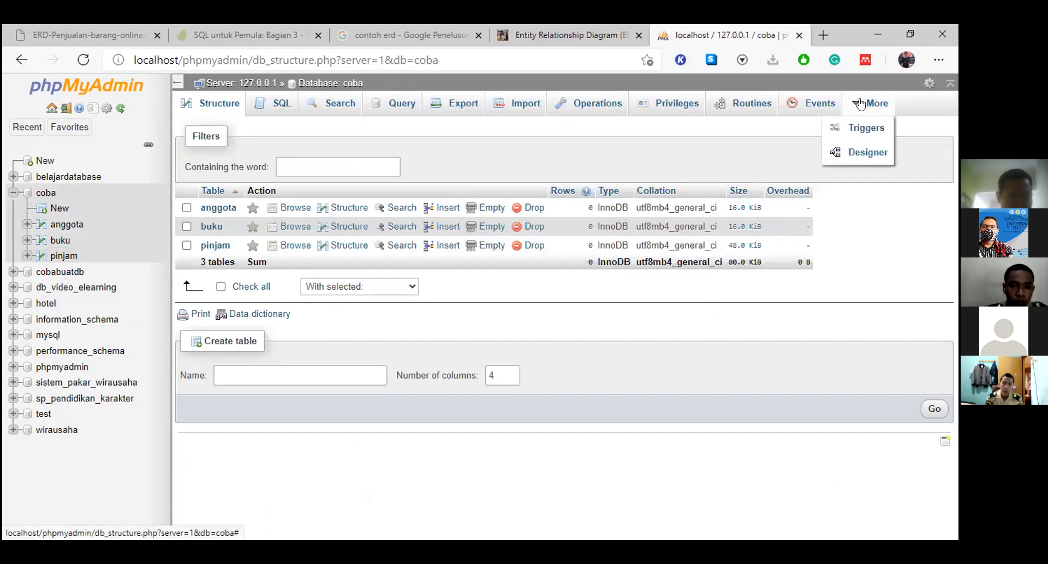
click(858, 155)
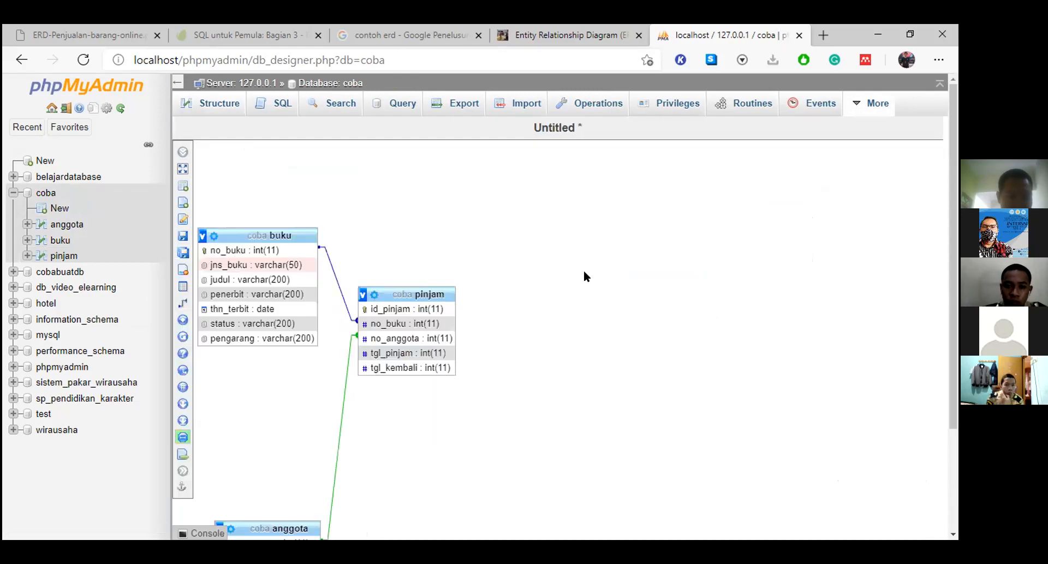
Step: Move the anggota table from below buku to the lower right of pinjam in the diagram
scroll(584, 270, down, 2)
scroll(465, 285, up, 1)
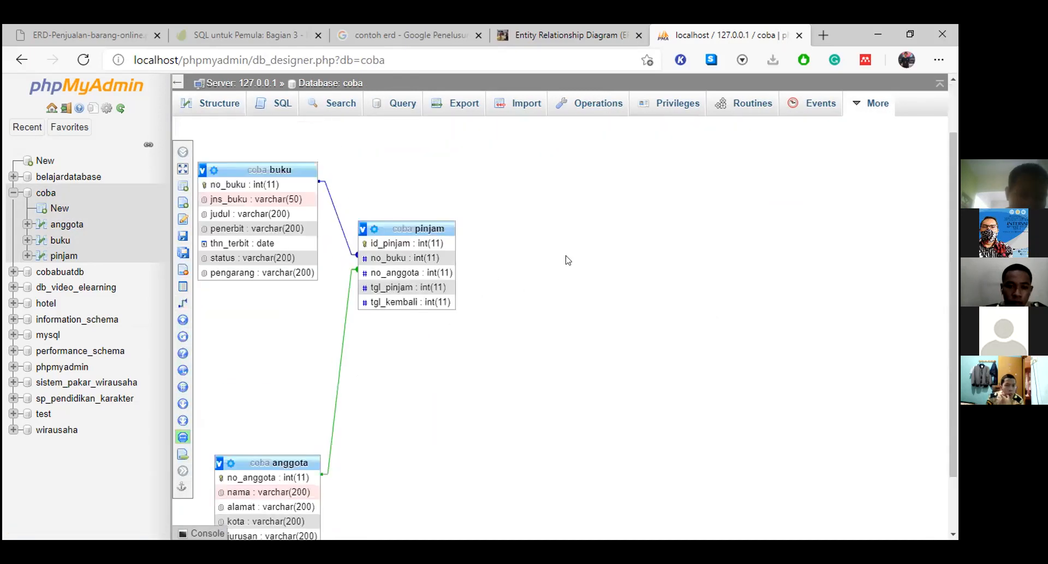
scroll(281, 390, down, 1)
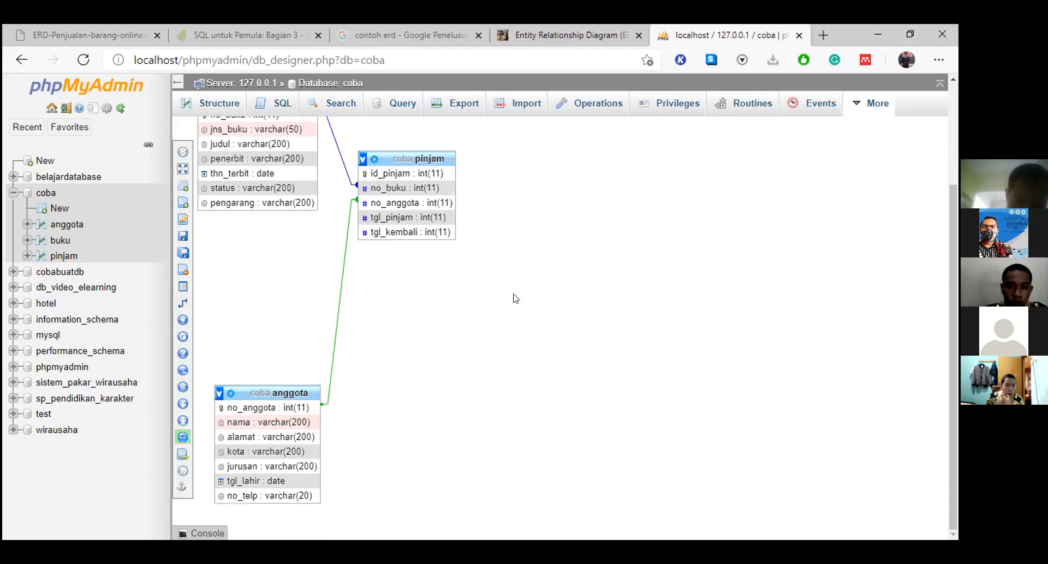
scroll(438, 303, up, 1)
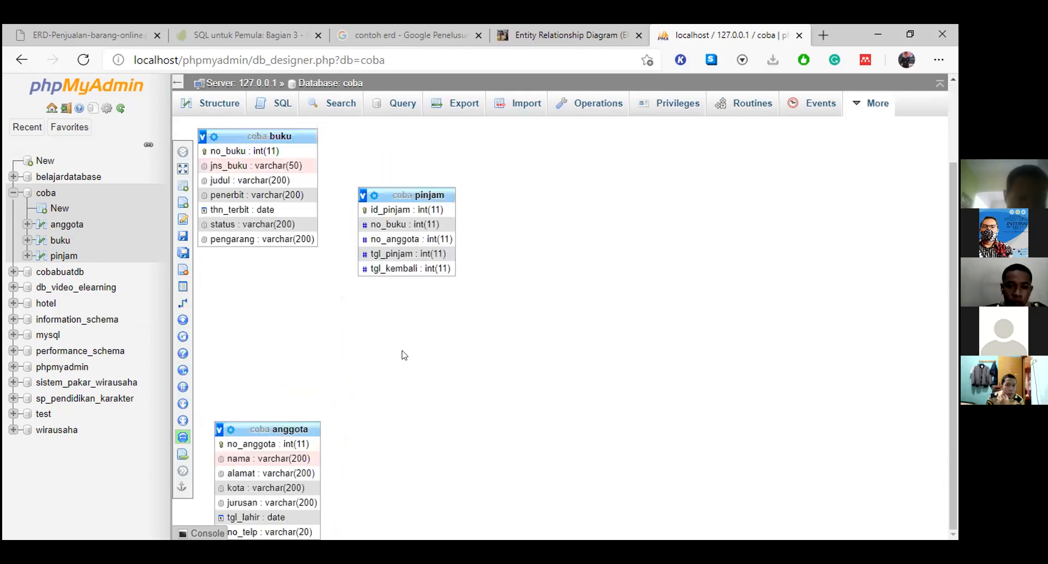
scroll(389, 221, up, 2)
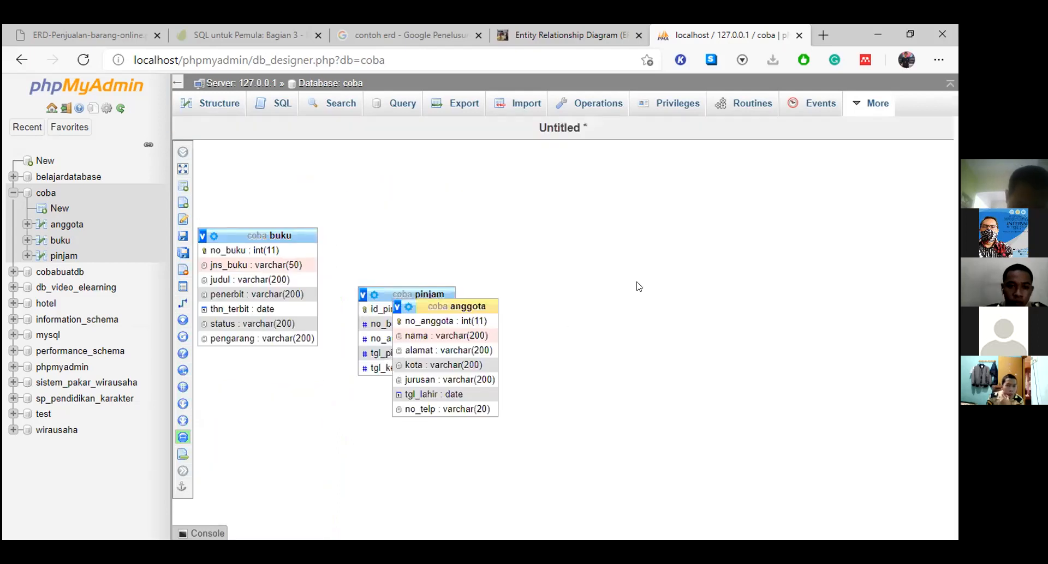
drag(584, 312, 627, 447)
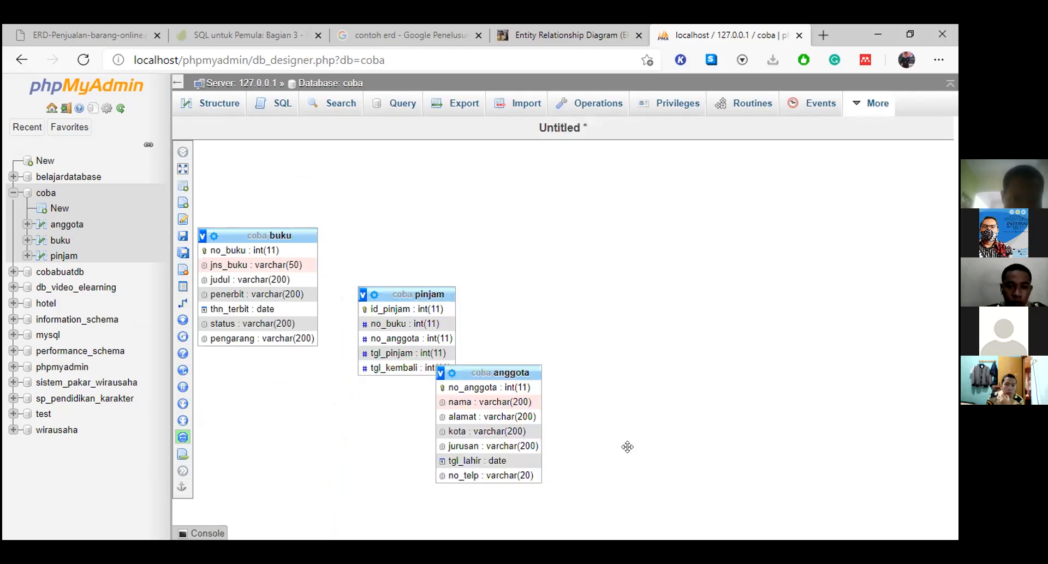
right_click(669, 283)
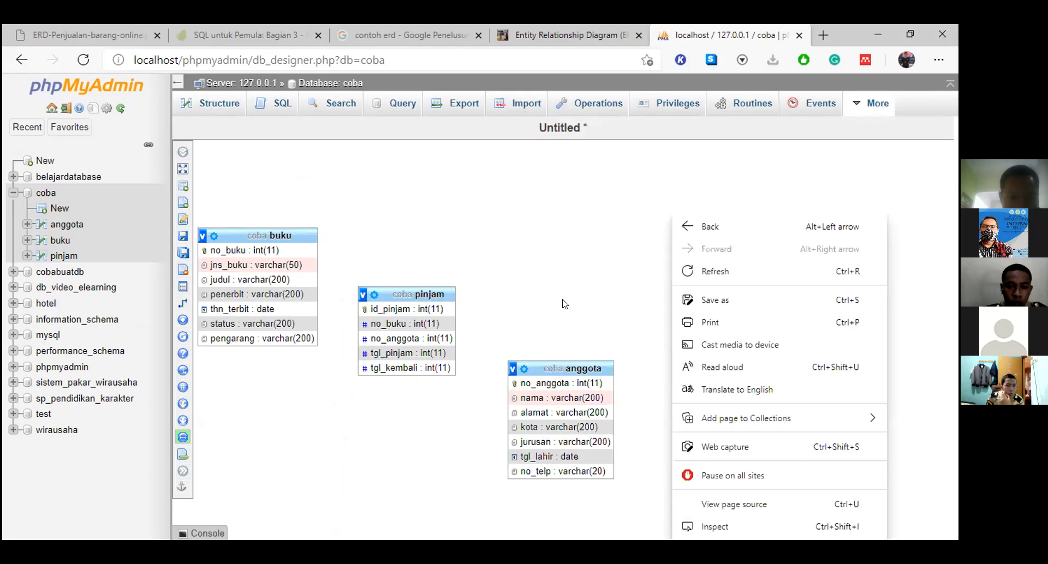
click(563, 302)
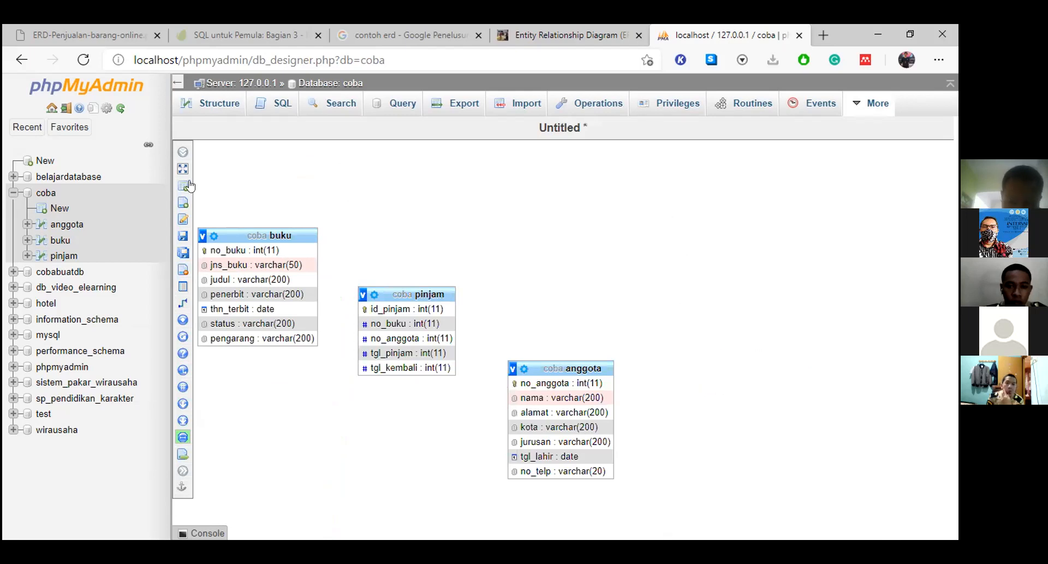
Step: View the Designer in full screen and place the anggota table to the right of pinjam, clear of the other tables
mouse_move(187, 156)
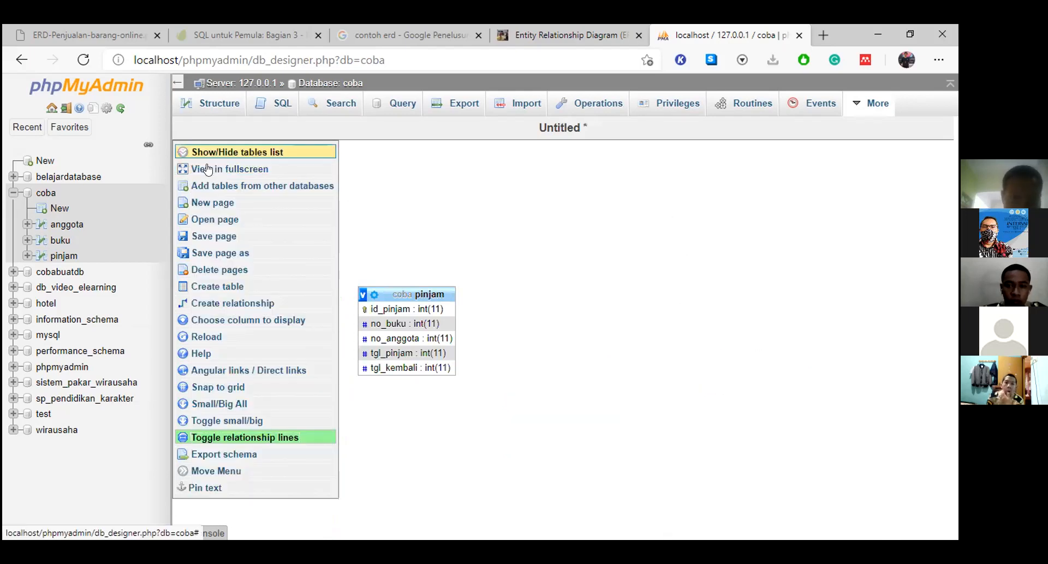
click(208, 169)
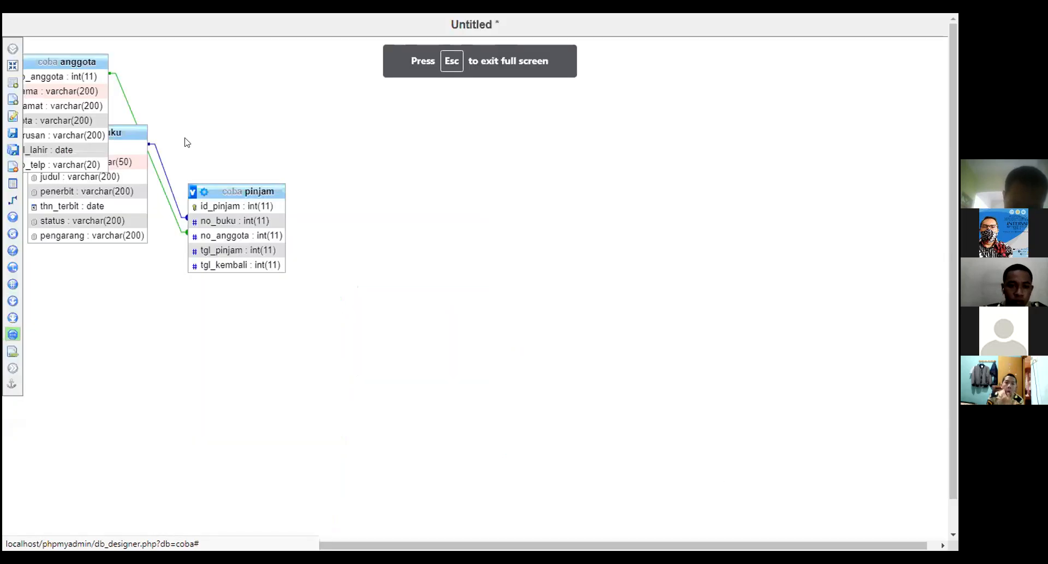
drag(71, 57, 418, 164)
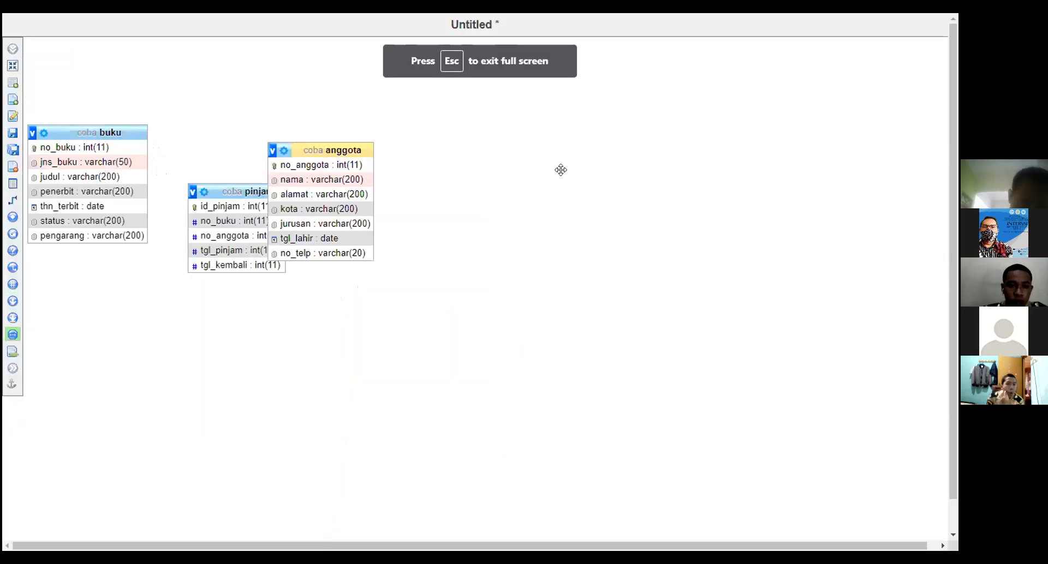
drag(560, 170, 560, 170)
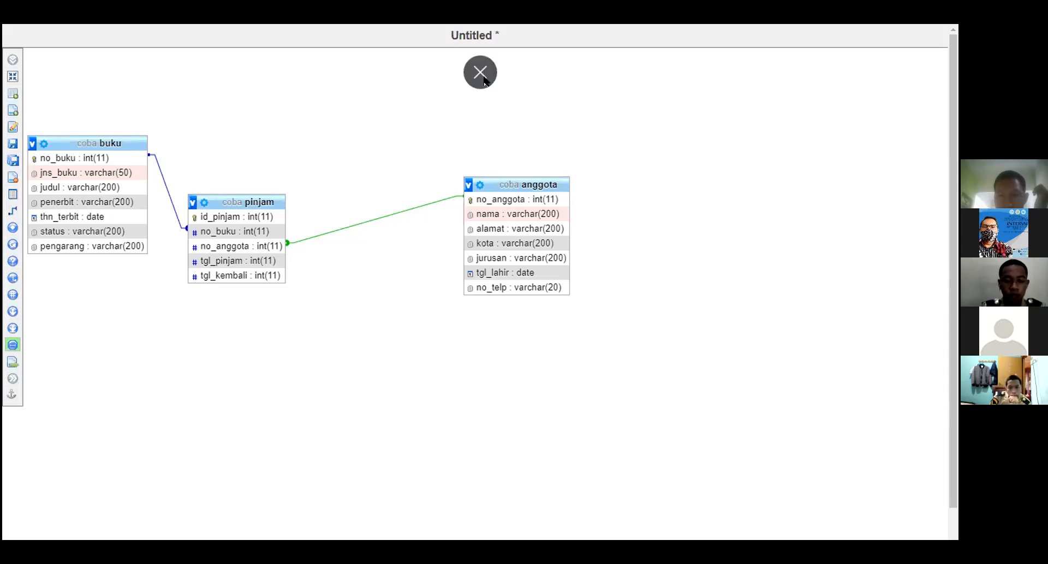
Step: Exit the full-screen view and switch to the ERD-Penjualan-barang-online diagram page
key(Escape)
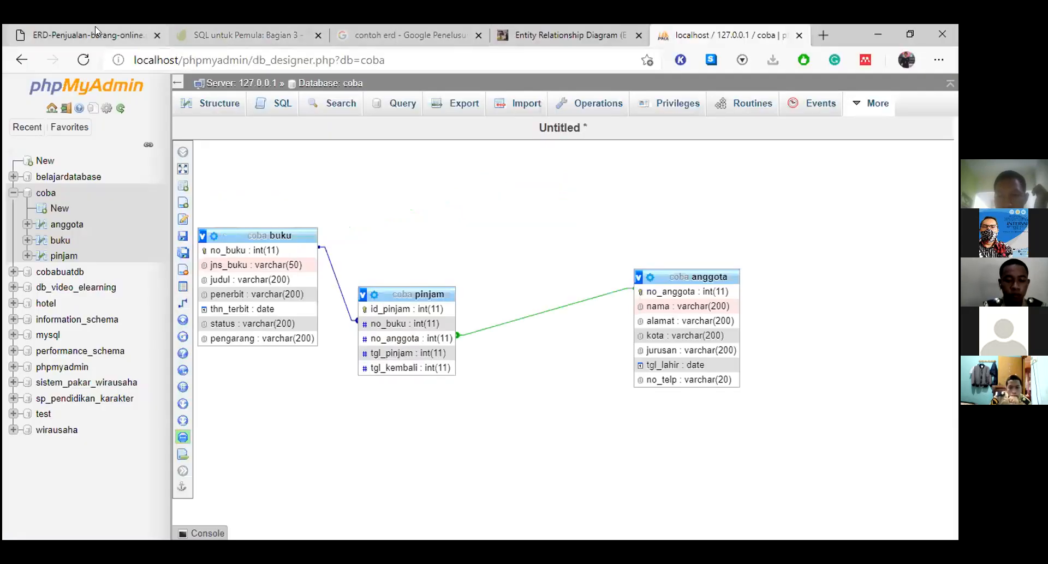
click(95, 33)
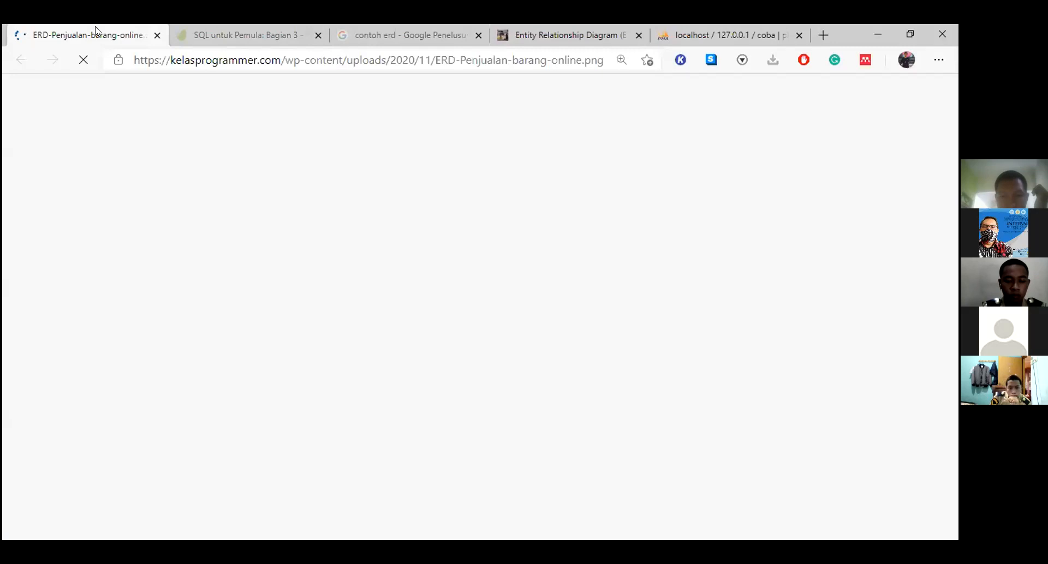
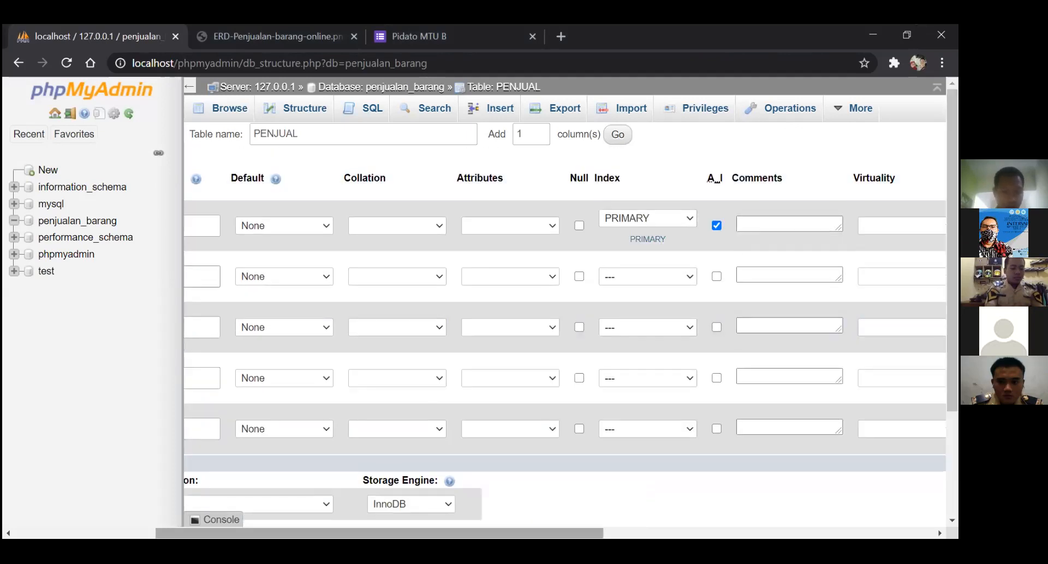
Step: Name the third column of the PENJUAL table EMAIL, consulting the Penjual entity in the online sales ERD
scroll(289, 467, left, 6)
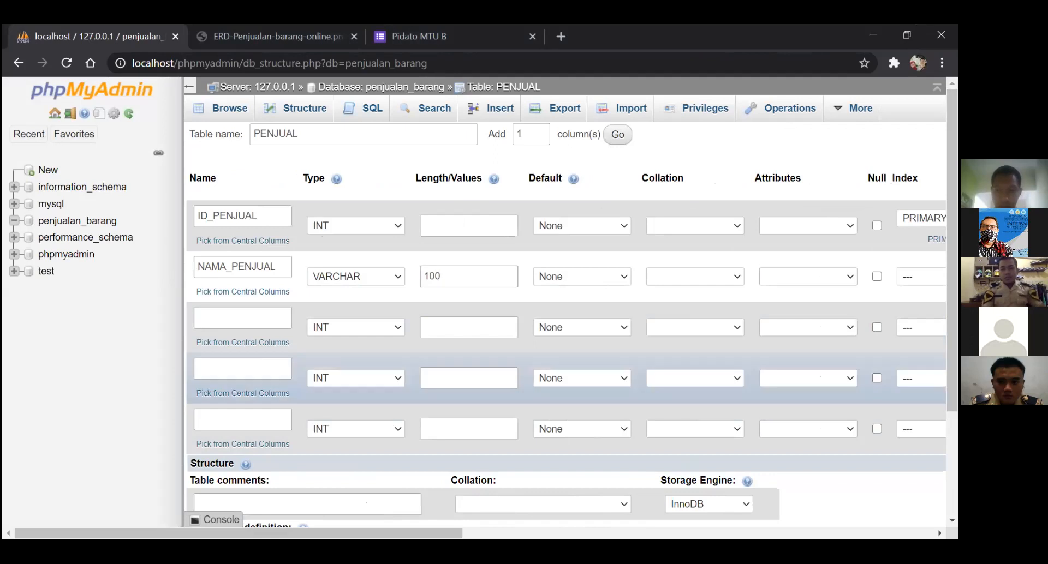
click(269, 315)
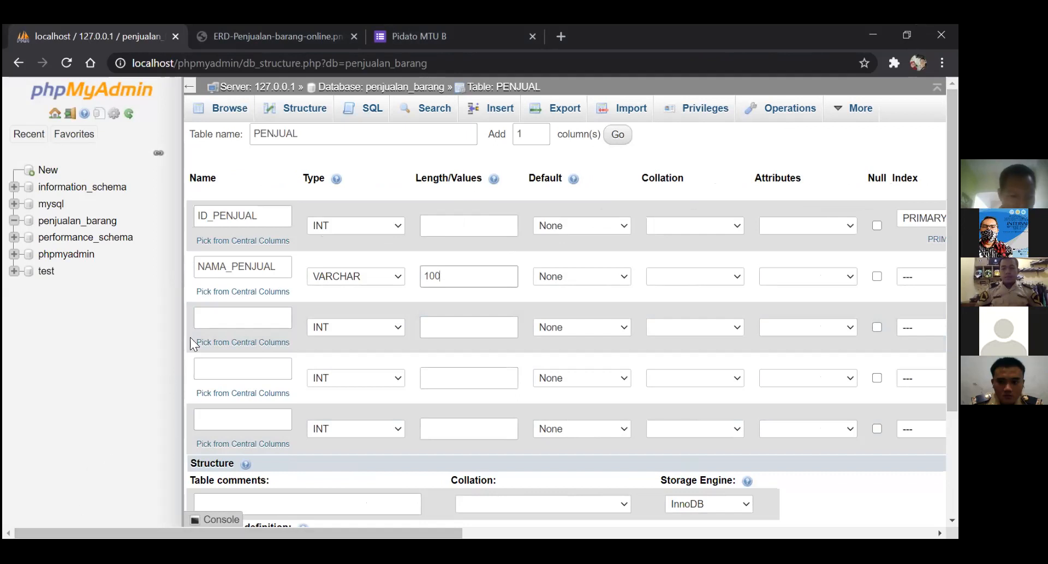
click(242, 33)
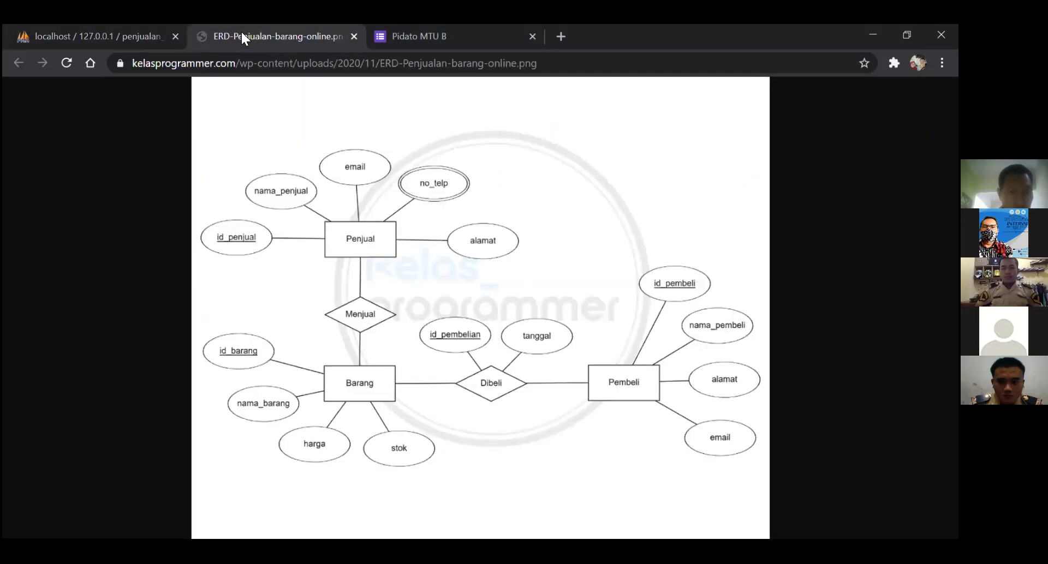
click(107, 30)
click(221, 325)
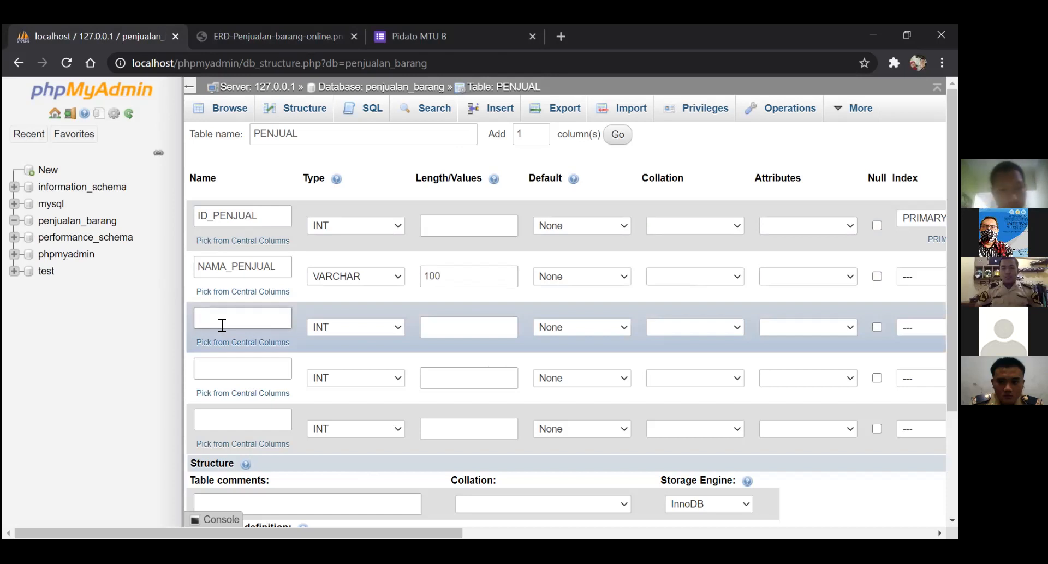
click(269, 34)
click(157, 32)
text(MAIL)
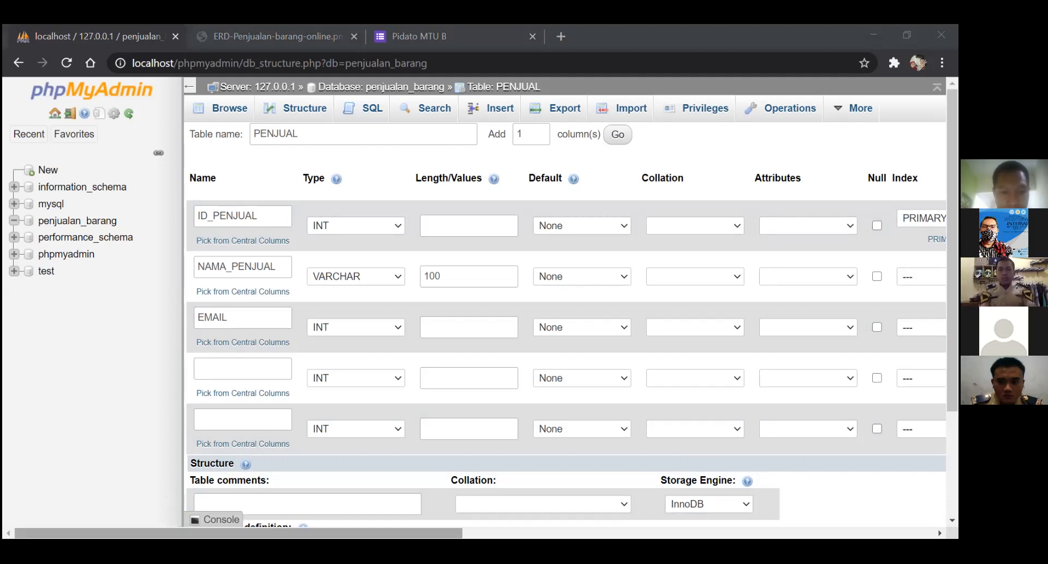
scroll(567, 327, right, 6)
scroll(567, 327, left, 5)
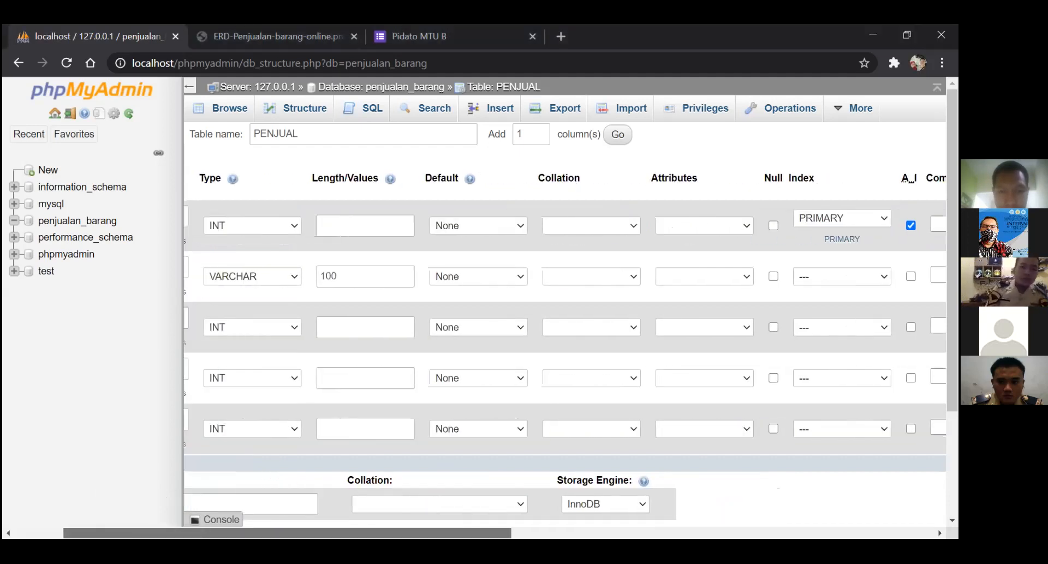
scroll(567, 327, left, 2)
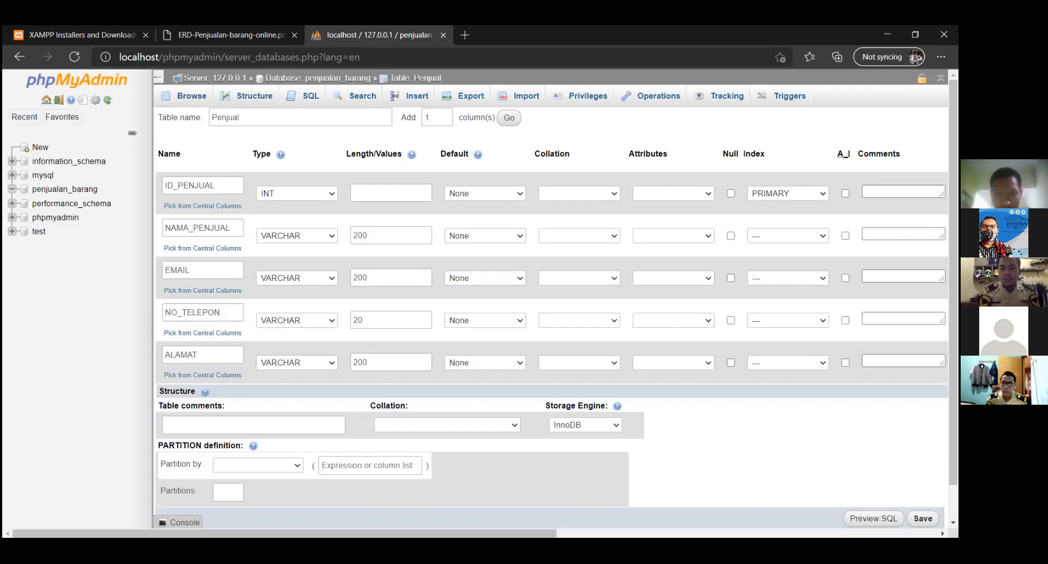
Step: Save the Penjual table in the penjualan_barang database and start creating another table there
click(922, 518)
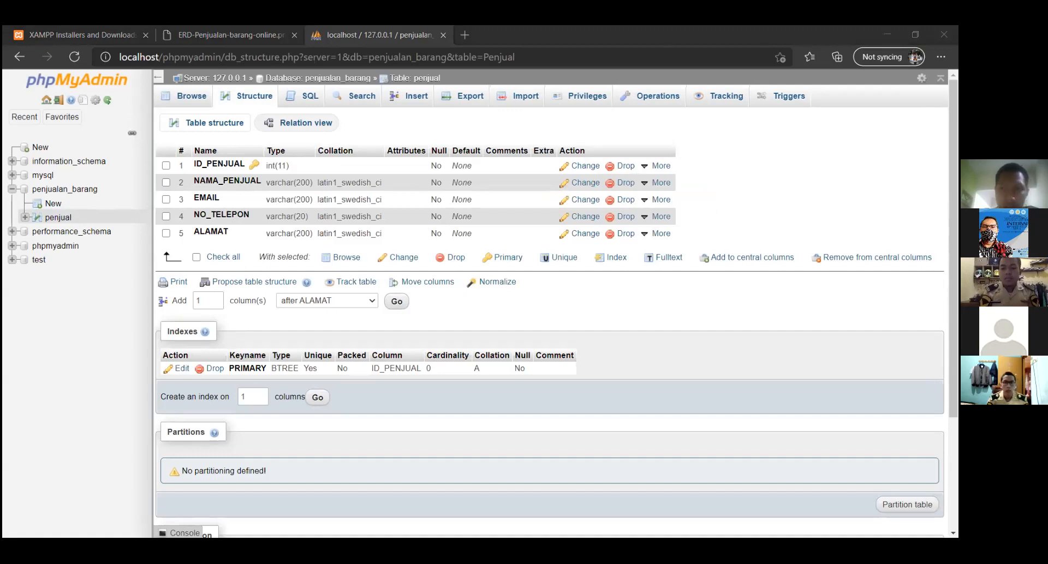
click(236, 164)
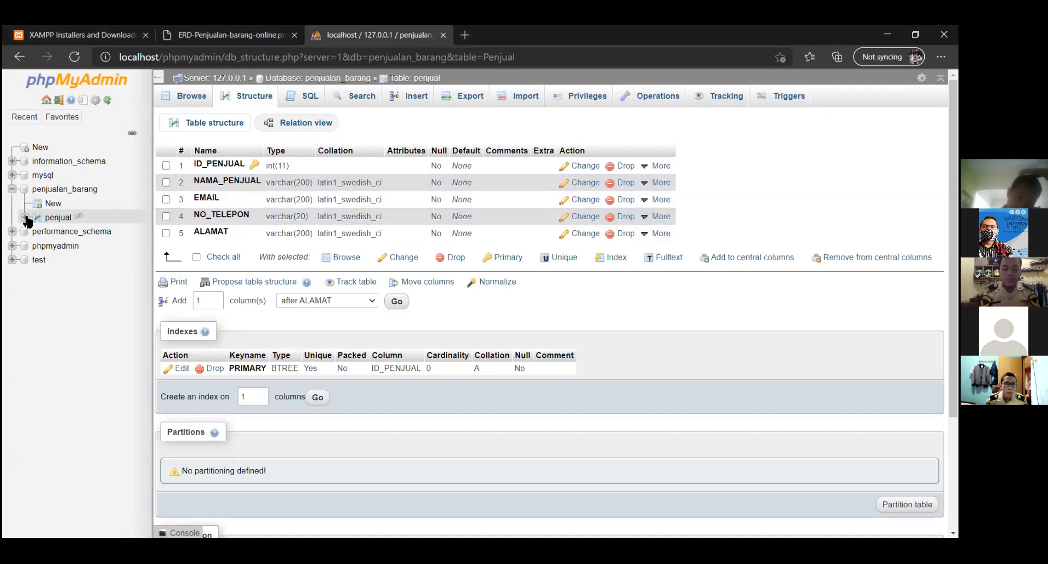
click(53, 205)
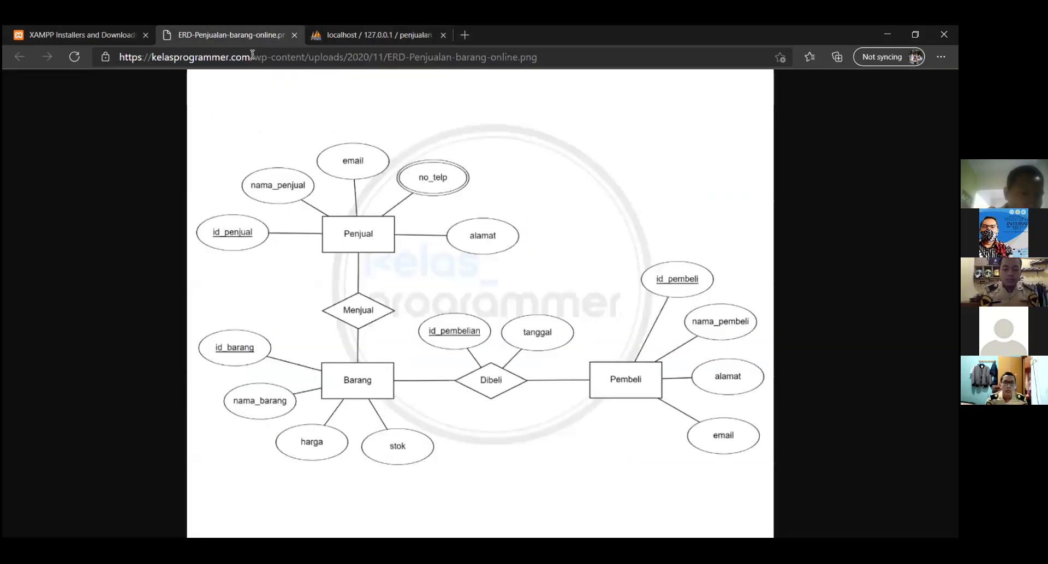
Step: Name the new table in penjualan_barang BARANG, consulting the Barang entity in the online sales ERD
click(208, 36)
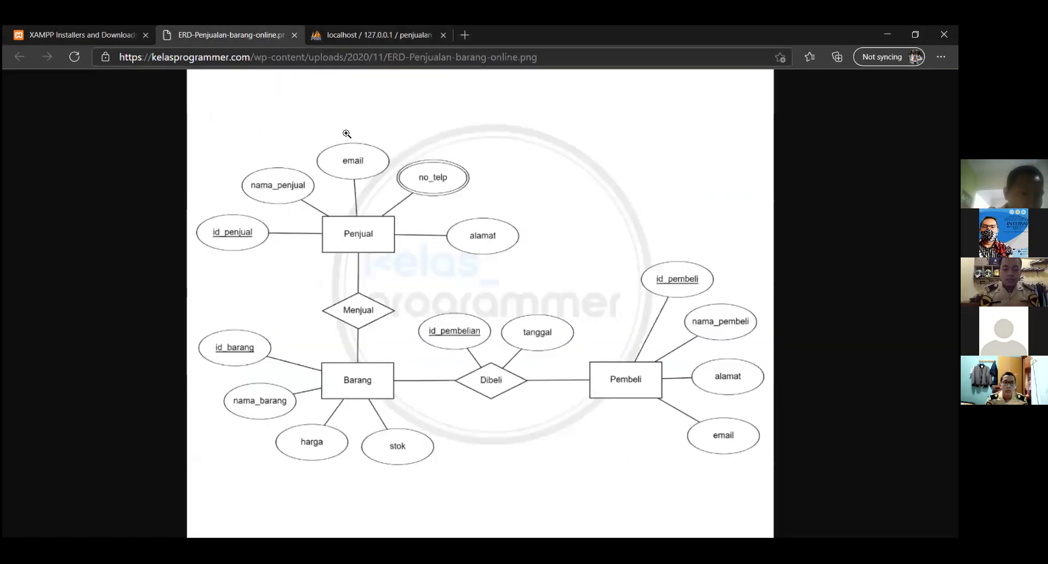
click(341, 37)
click(256, 117)
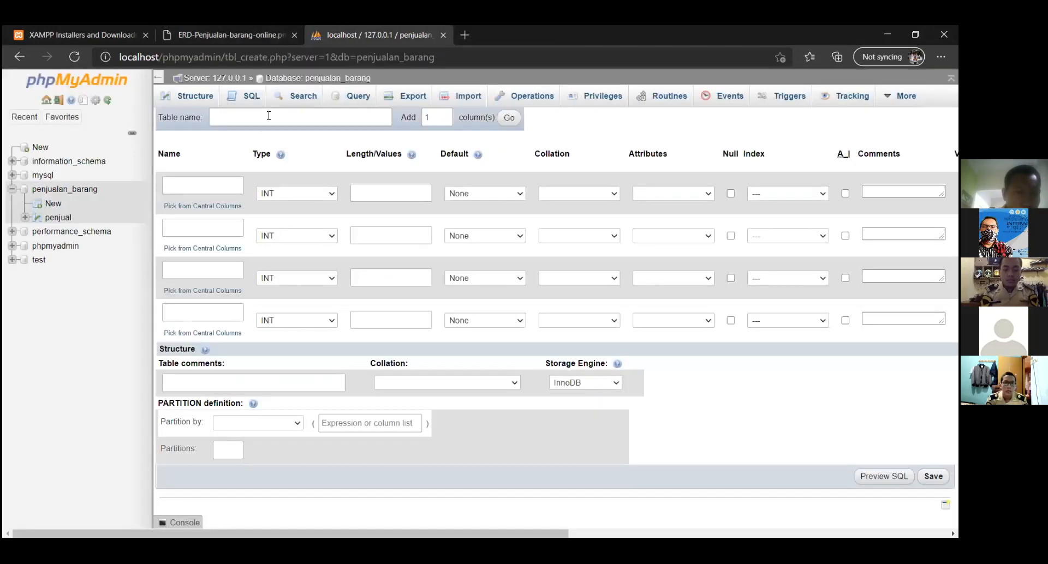
text(BARANG)
Step: Name the BARANG table's first column ID_BARANG, following the ERD, and make it the PRIMARY key
click(215, 184)
click(232, 37)
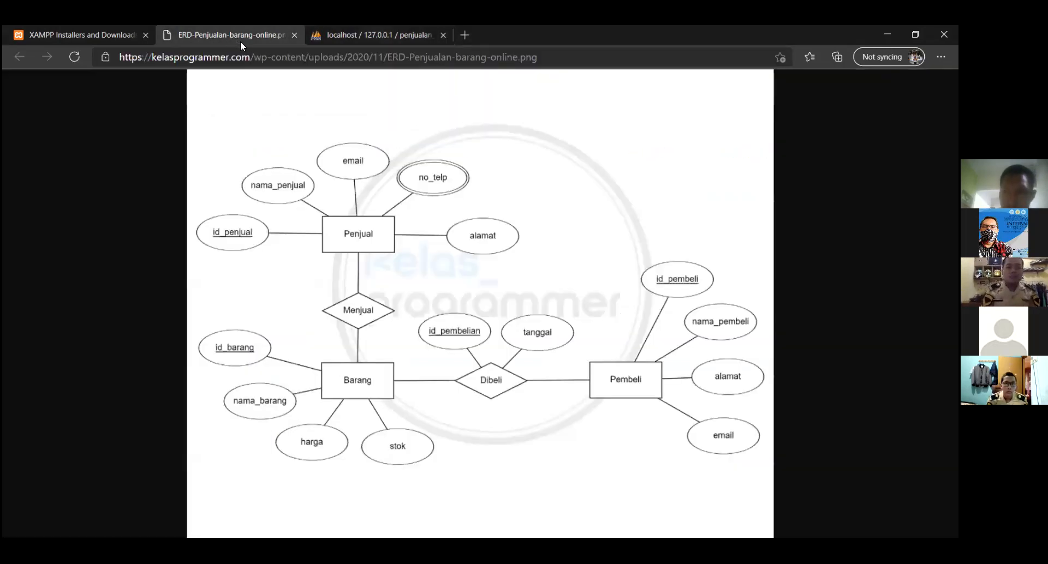
key(ctrl+Tab)
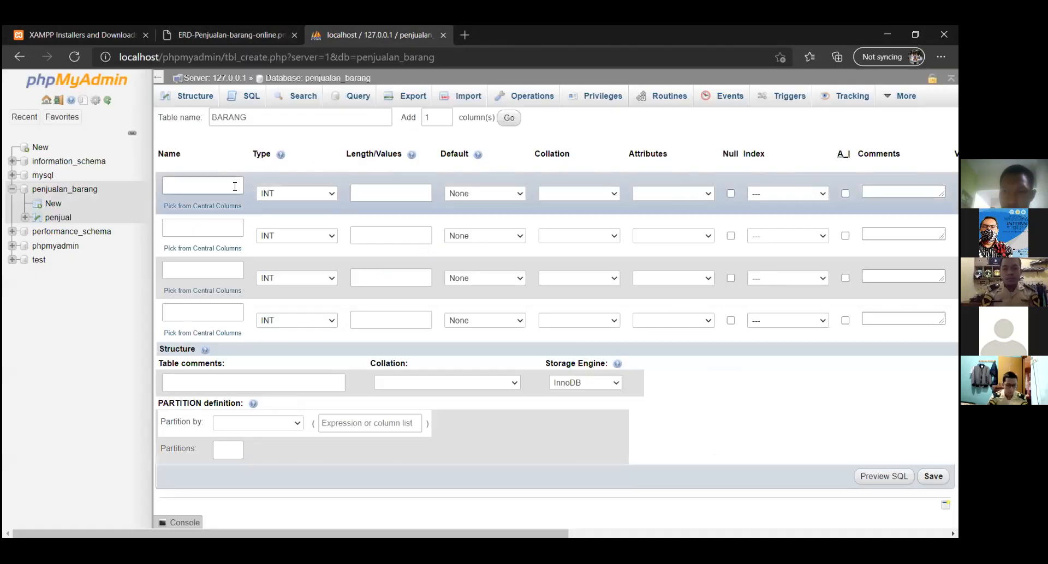
text(ID_BARANG)
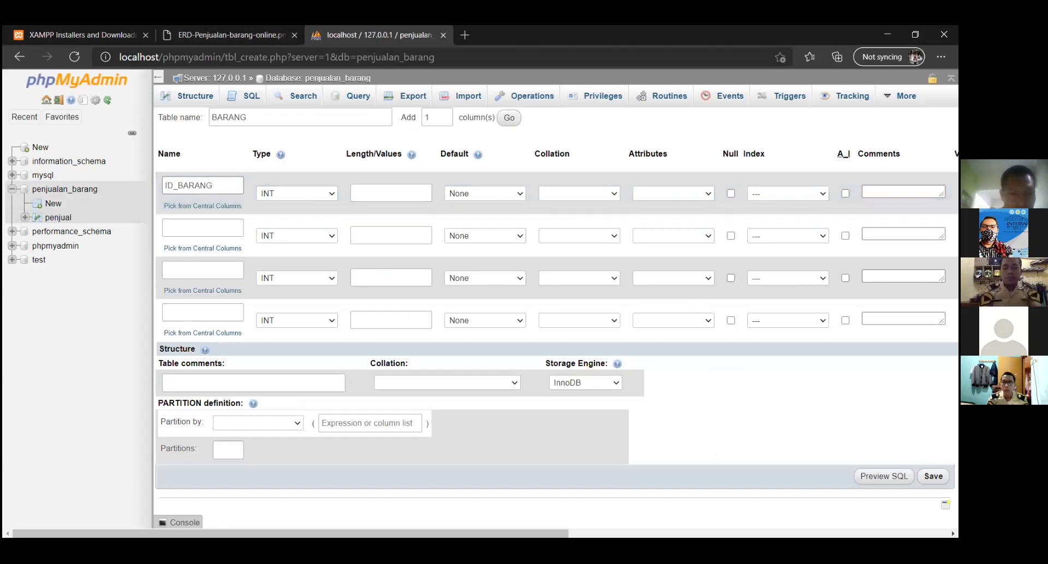
click(813, 195)
click(810, 215)
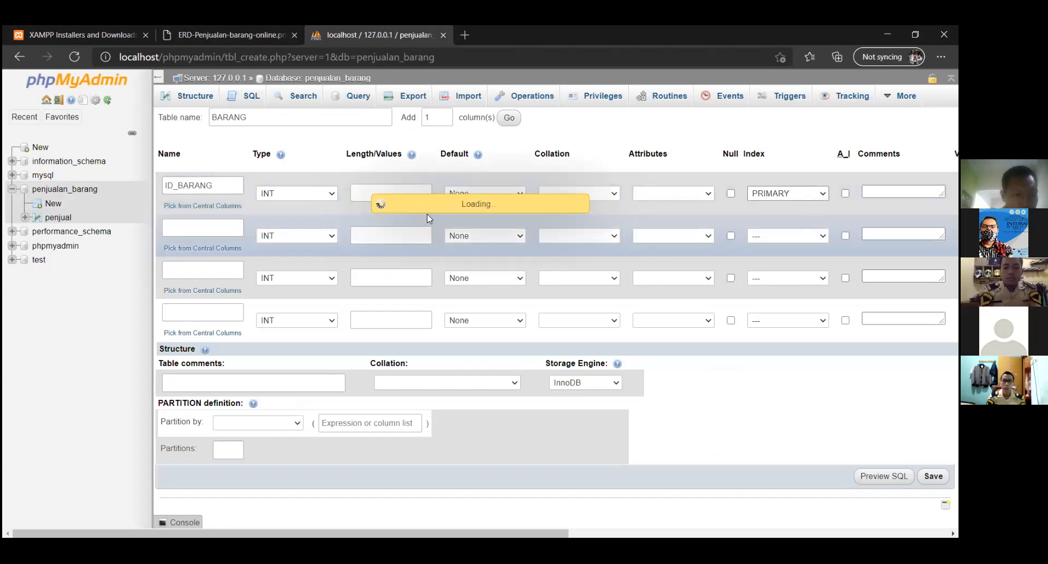
click(544, 391)
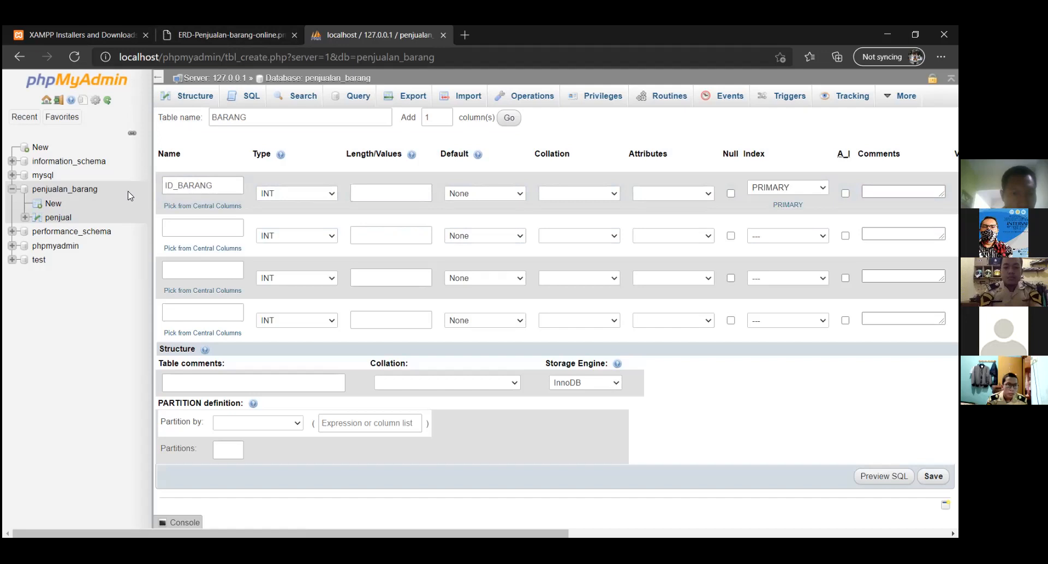
Step: Define the second column as NAMA_BARANG with type VARCHAR and length 200, checking the Barang attributes in the ERD
click(238, 34)
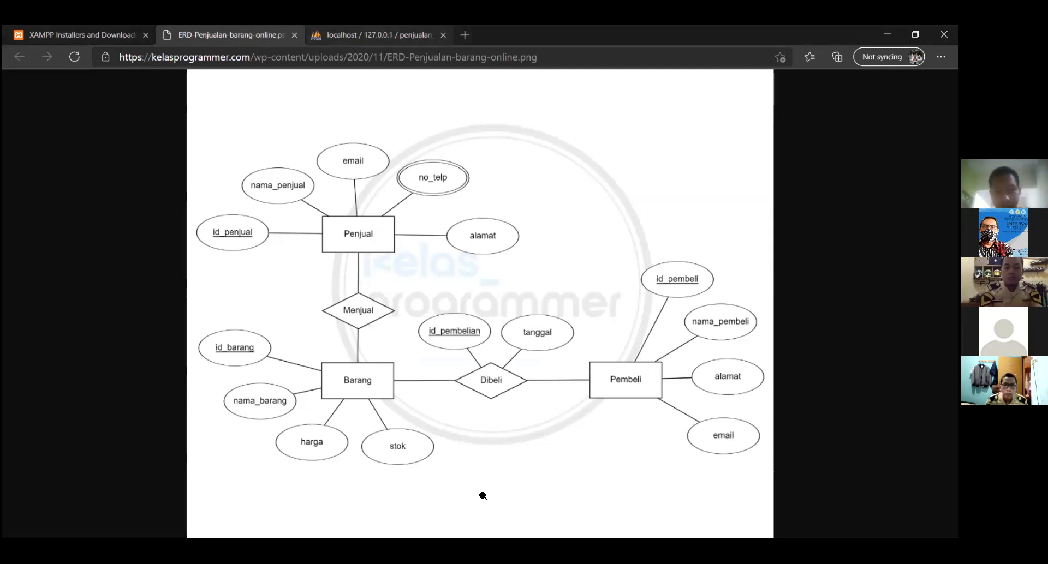
key(ctrl+Tab)
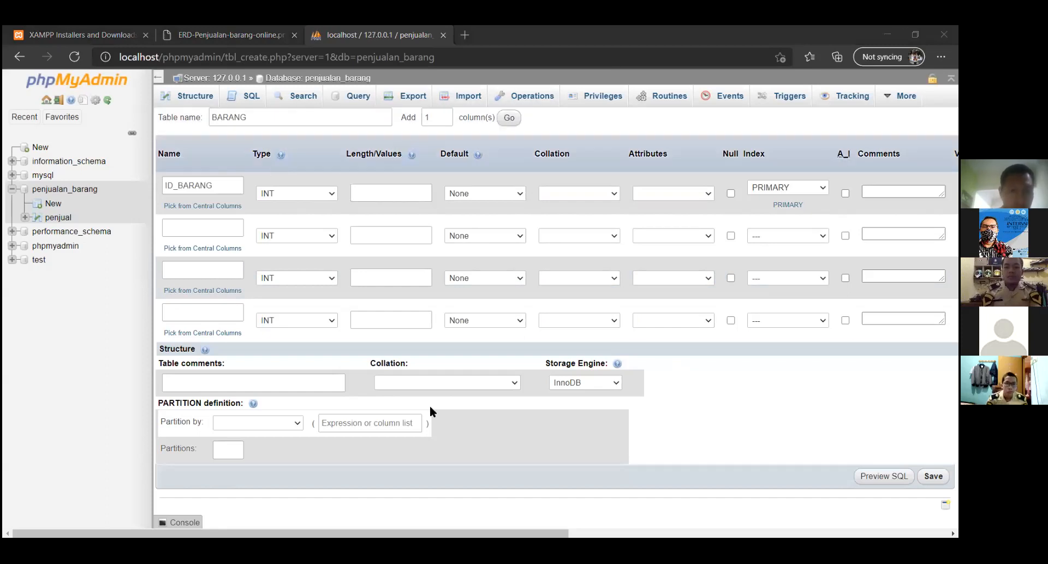
click(242, 30)
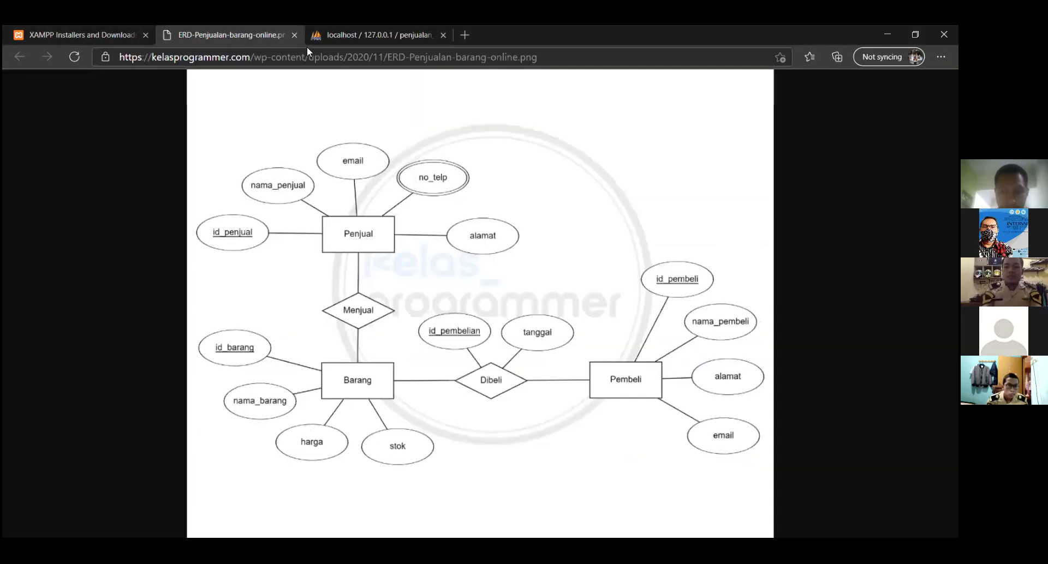
click(360, 45)
click(210, 232)
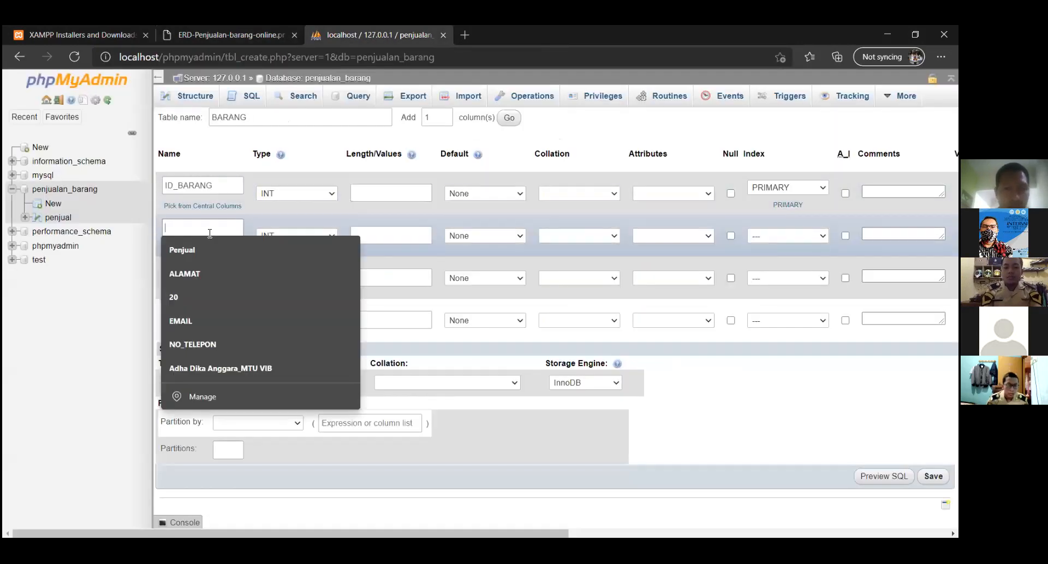
text(NAMA_BARANG)
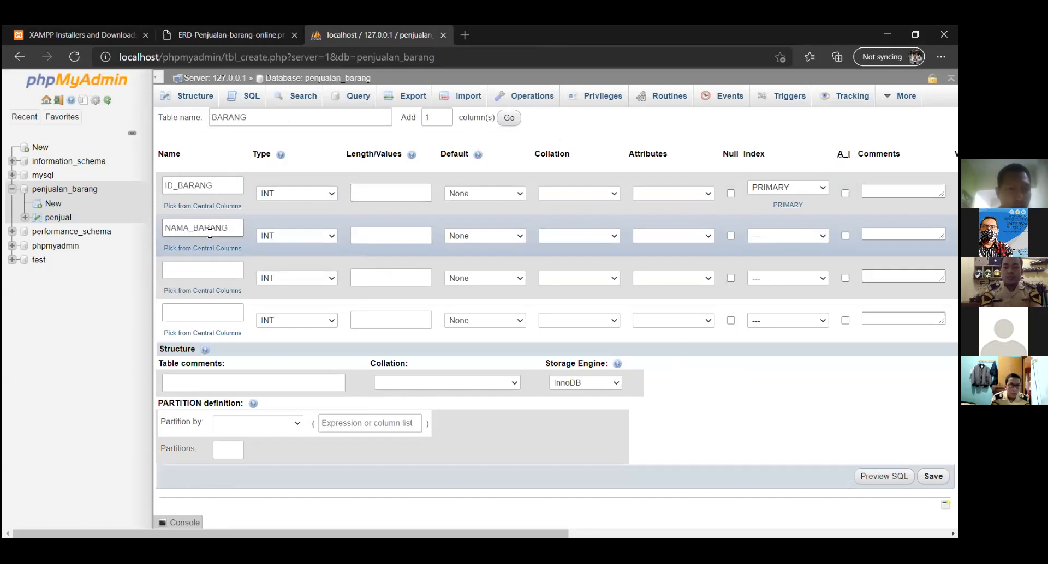
click(292, 236)
click(281, 258)
click(354, 235)
text(200)
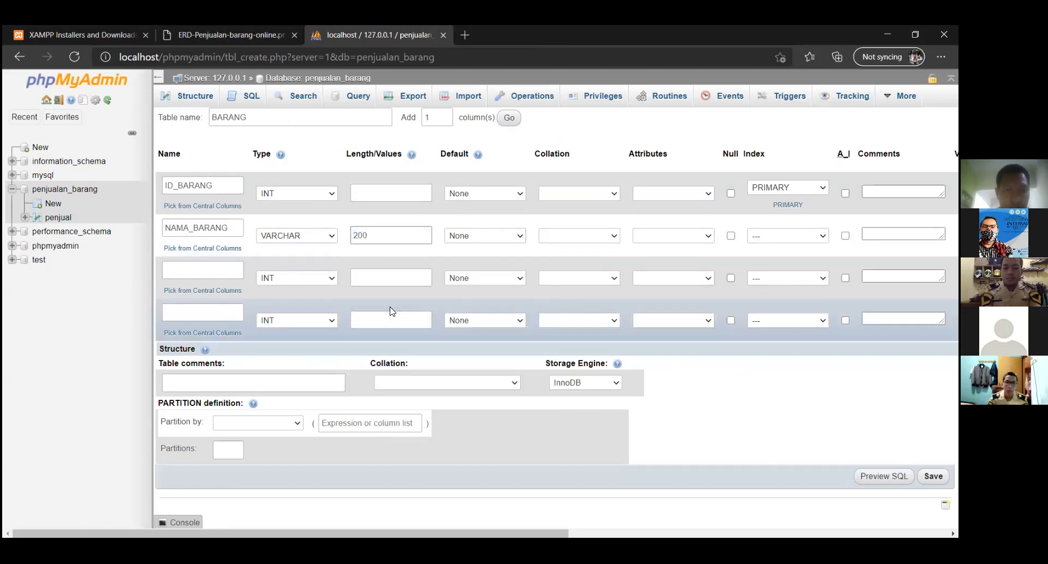
Step: Define the third column as HARGA with type VARCHAR and length 100, consulting the ERD for the attribute name
click(218, 277)
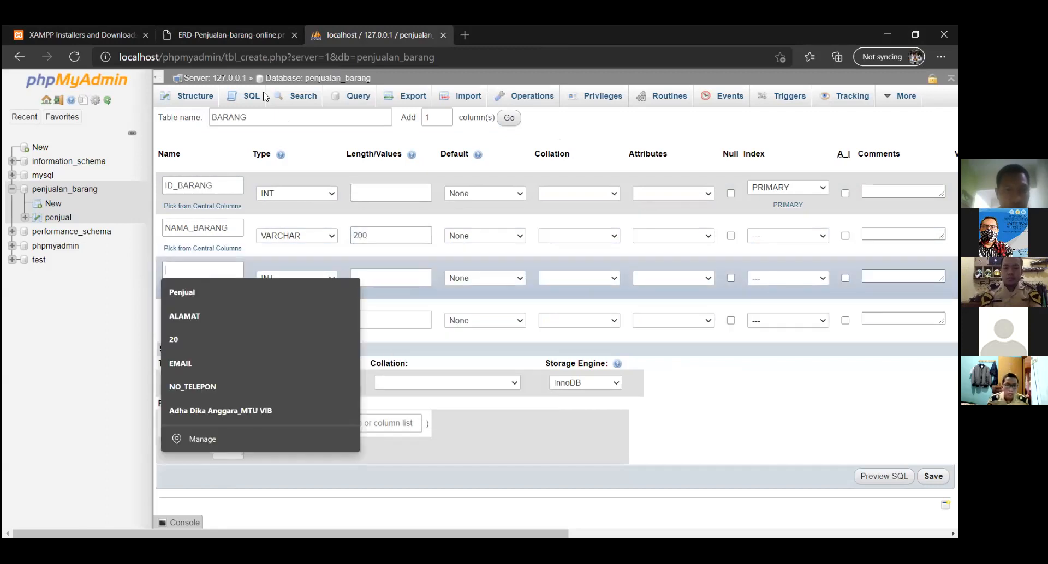
click(271, 37)
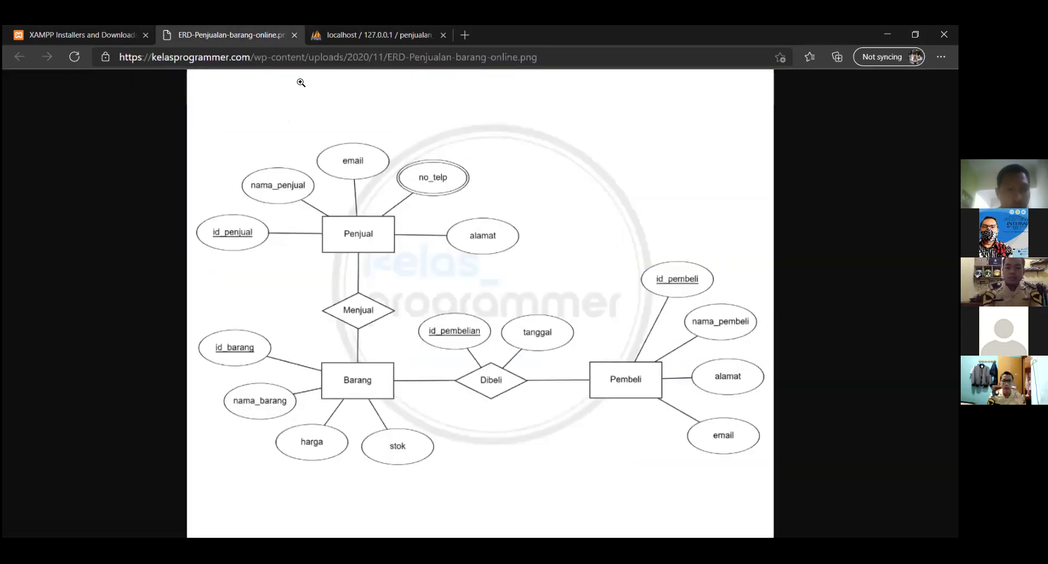
click(362, 43)
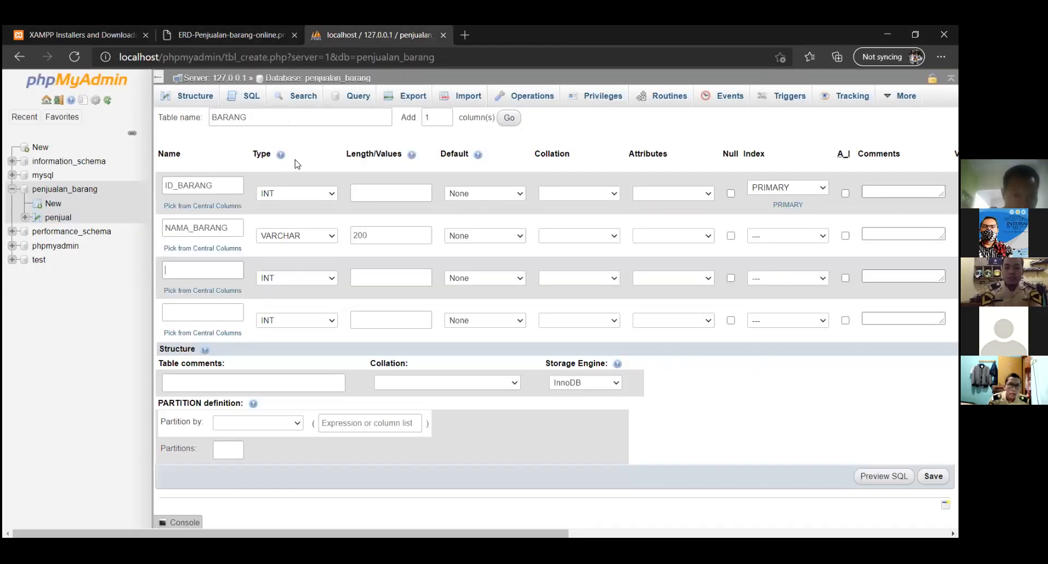
text(HARGA)
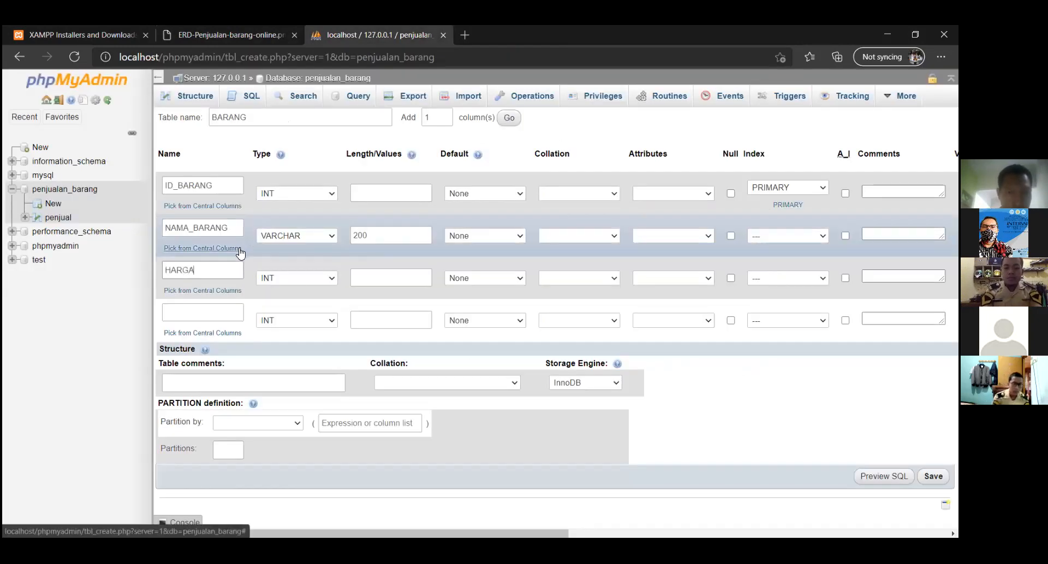
click(326, 279)
click(335, 300)
click(375, 281)
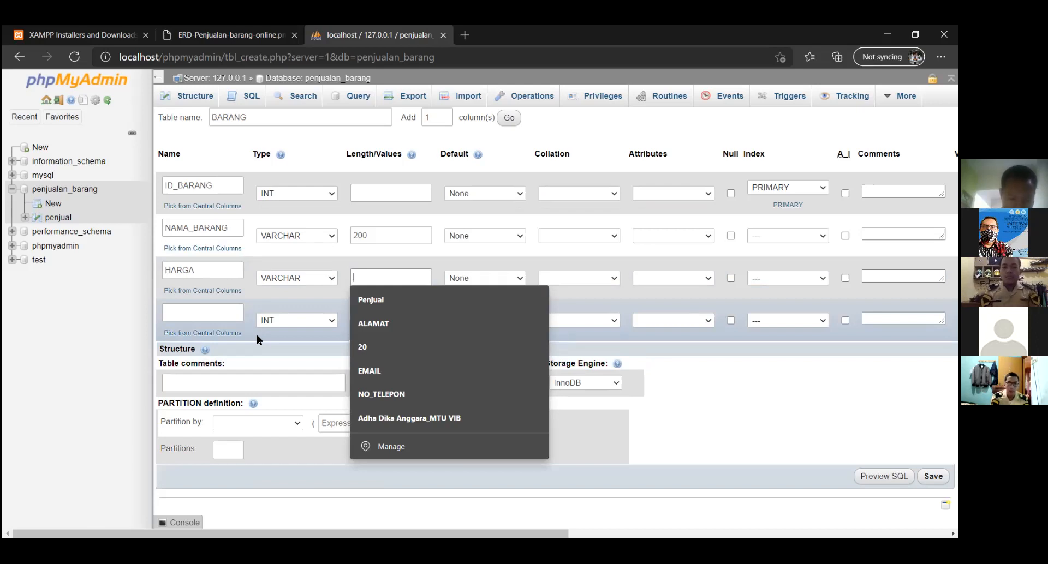
text(100)
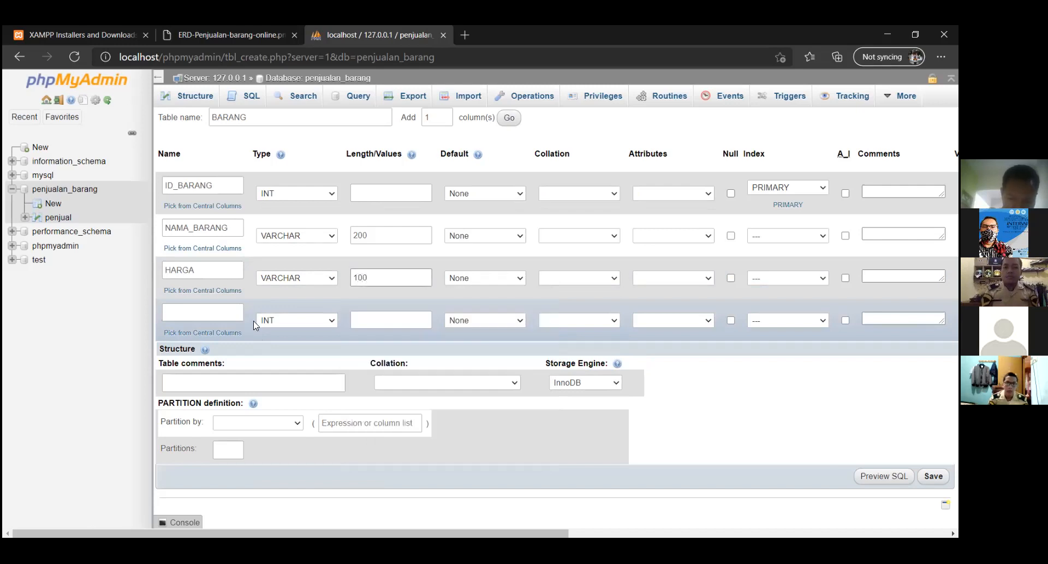
Step: Define the fourth column as STOK with type VARCHAR, consulting the Barang entity in the ERD, and start entering its length
click(218, 313)
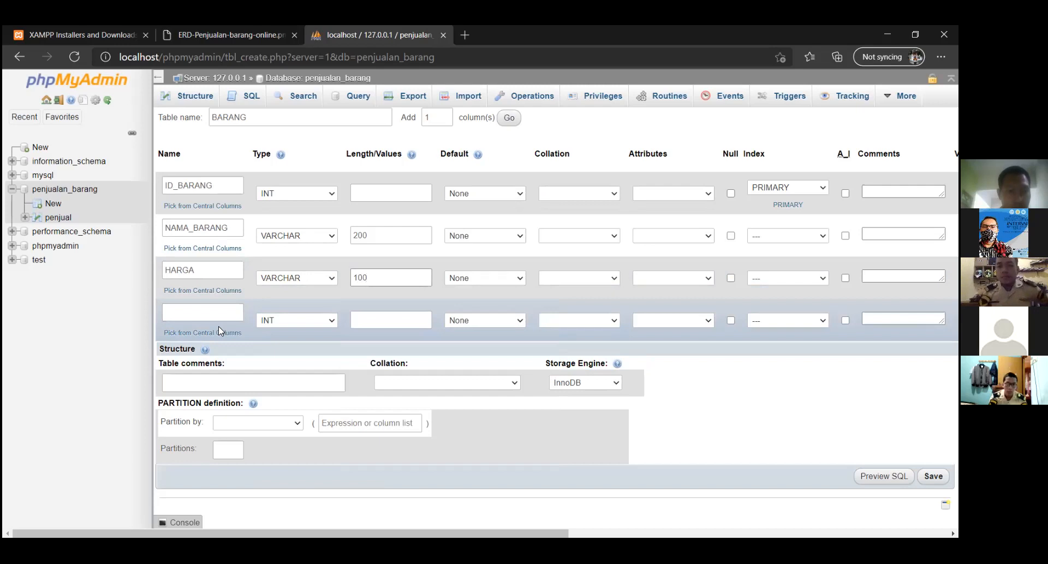
click(230, 34)
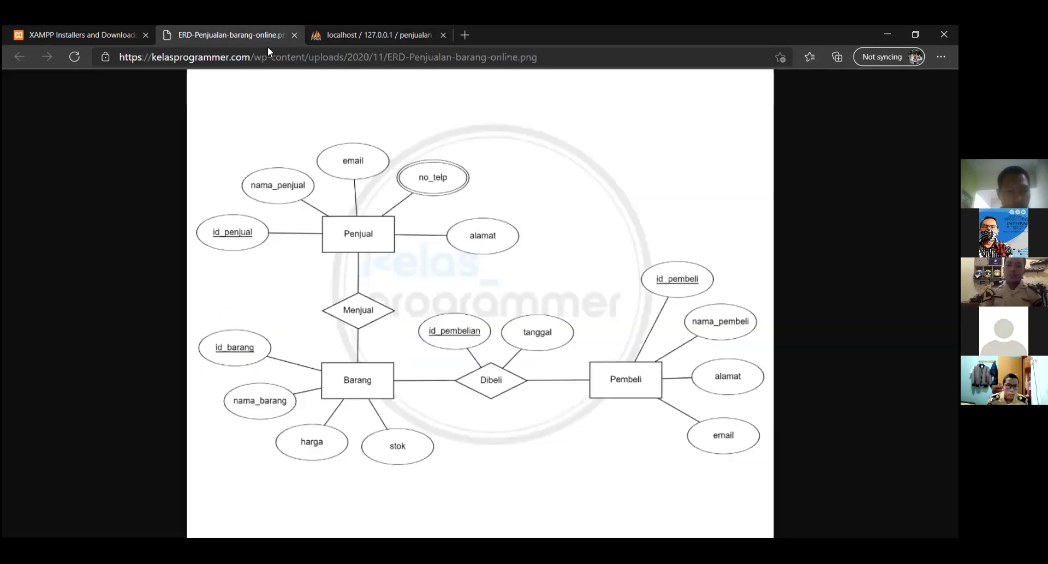
click(371, 35)
click(231, 309)
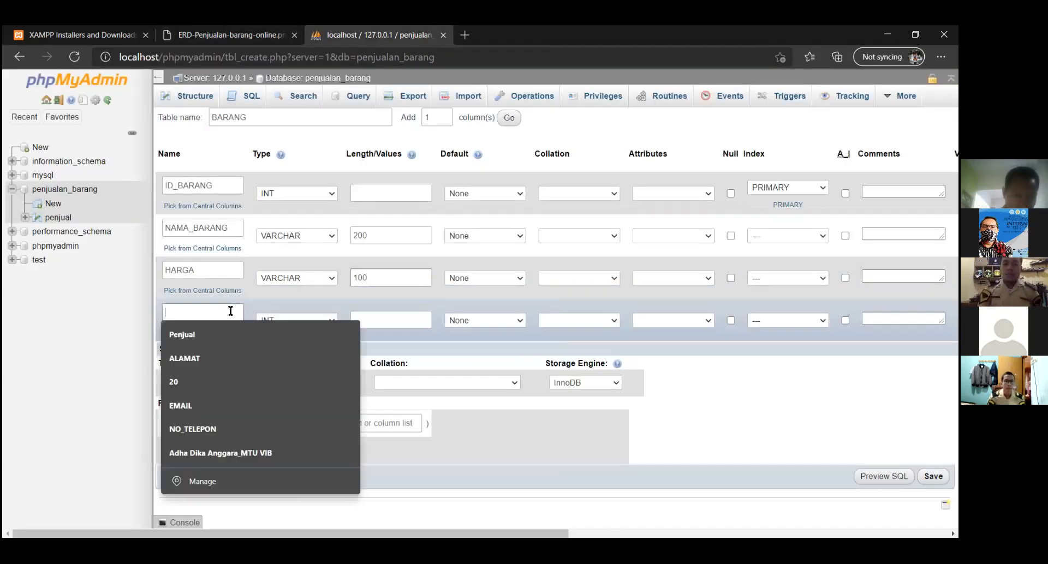
text(STOK)
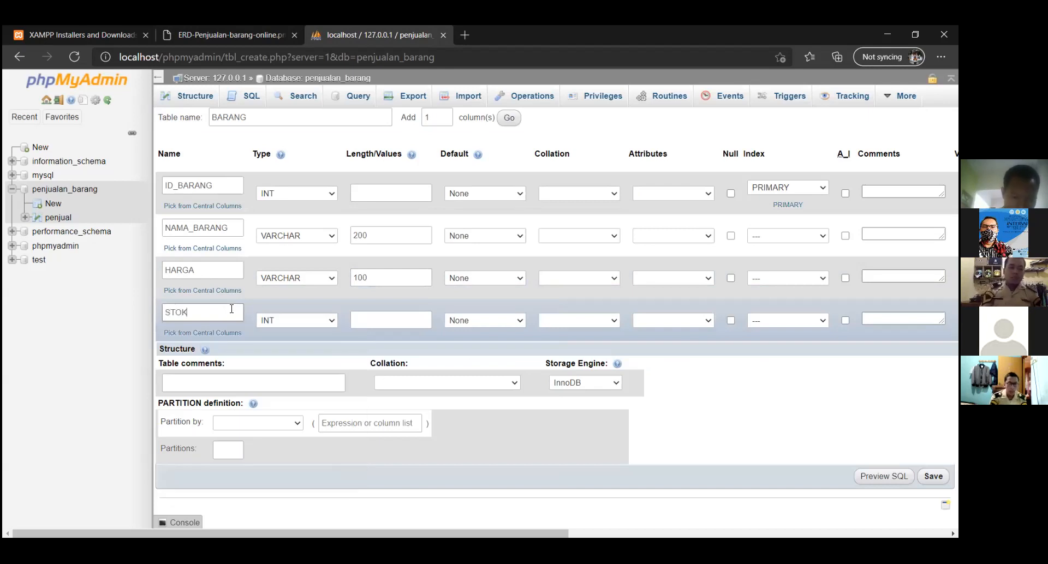
click(322, 319)
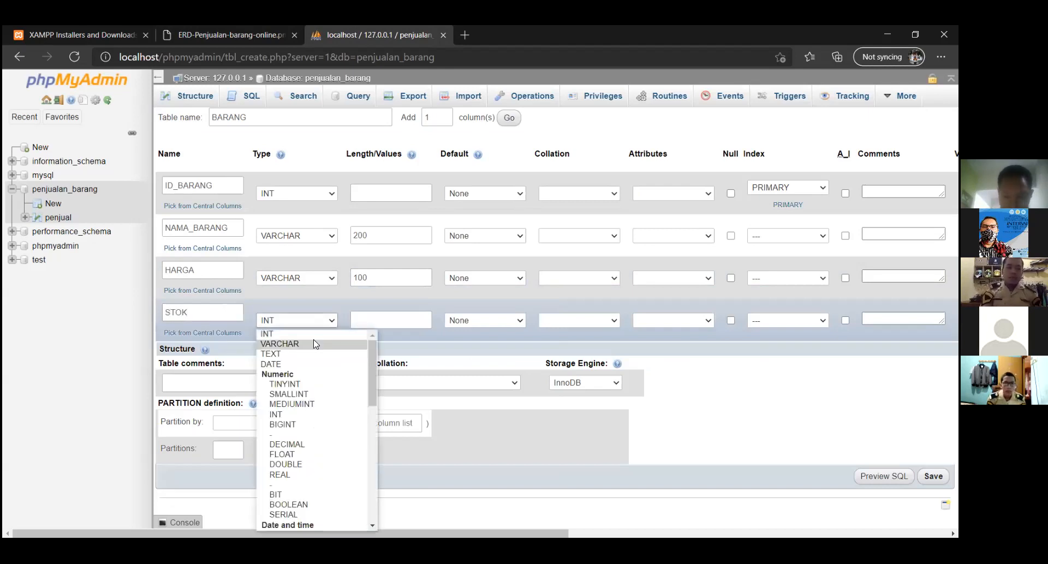
click(316, 342)
click(376, 320)
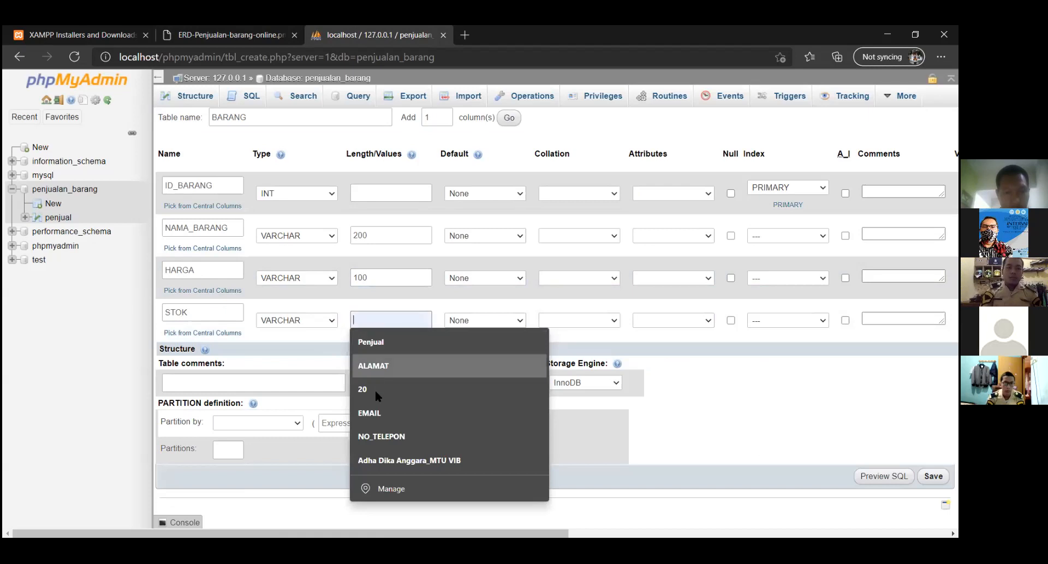
Step: Set the length of the STOK column to 200 in the BARANG table definition
text(2)
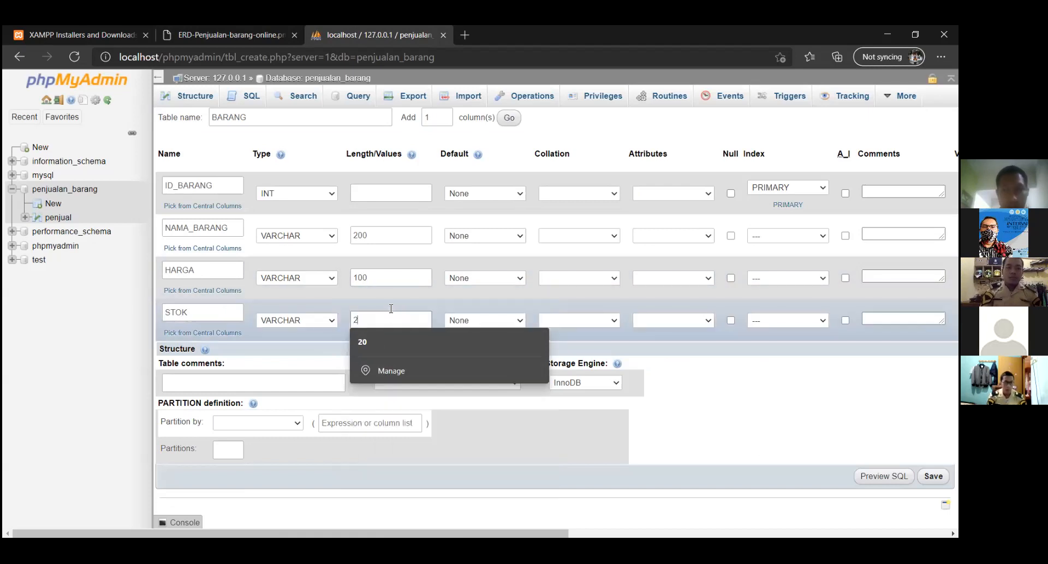
text(00)
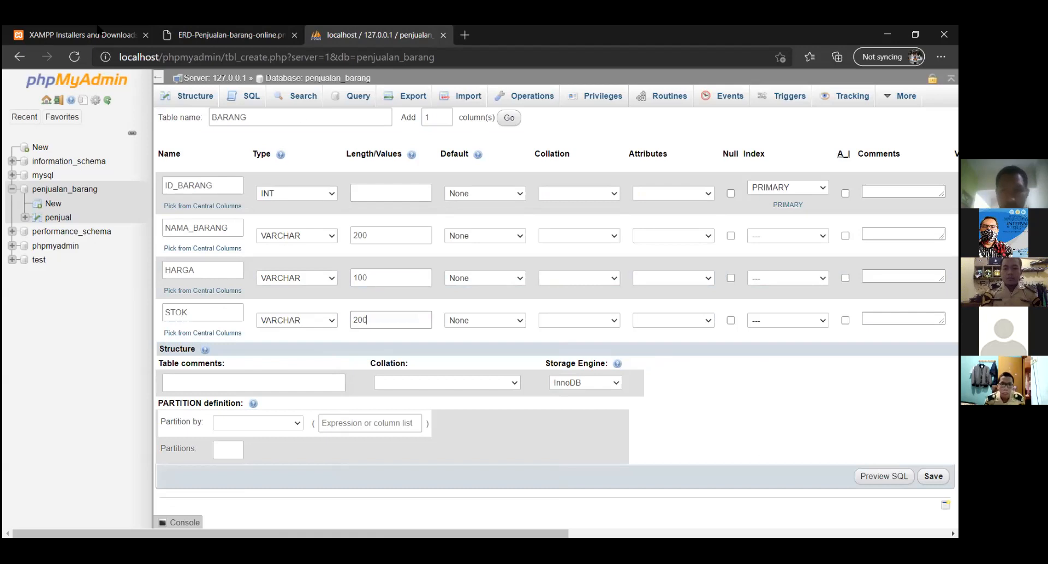
Step: Compare the BARANG table definition with the Barang entity, its attributes and its relationships in the ERD diagram
click(209, 28)
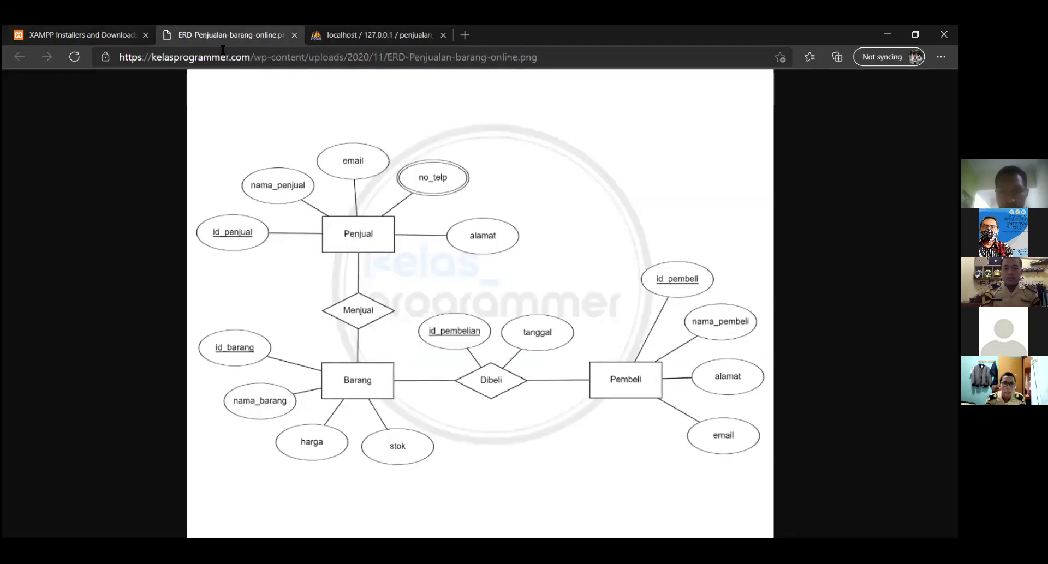
click(331, 45)
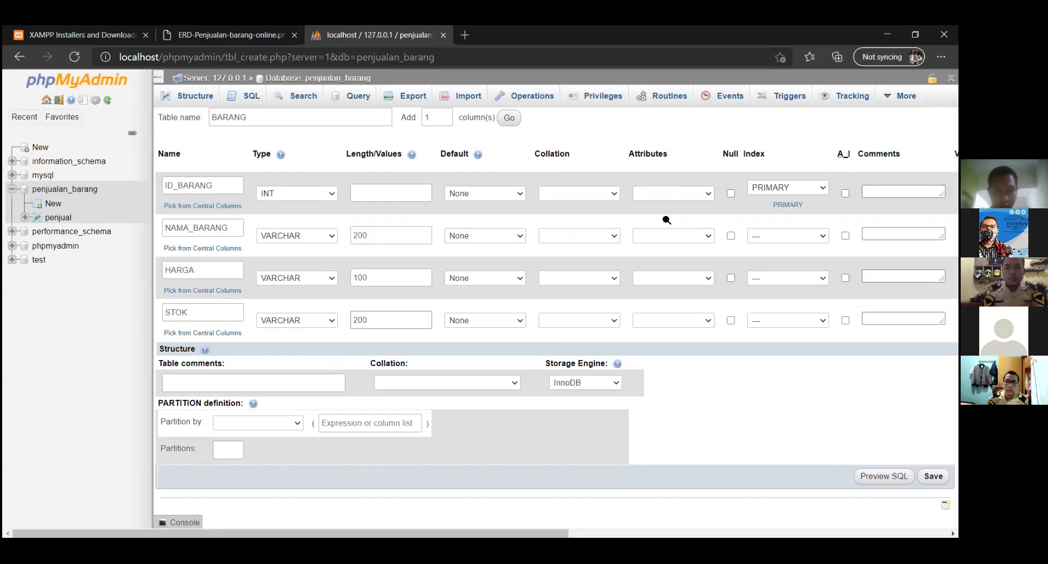
key(ctrl+shift+Tab)
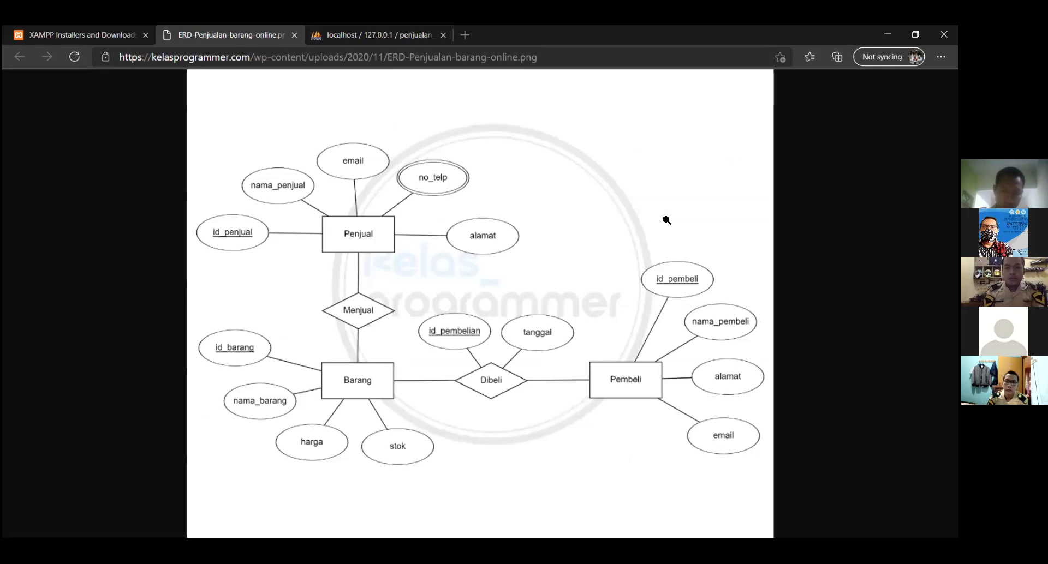
click(322, 126)
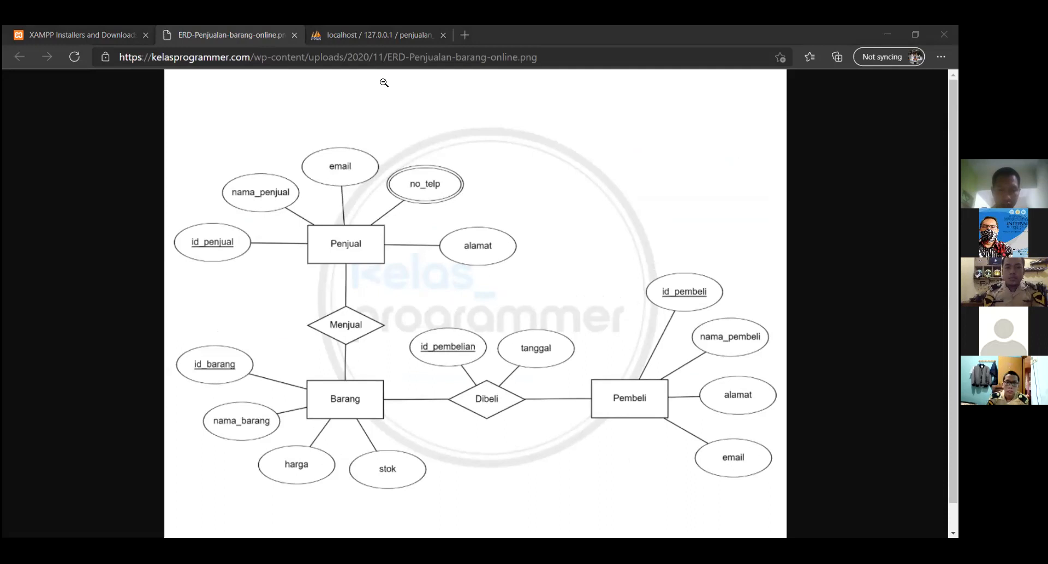
click(327, 45)
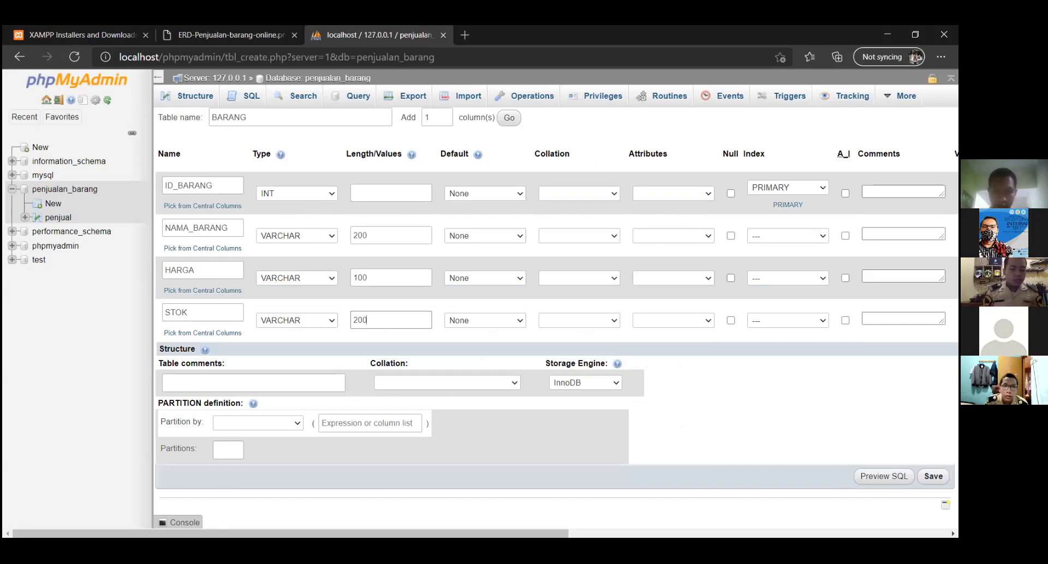
click(243, 35)
key(ctrl+Tab)
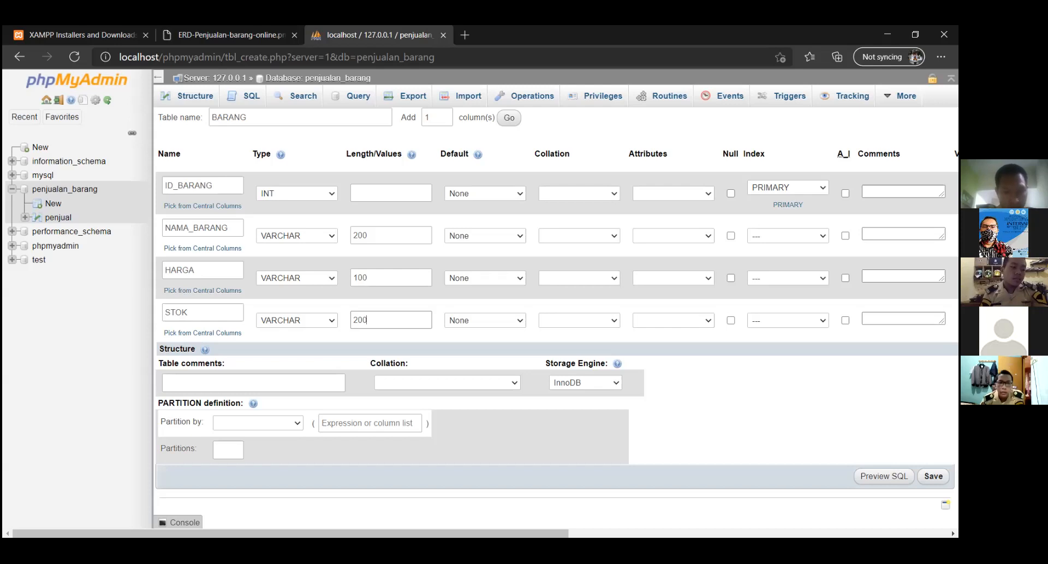
click(200, 31)
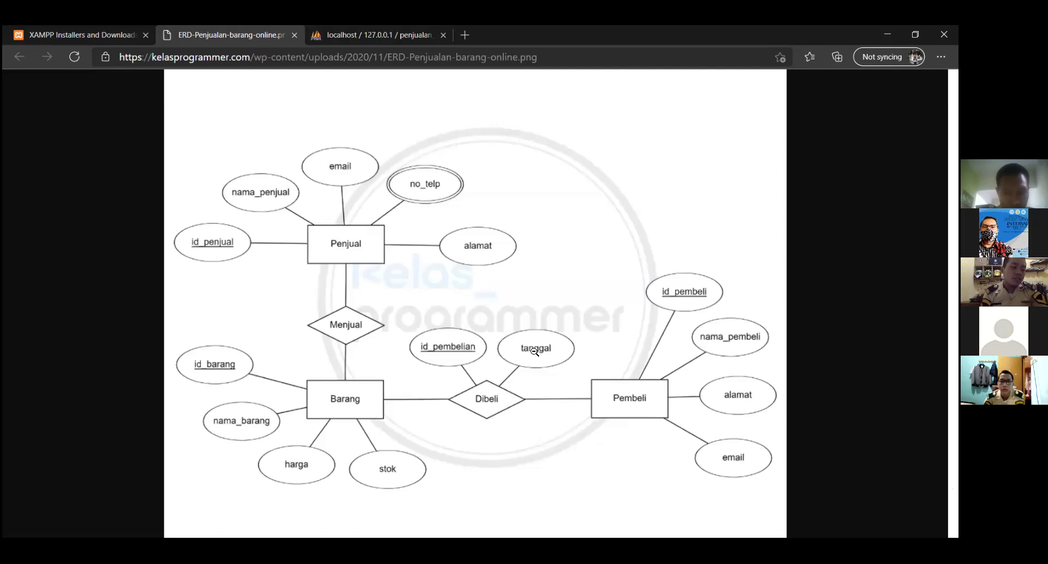
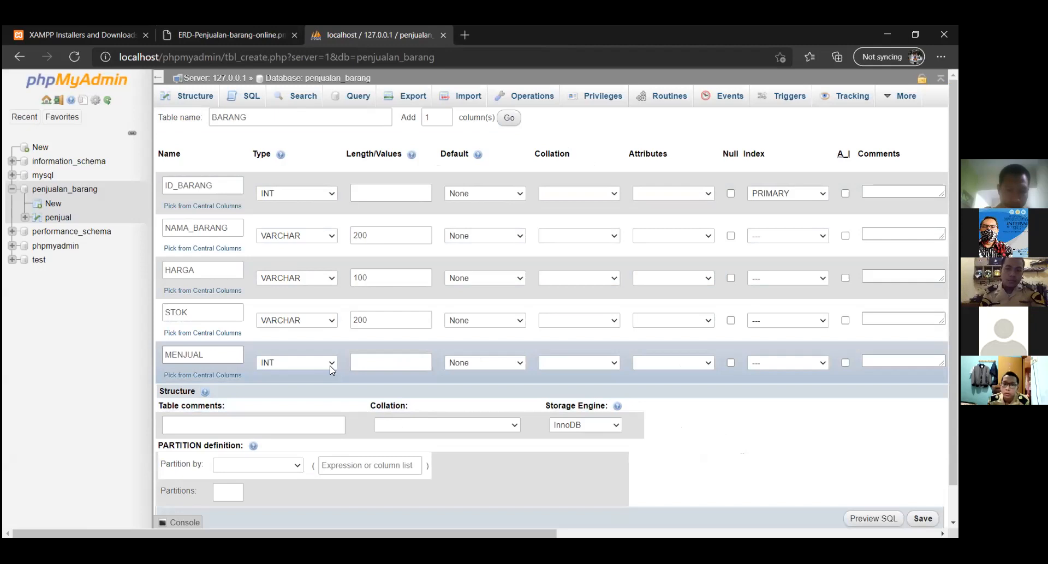
Step: Enable auto-increment for the ID_BARANG column and save the BARANG table
click(331, 363)
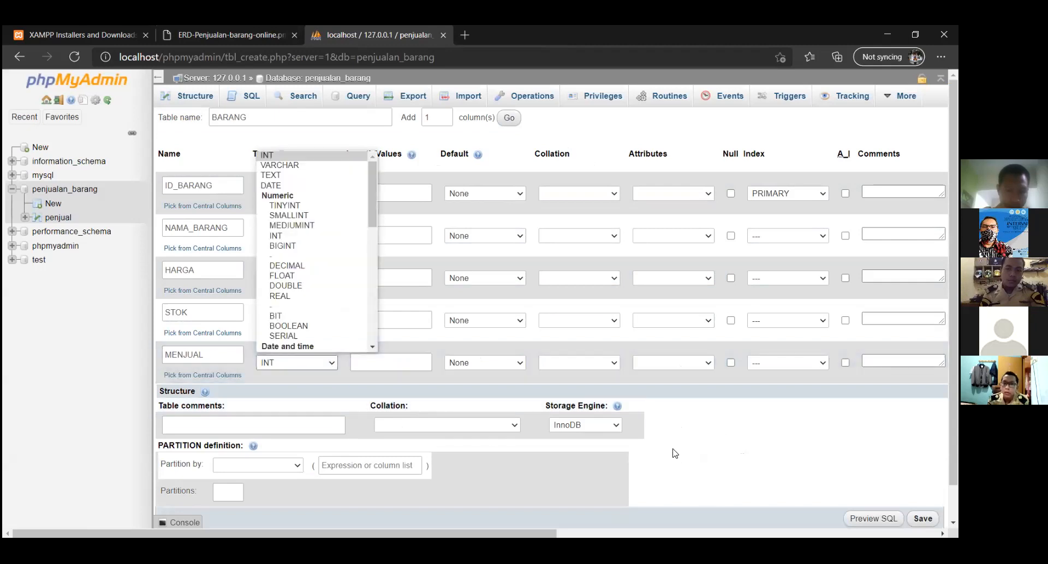
click(673, 447)
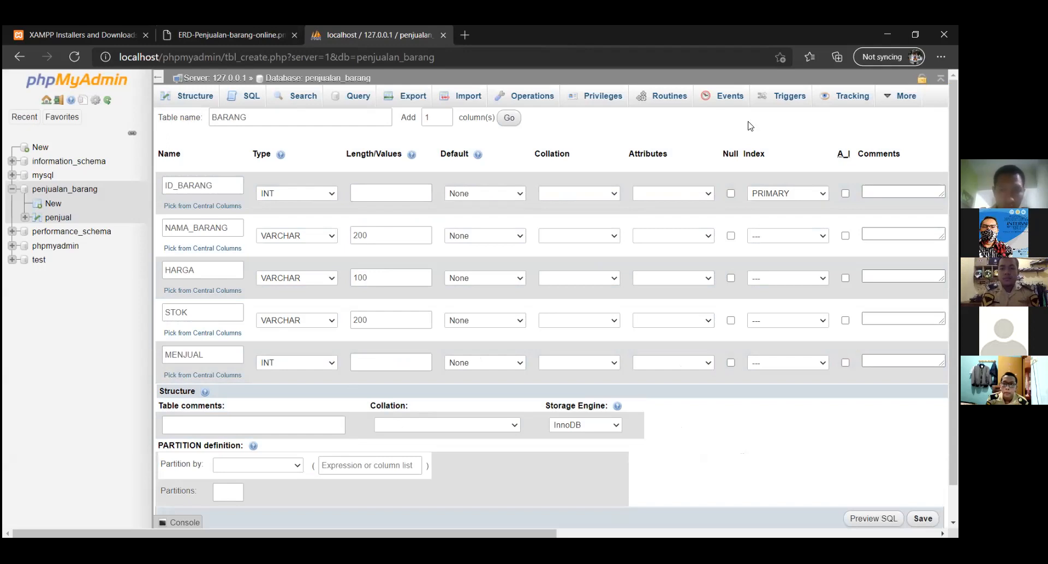
click(844, 195)
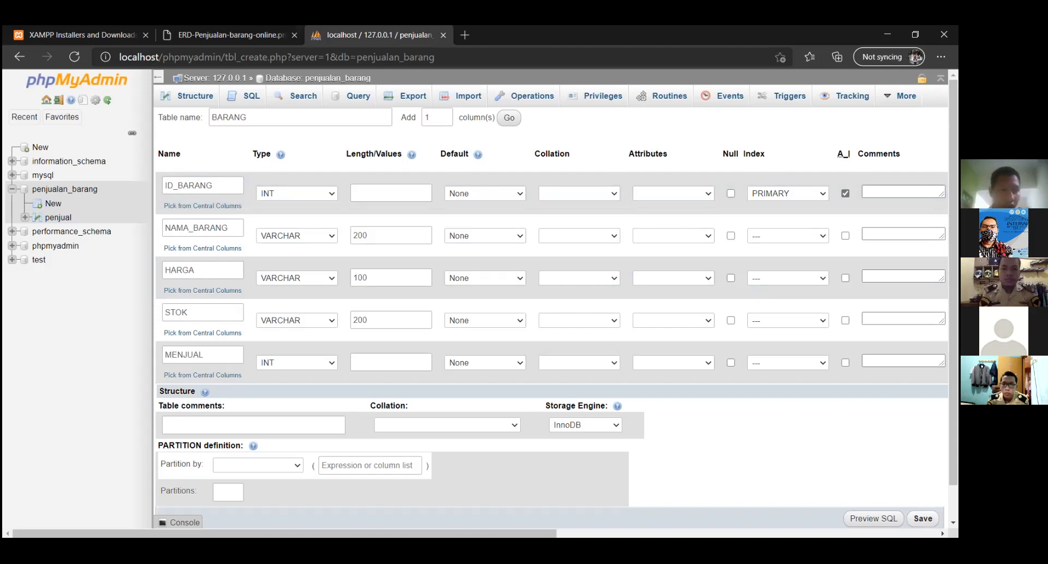
click(923, 518)
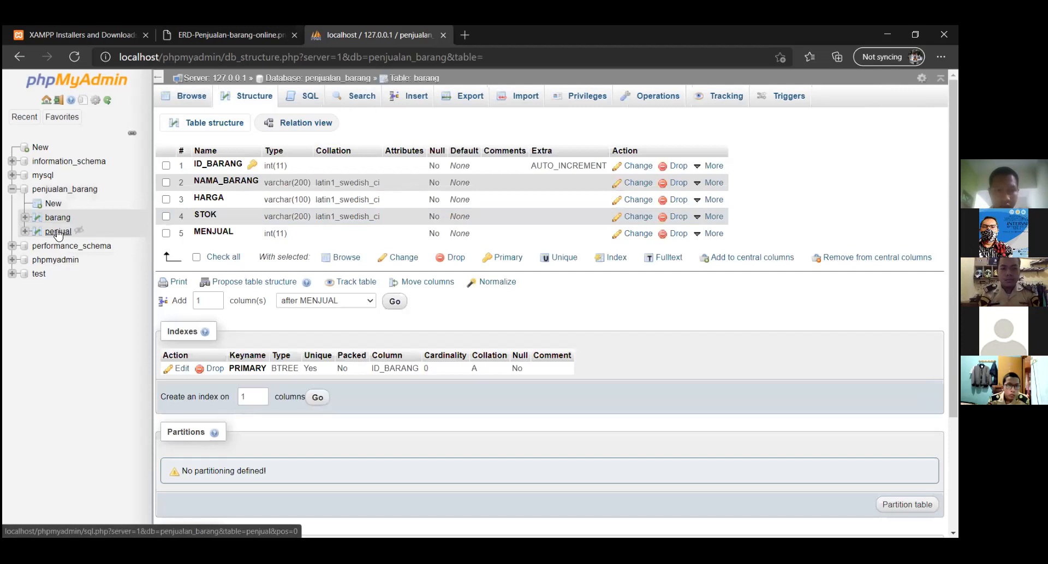
Step: Browse the penjual and barang tables to check their columns and review the ERD diagram
click(88, 233)
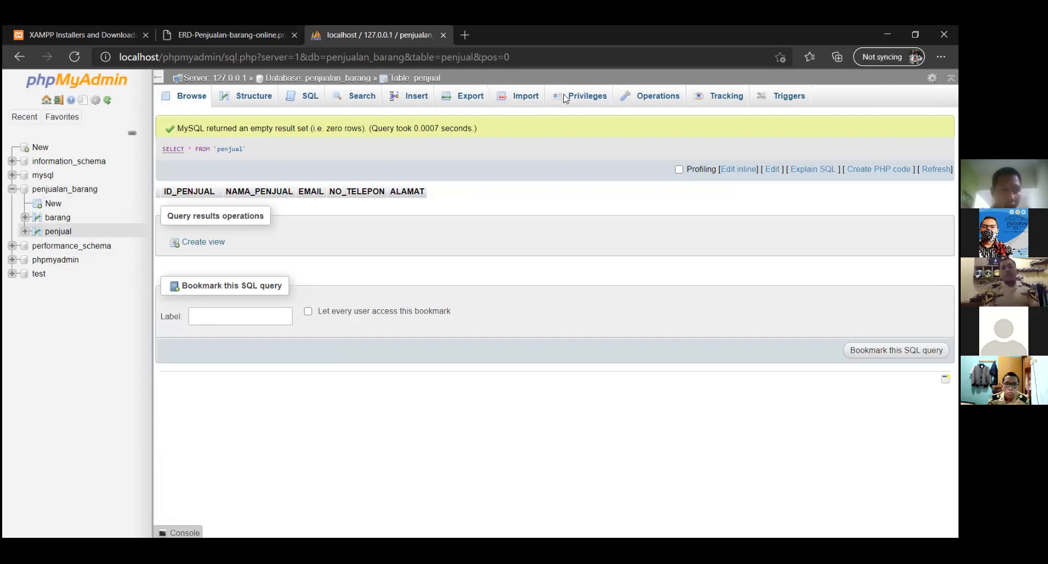
click(58, 217)
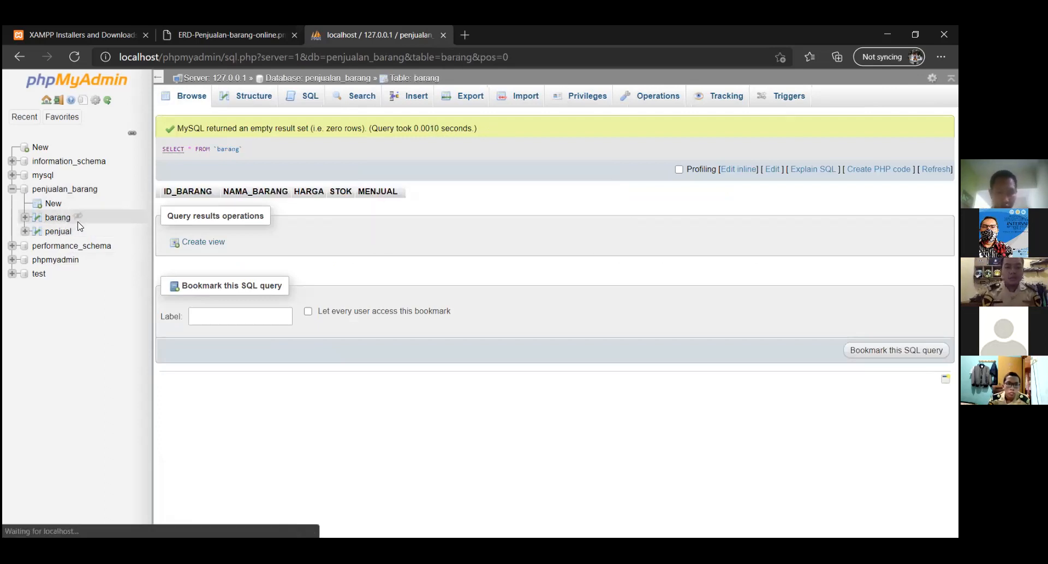
click(230, 33)
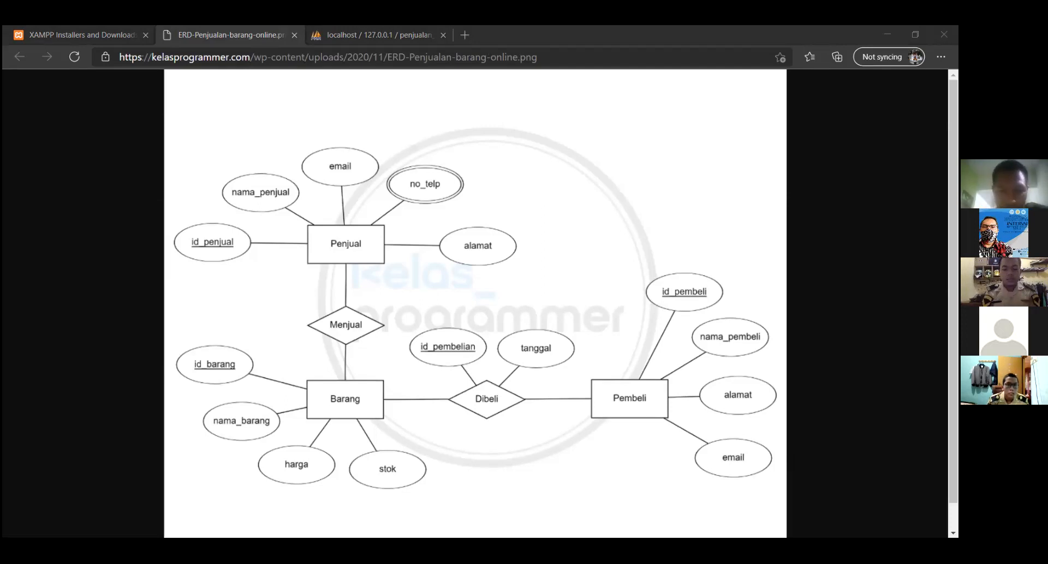
click(234, 35)
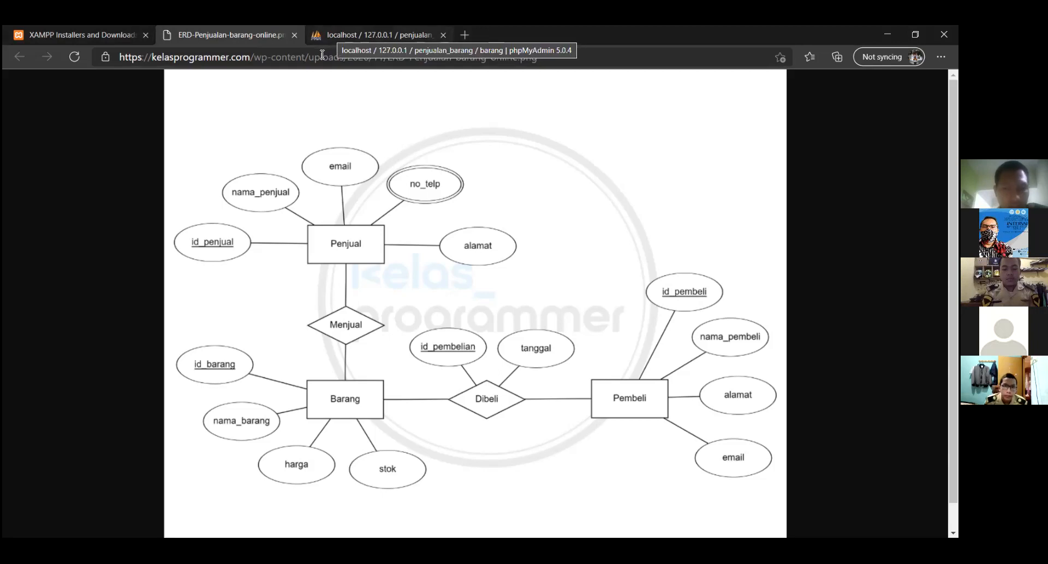
click(349, 35)
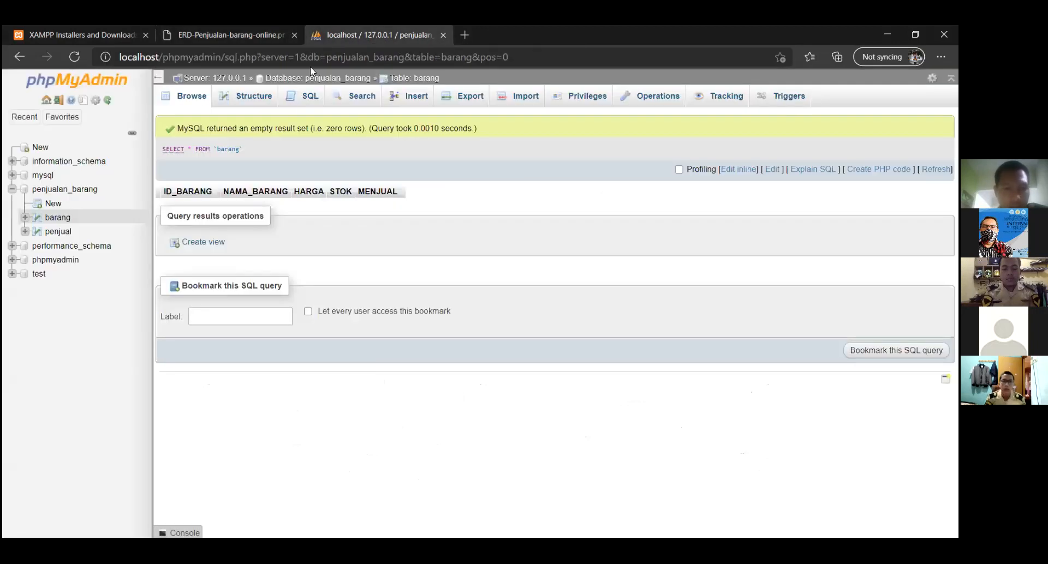
Step: Start a new table named DIBELI in the penjualan_barang database
click(44, 206)
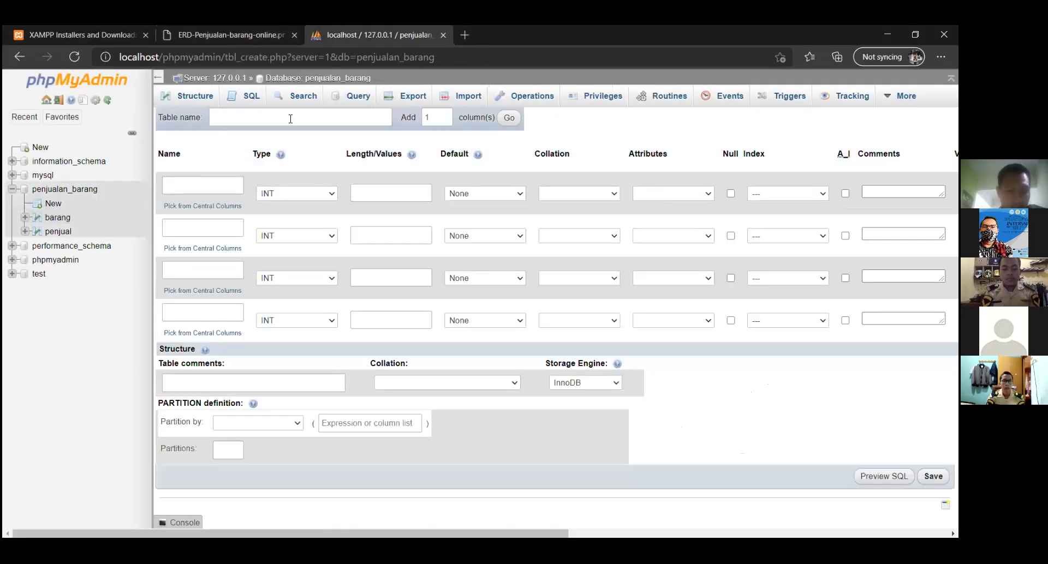
click(289, 116)
text(DIBELI)
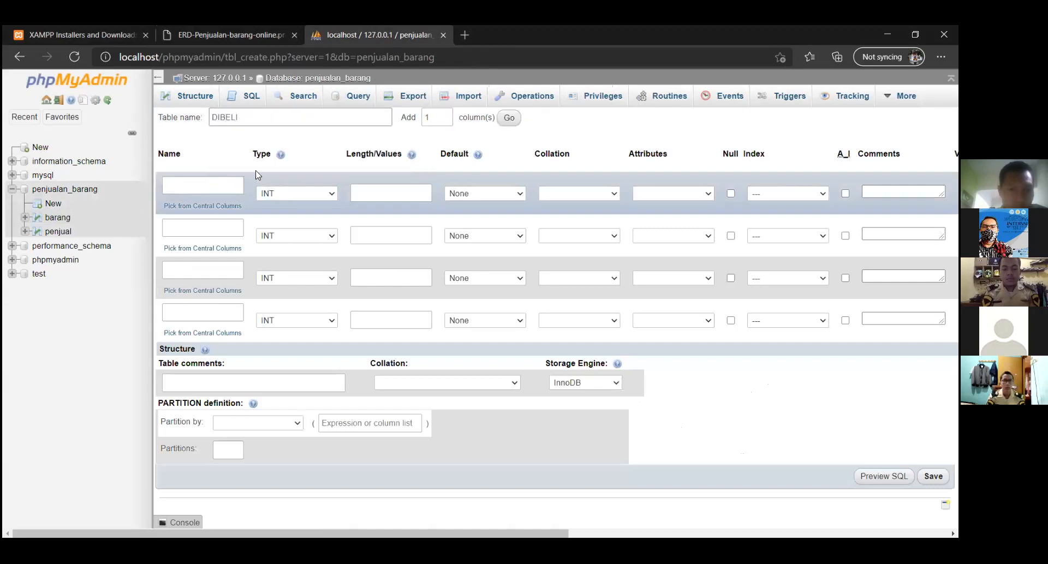
Step: Name the first column of the DIBELI table ID_PEMBELIAN, following the Dibeli relationship in the ERD
click(225, 34)
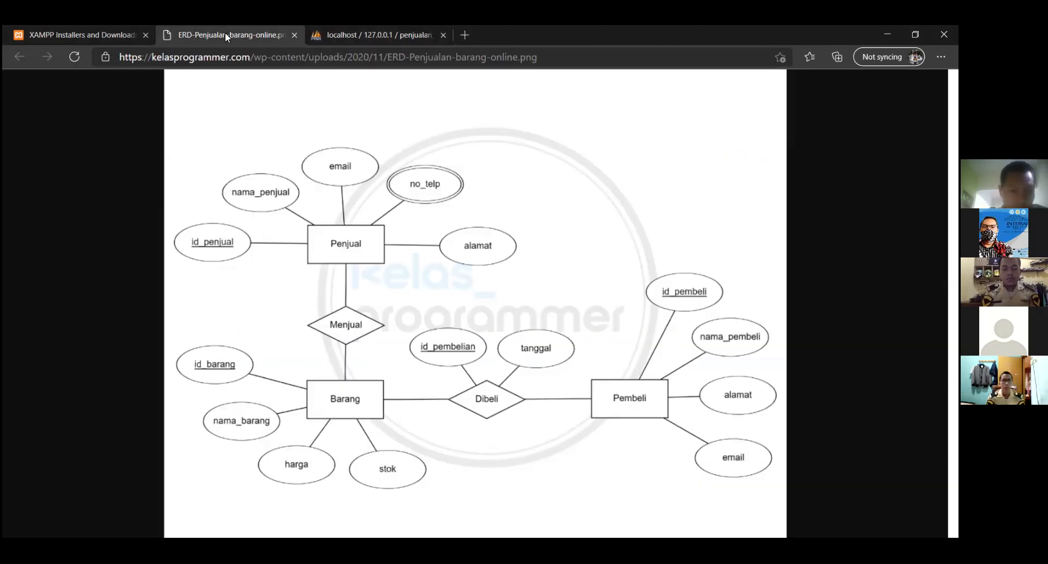
click(371, 35)
click(220, 187)
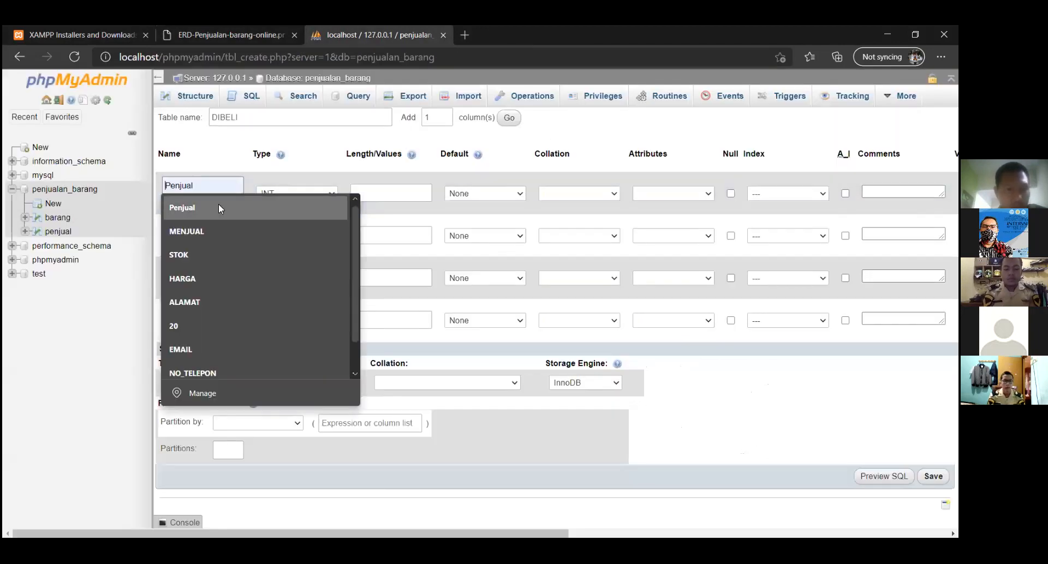
text(ID_PEM)
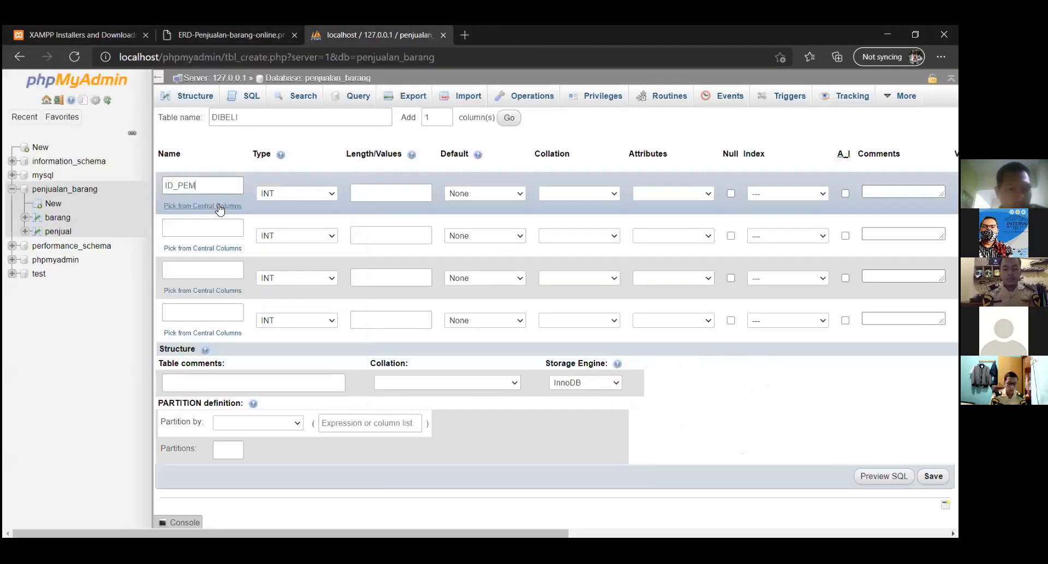
text(BELIAN)
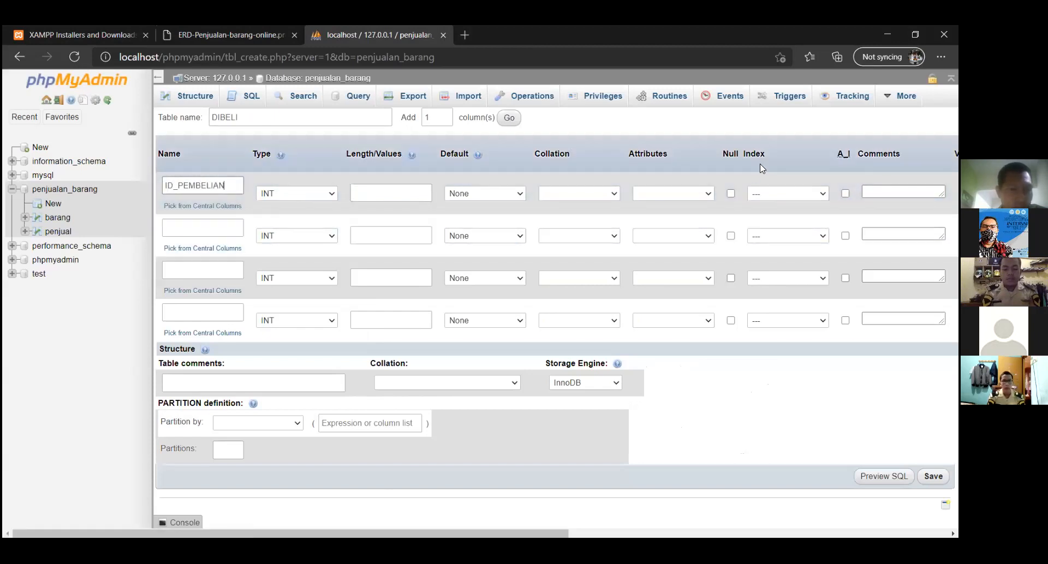
Step: Make ID_PEMBELIAN the primary key and enable auto-increment for it
click(819, 194)
click(808, 216)
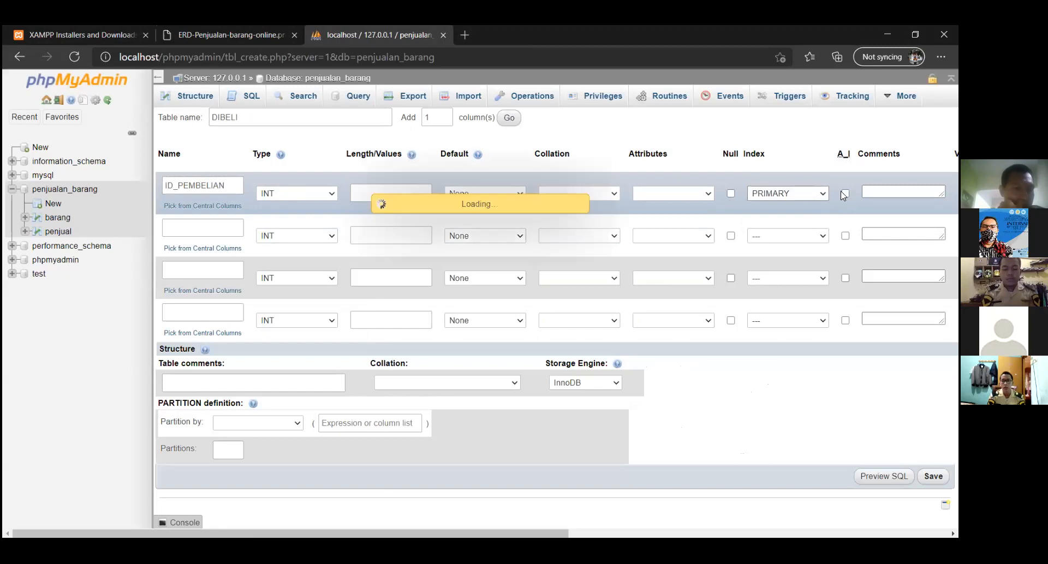
click(544, 391)
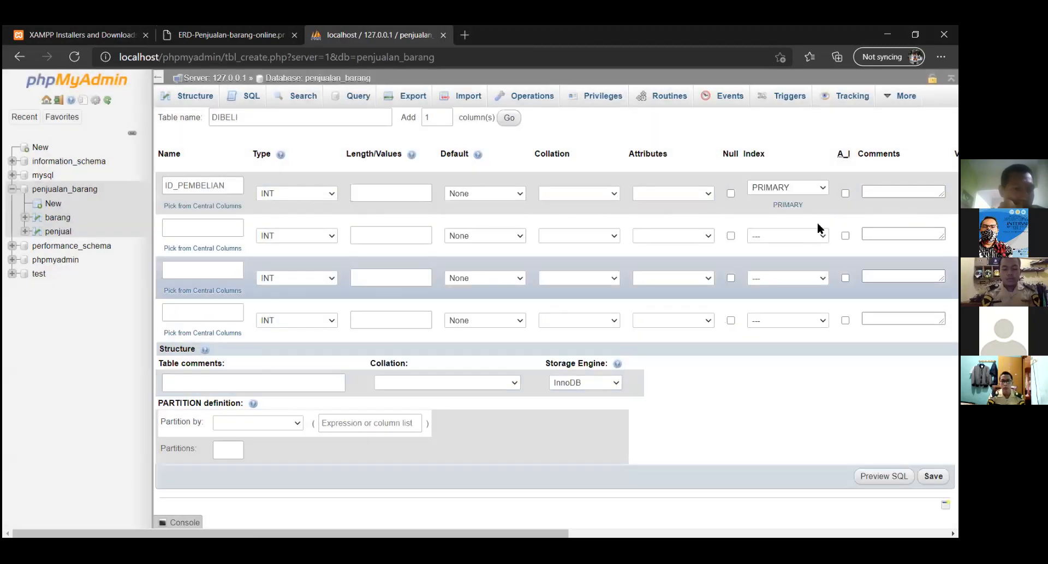
click(845, 193)
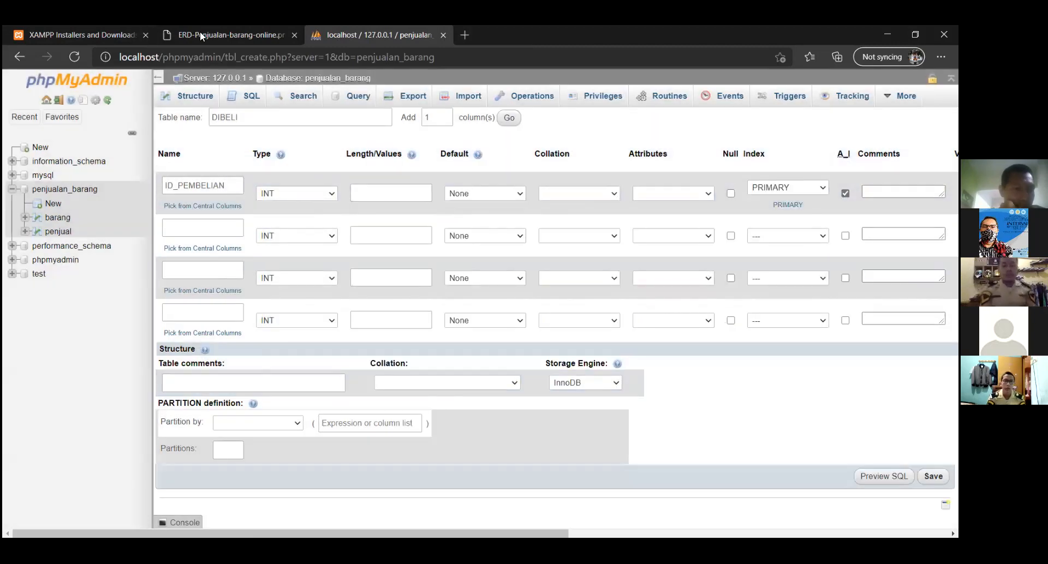
Step: Add TANGGAL as the second column of the DIBELI table with the DATE type, checking it against the ERD
click(203, 36)
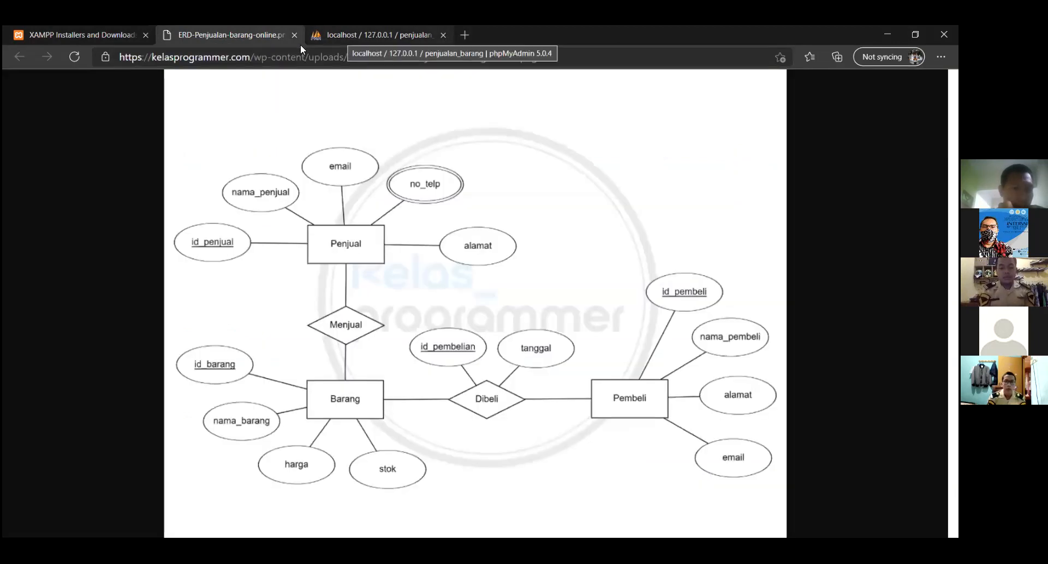
click(355, 35)
click(206, 232)
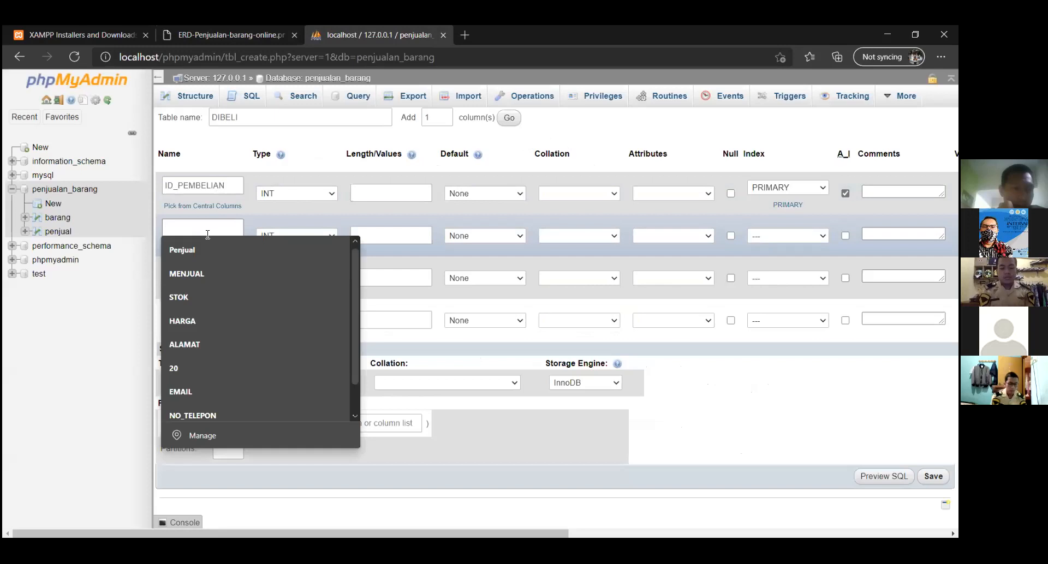
text(TANGGAL)
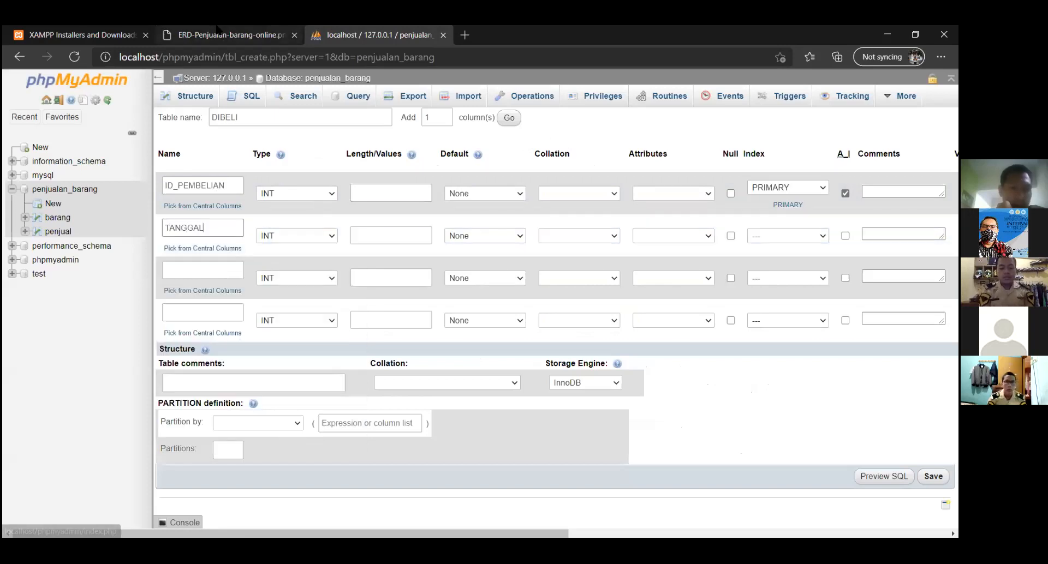
click(228, 35)
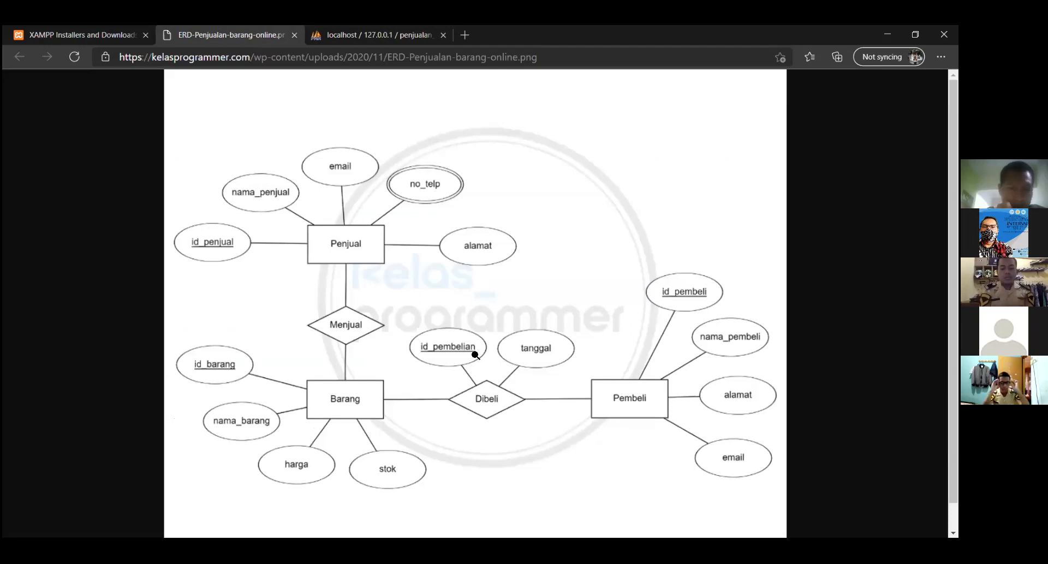
click(339, 43)
click(313, 237)
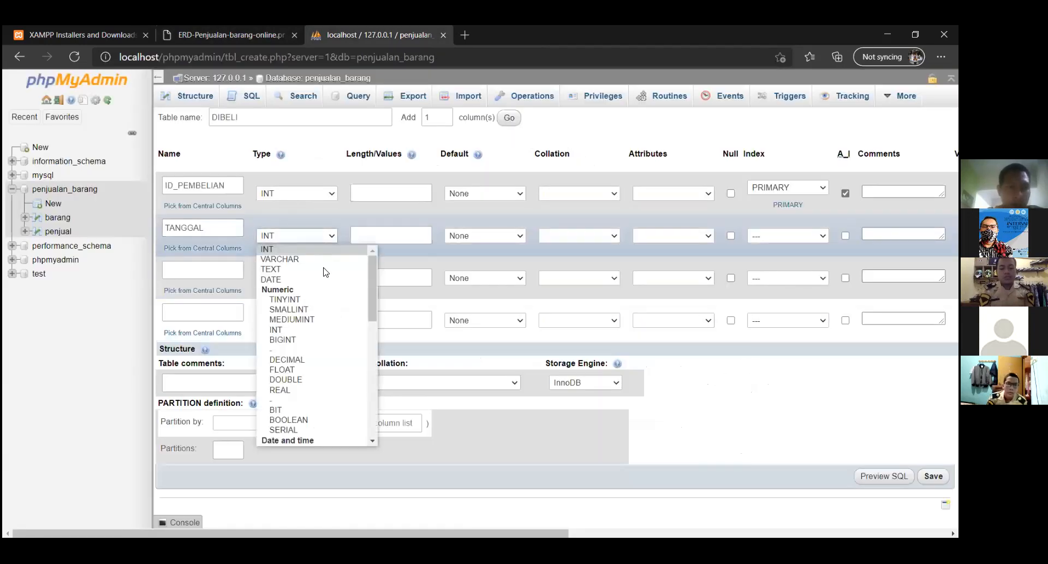
click(325, 278)
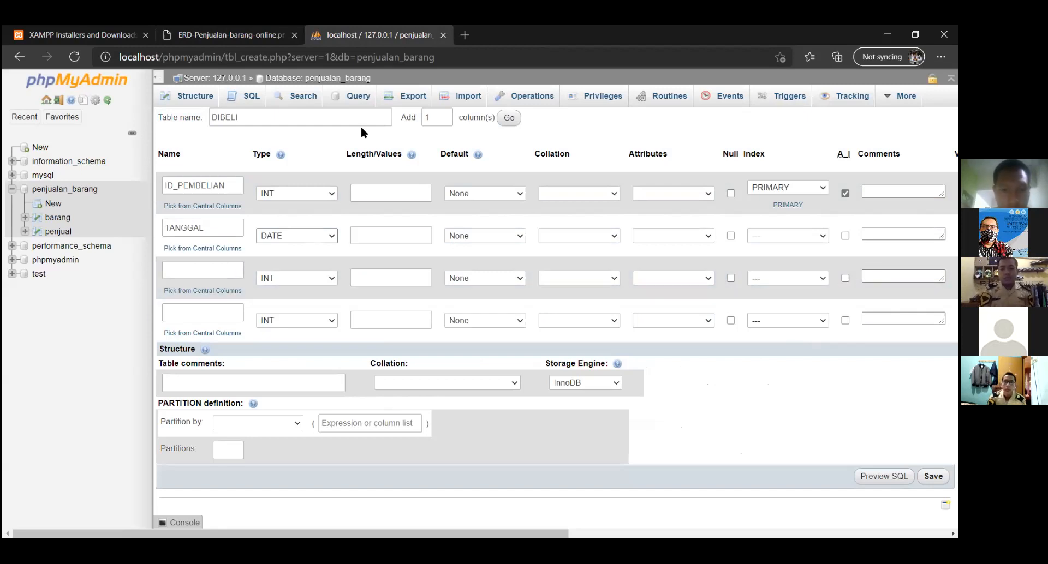
Step: Check the DIBELI columns against the Dibeli relationship in the ERD and save the table
click(217, 33)
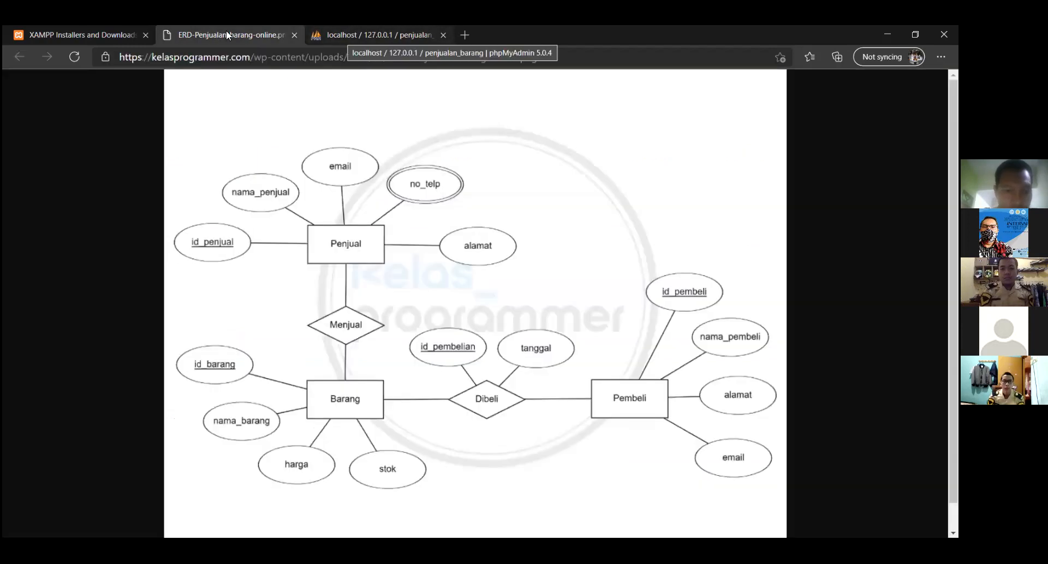
click(376, 35)
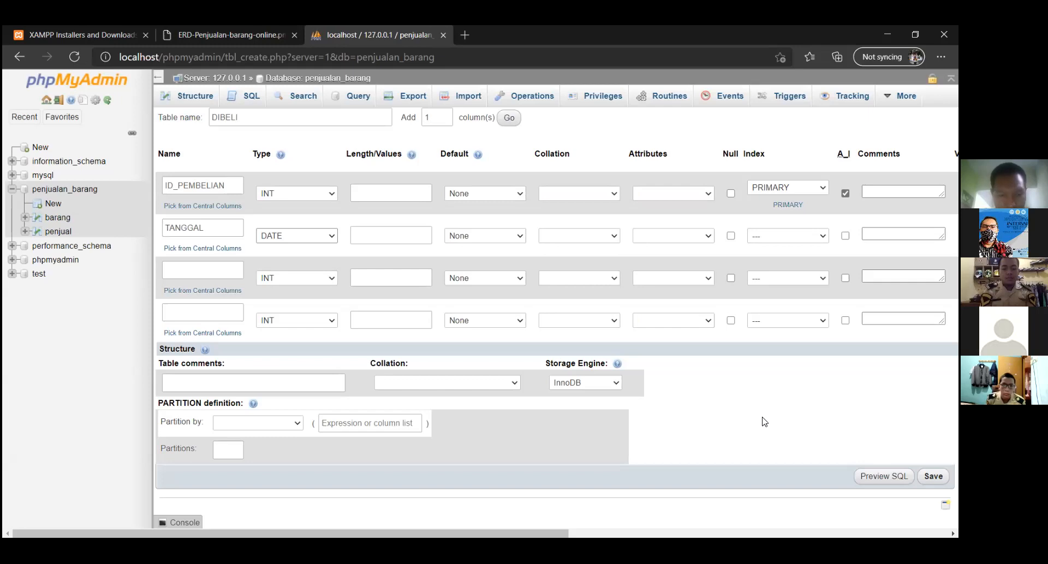
key(space)
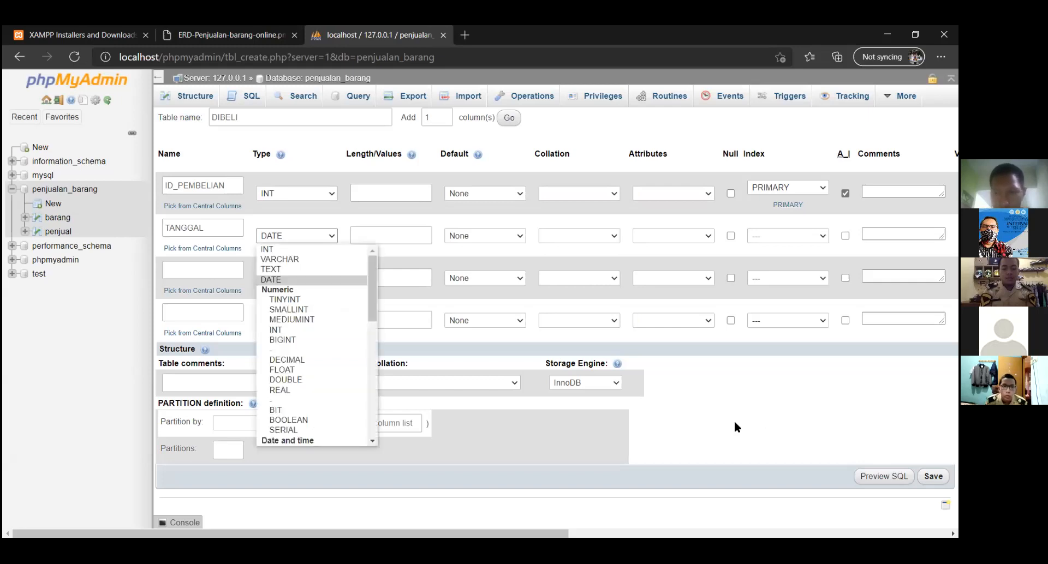
key(Return)
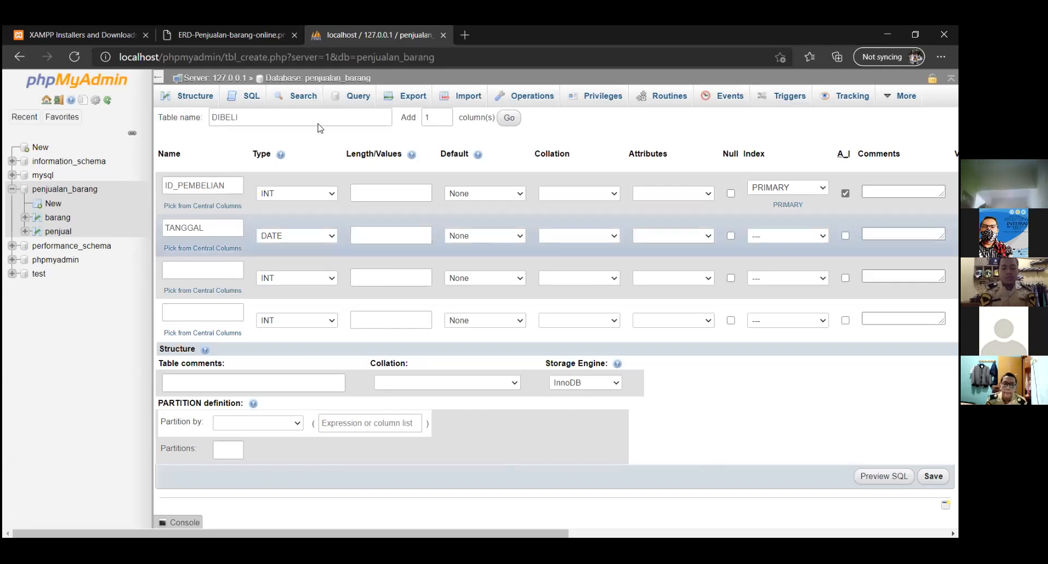
click(238, 33)
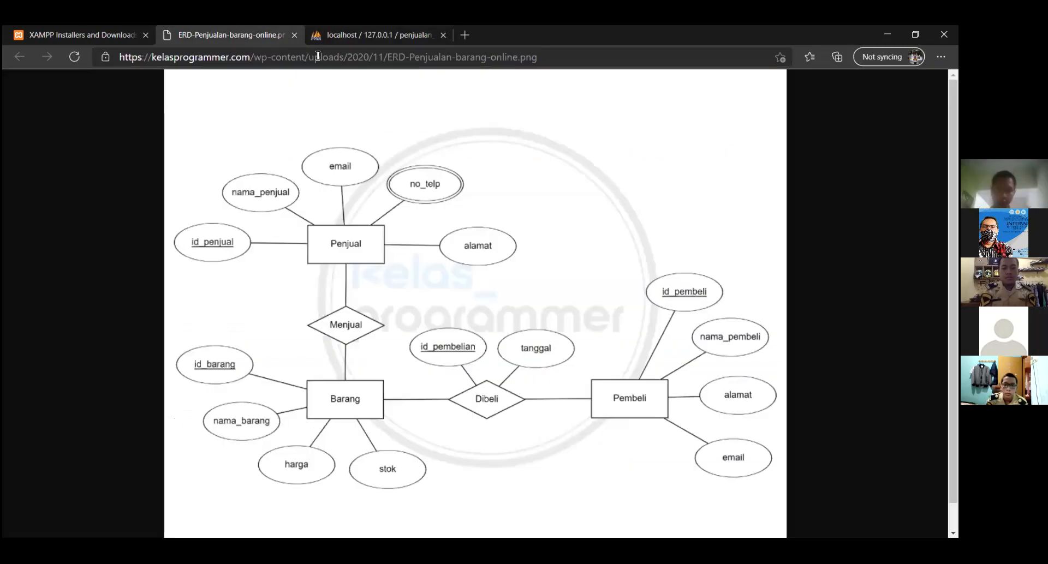
click(377, 34)
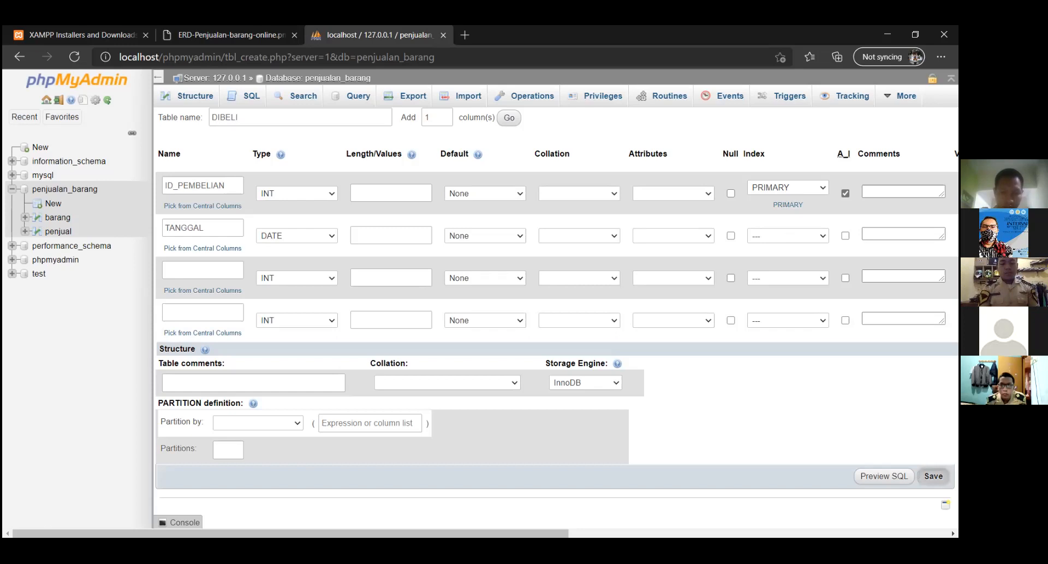
click(933, 476)
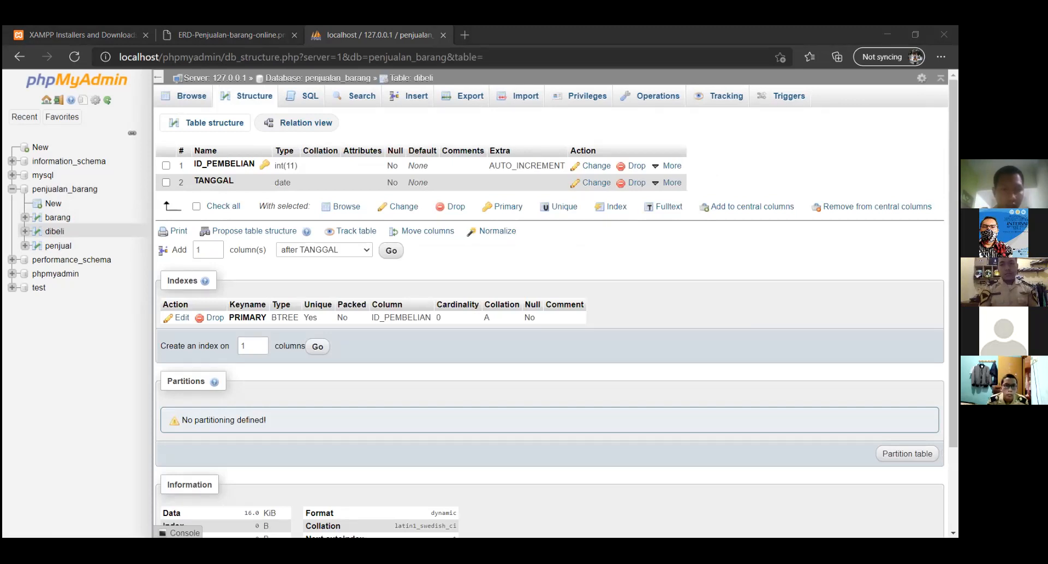
click(496, 185)
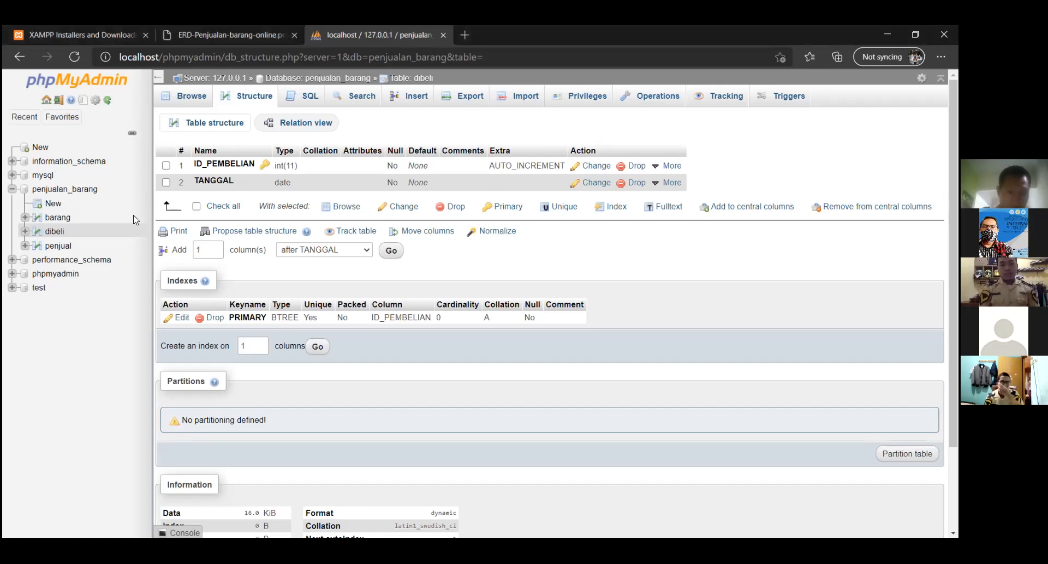
Step: Start a new table named PEMBELI in the penjualan_barang database, taking the name from the ERD
click(53, 203)
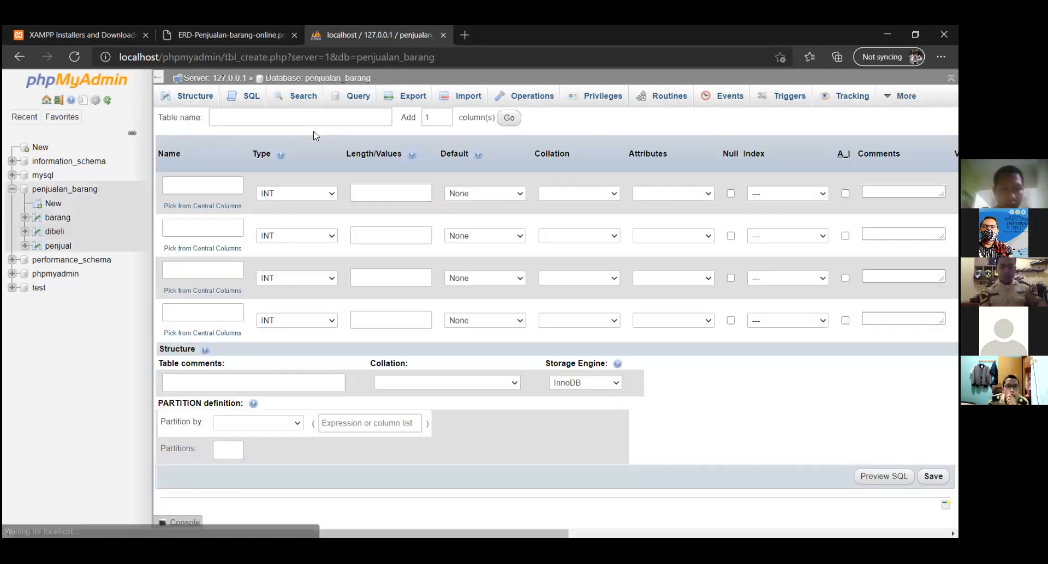
click(244, 43)
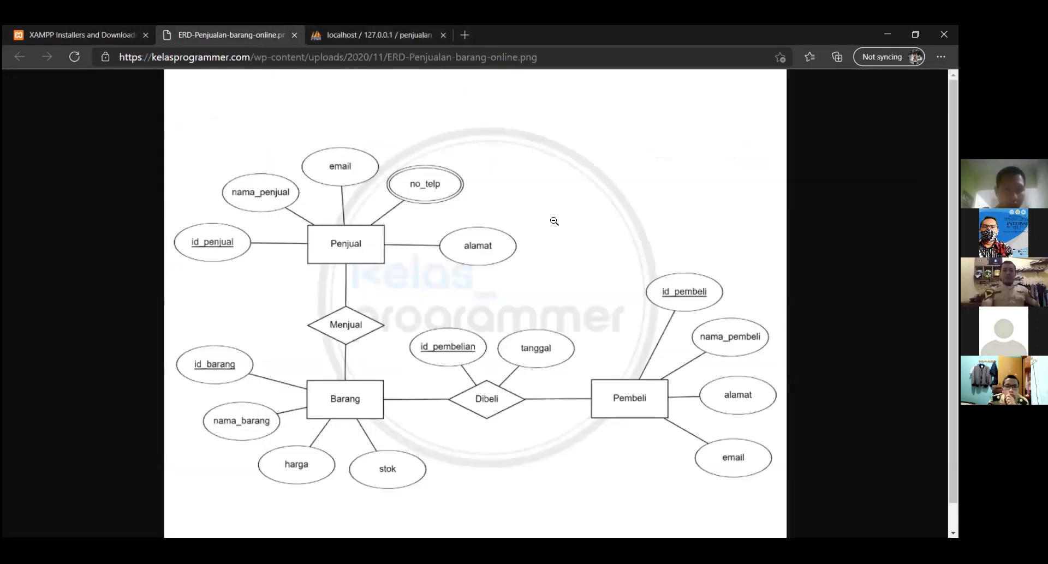
click(333, 39)
click(300, 116)
text(P)
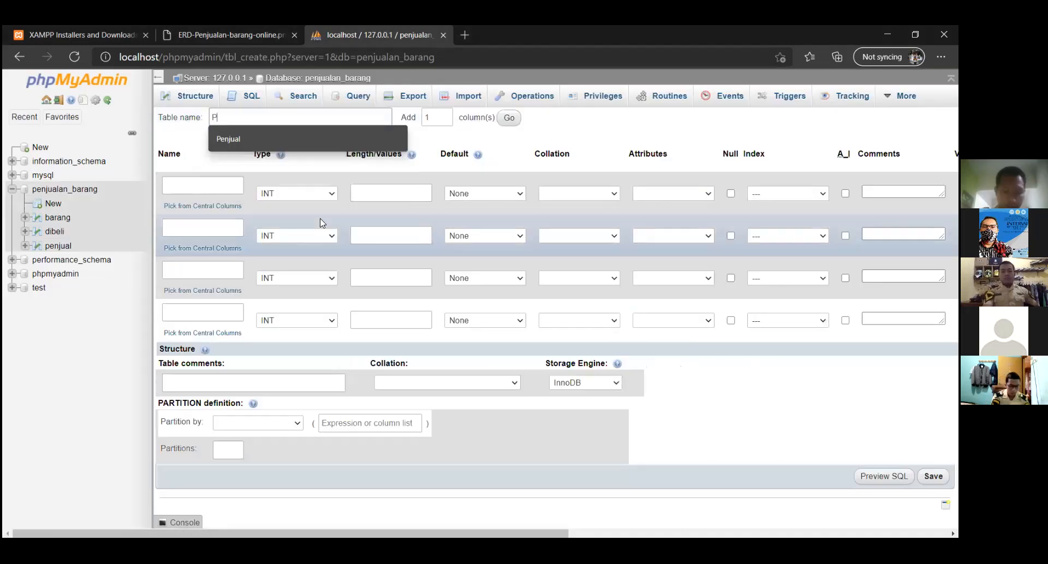
text(EMBELI)
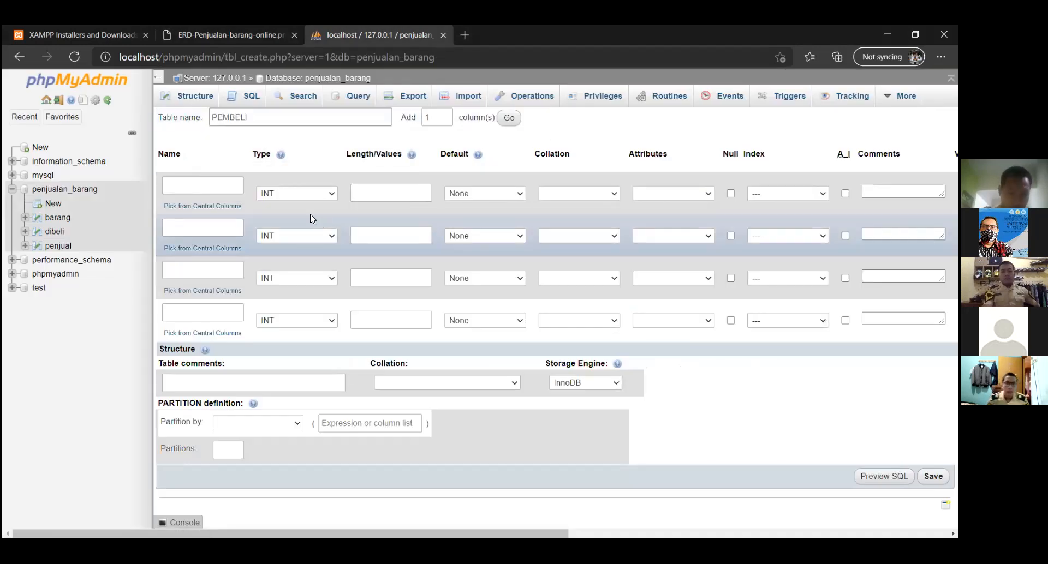
Step: Name the first column of the PEMBELI table ID_PEMBELI, following the Pembeli entity in the ERD
click(237, 38)
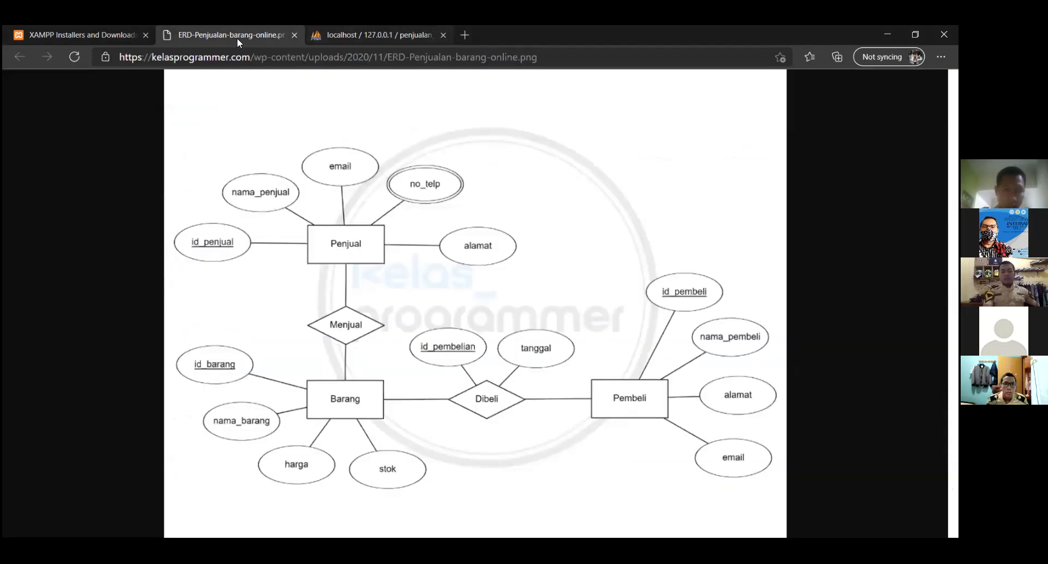
click(377, 35)
click(228, 184)
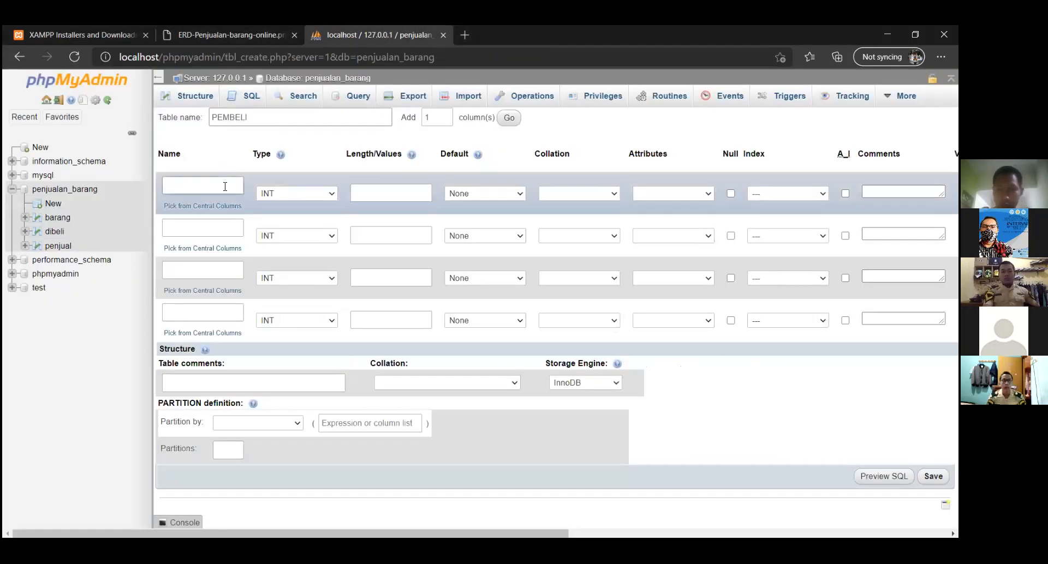
text(ID_PEMBELI)
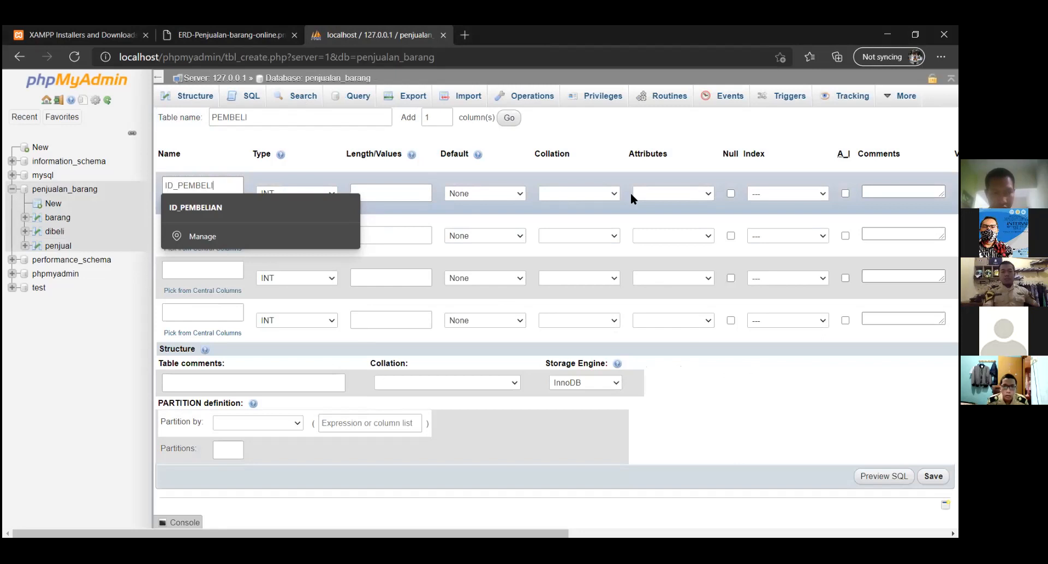
Step: Make ID_PEMBELI the primary key and enable auto-increment for it
click(798, 194)
click(795, 217)
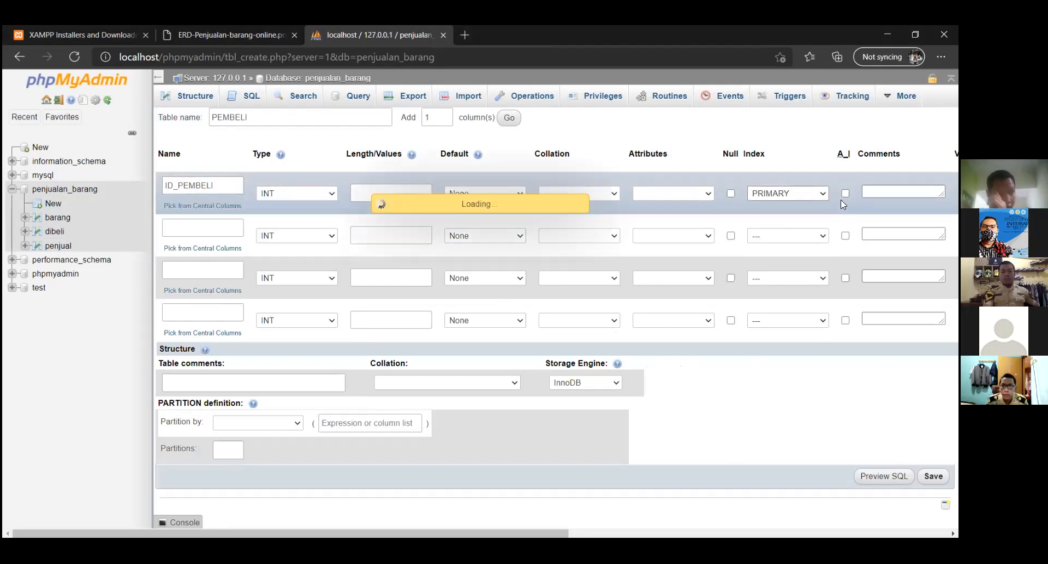
click(546, 391)
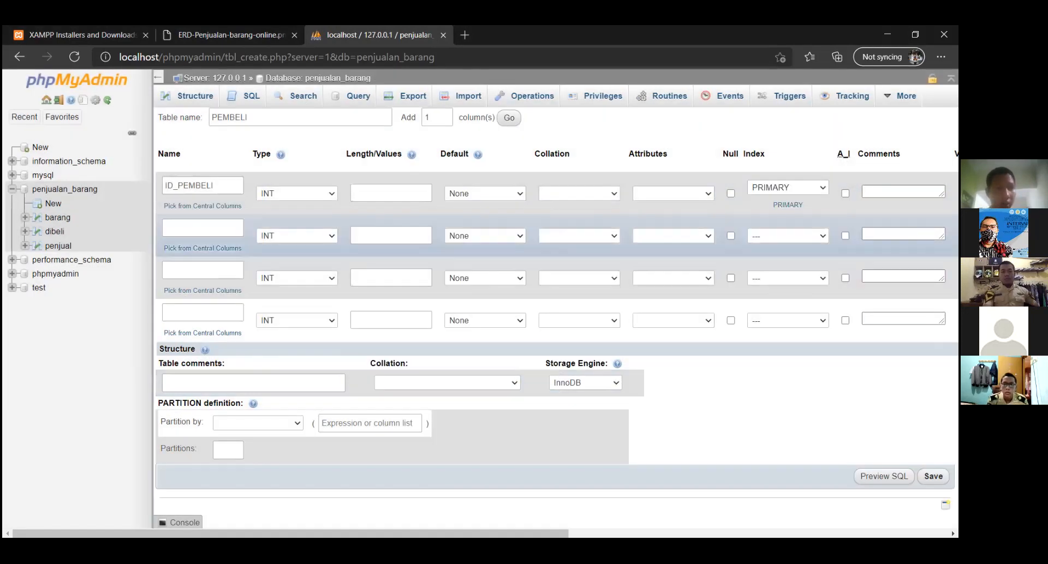
click(844, 194)
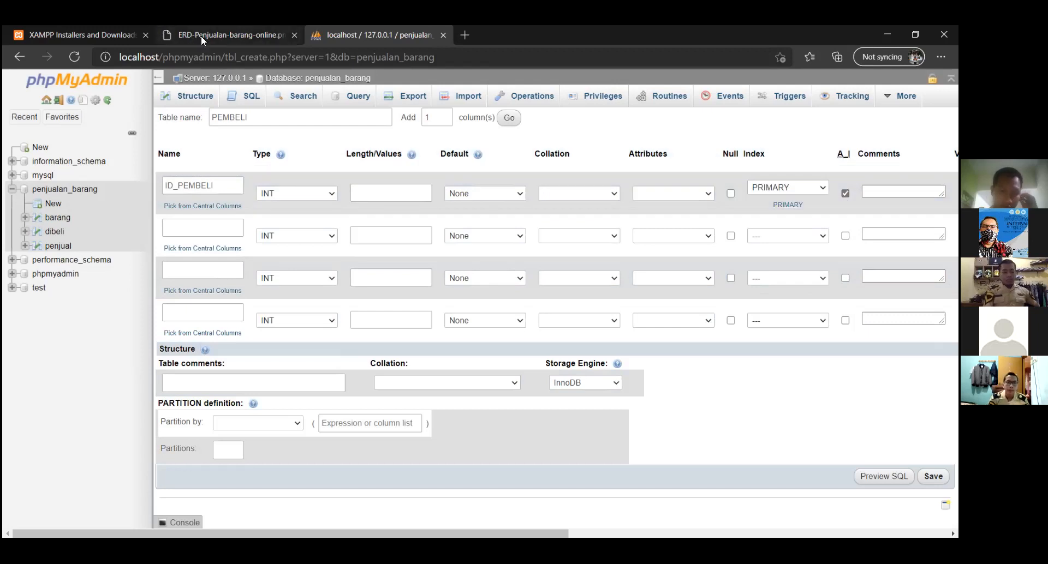
Step: Add NAMA_PEMBELI from the ERD as the second column of the PEMBELI table, with type VARCHAR and length 200
click(203, 34)
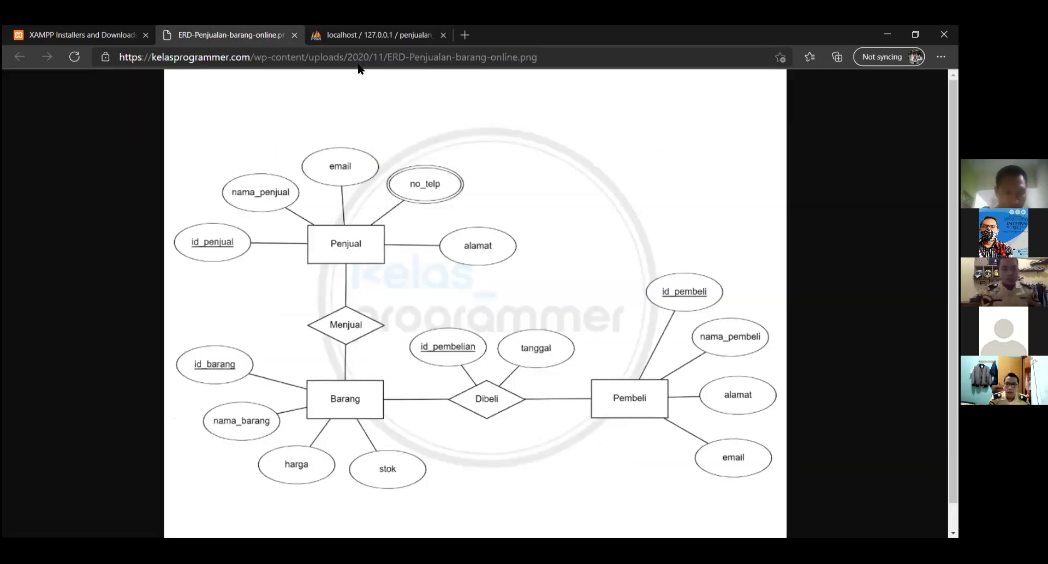
click(366, 35)
click(217, 228)
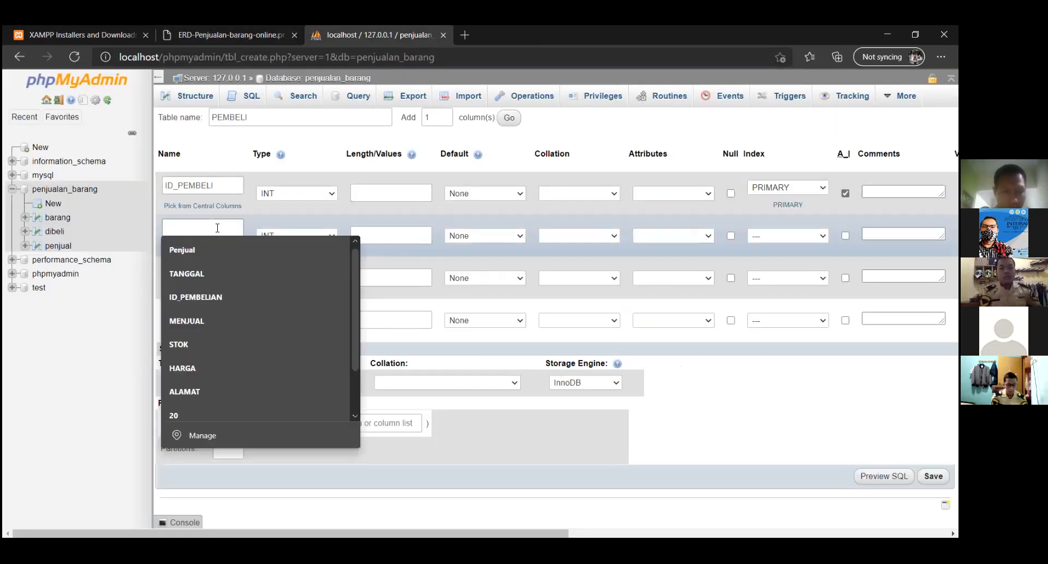
text(NAMA_PEMBELI)
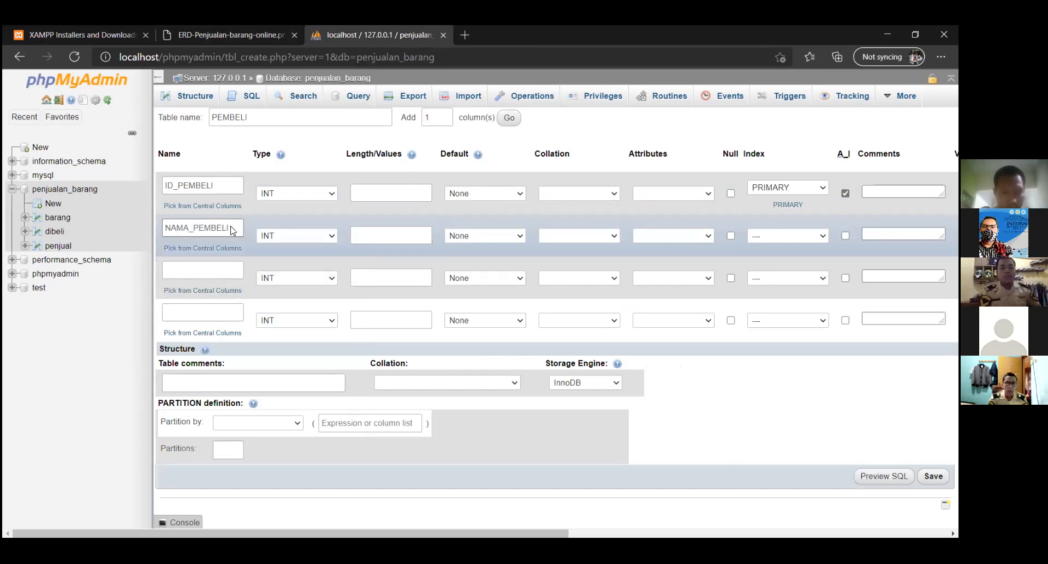
click(311, 237)
click(315, 258)
click(370, 240)
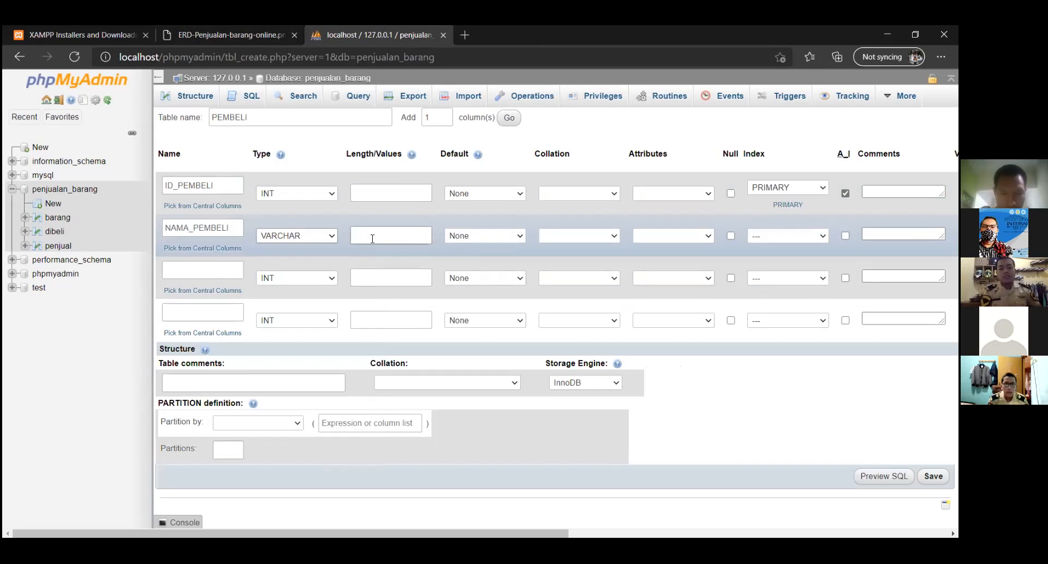
text(200)
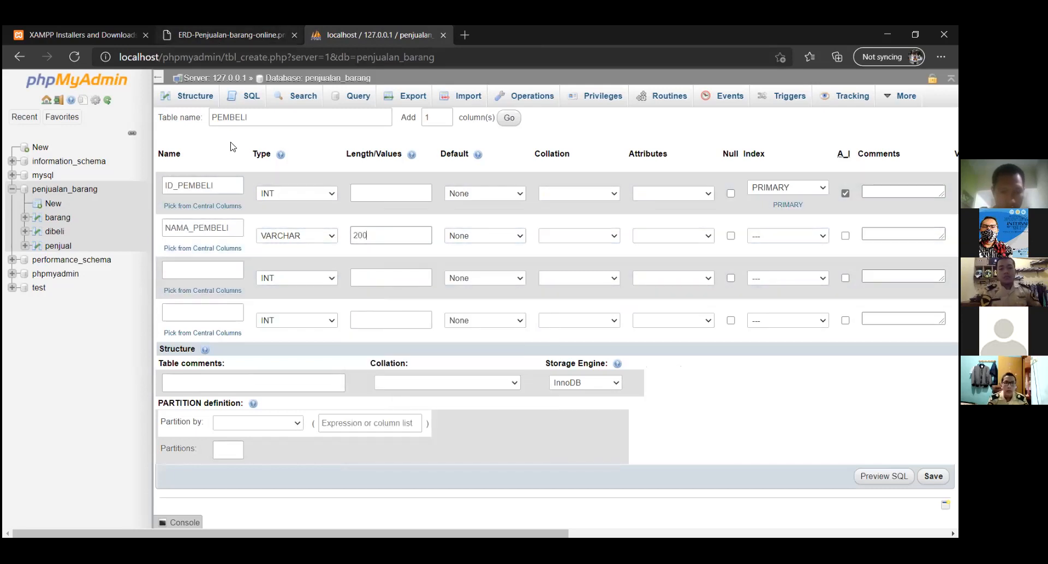
Step: Add ALAMAT from the ERD as the third column of the PEMBELI table, with type VARCHAR and length 200
click(229, 35)
click(333, 39)
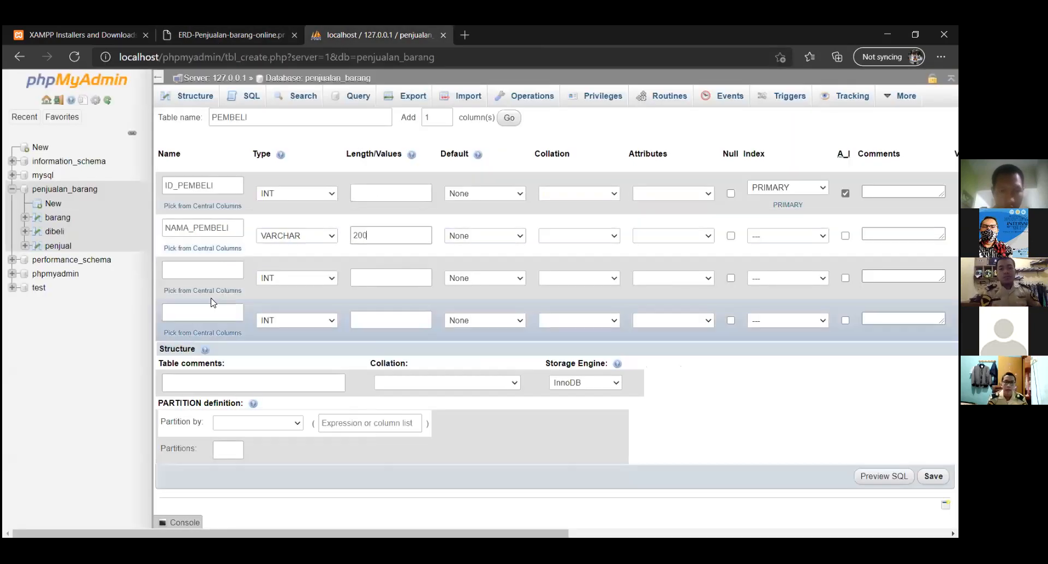
click(218, 269)
text(ALAMAT)
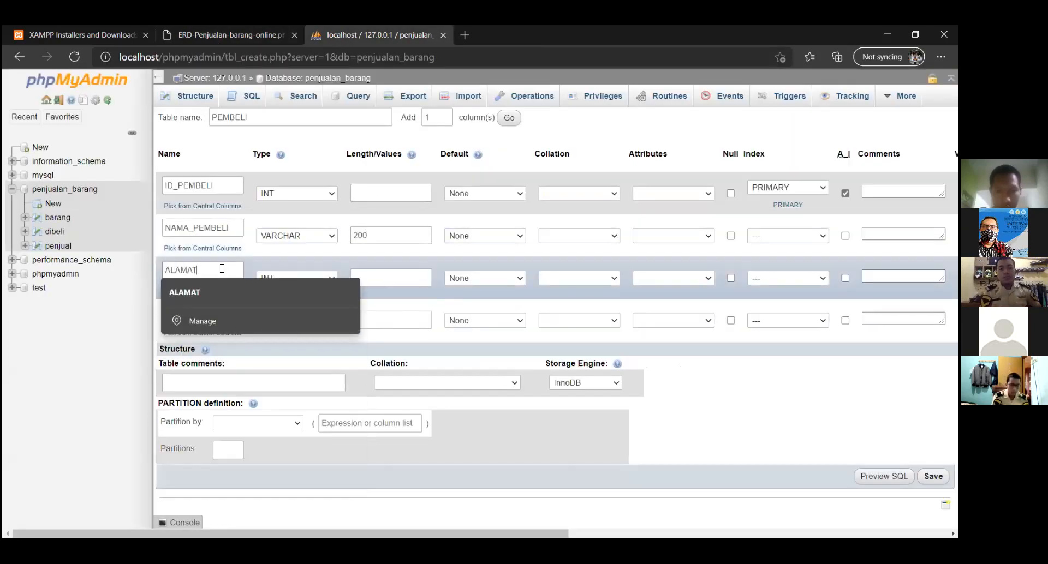
click(293, 276)
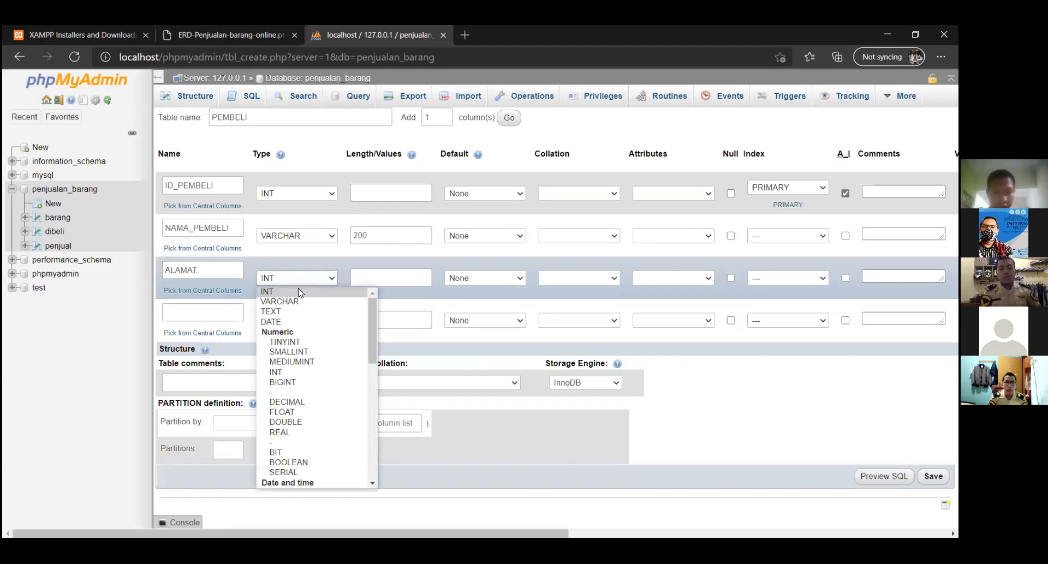
click(279, 302)
click(404, 278)
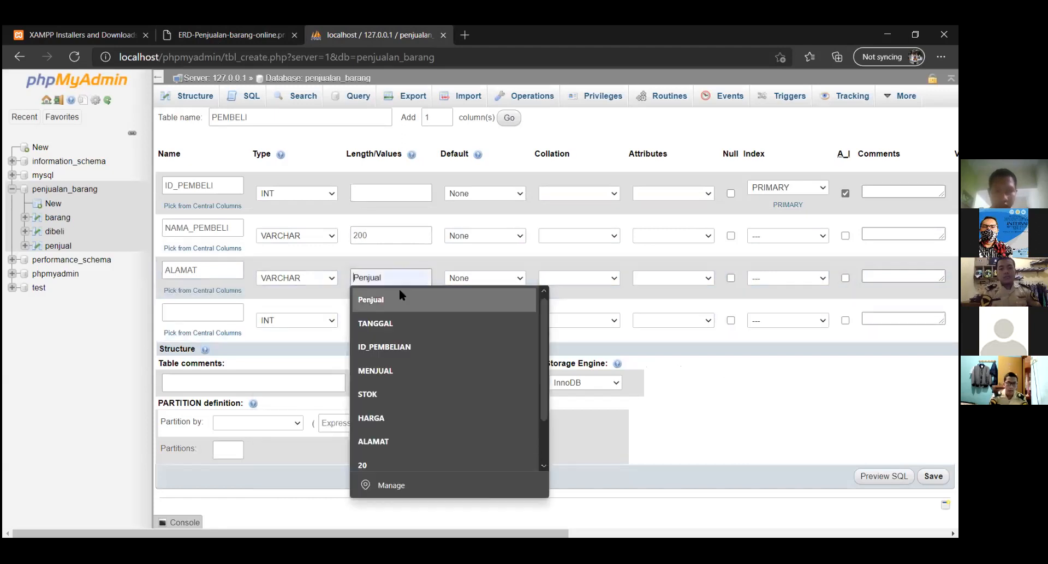
text(200)
Step: Add EMAIL from the ERD as the fourth column of the PEMBELI table, with type VARCHAR and length 200
click(228, 41)
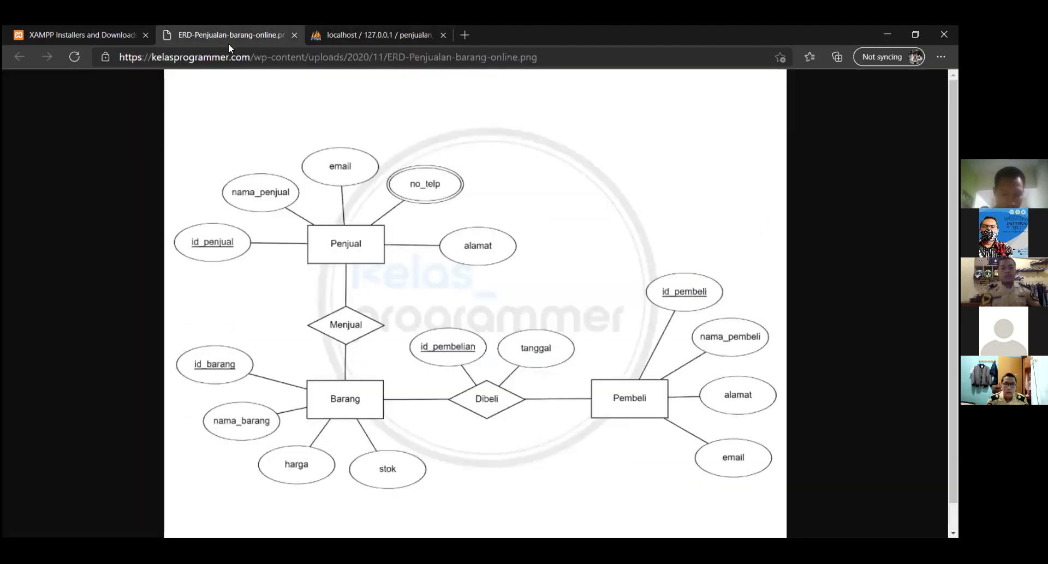
click(371, 35)
click(203, 315)
text(EMAI)
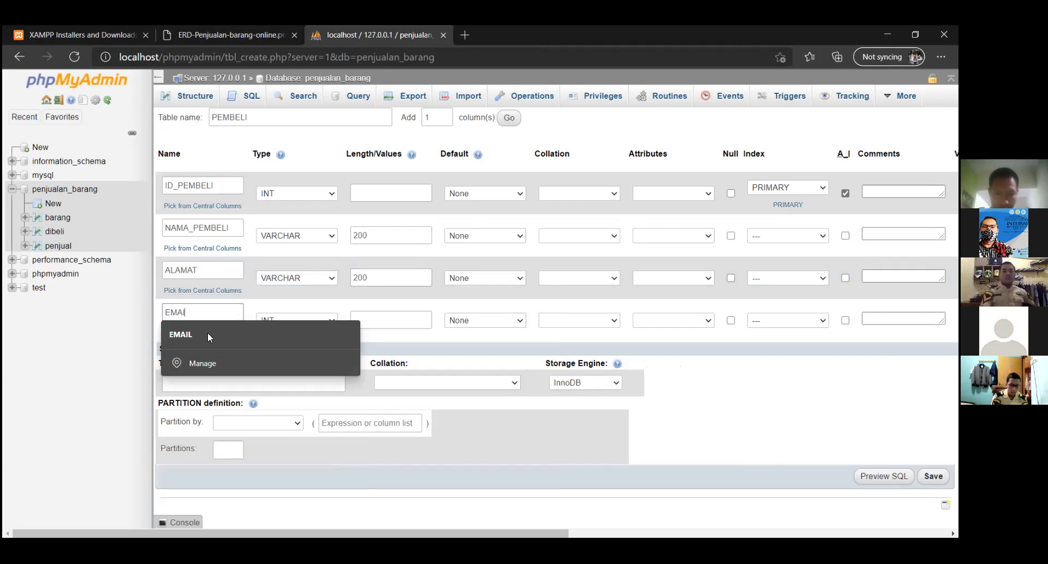
text(L)
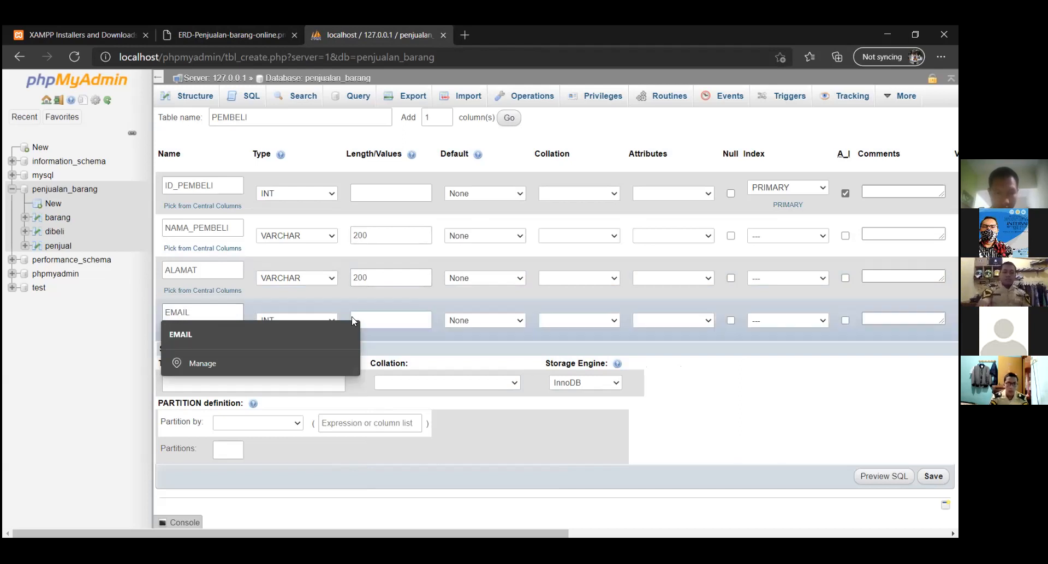
click(772, 421)
click(332, 321)
click(336, 345)
click(418, 316)
text(2)
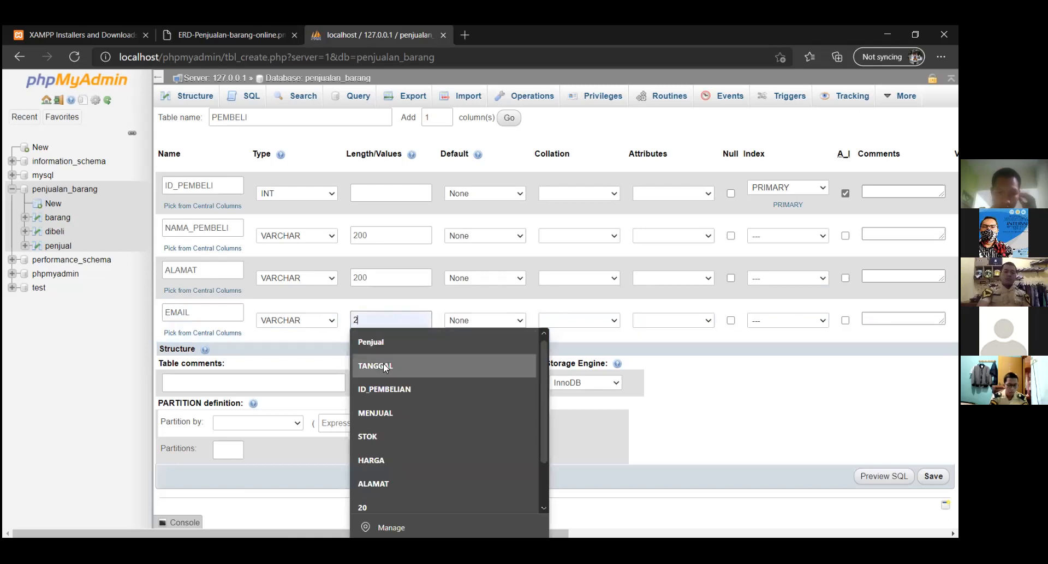
text(00)
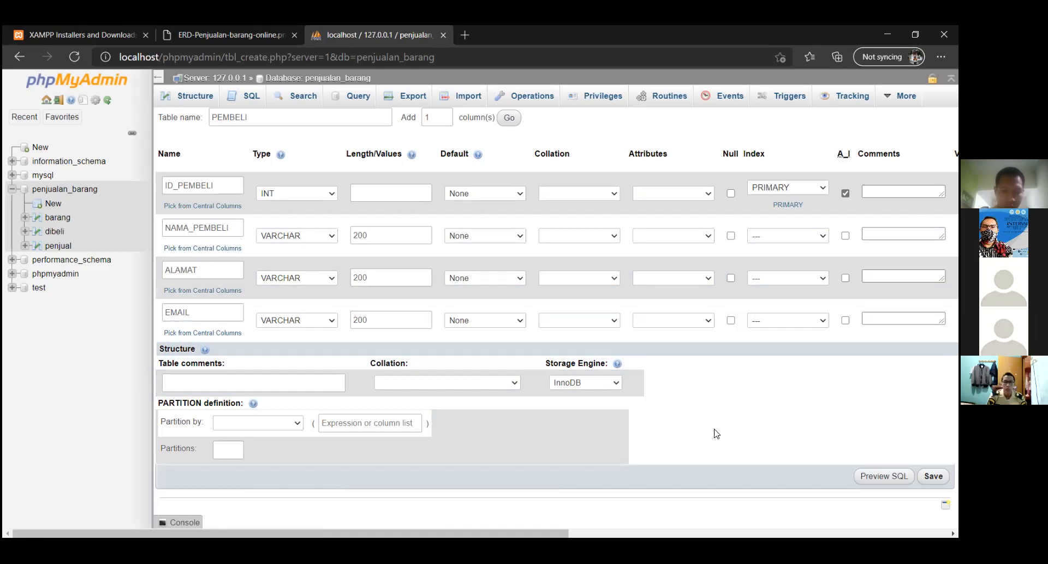
Step: Compare the columns entered for the PEMBELI table with the attributes of the Pembeli entity in the ERD
click(225, 33)
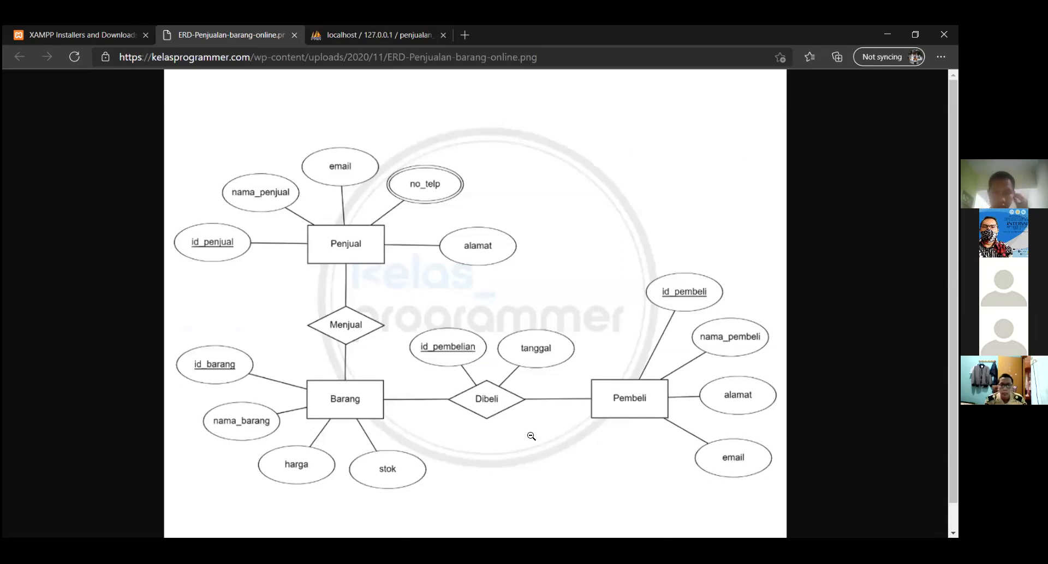
click(334, 42)
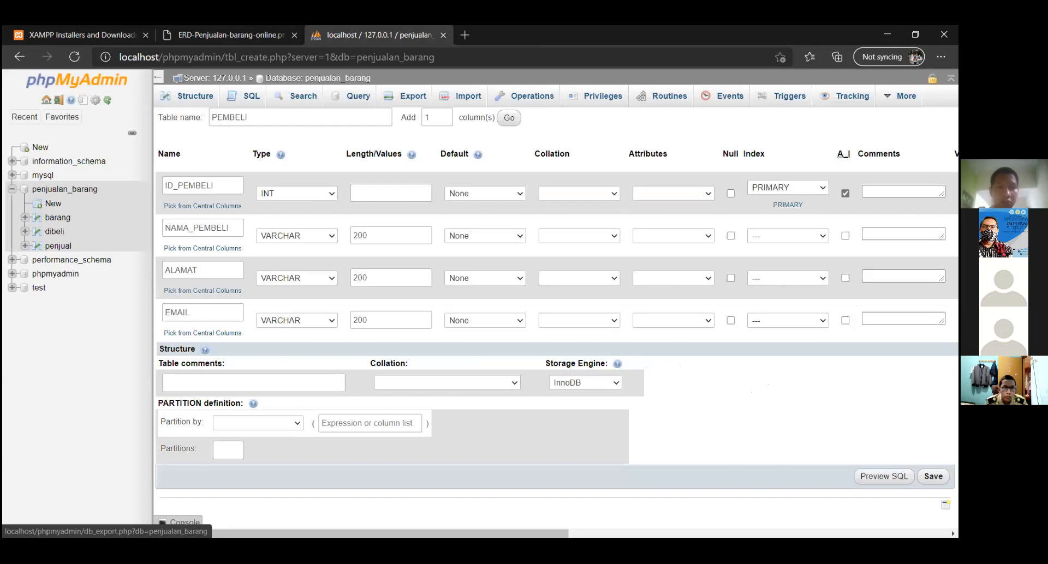
click(491, 550)
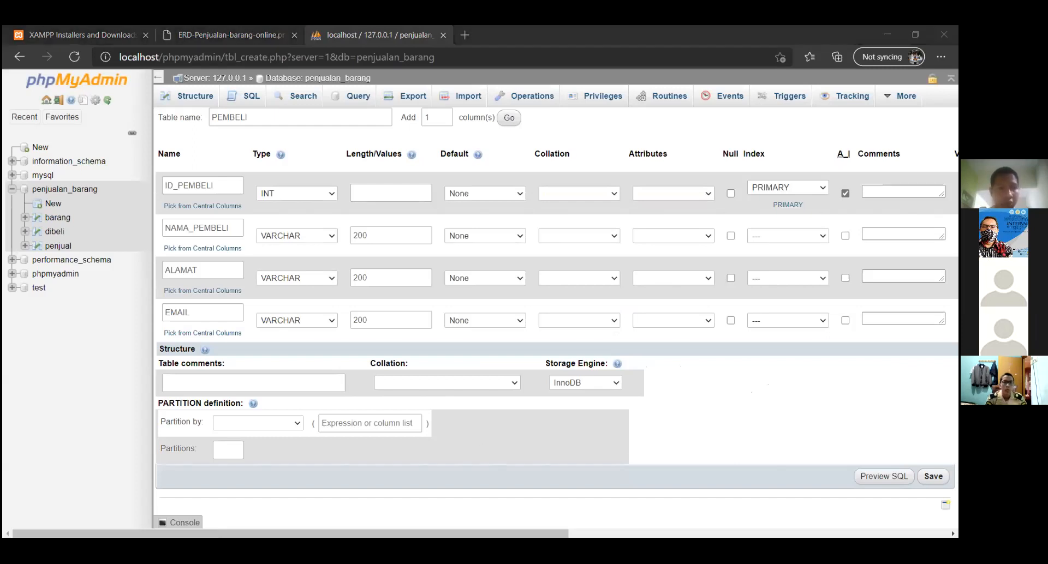
Step: Save the new PEMBELI table with its entered columns
click(707, 463)
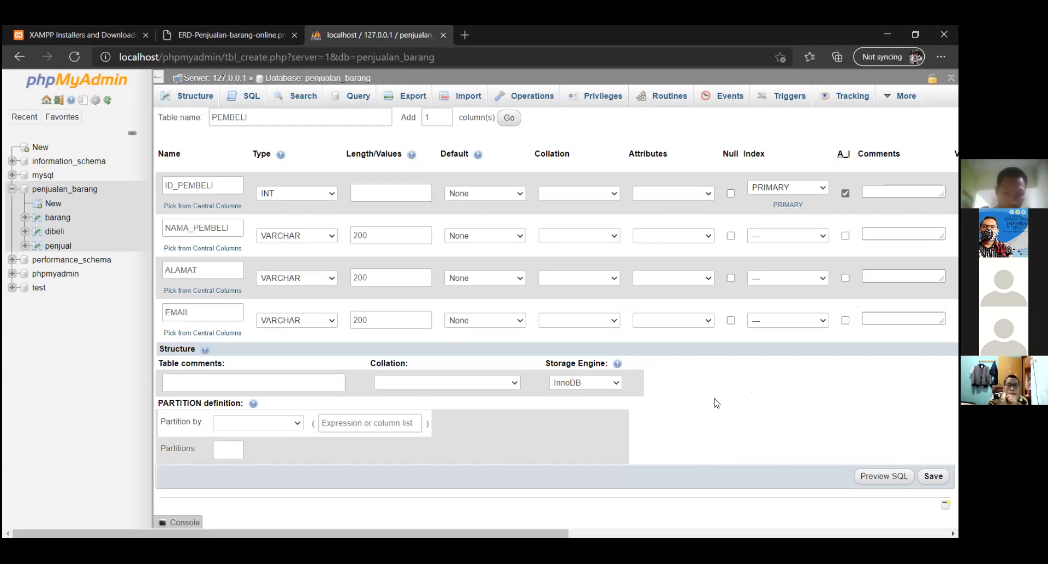
click(933, 475)
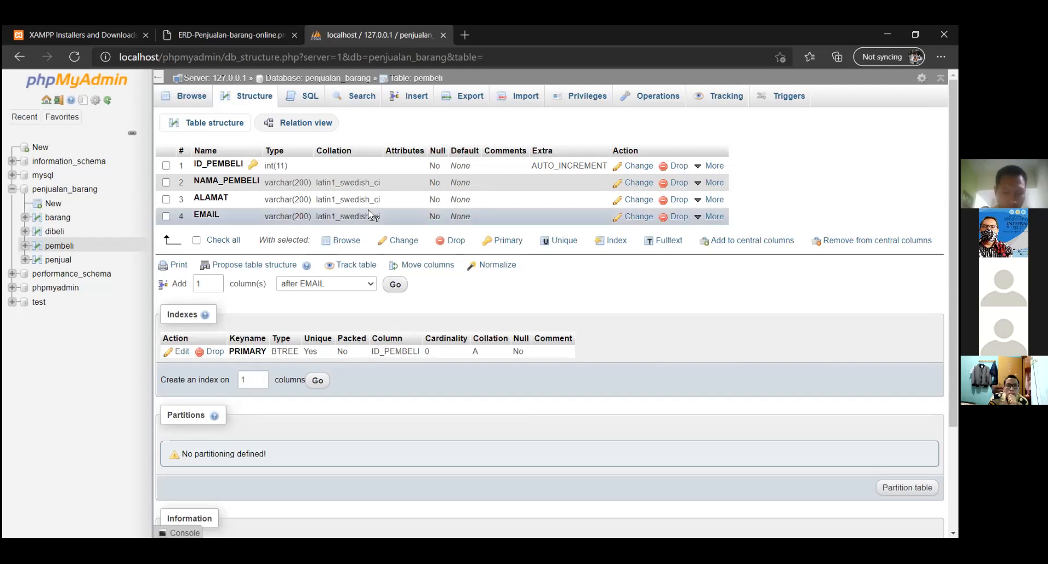
Step: Open the dibeli table and review its structure and relation settings against the Dibeli relationship in the ERD
click(54, 233)
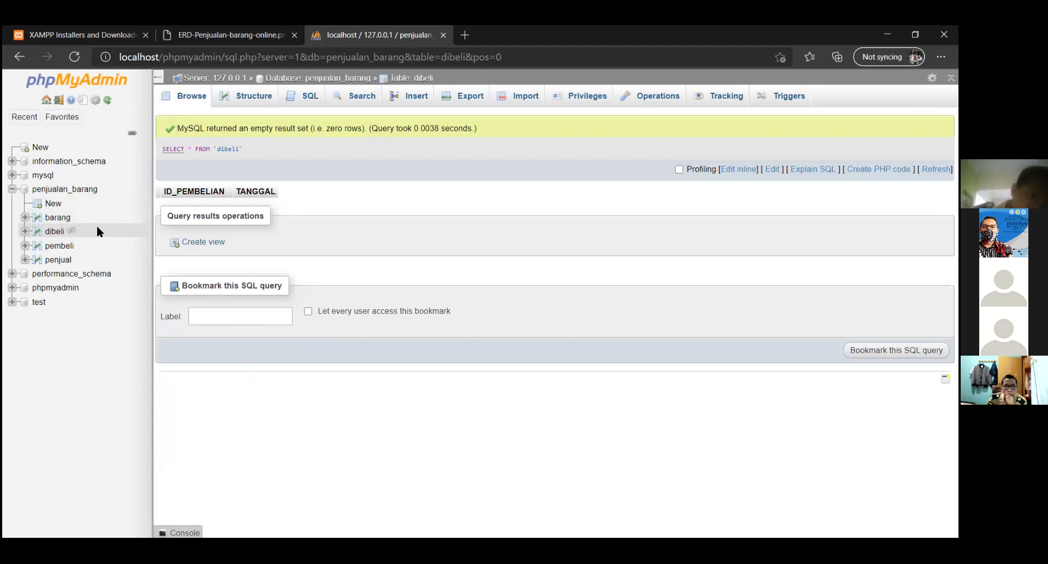
click(234, 34)
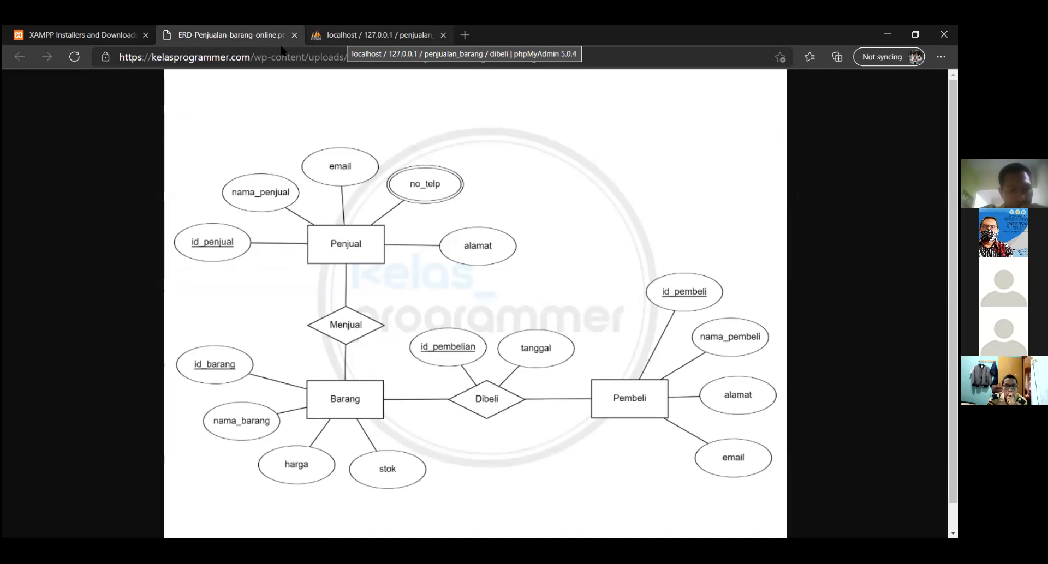
click(371, 35)
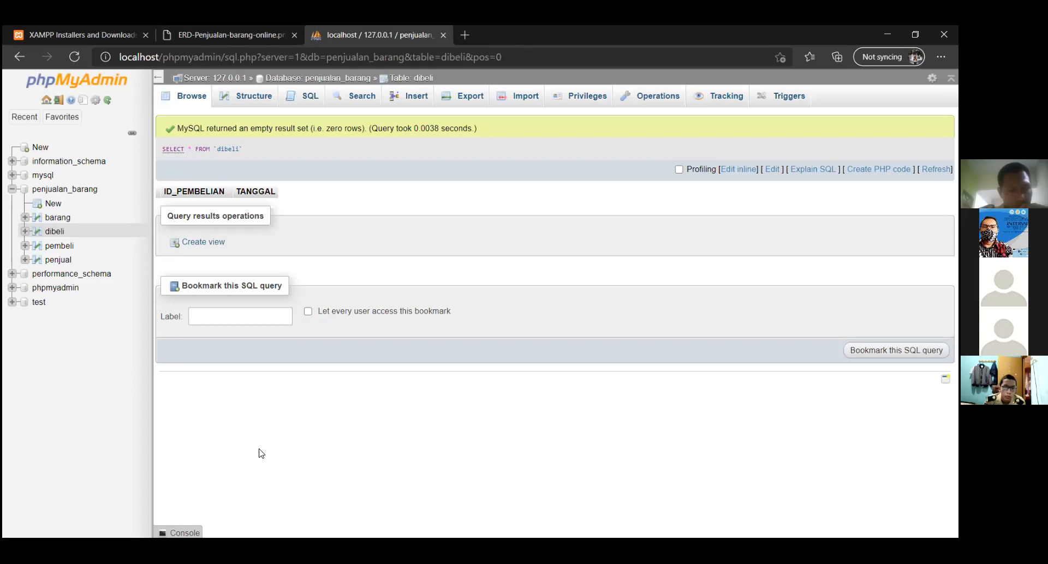
click(240, 97)
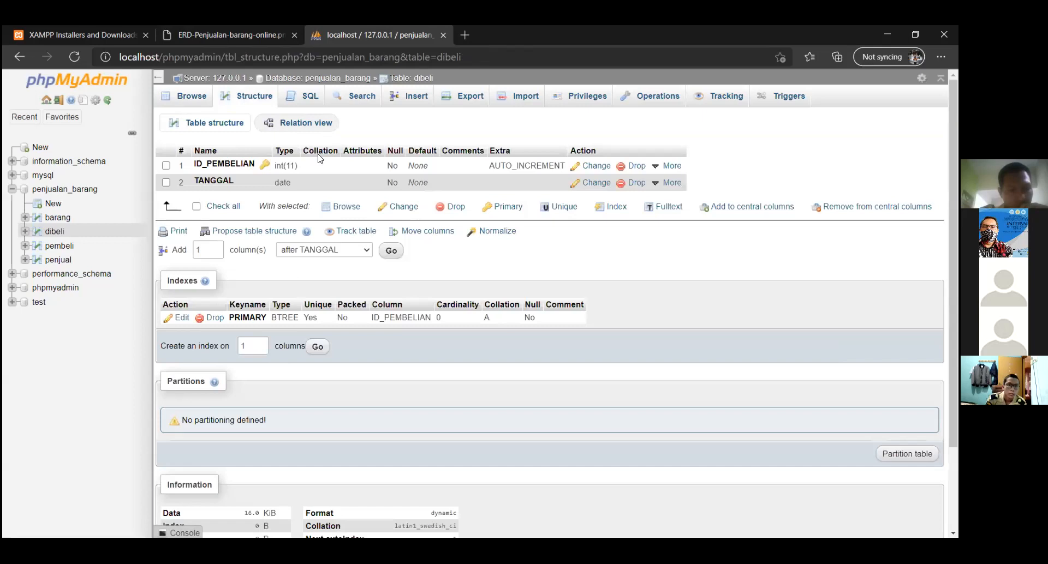
click(294, 127)
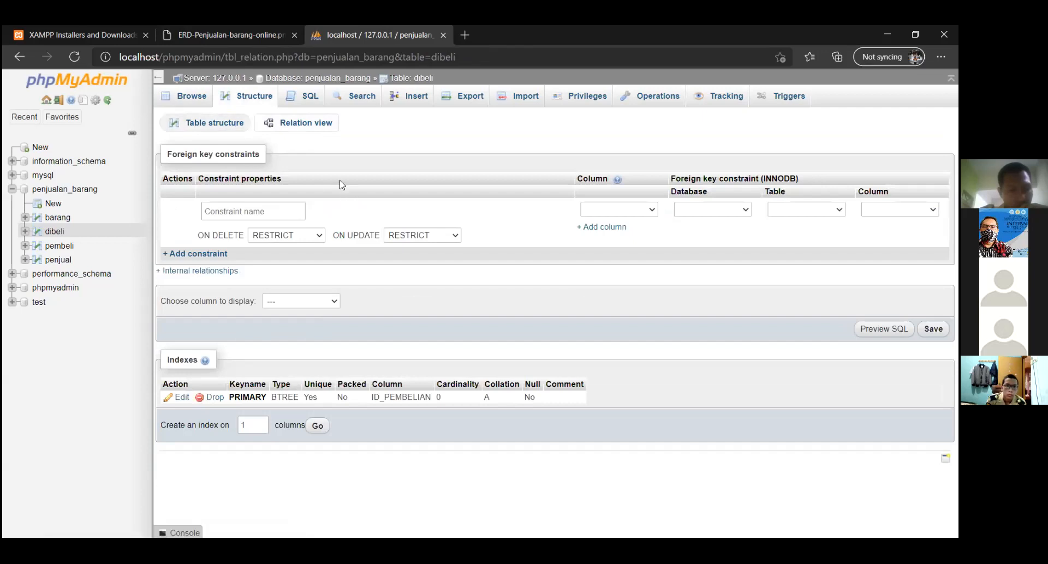
click(212, 128)
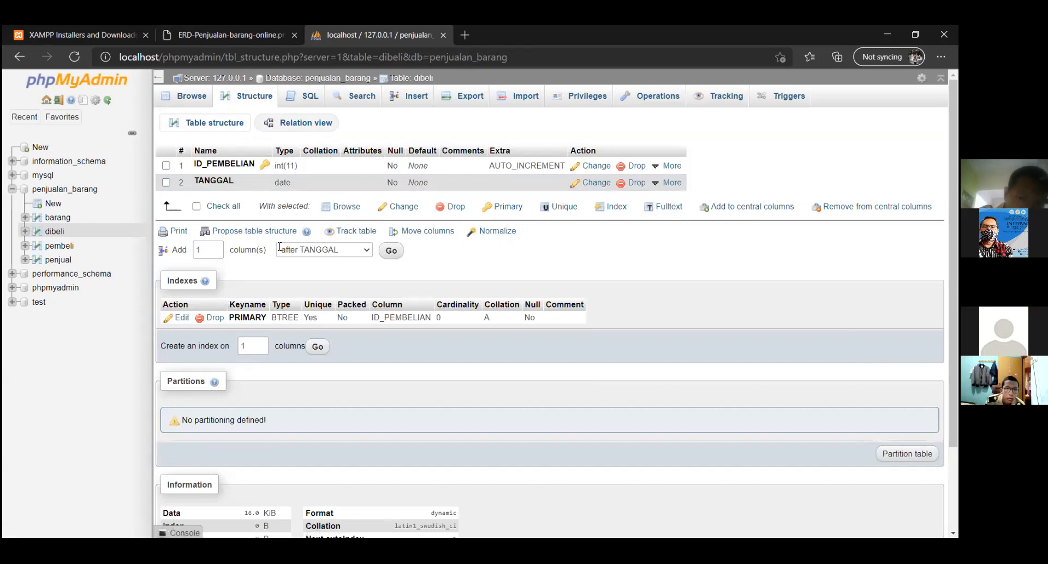
Step: Request two additional columns after TANGGAL in the dibeli table, and check which entities Dibeli connects in the ERD
click(217, 248)
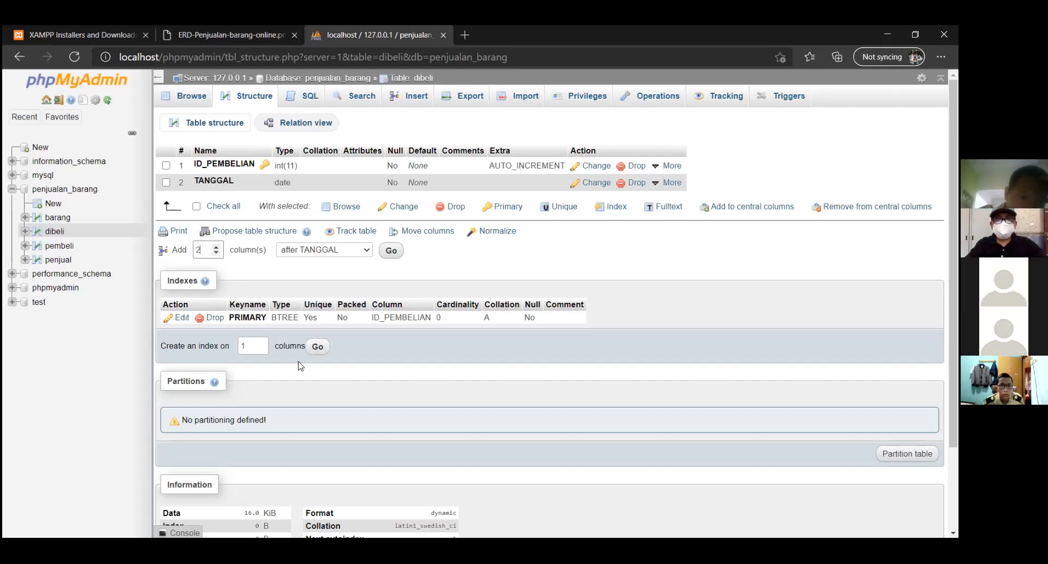
click(391, 252)
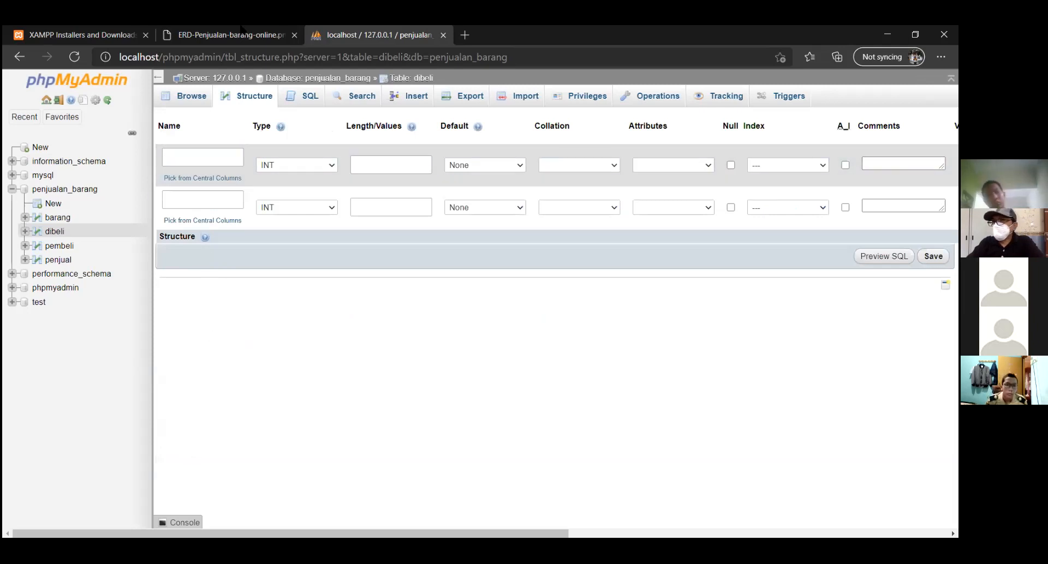
click(234, 34)
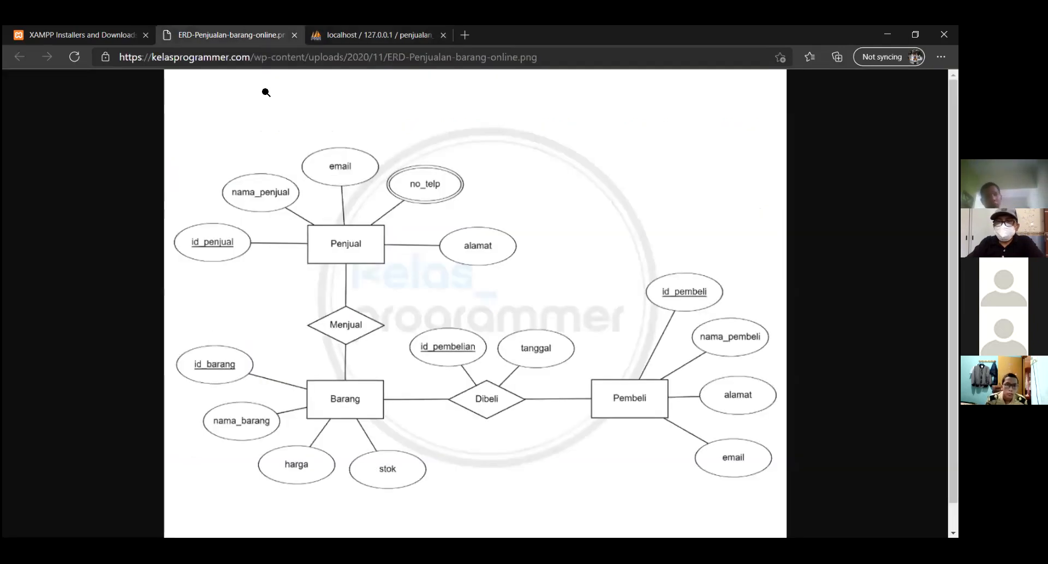
click(338, 42)
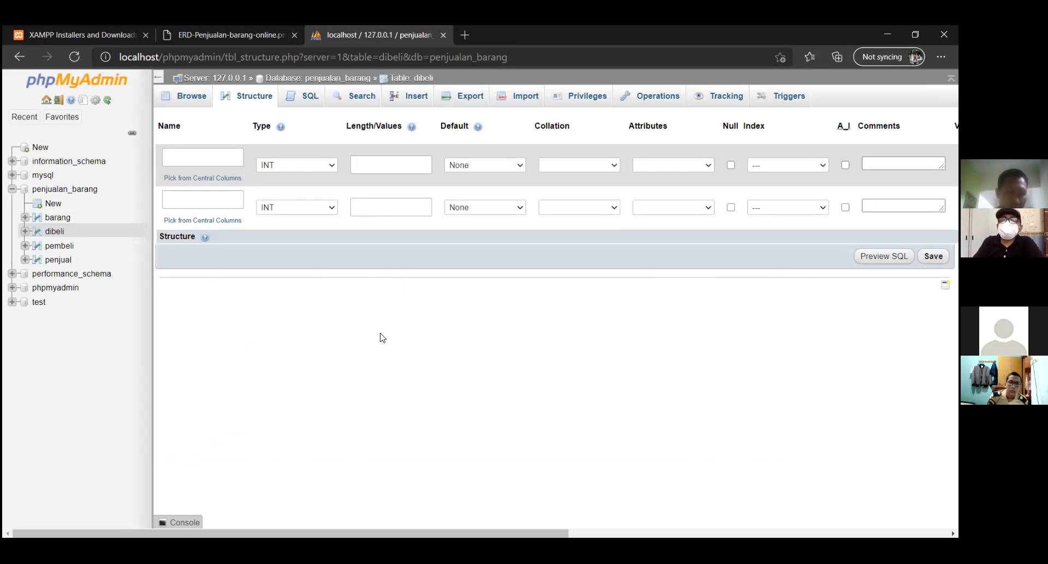
click(233, 36)
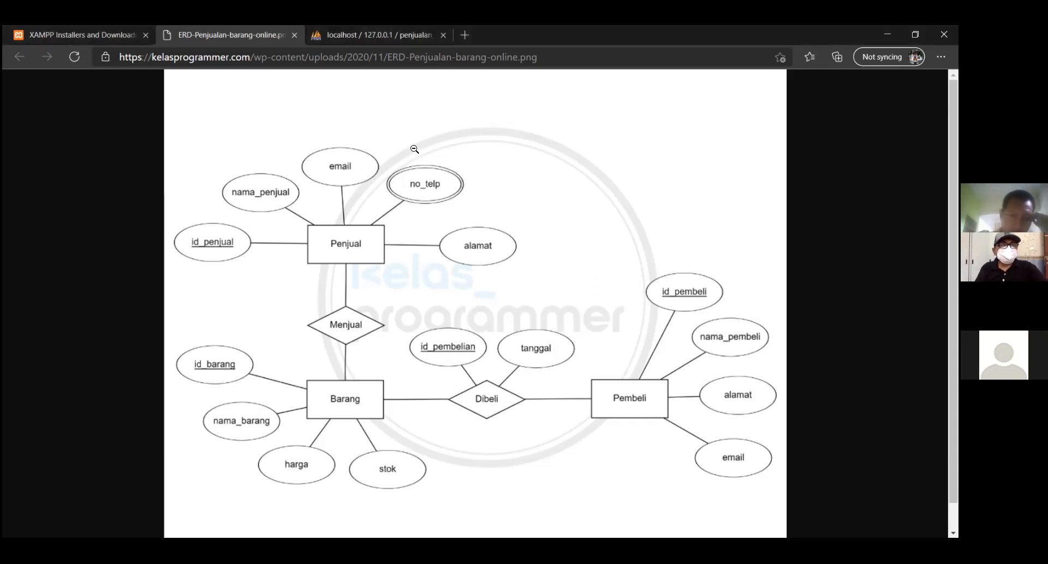
click(328, 44)
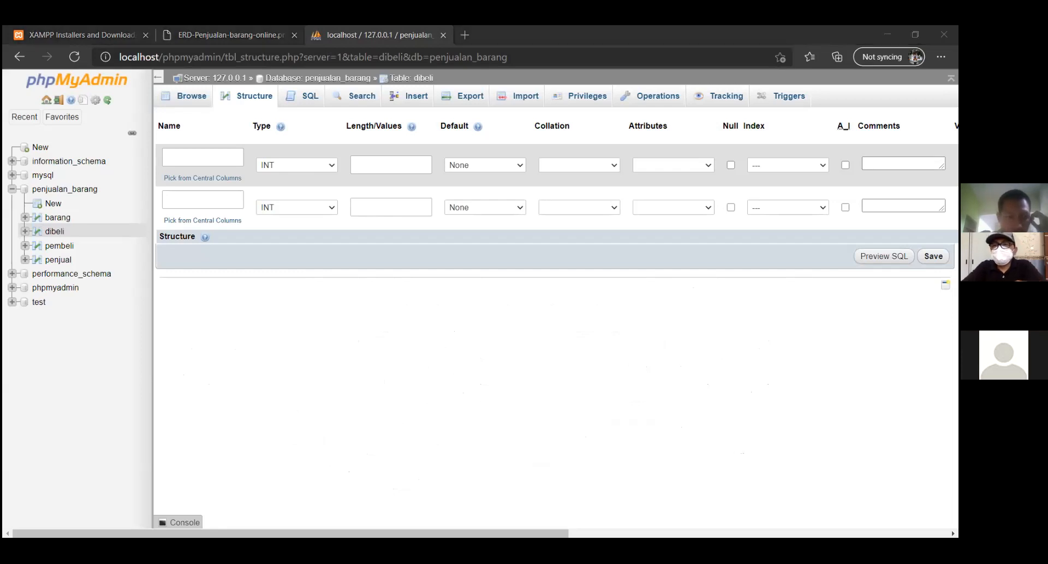
Step: Name the first new column of the dibeli table BARANG
click(201, 144)
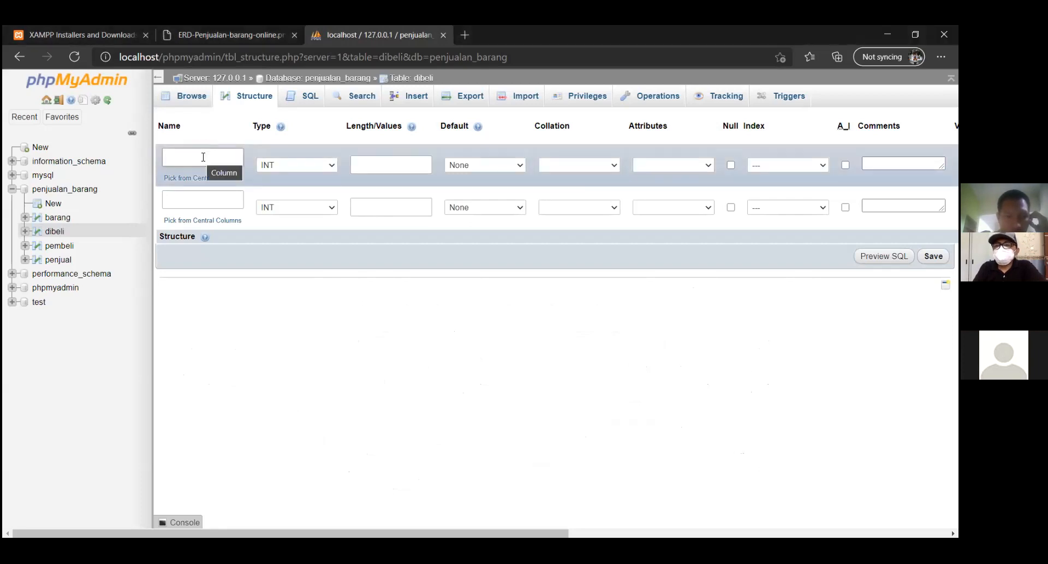
click(203, 157)
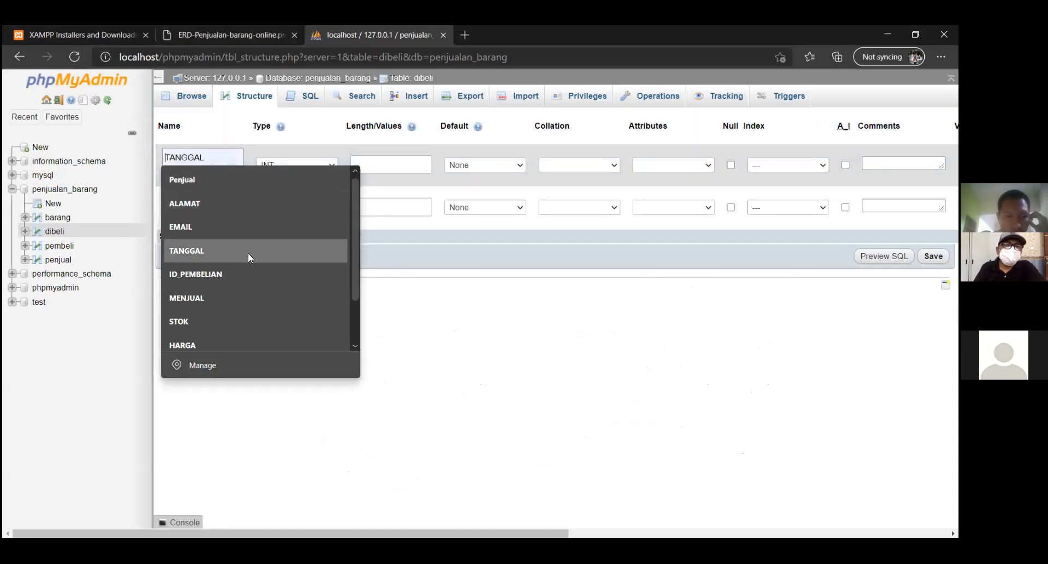
text(BARANG)
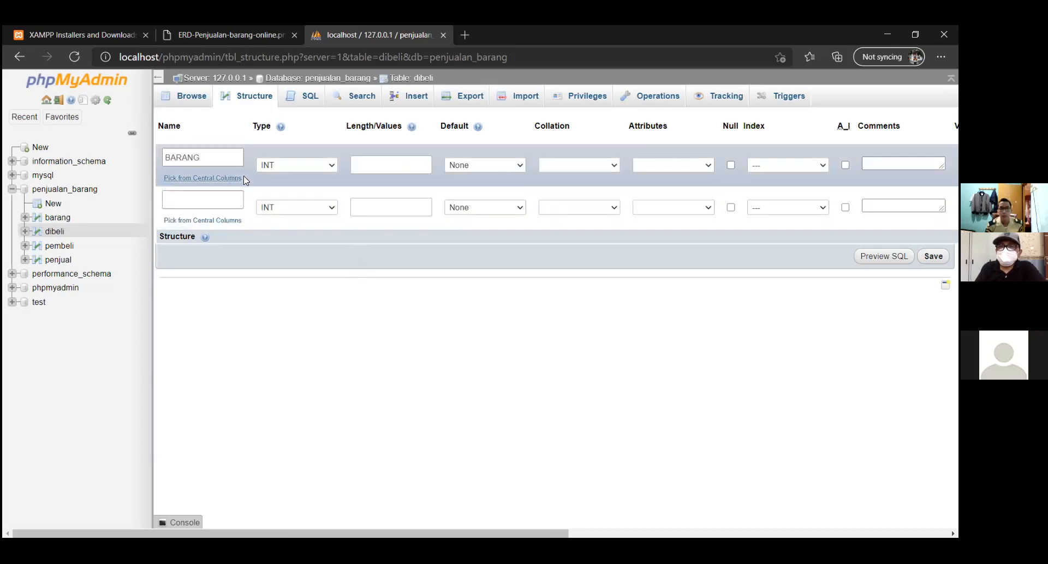
Step: Try type VARCHAR with length 200 for the BARANG column, and revert it to INT without a length
click(313, 171)
click(313, 186)
click(393, 169)
text(200)
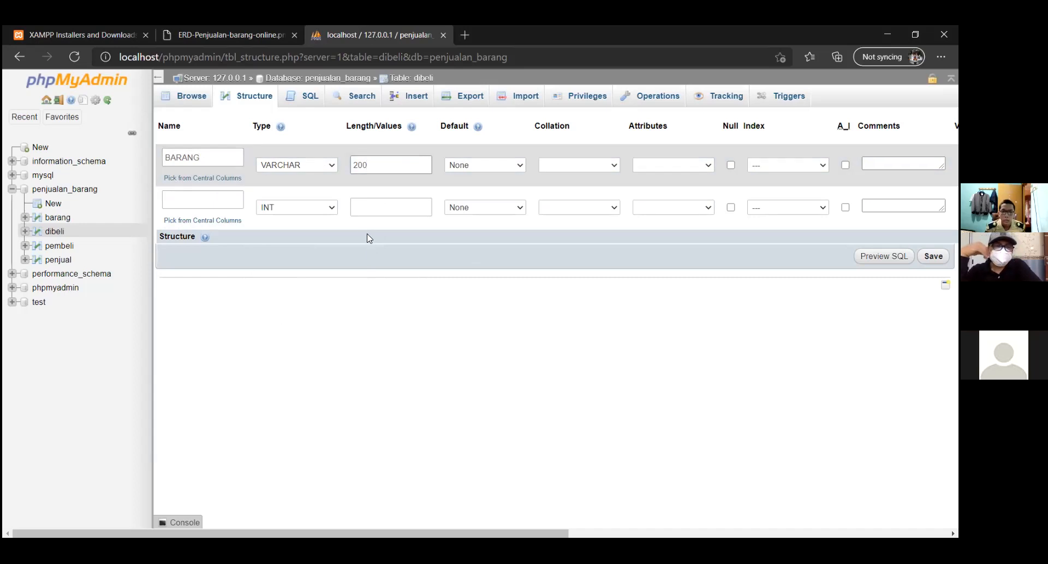
click(329, 165)
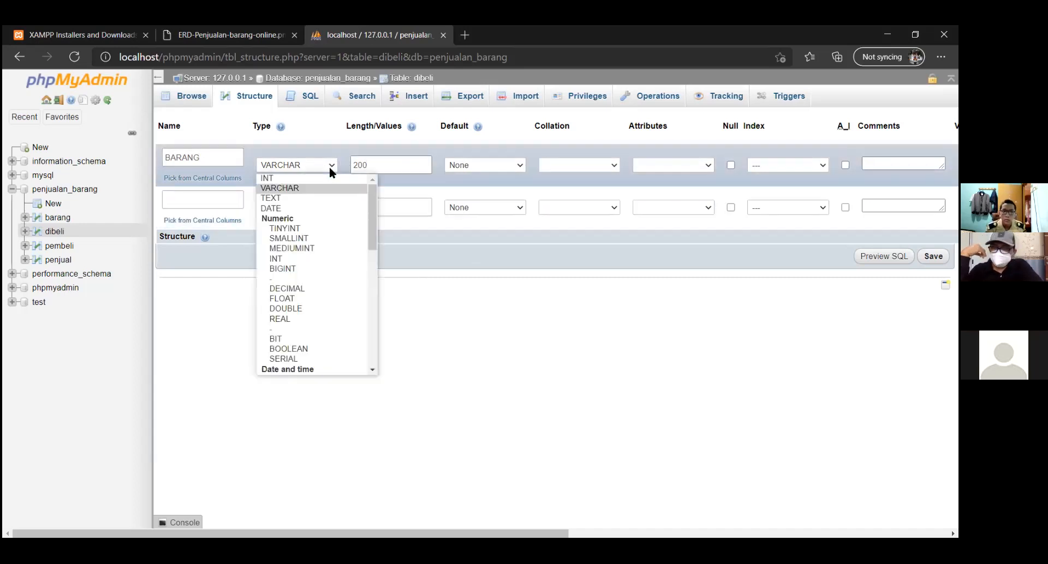
click(463, 329)
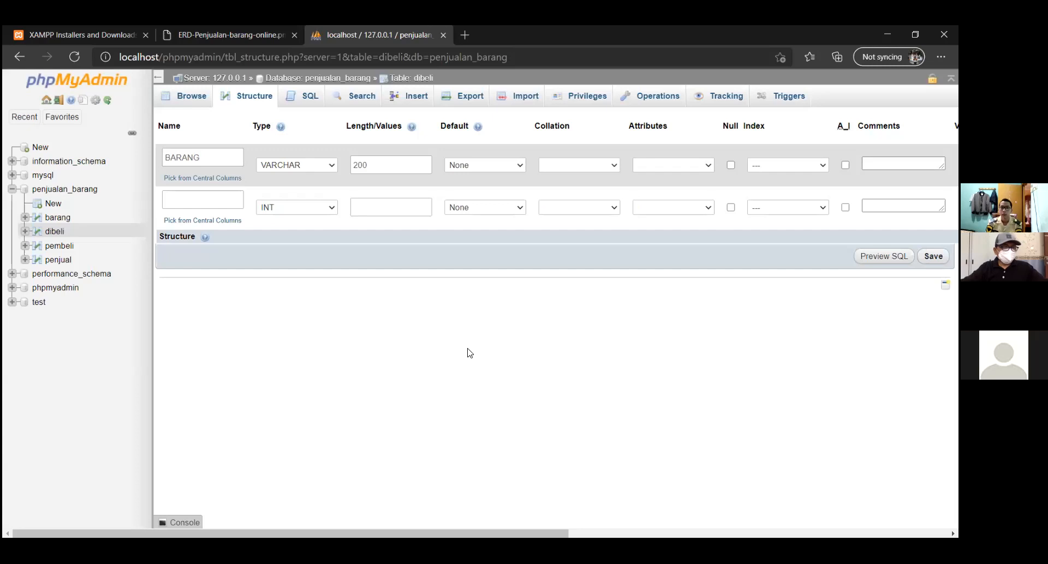
key(BackSpace)
click(327, 166)
click(325, 178)
Step: Name the second new column PEMBELI after checking the ERD, keep its type INT, and save both columns to the dibeli table
click(209, 200)
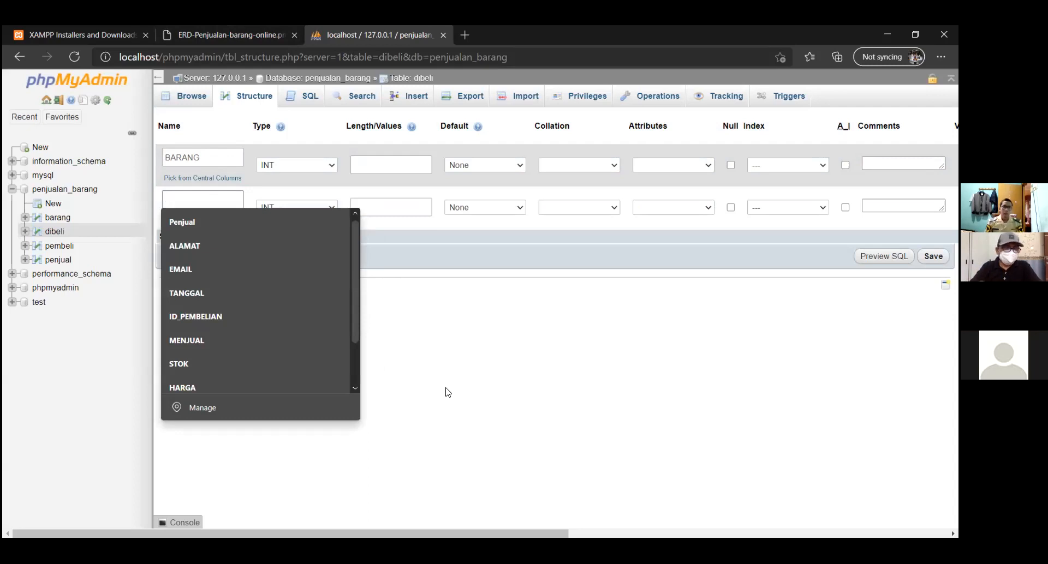
click(211, 36)
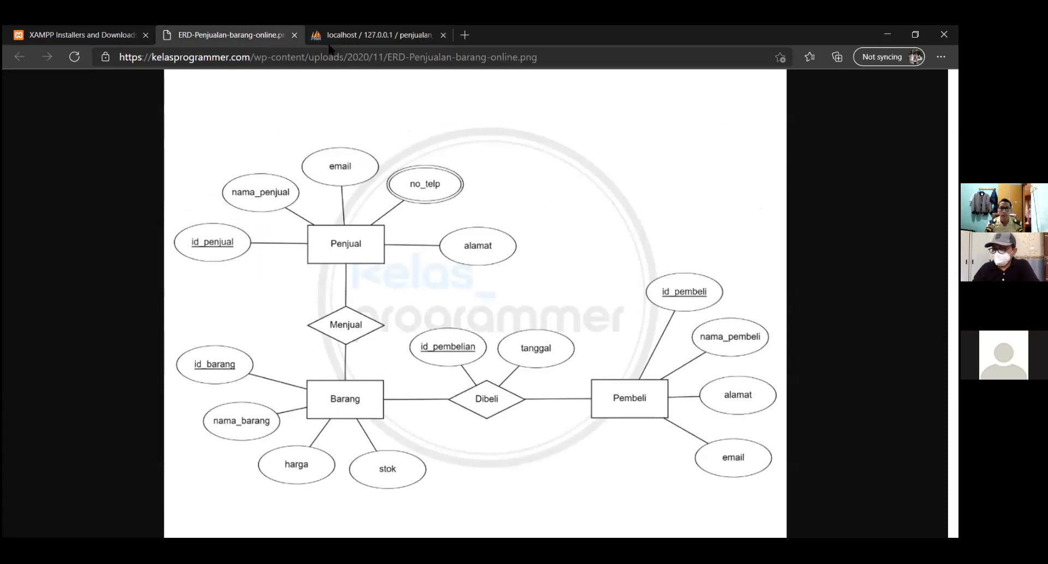
click(371, 35)
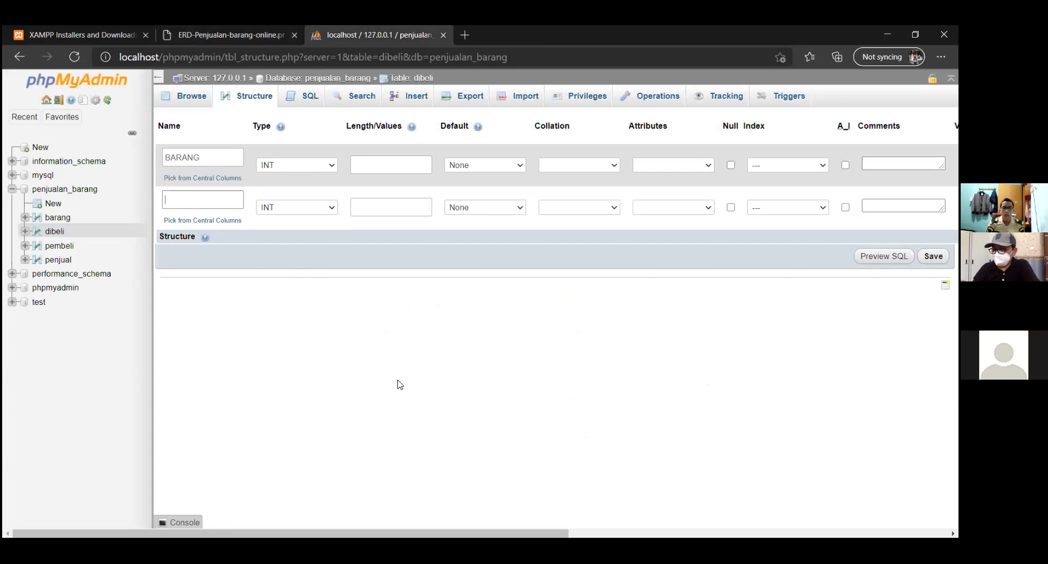
text(EMBELI)
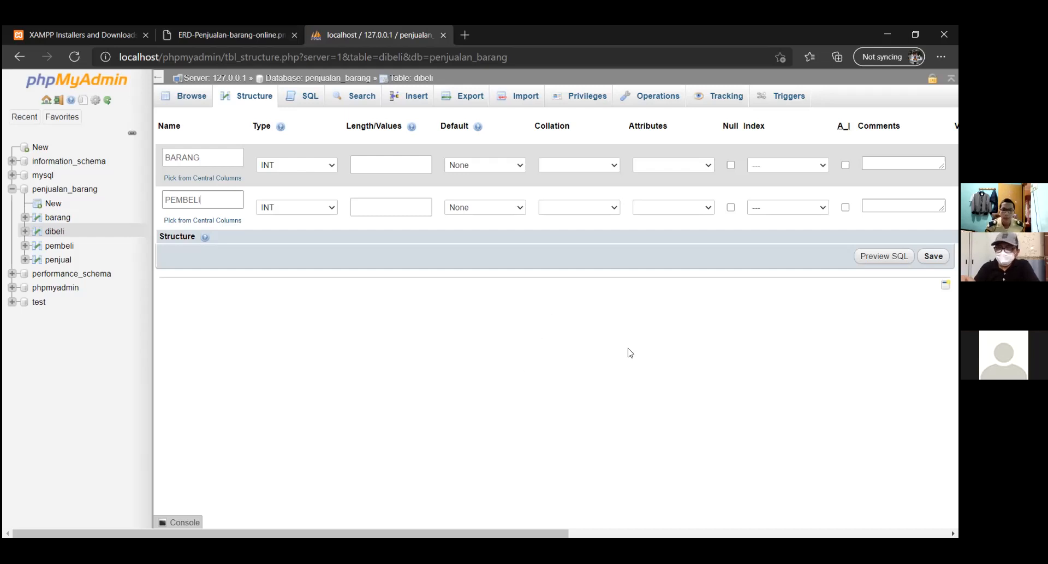
key(Return)
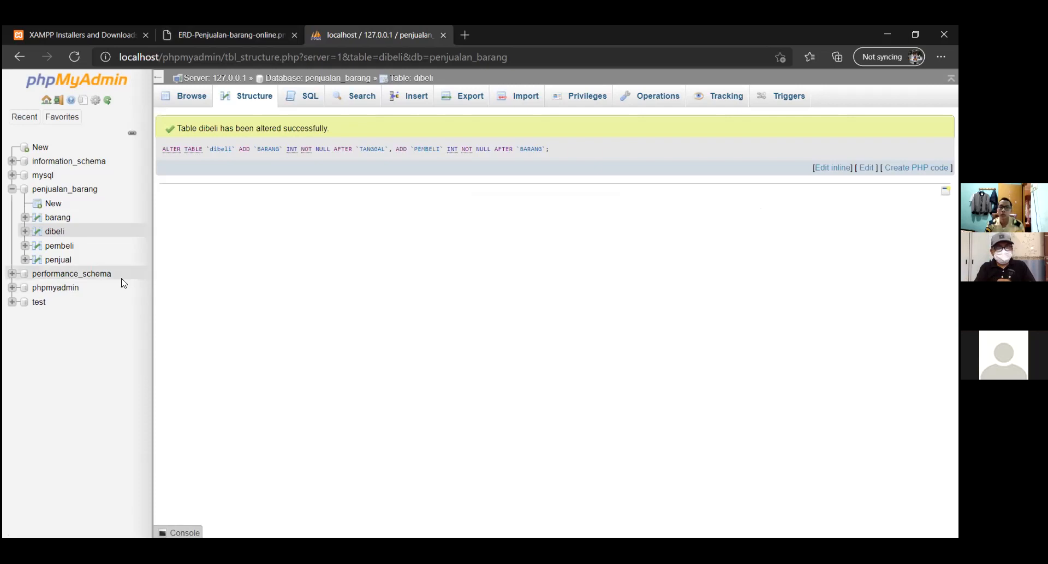
Step: Open the dibeli table's relation view for defining foreign key constraints
click(54, 232)
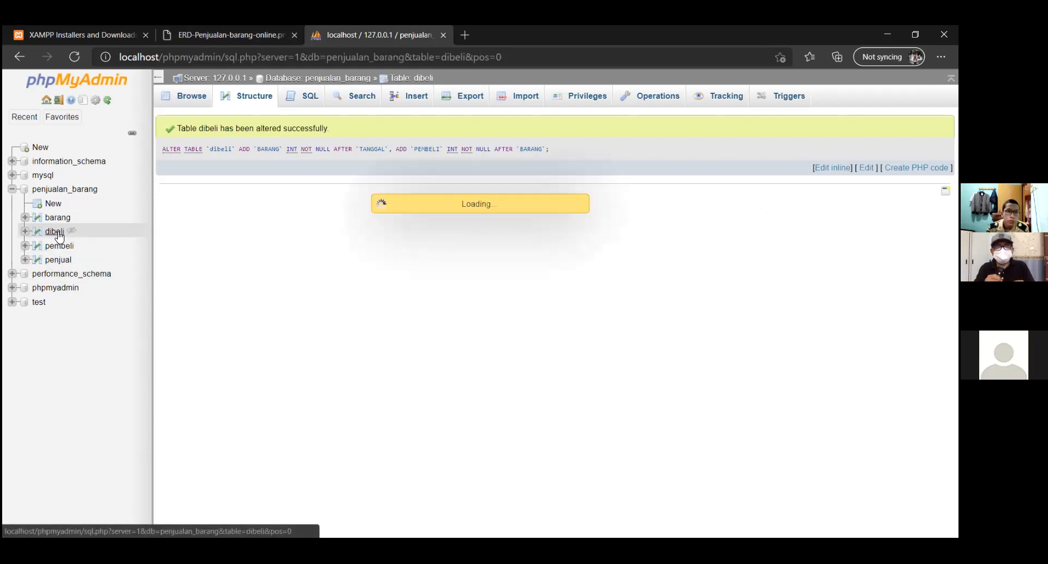
click(239, 101)
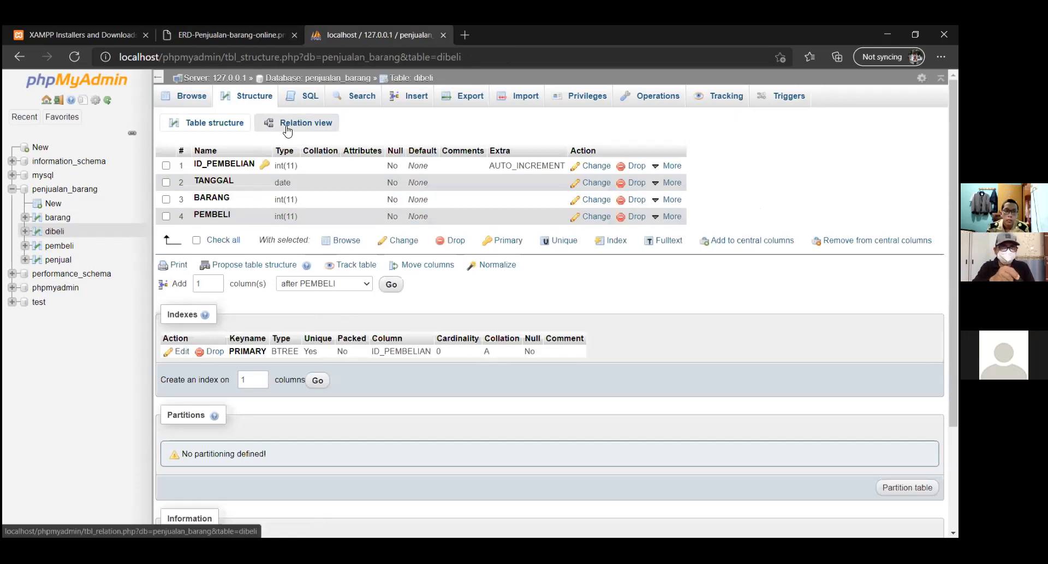
click(288, 126)
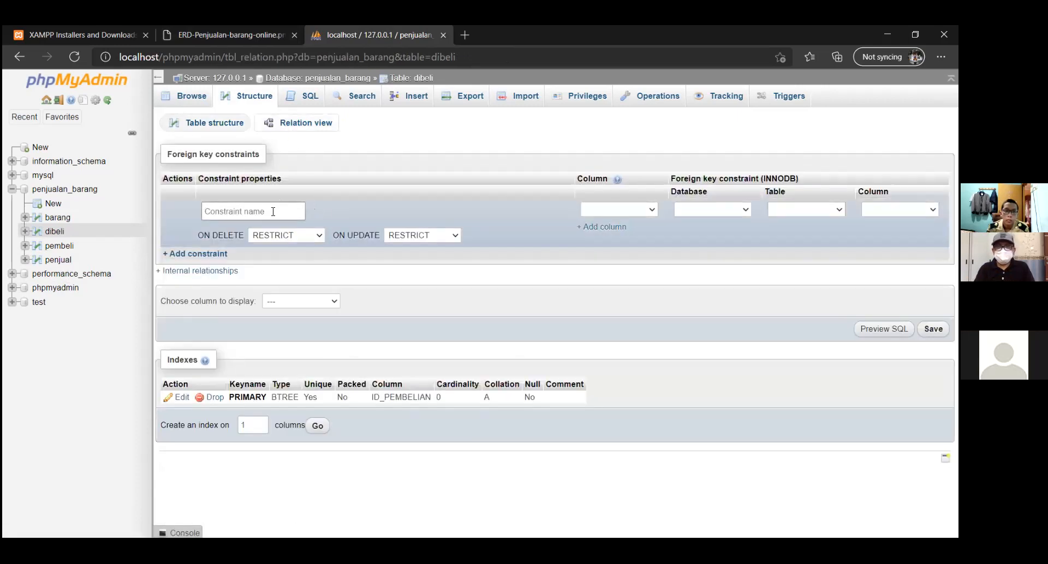
Step: Choose BARANG as the column of the dibeli table's first foreign key constraint, checking the choice against the ERD
click(648, 212)
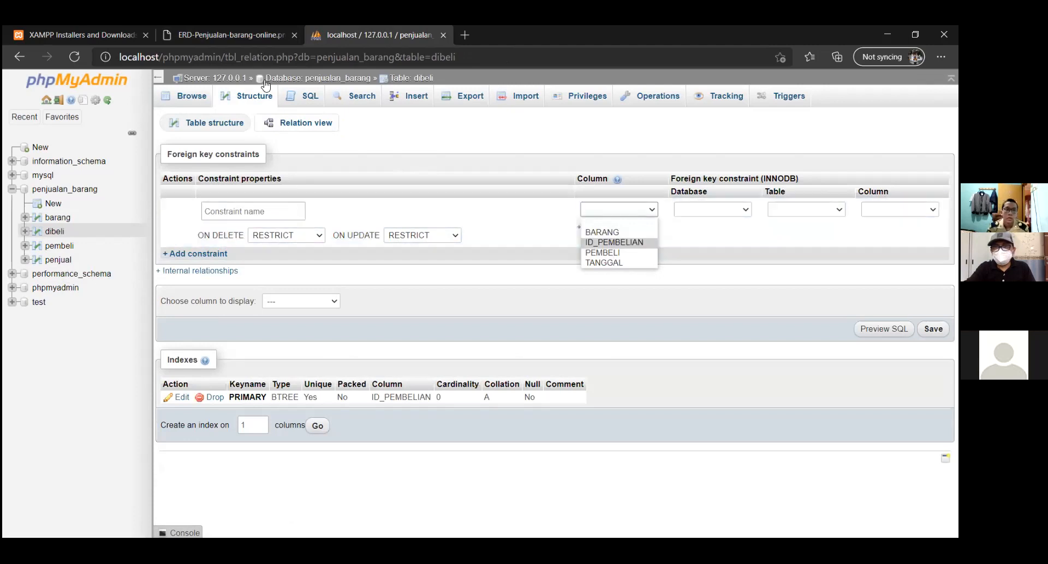
click(232, 35)
click(232, 35)
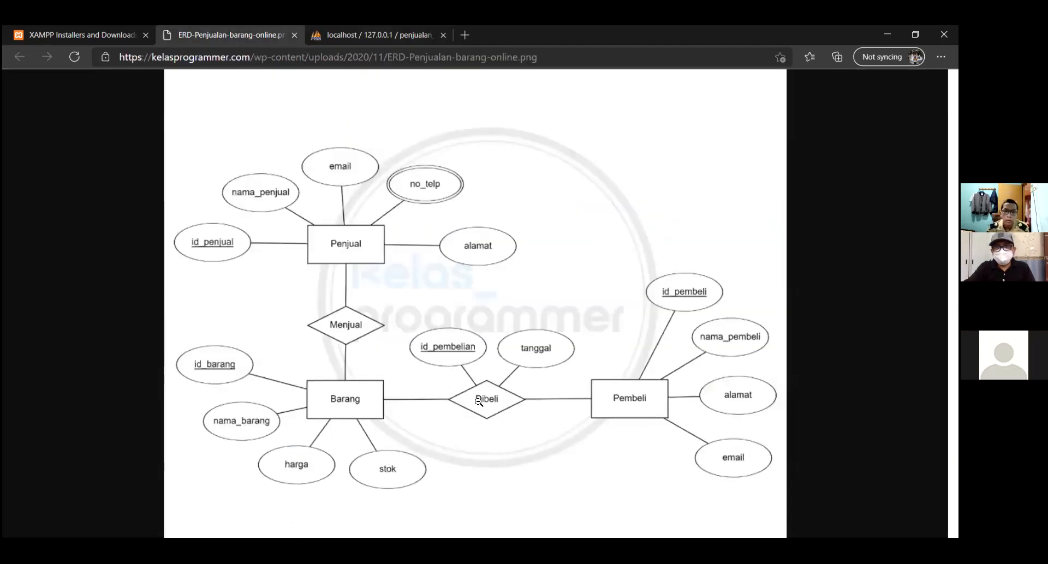
click(343, 39)
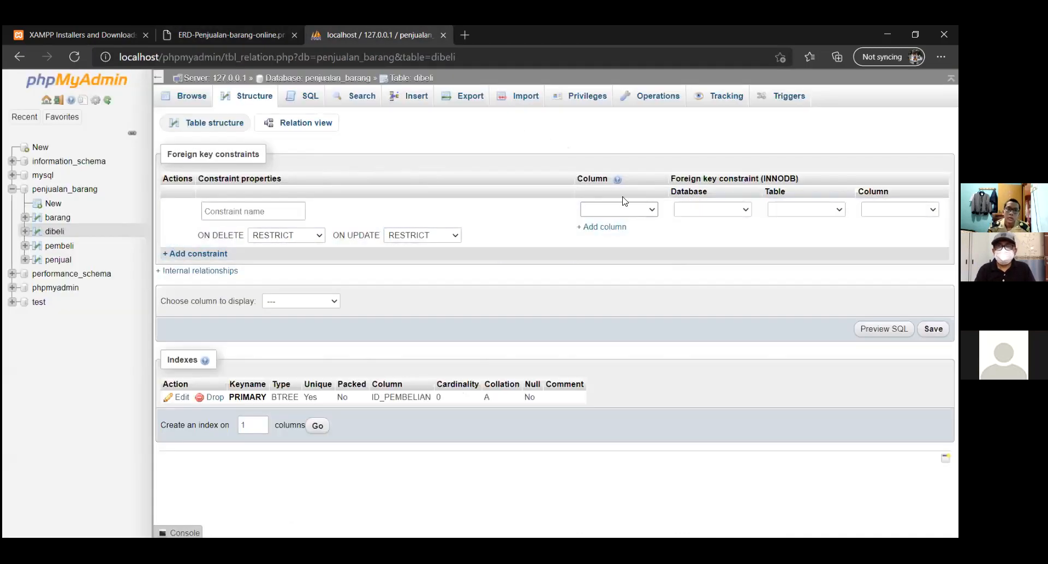
click(651, 212)
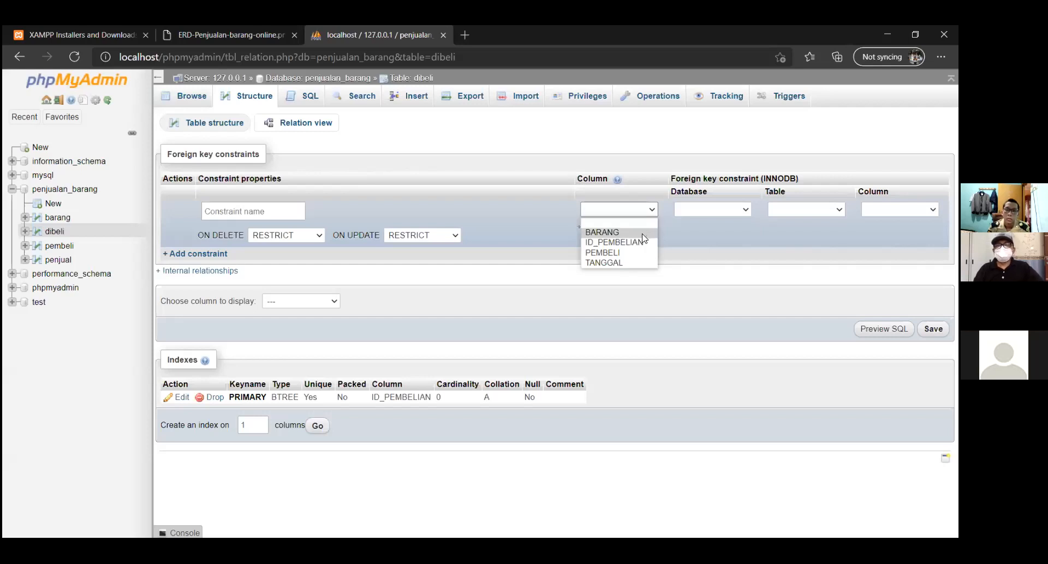
click(643, 235)
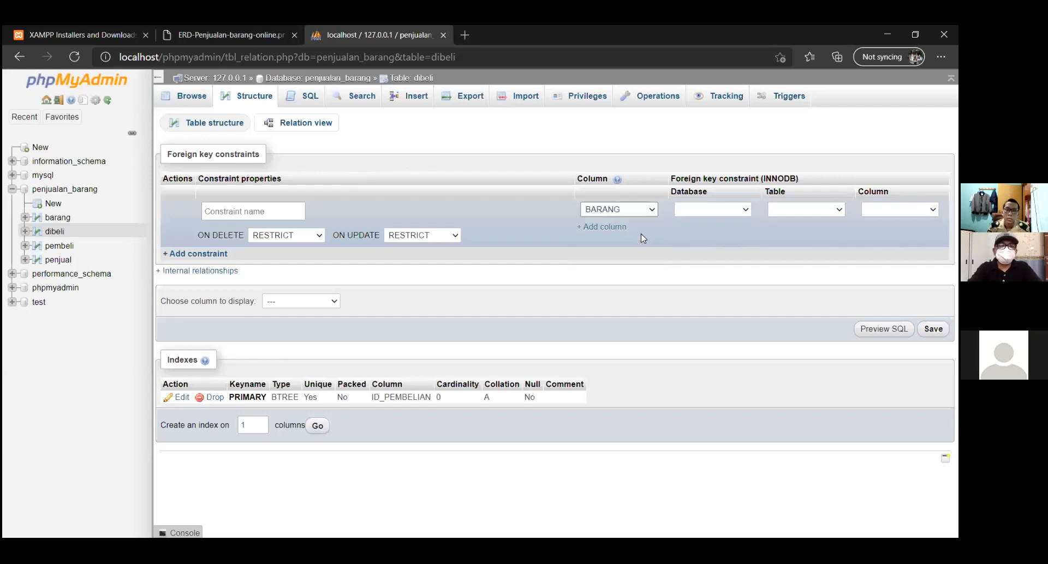
click(226, 35)
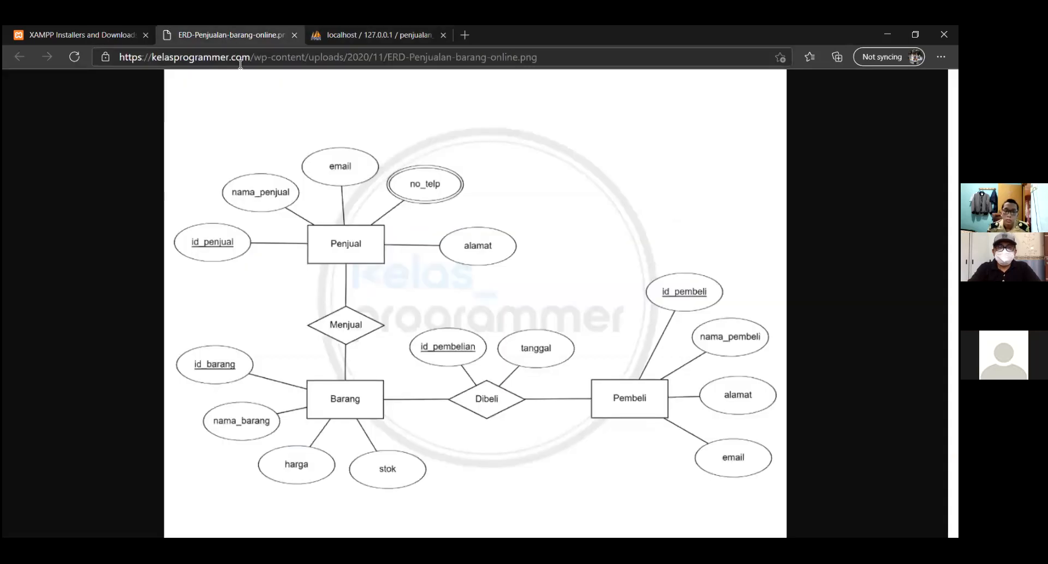
click(364, 36)
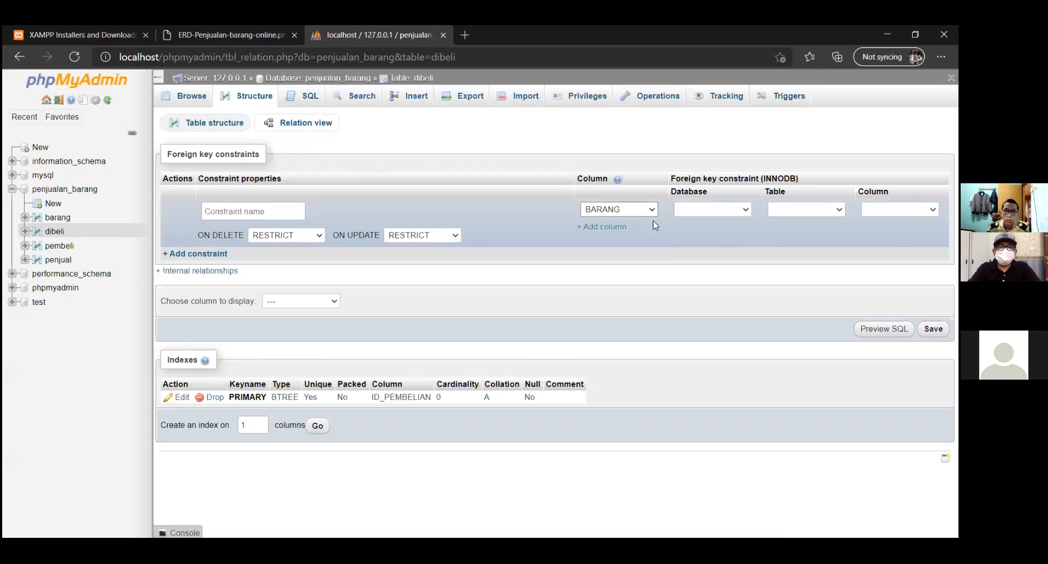
click(656, 214)
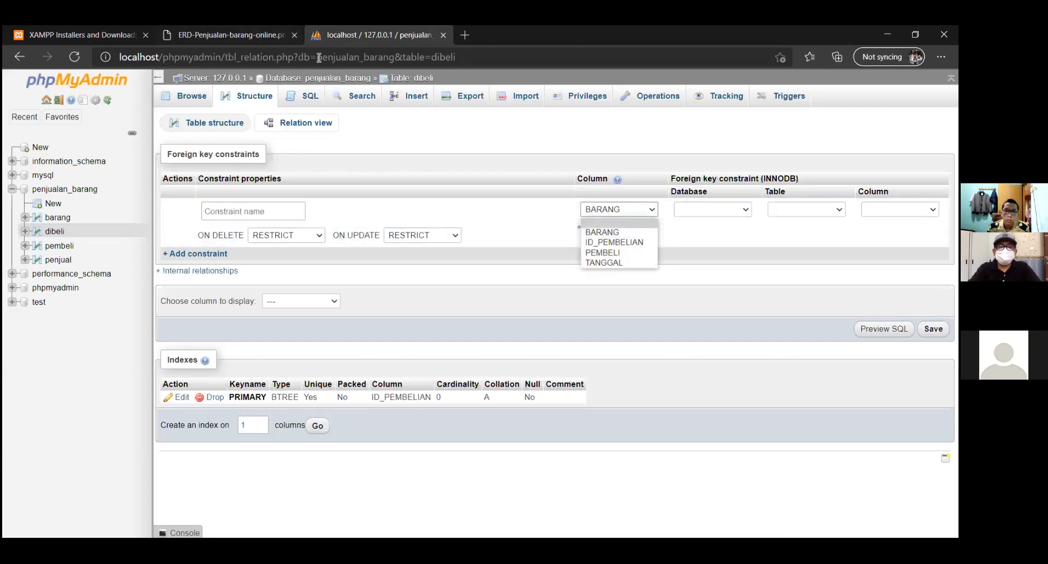
key(ctrl+shift+Tab)
click(365, 35)
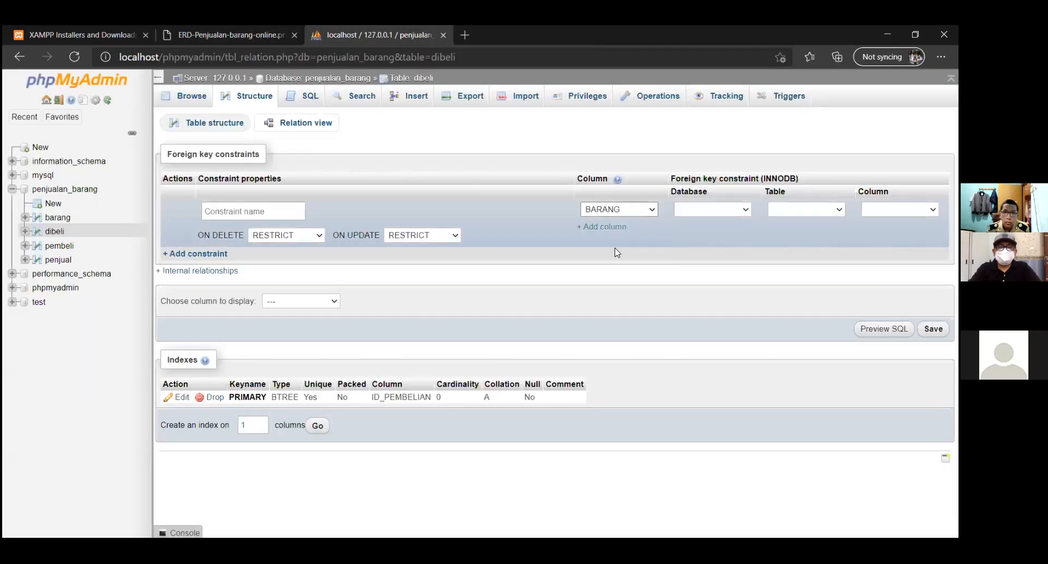
Step: Point the BARANG foreign key to ID_BARANG of table barang in database penjualan_barang, and save the constraint
click(746, 211)
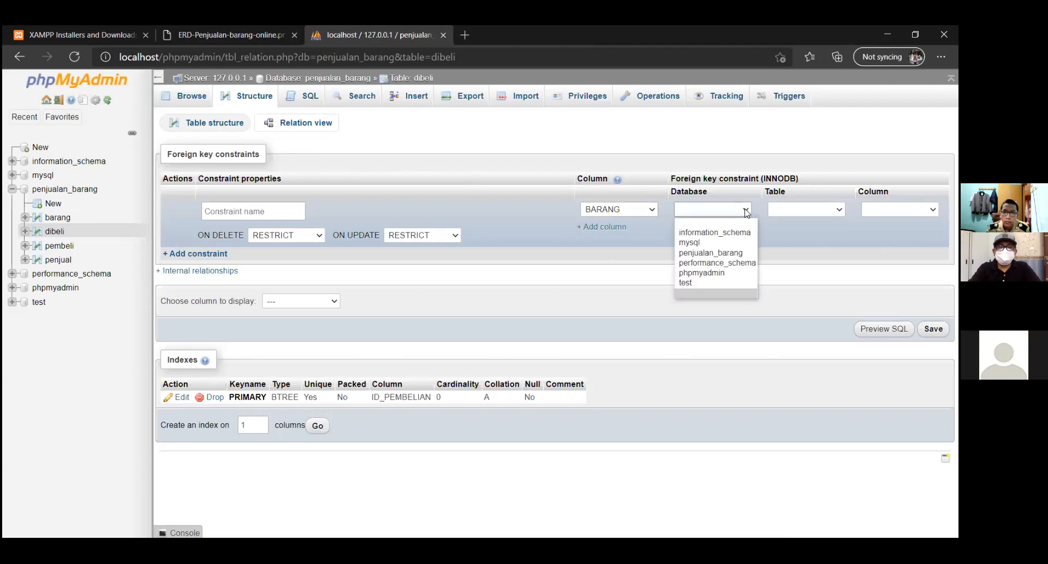
click(717, 254)
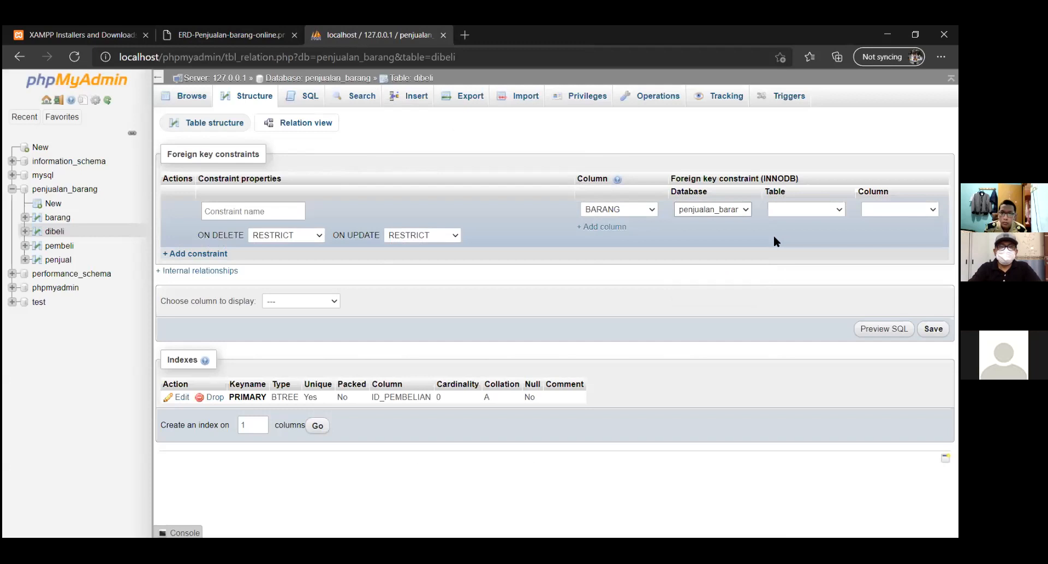
click(839, 212)
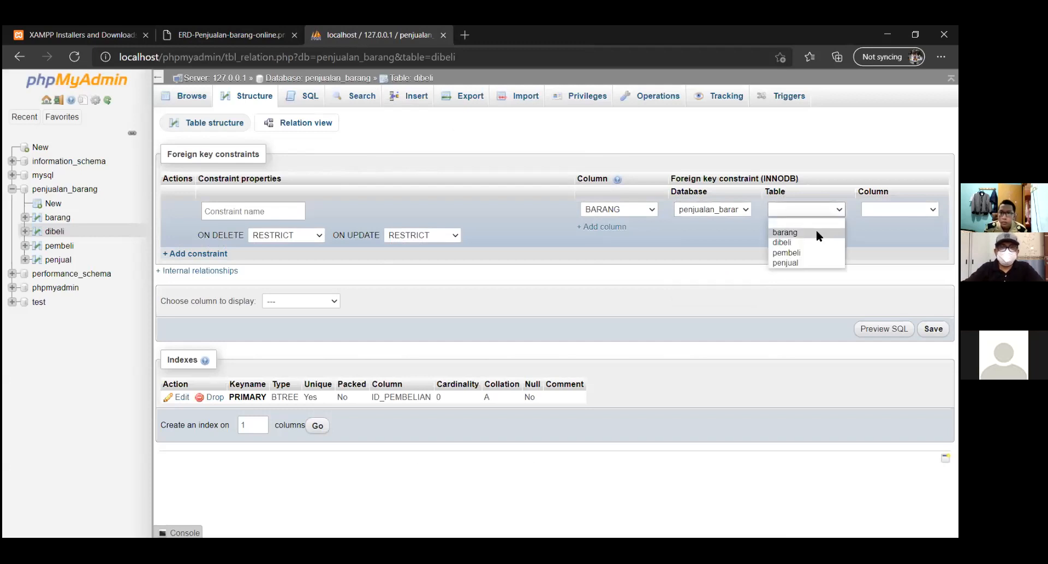
click(817, 233)
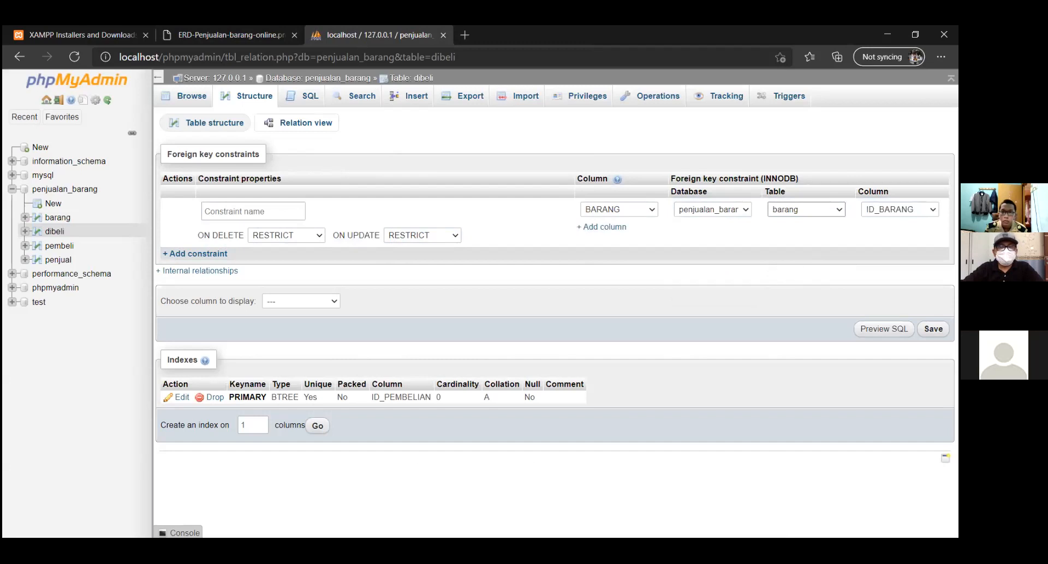
click(884, 328)
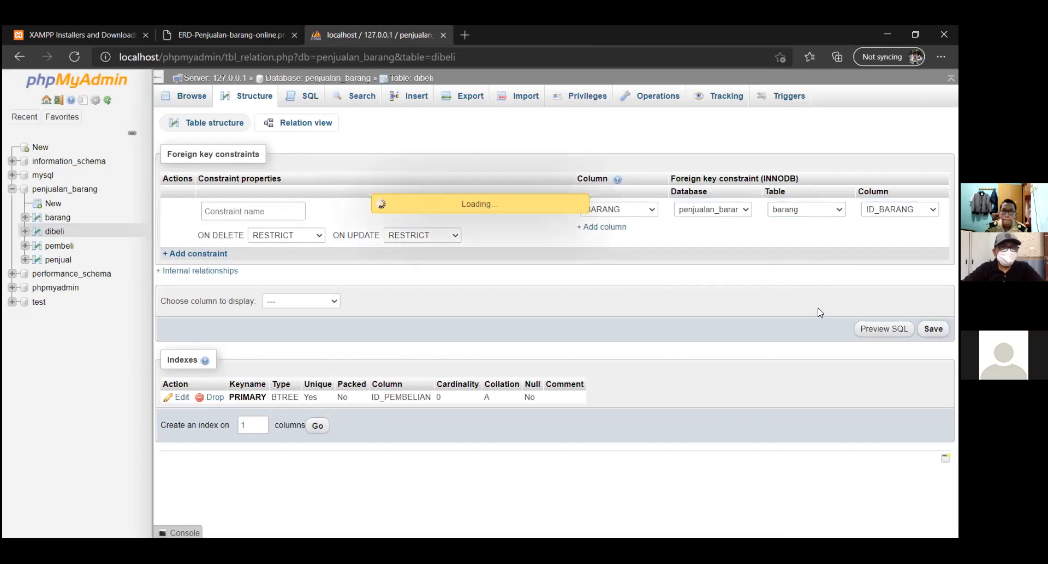
scroll(523, 286, down, 2)
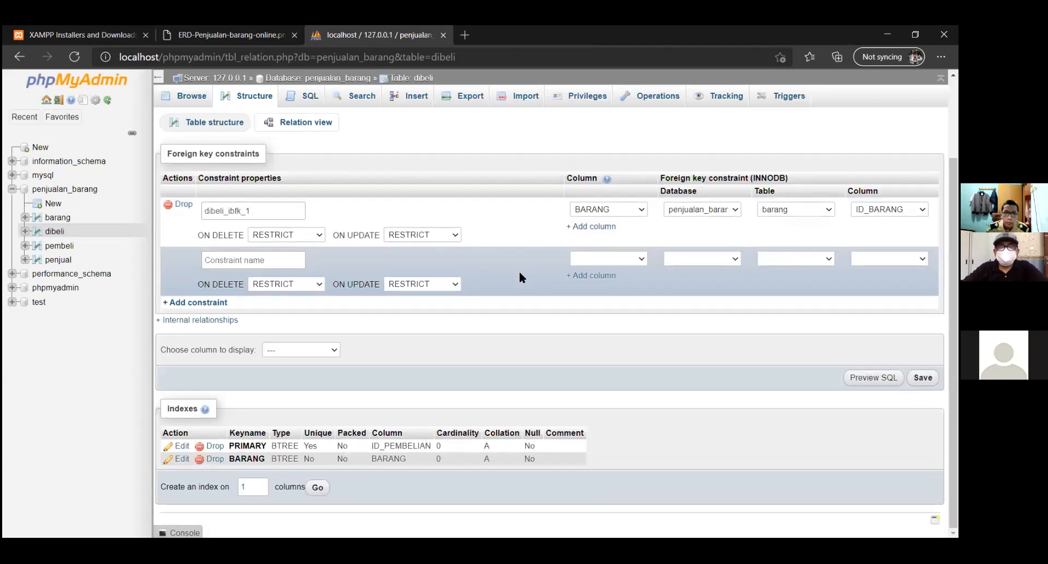
Step: Add another constraint row and try ID_PEMBELIAN as the second foreign key's column before setting it to PEMBELI
click(190, 304)
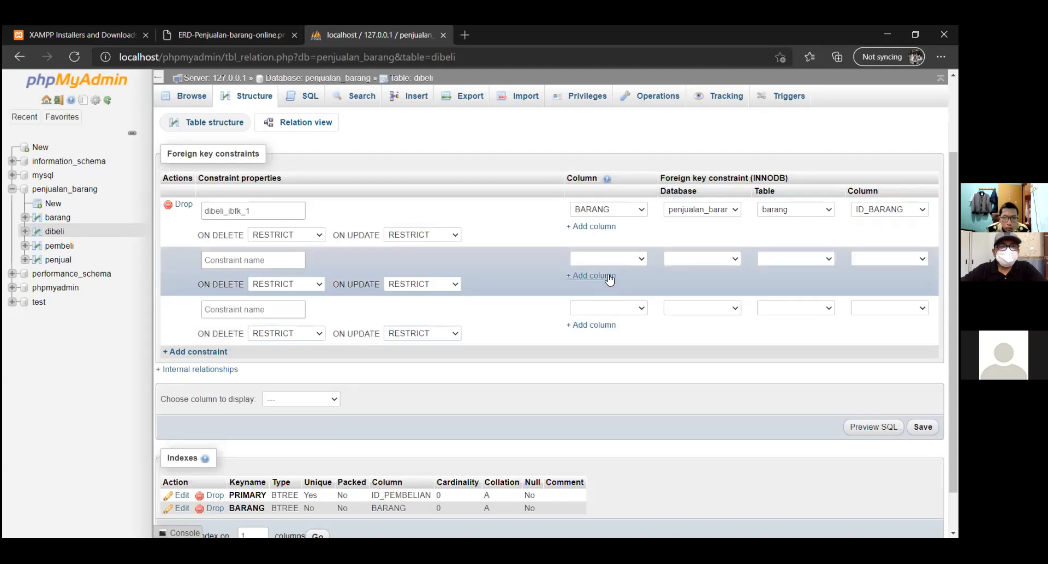
click(642, 261)
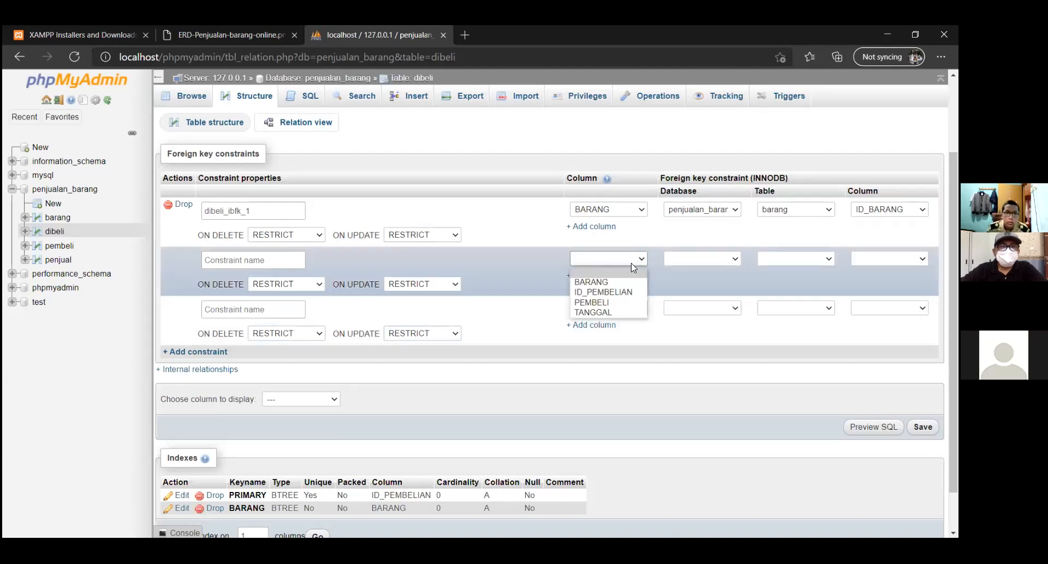
click(612, 293)
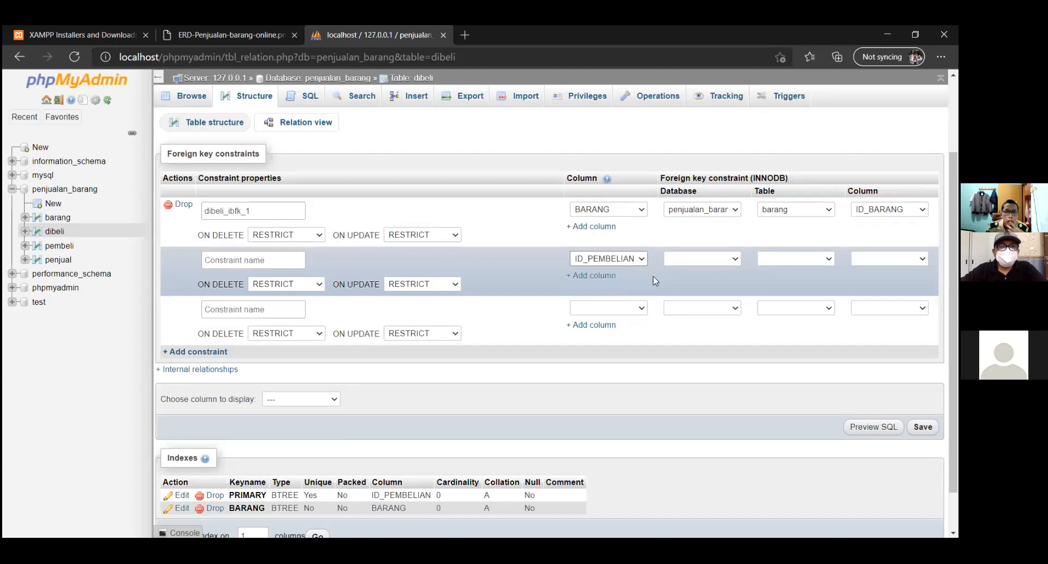
click(728, 260)
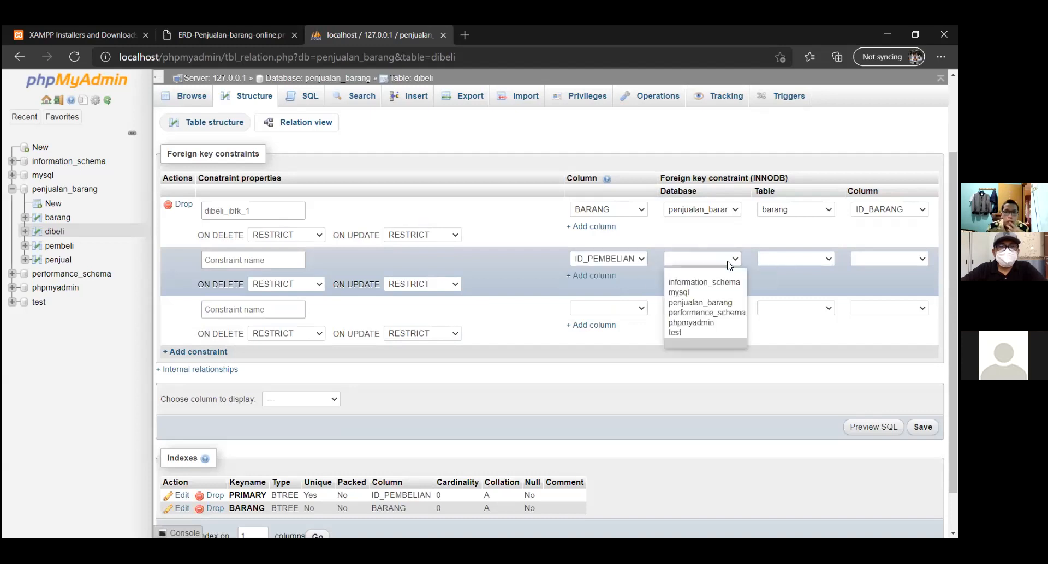
click(642, 262)
click(627, 302)
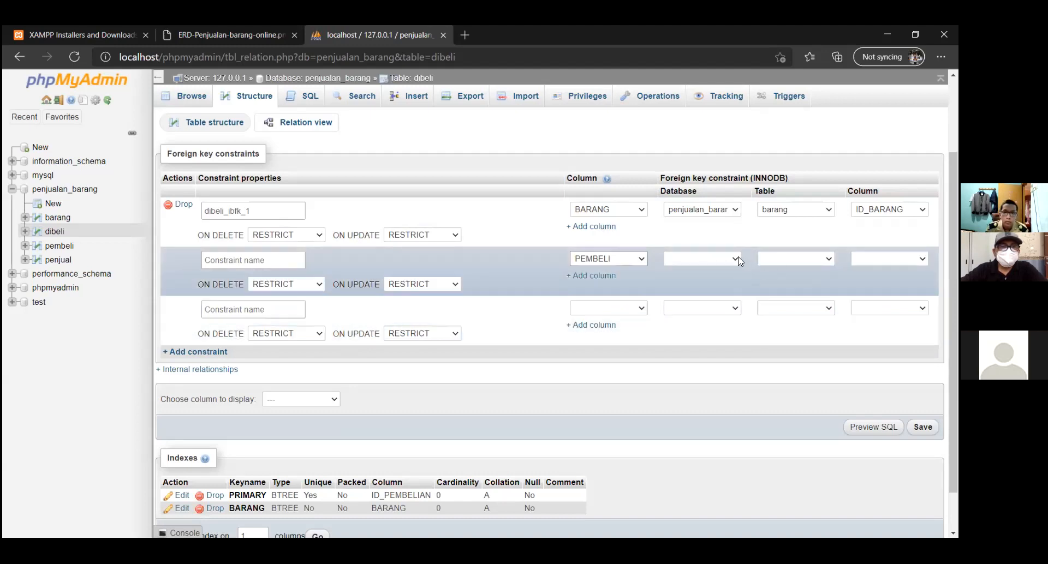
Step: Point the PEMBELI foreign key to ID_PEMBELI of table pembeli in database penjualan_barang, and save the constraint
click(735, 260)
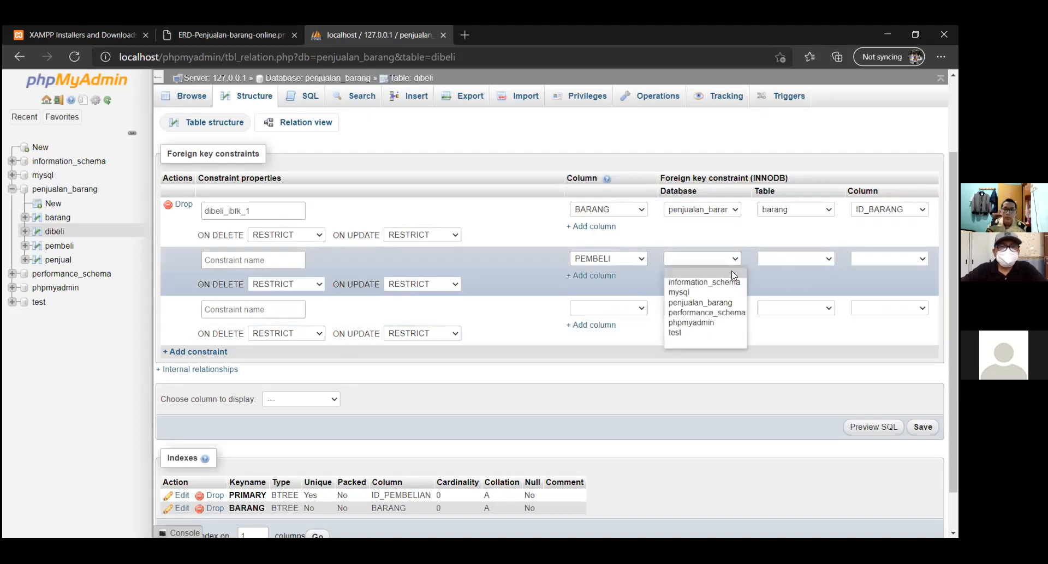
click(723, 304)
click(826, 260)
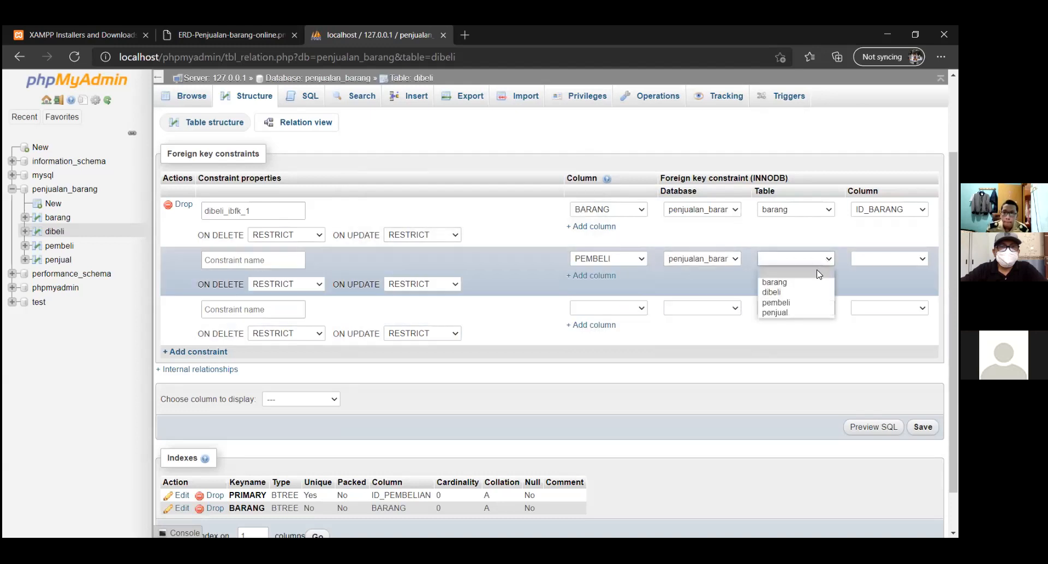
click(806, 303)
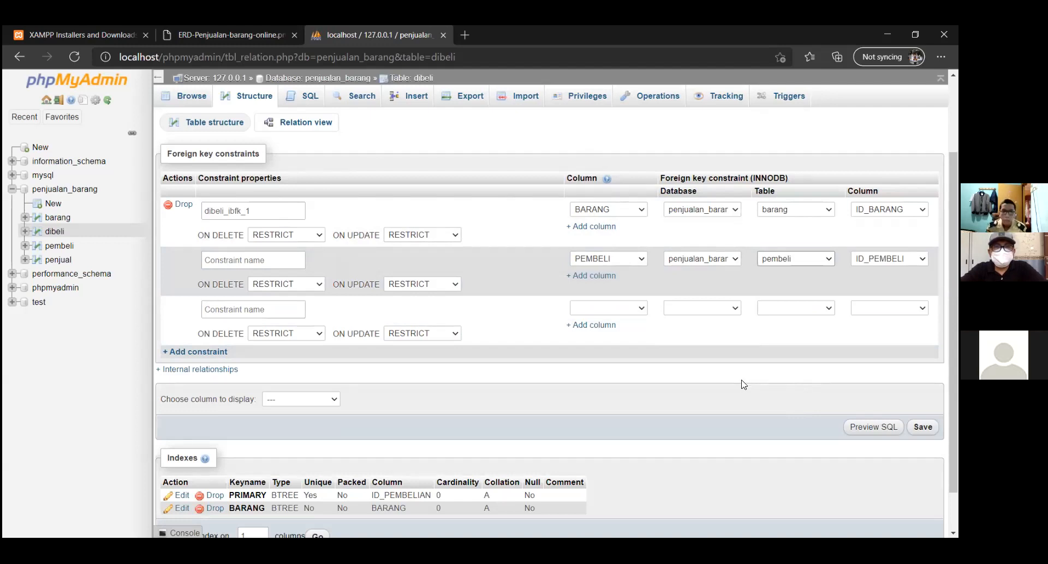
click(922, 427)
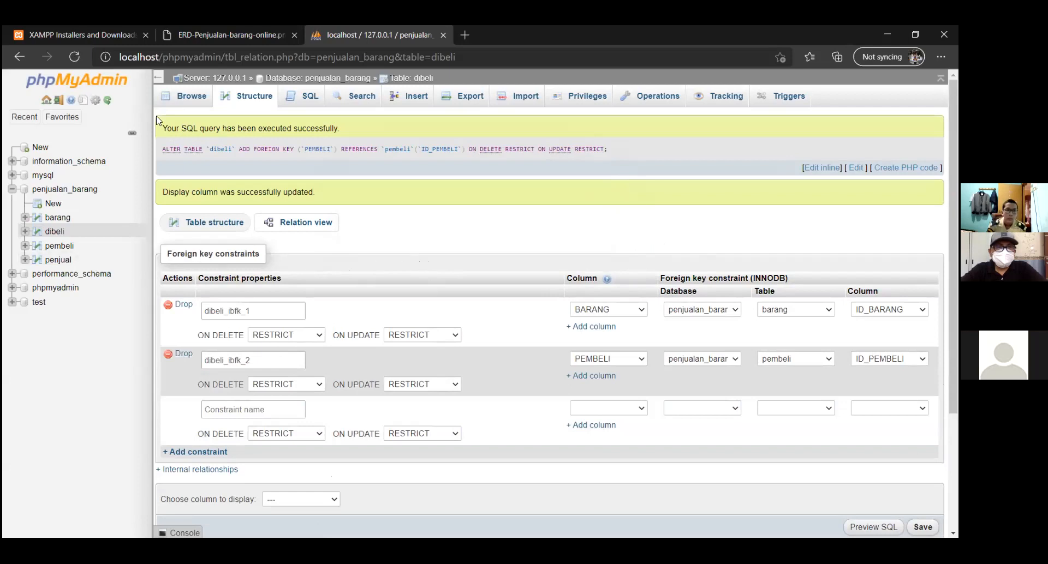
Step: Compare the dibeli table's foreign key constraints with the relationships in the ERD
click(202, 37)
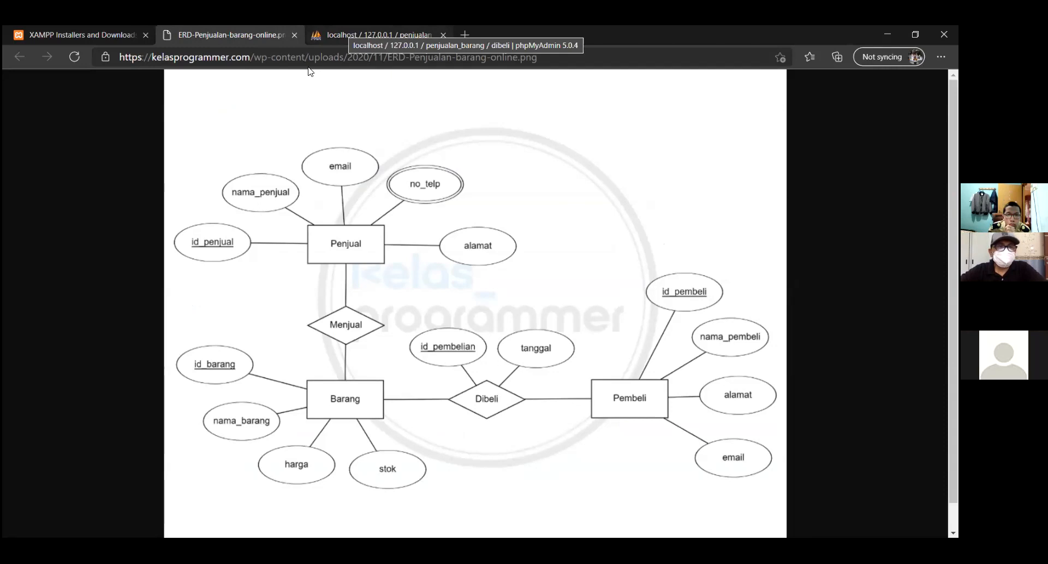
key(ctrl+Tab)
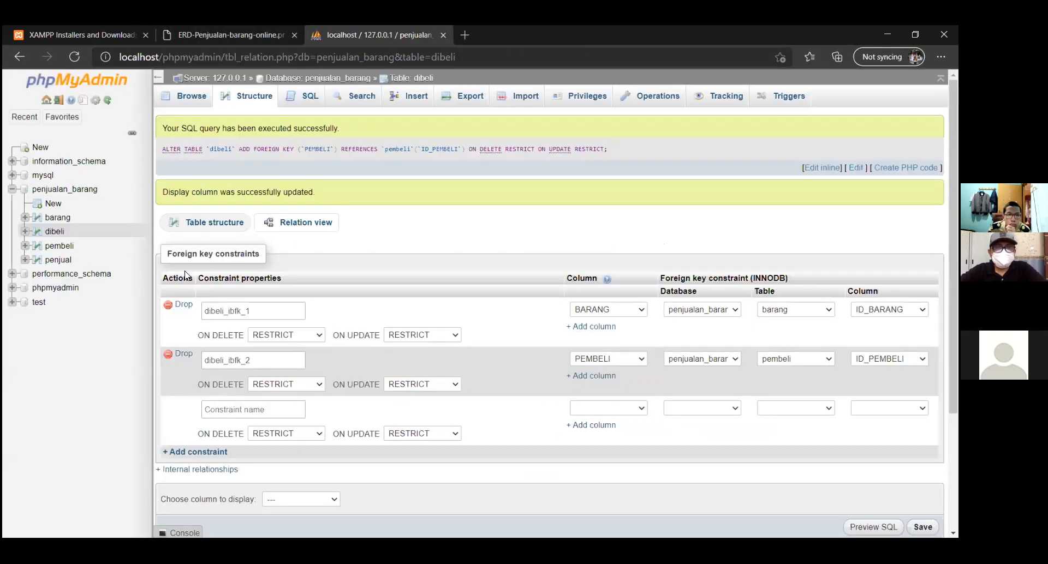
click(229, 35)
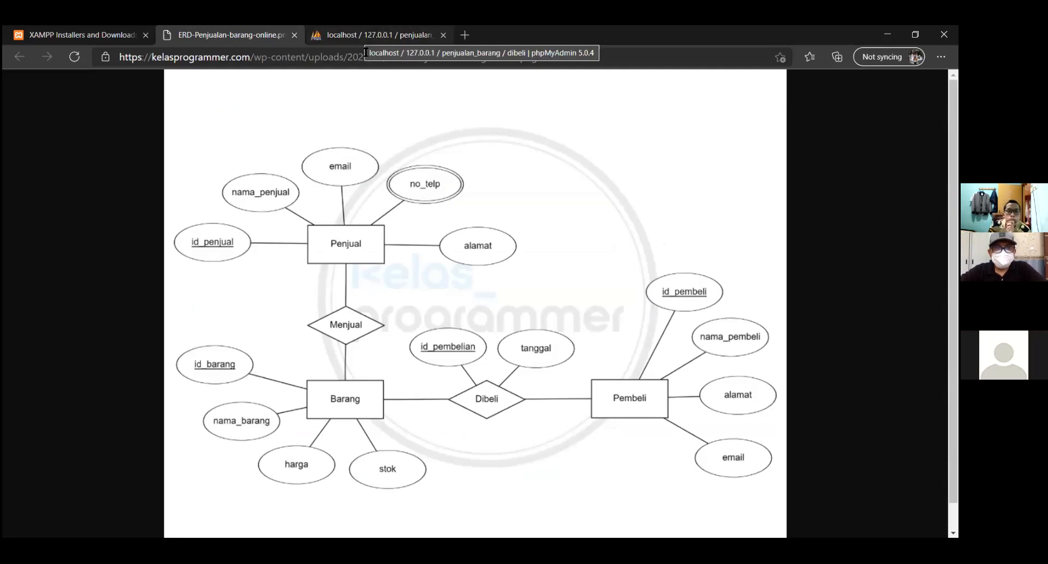
key(ctrl+Tab)
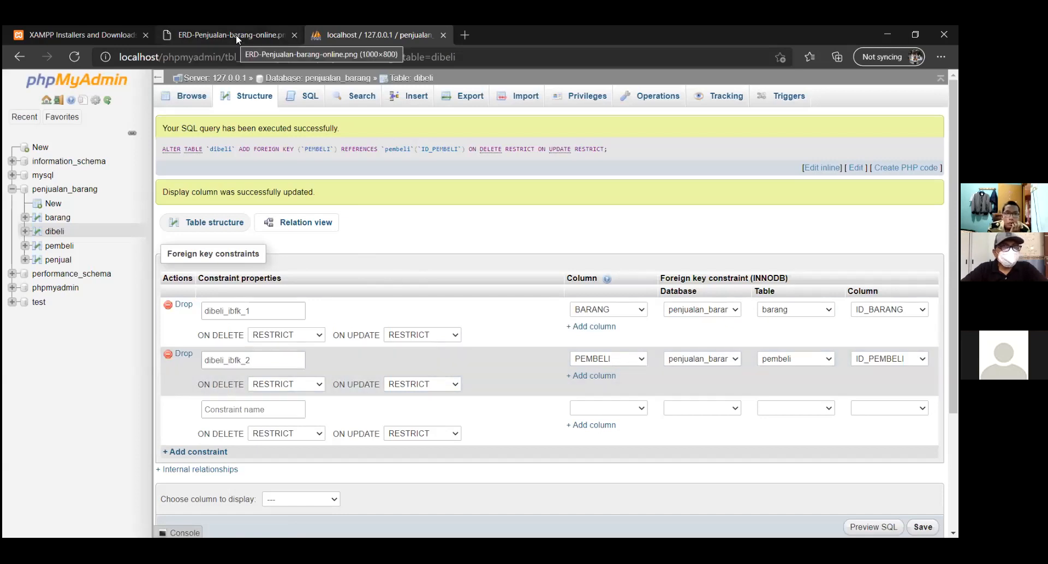
click(235, 34)
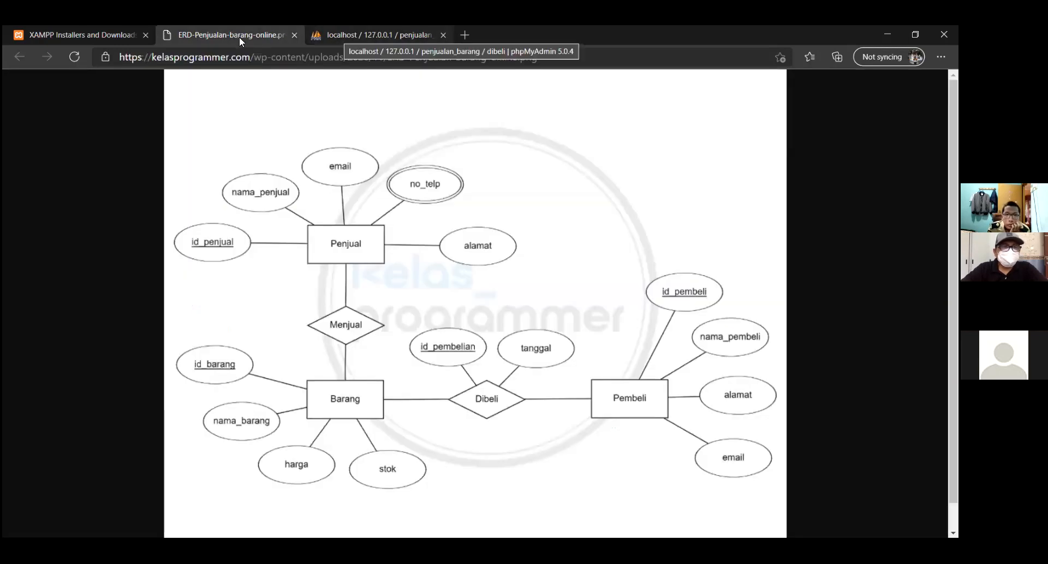
click(343, 38)
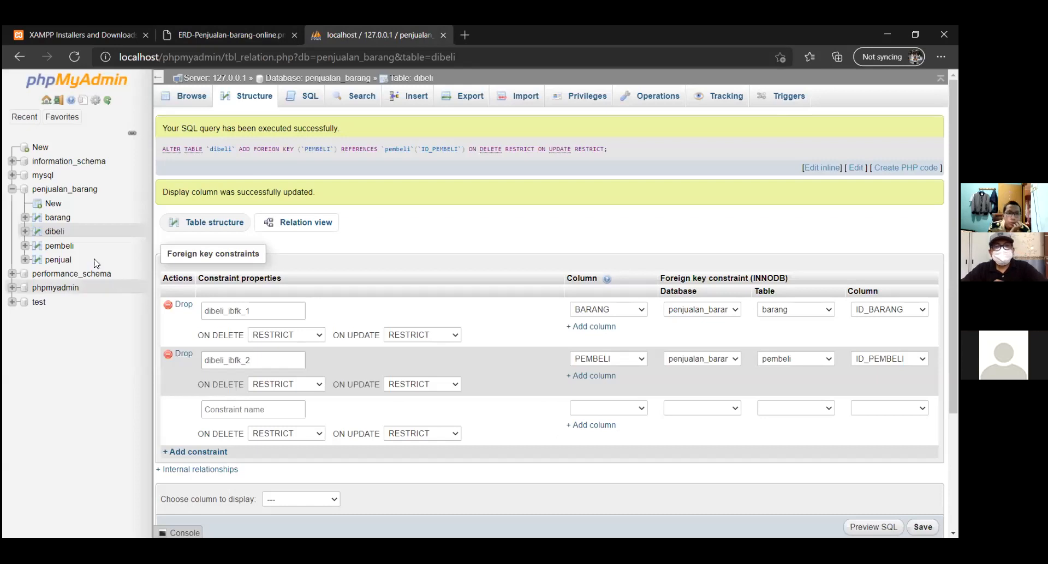
Step: Compare the barang table's candidate foreign key columns and the pembeli table's columns with the relationships in the ERD
click(58, 218)
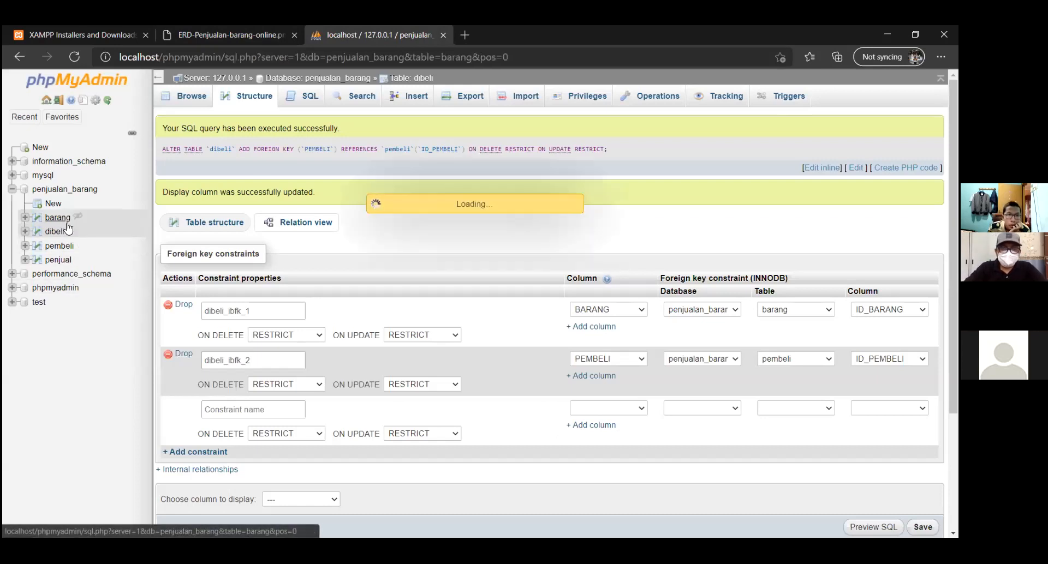
click(249, 96)
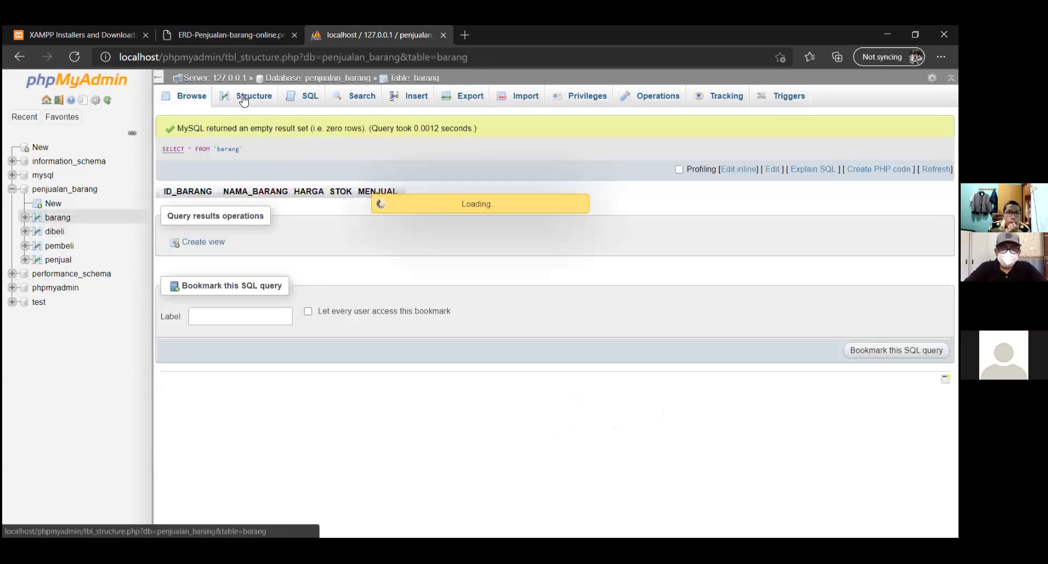
click(297, 122)
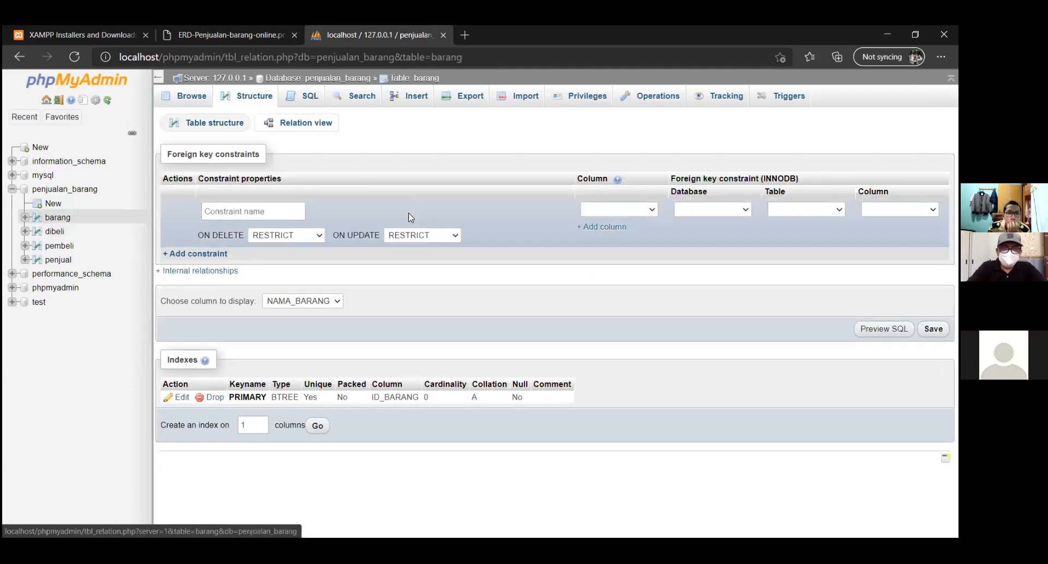
click(653, 212)
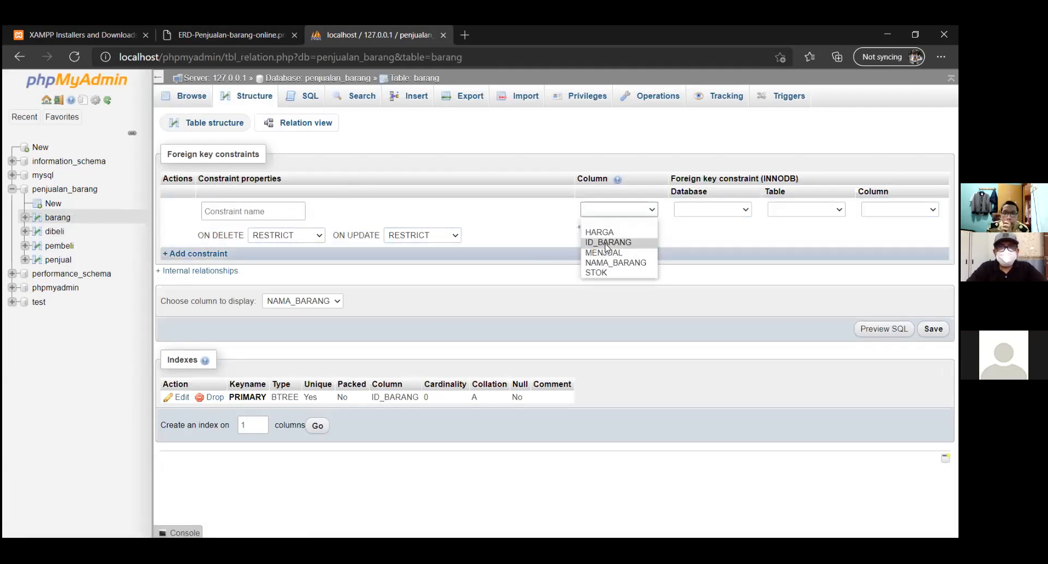
click(190, 34)
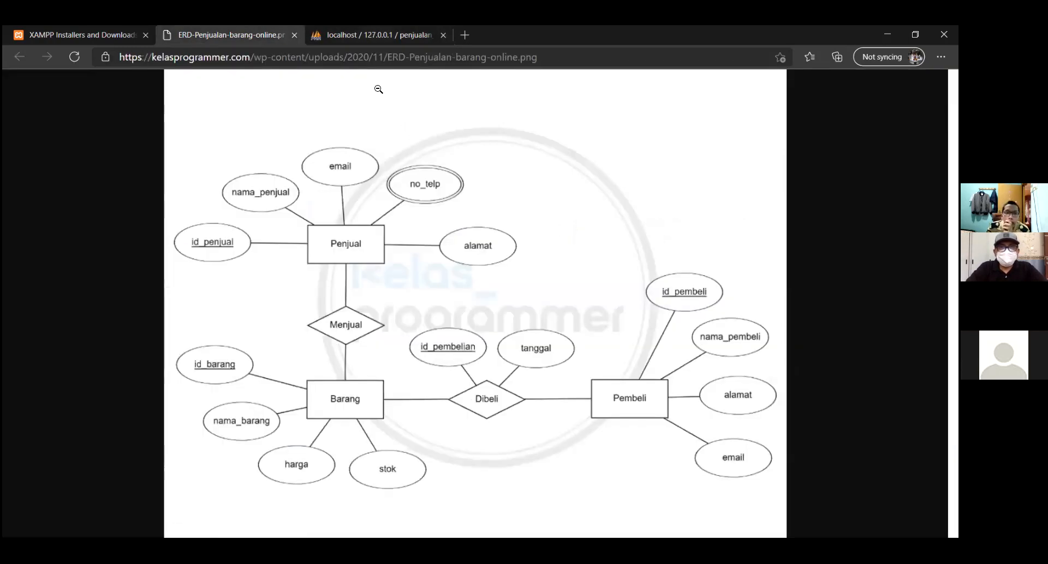
click(355, 36)
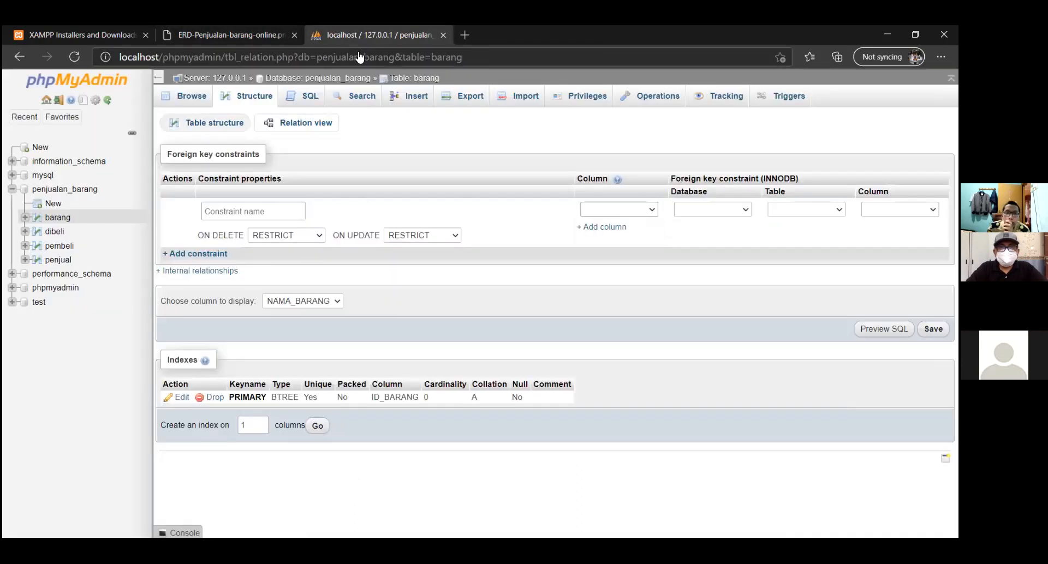
click(640, 208)
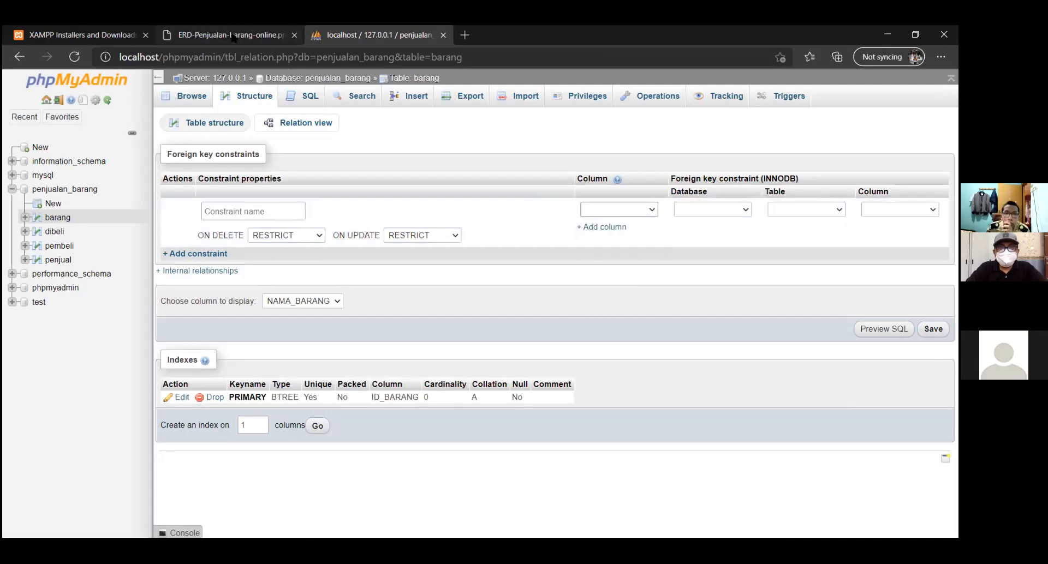
click(262, 35)
click(330, 36)
click(645, 209)
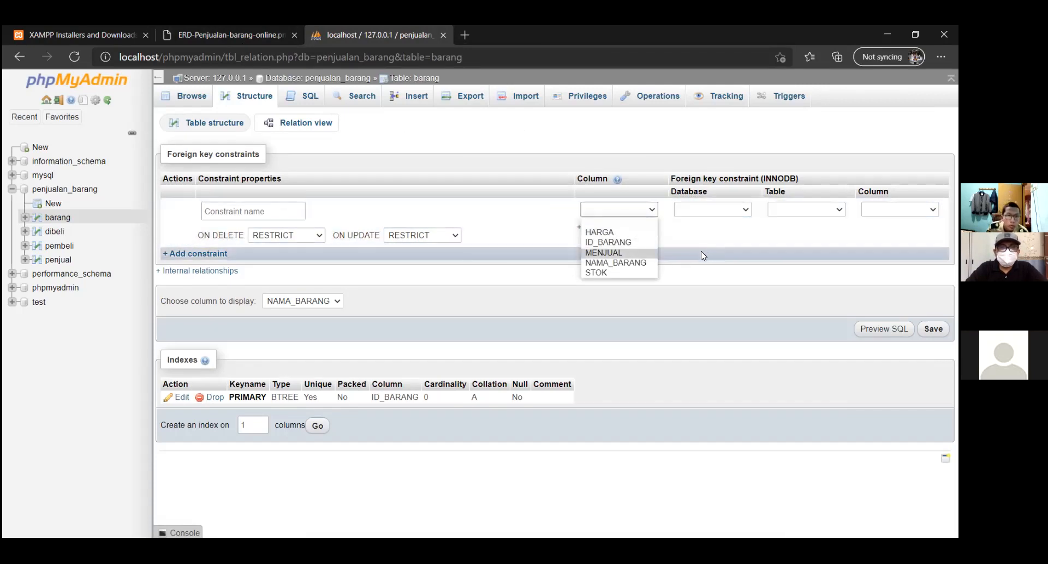
click(224, 34)
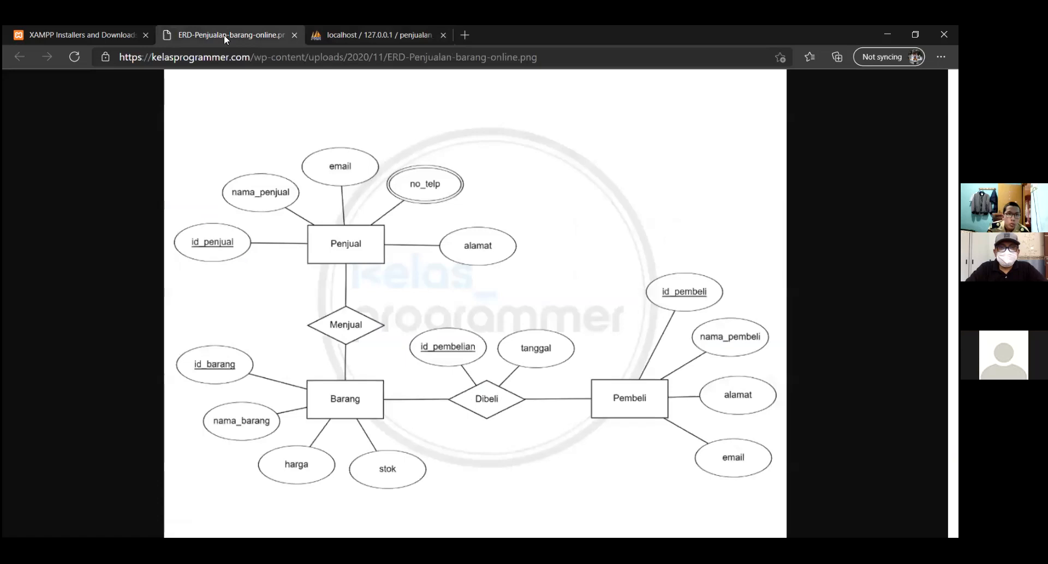
click(330, 35)
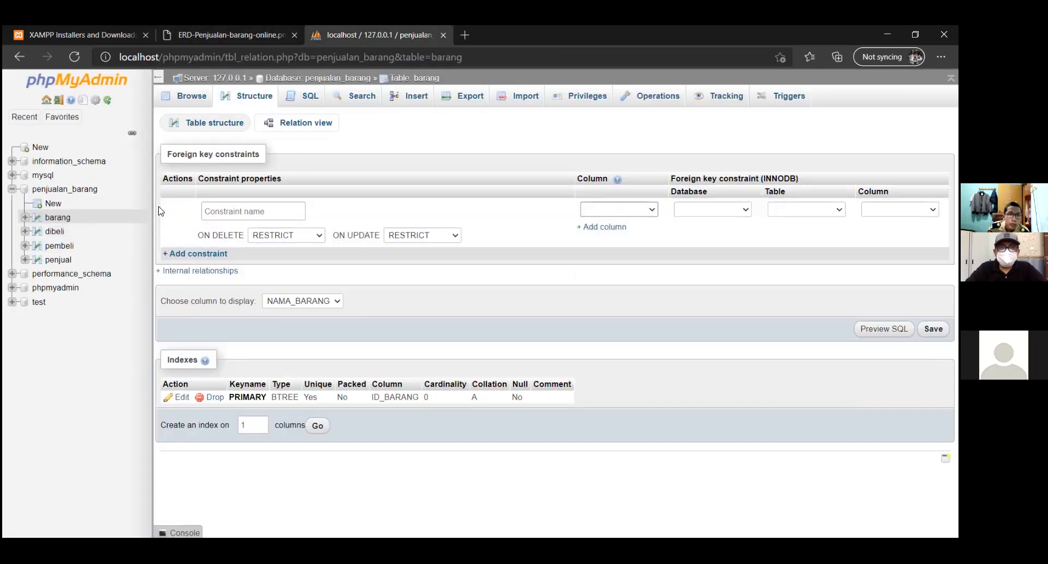
click(59, 246)
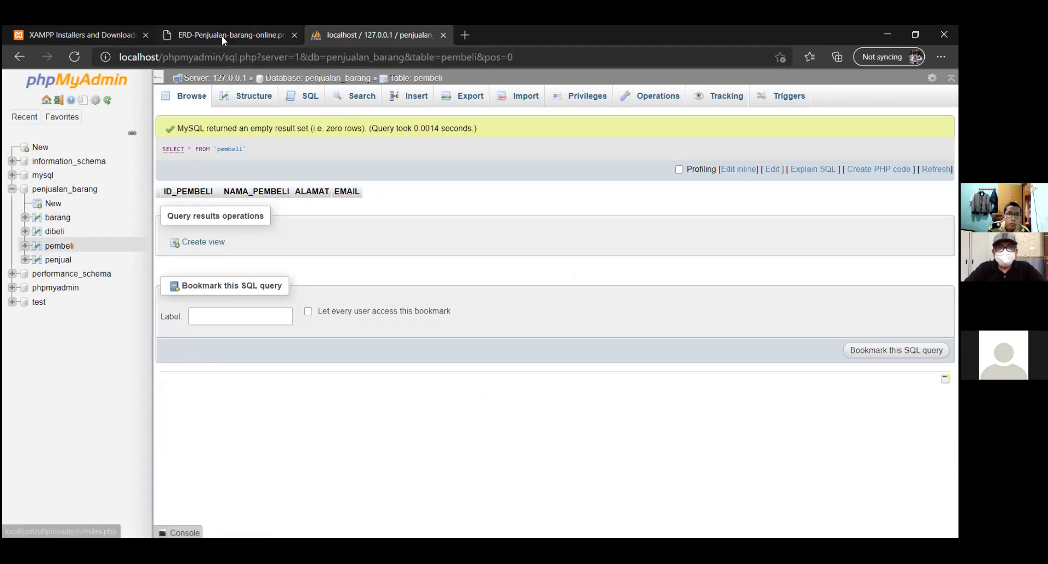
click(224, 34)
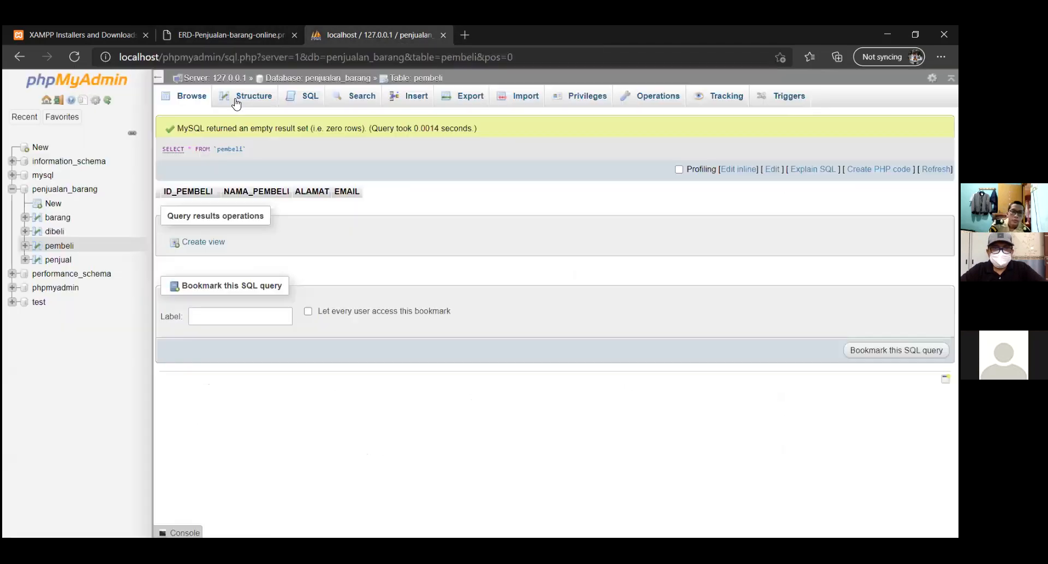
Step: Reopen the barang table's foreign key settings, recheck the ERD, and choose MENJUAL as the constraint's column
click(61, 217)
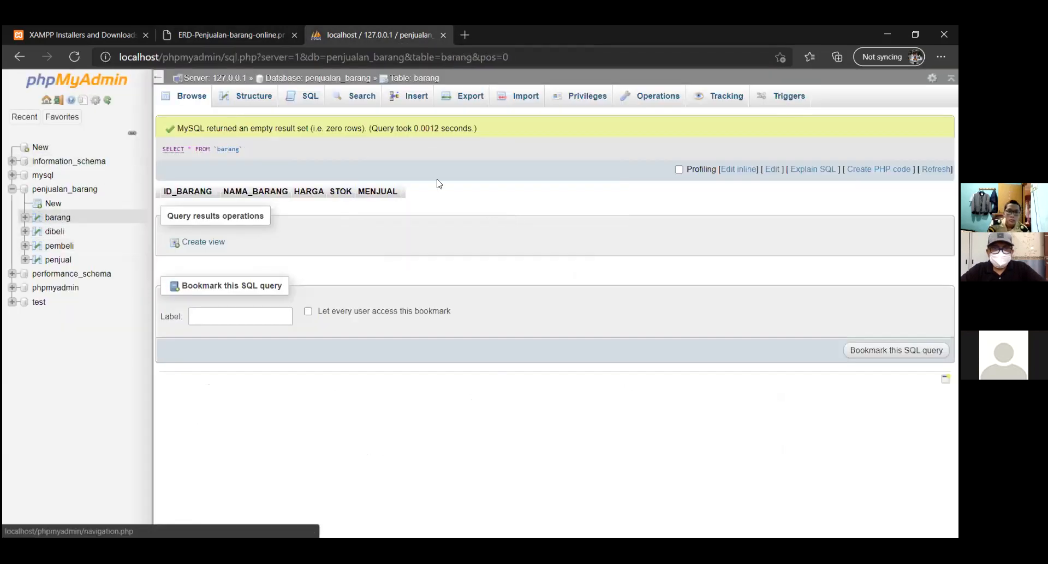
click(255, 96)
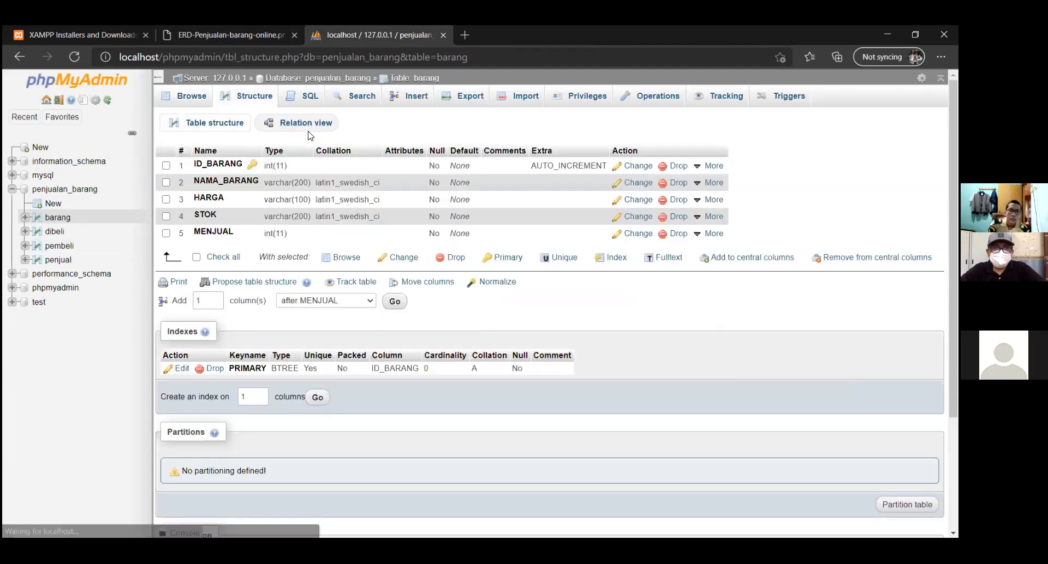
click(308, 126)
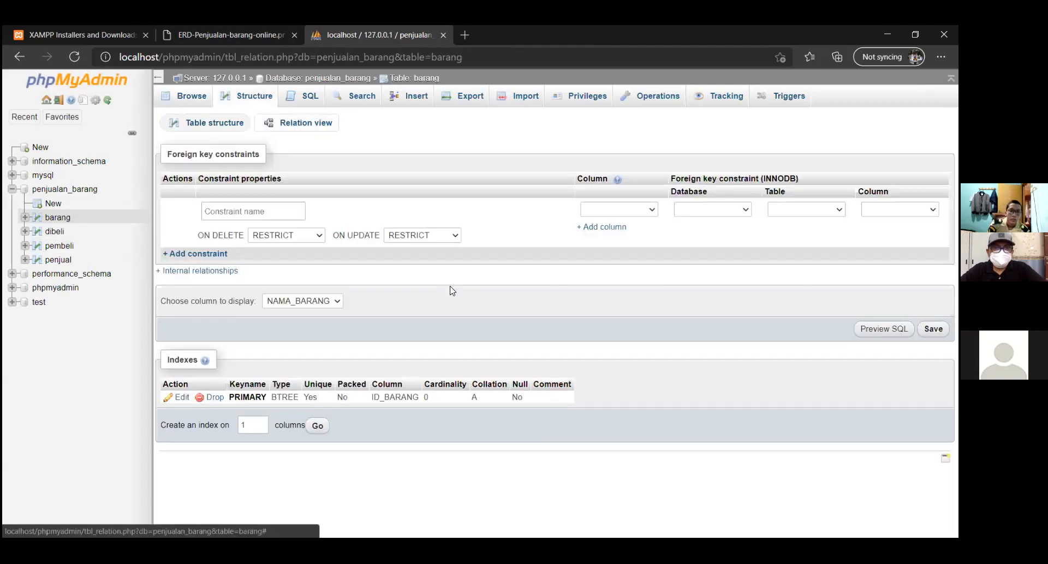
click(647, 210)
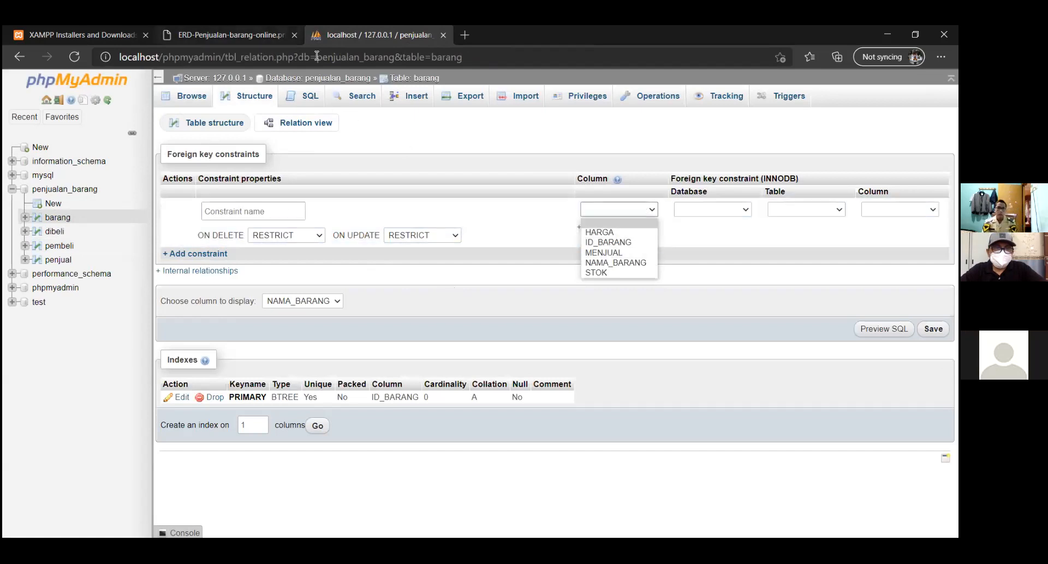
key(ctrl+shift+Tab)
click(382, 34)
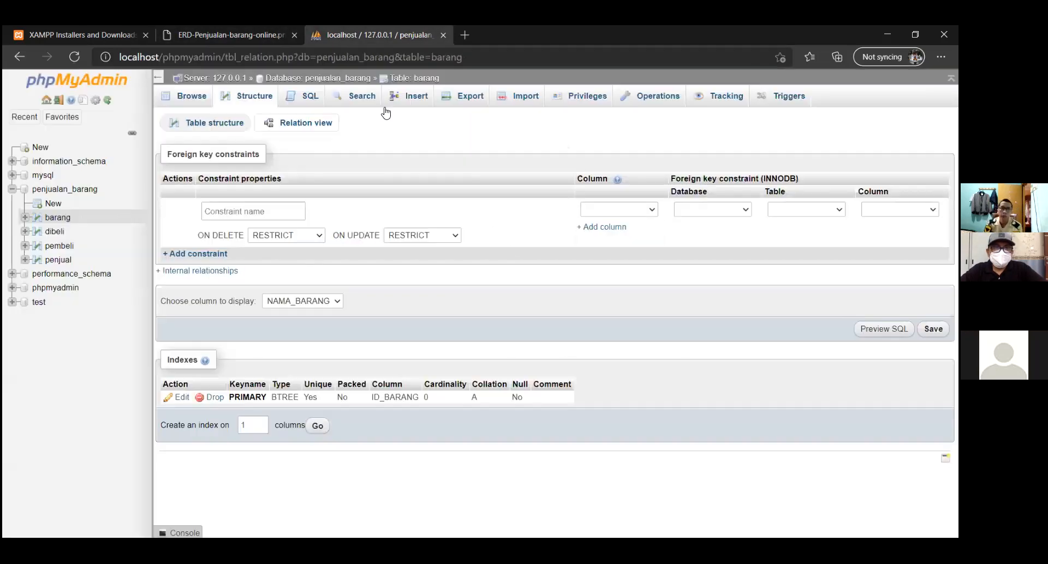
click(644, 212)
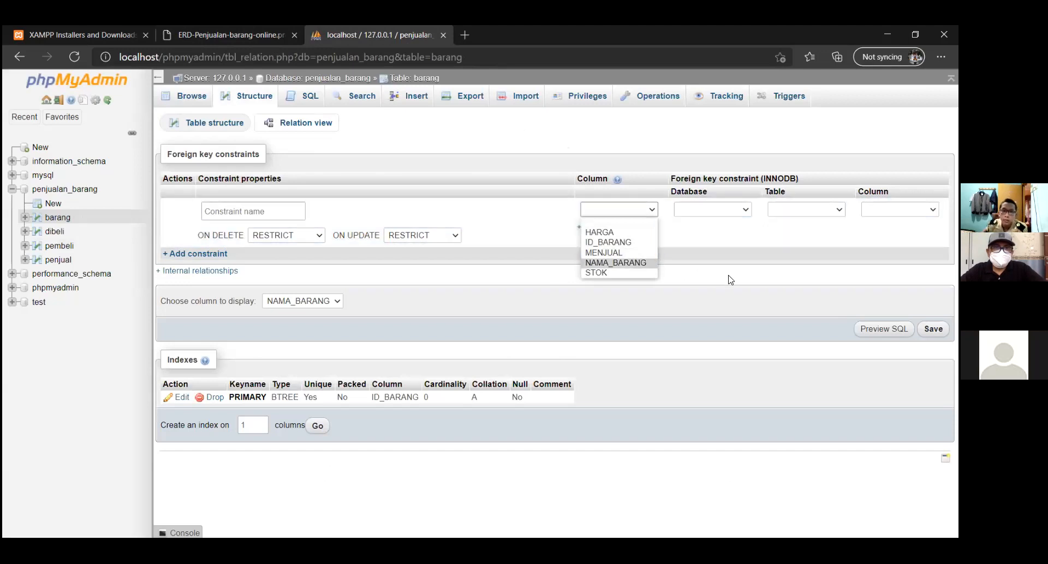
click(622, 253)
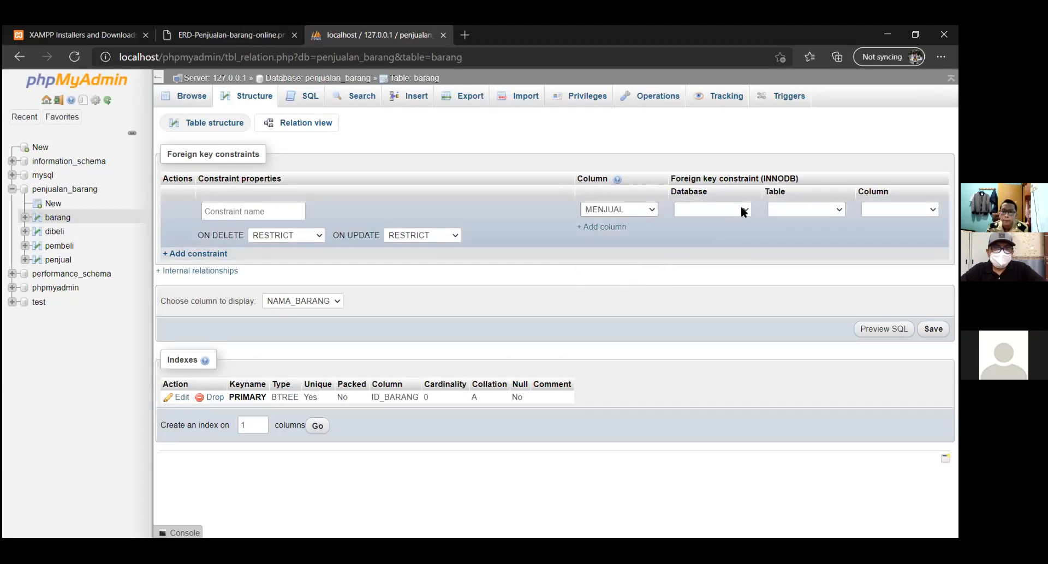
Step: Point the MENJUAL foreign key to ID_PENJUAL of table penjual in database penjualan_barang, and save the constraint
click(741, 208)
click(734, 253)
click(837, 212)
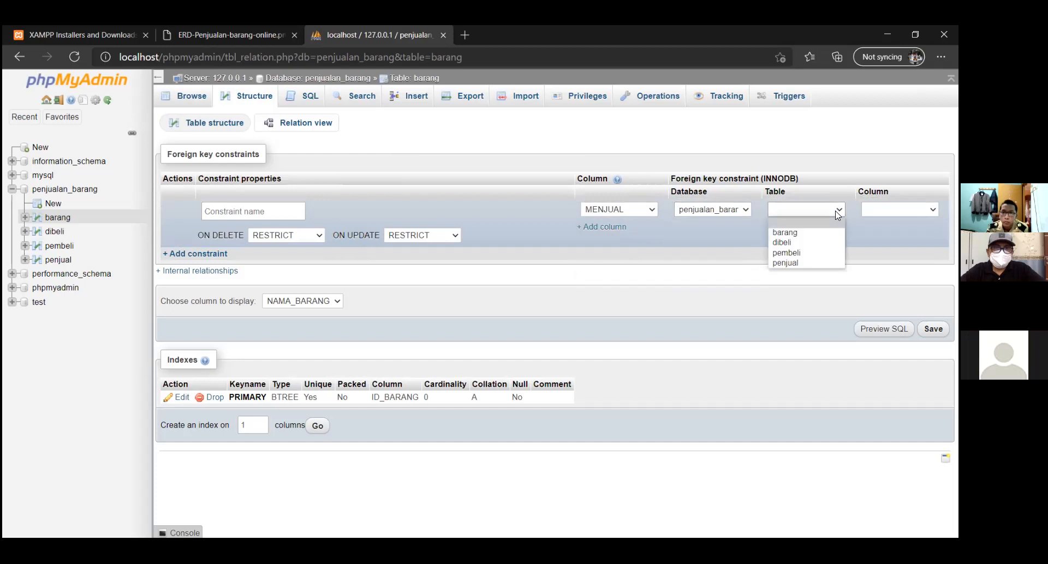
click(814, 261)
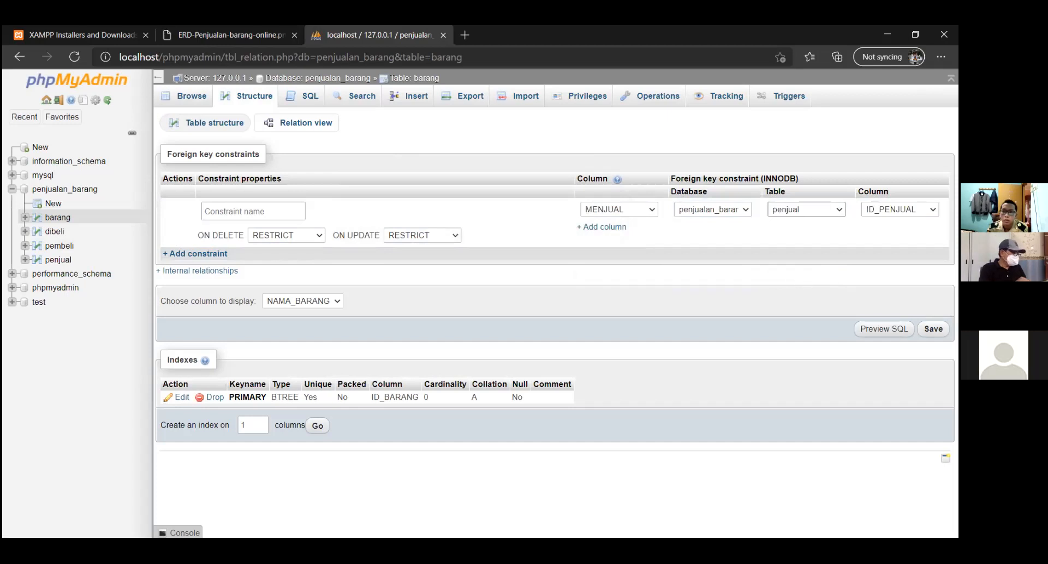
click(932, 329)
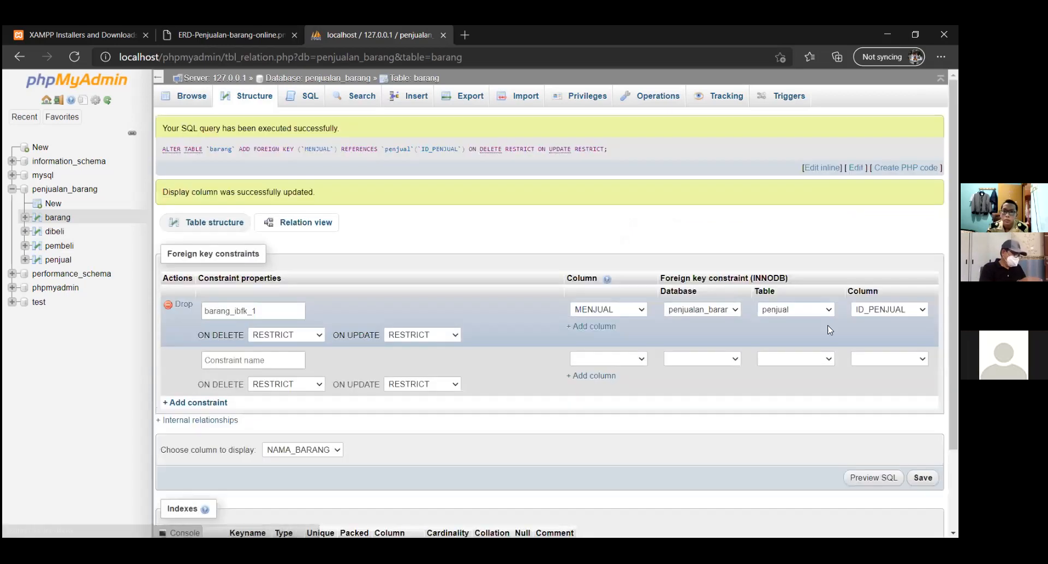
Step: Check barang's remaining columns against the ERD for a second foreign key, leave the second constraint row empty, and save the relations
scroll(202, 349, down, 1)
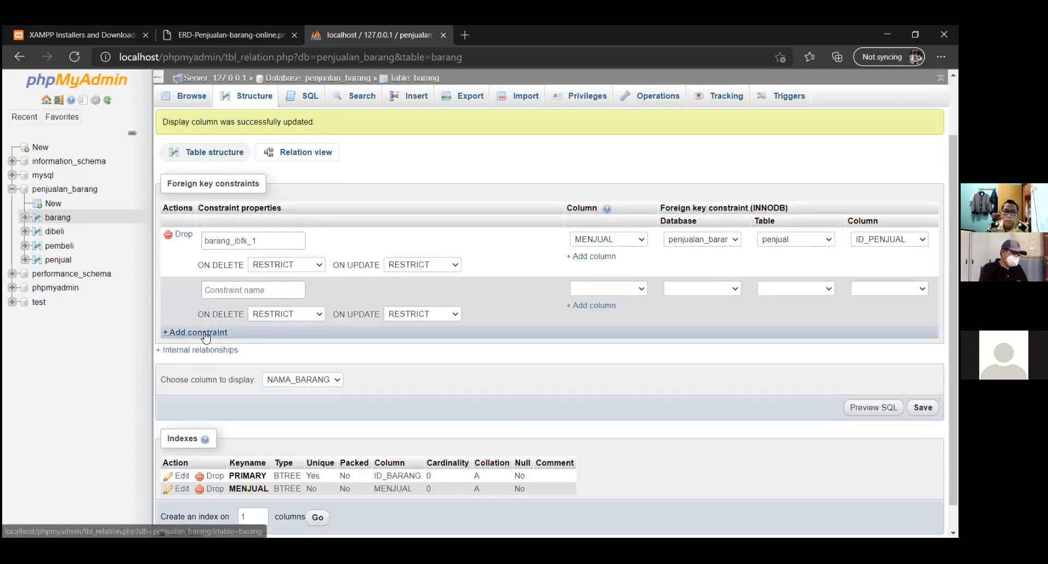
click(641, 292)
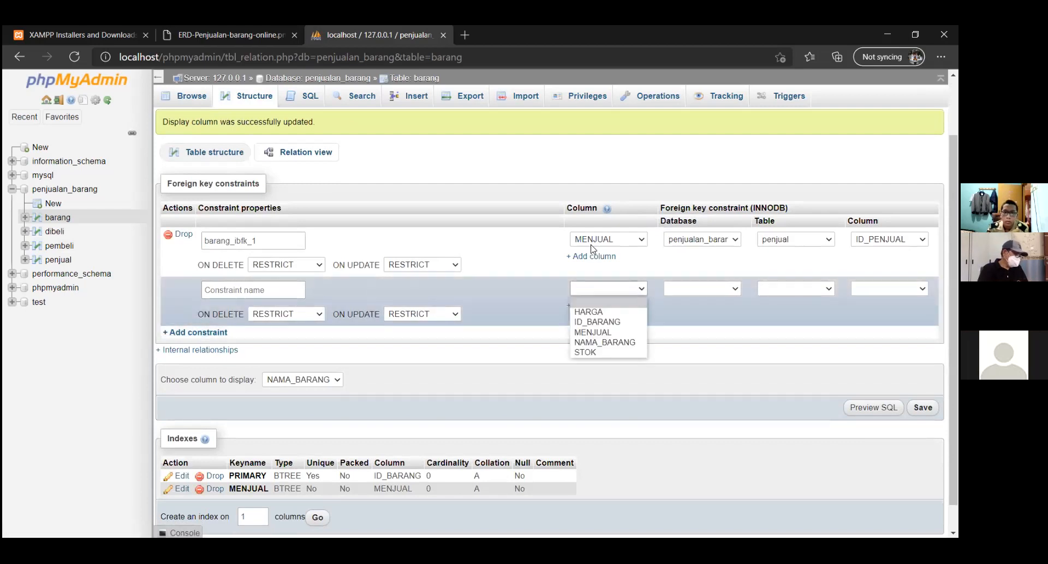
click(202, 34)
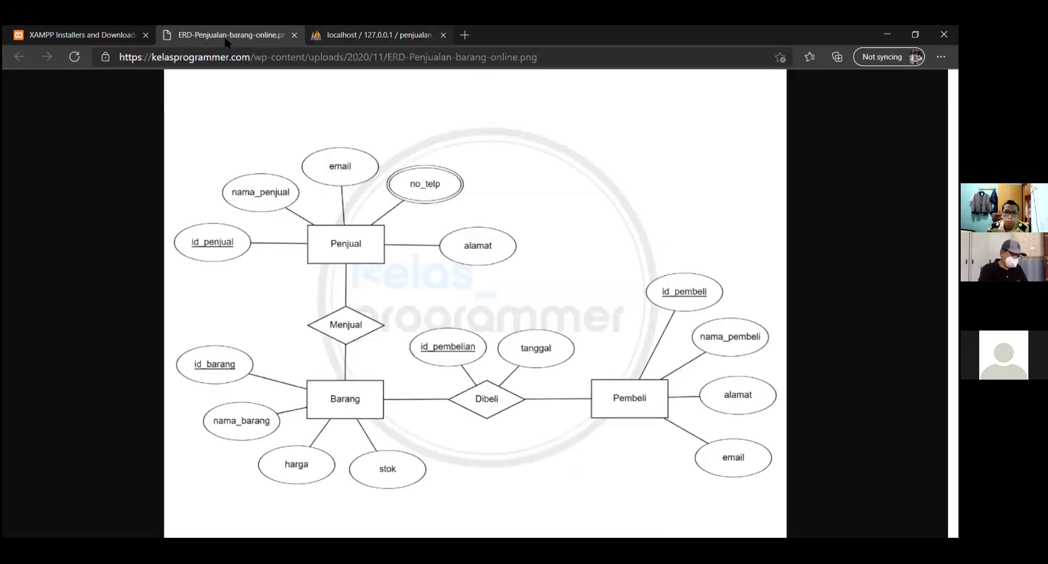
key(ctrl+Tab)
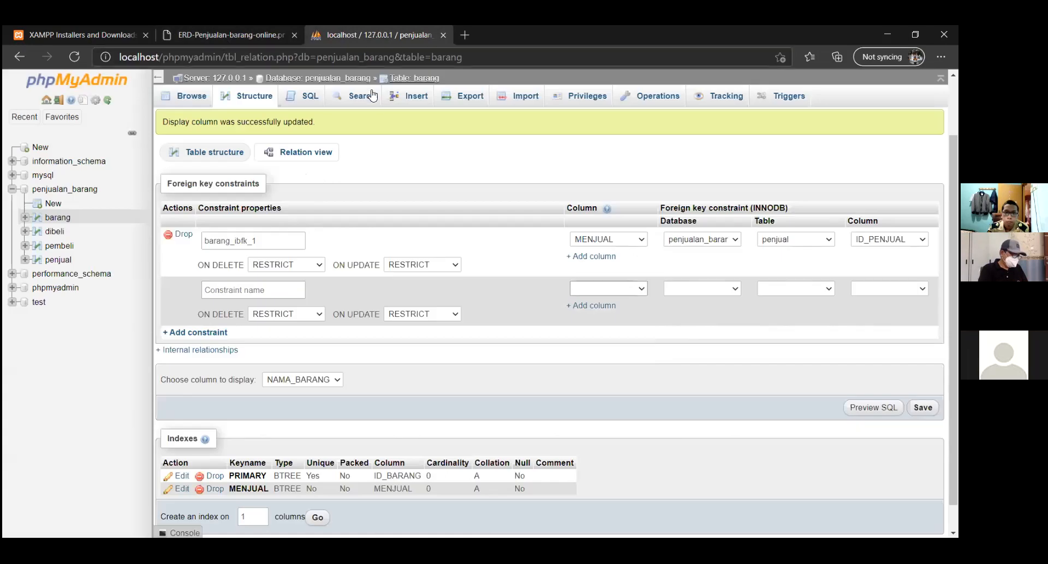
click(227, 32)
click(420, 35)
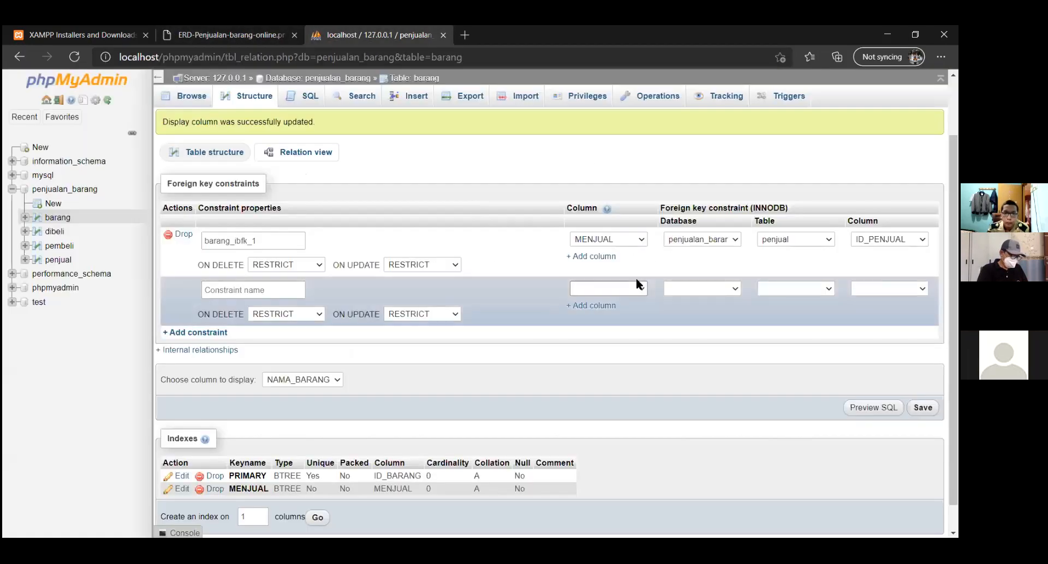
click(637, 288)
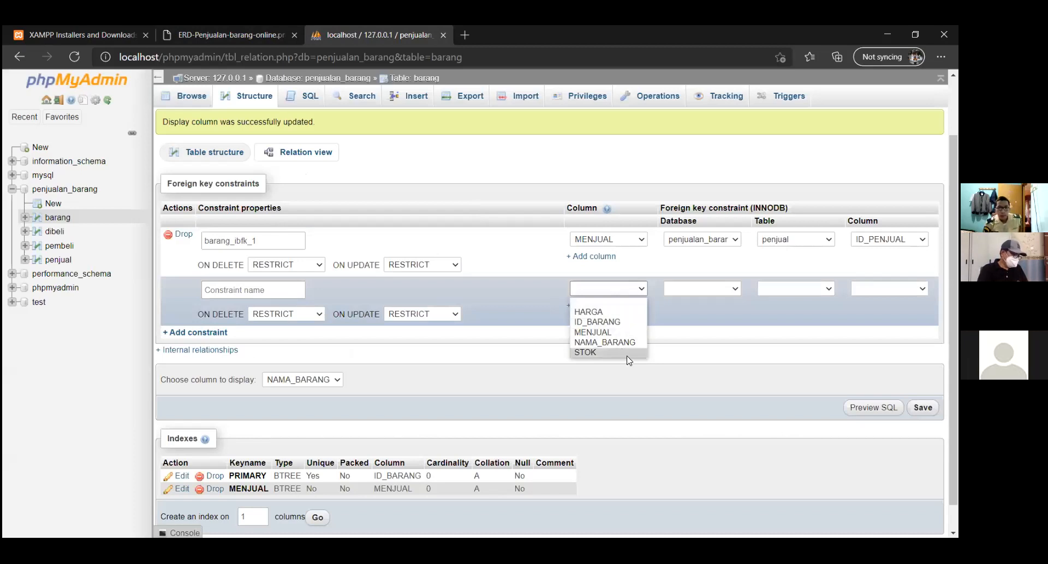
click(731, 352)
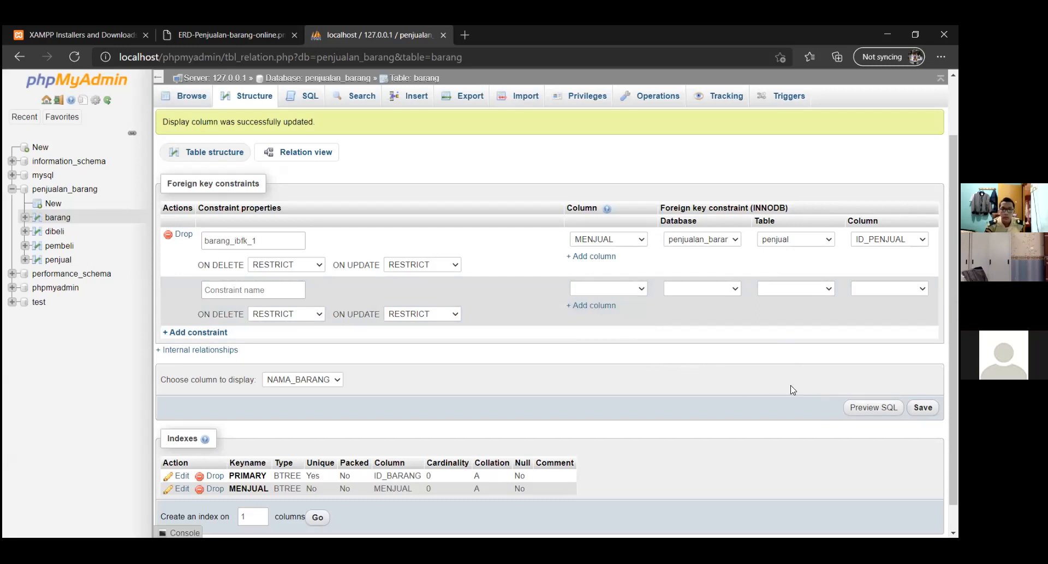
click(922, 408)
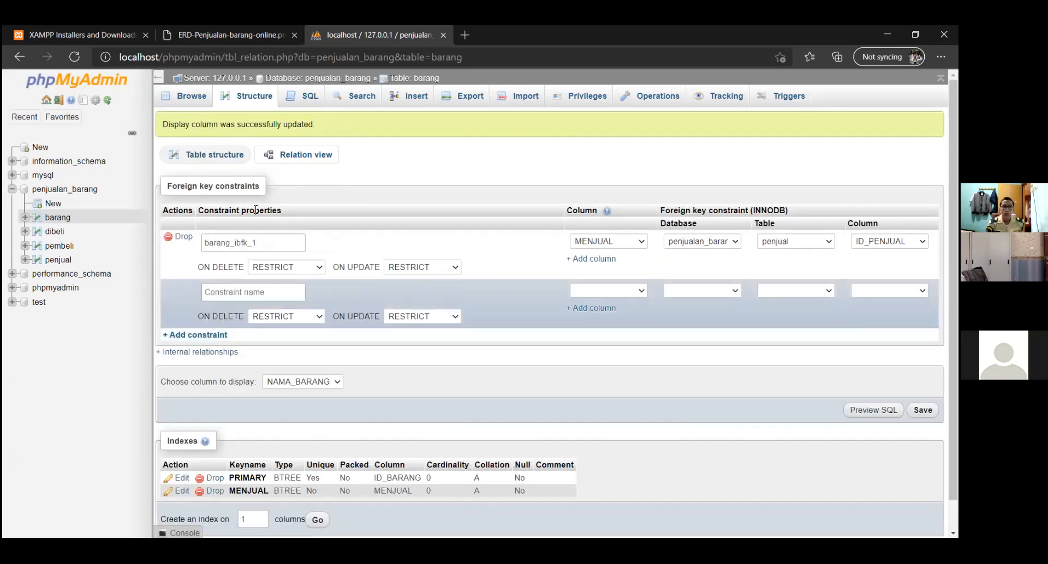
Step: Open the penjual table and unhide its entry under penjualan_barang in the navigation tree
click(75, 261)
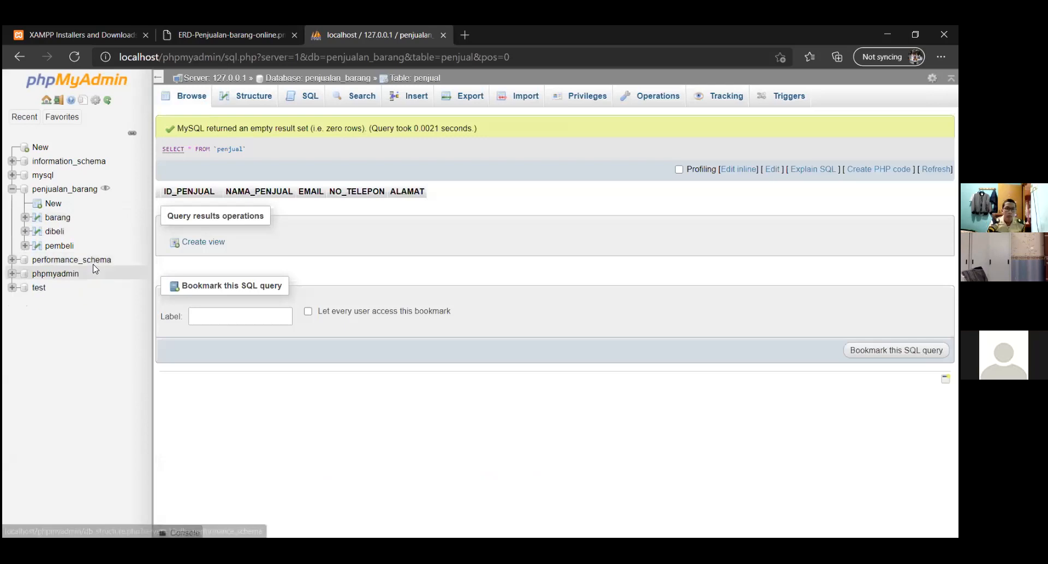
click(105, 188)
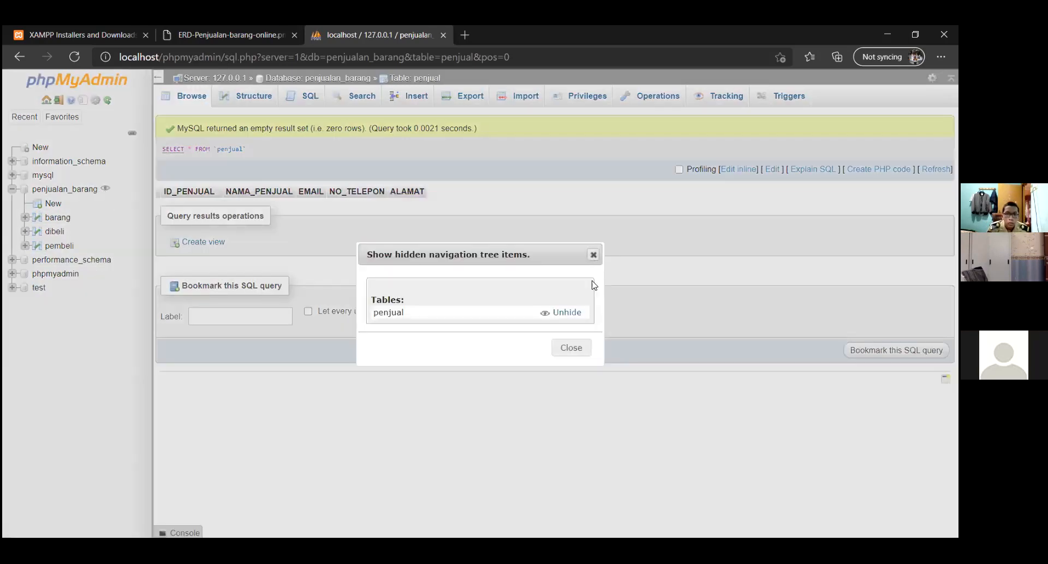
click(564, 312)
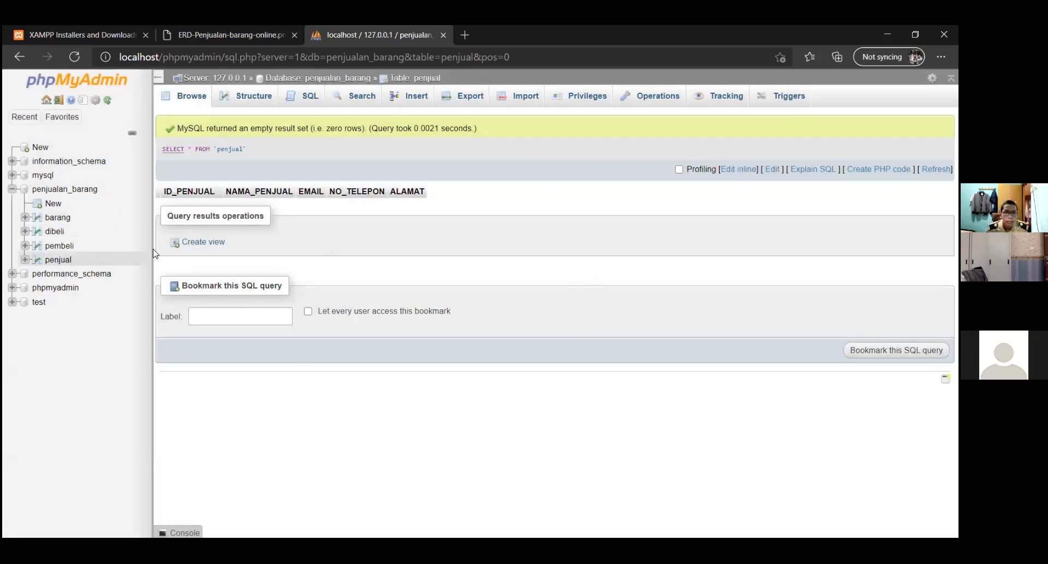
Step: View the barang table's columns and open the table overview of the penjualan_barang database
click(58, 218)
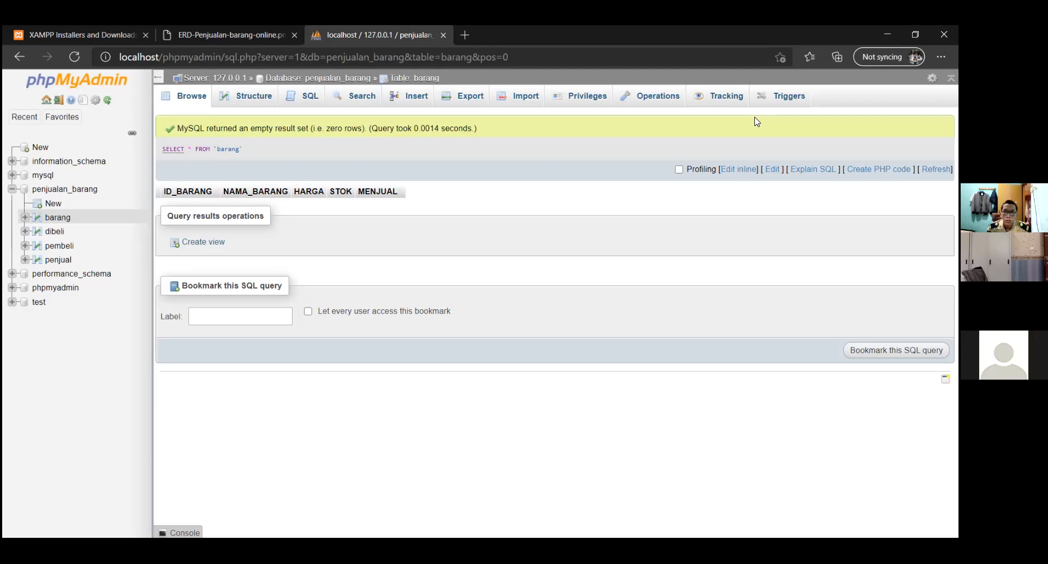
click(69, 190)
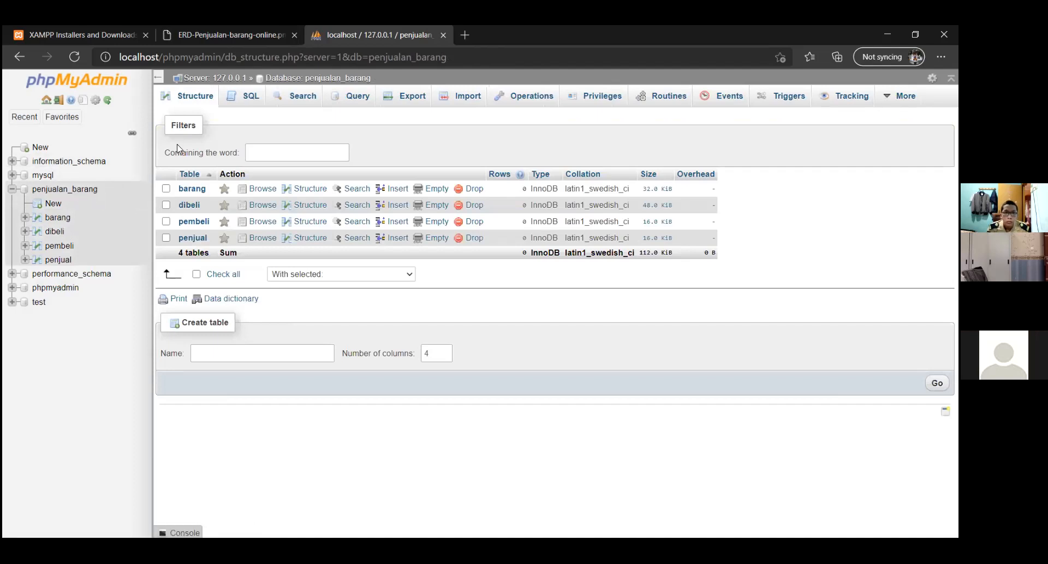
Step: Open the export settings of the penjualan_barang database and ignore the reported server errors
click(412, 109)
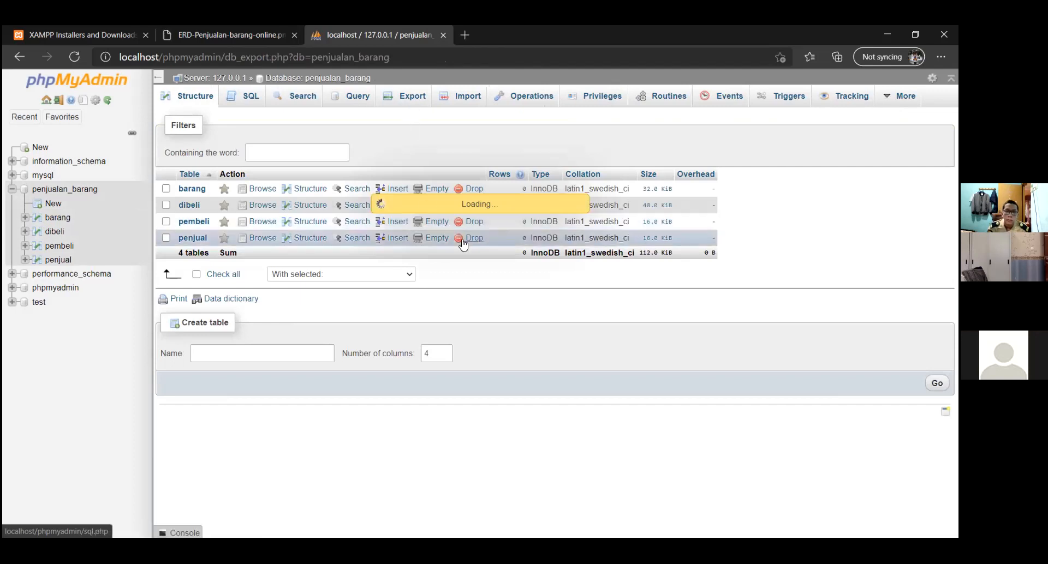
scroll(584, 337, down, 15)
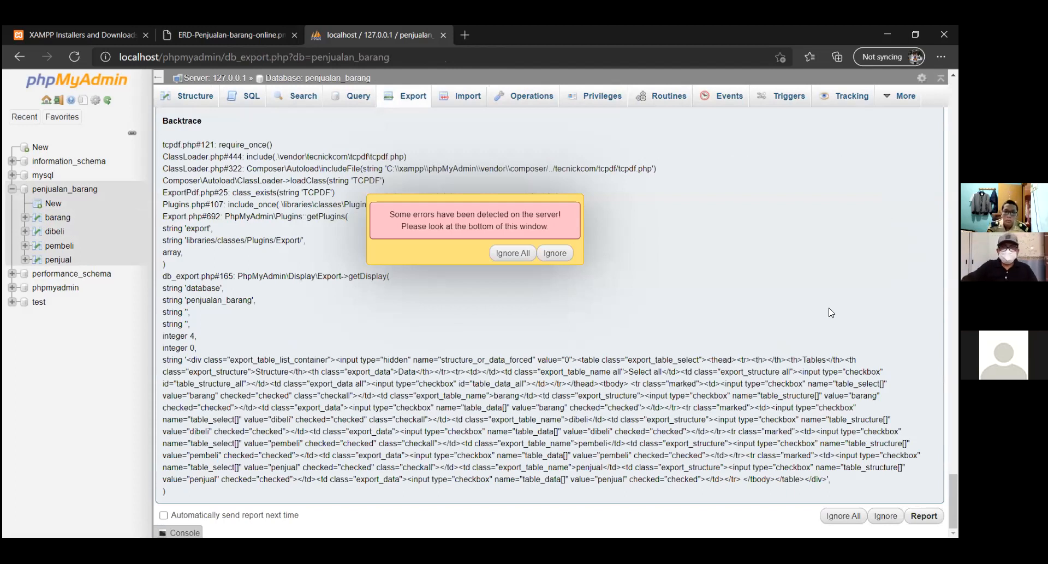
click(555, 255)
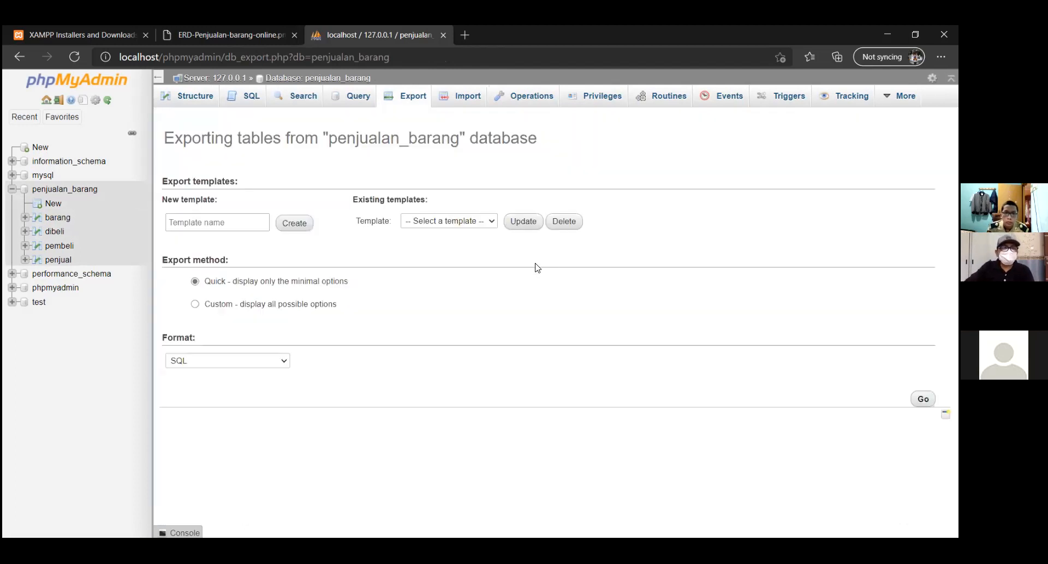
click(234, 224)
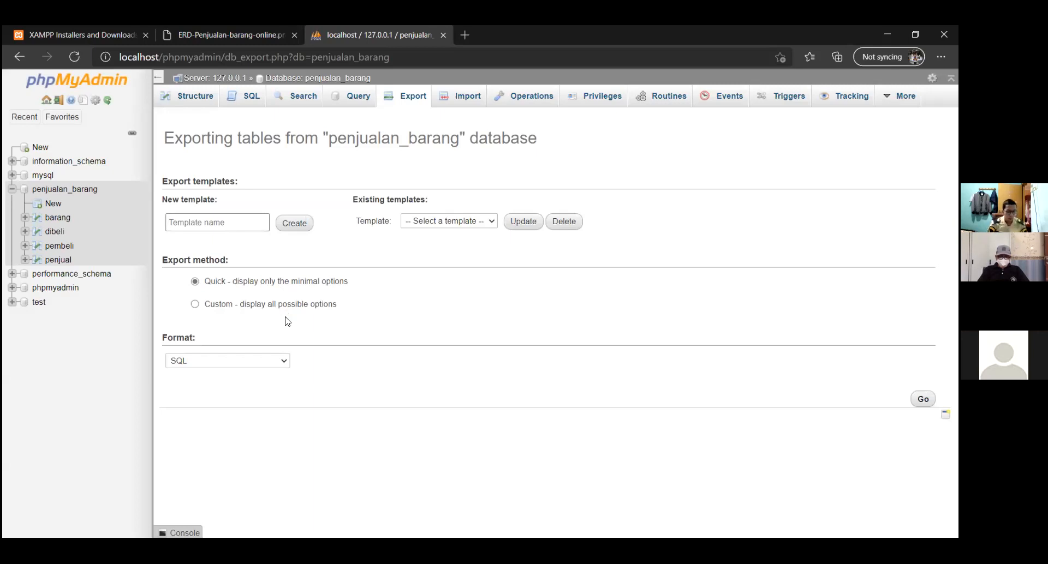
text(TUGAS SIMP ERD)
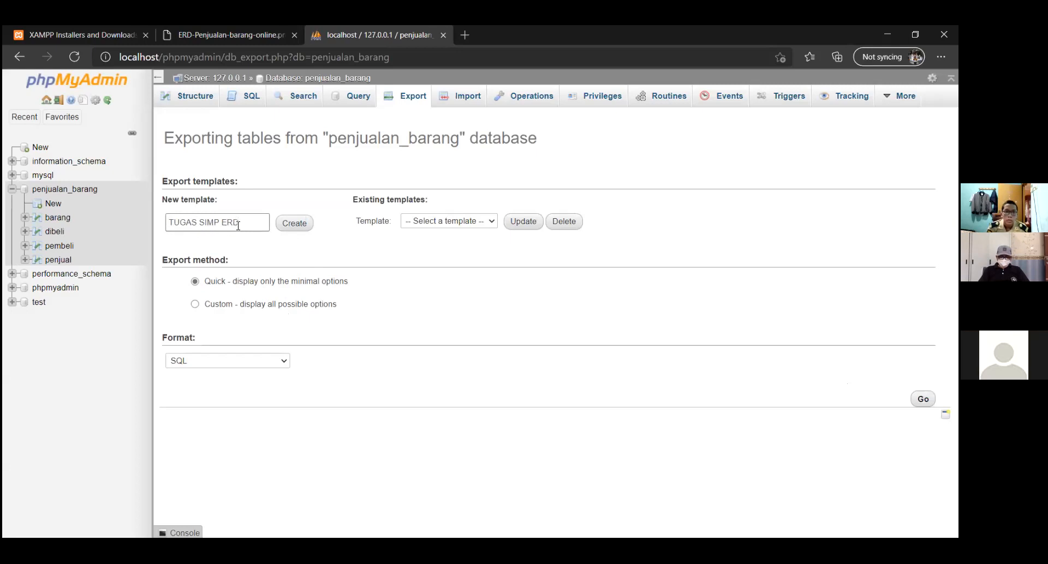
key(BackSpace)
key(BackSpace)
key(BackSpace)
key(BackSpace)
key(BackSpace)
key(BackSpace)
key(BackSpace)
key(BackSpace)
key(BackSpace)
key(BackSpace)
key(BackSpace)
key(BackSpace)
key(BackSpace)
key(BackSpace)
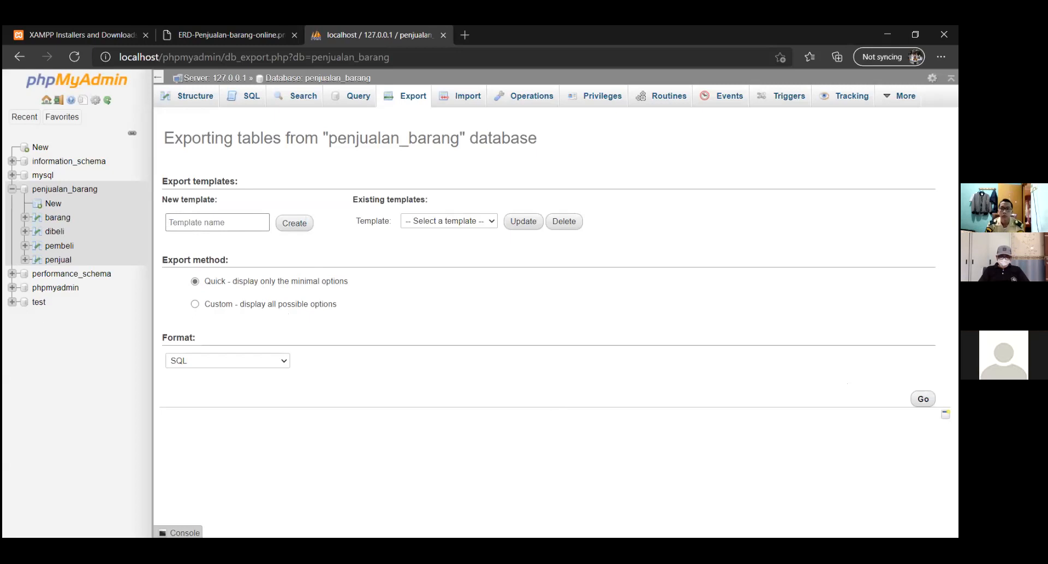
Step: Export the penjualan_barang database with the quick method in SQL format and open the downloaded file
click(922, 399)
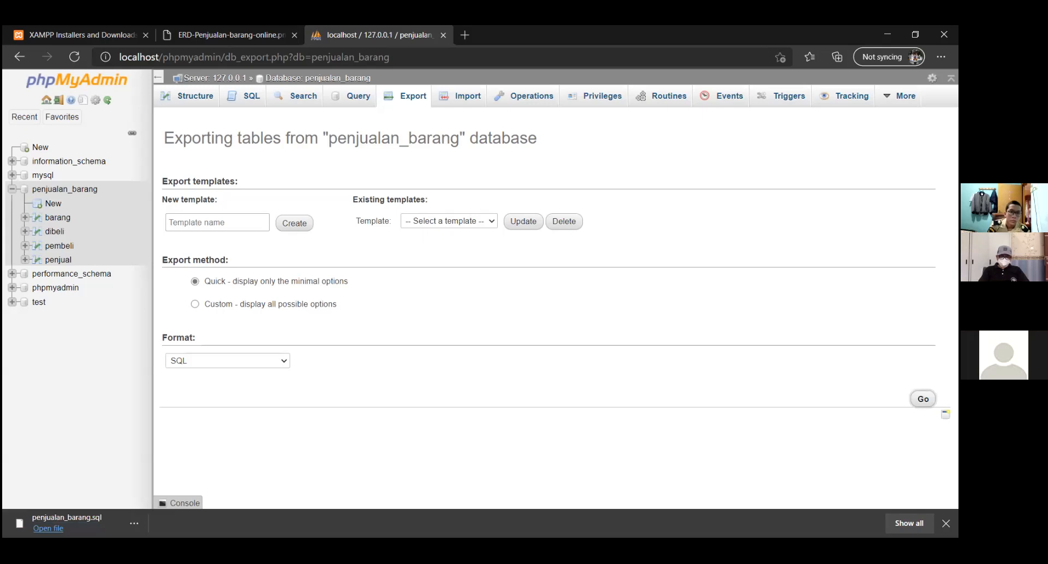
click(101, 521)
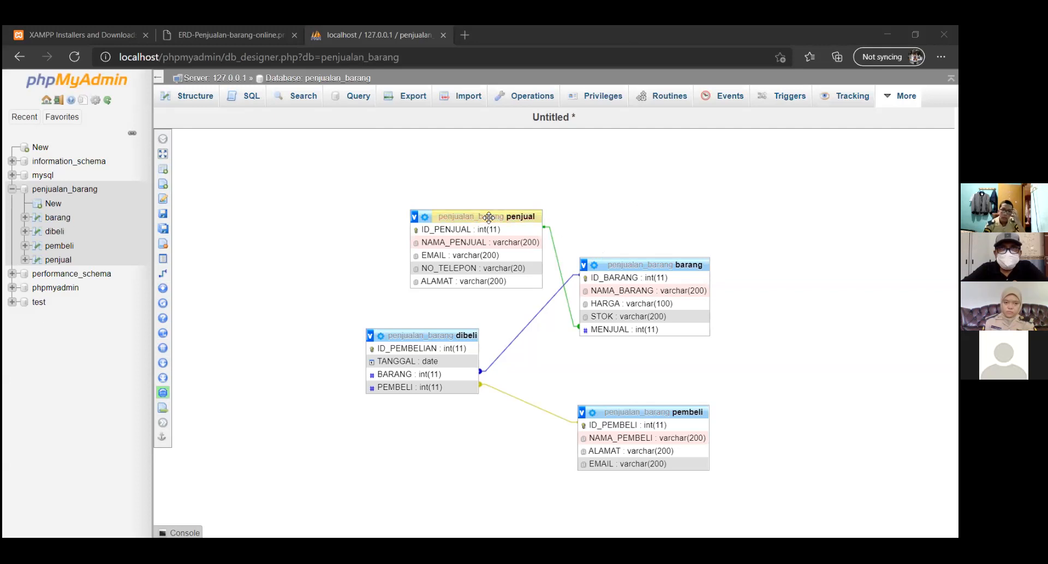
Step: Move the penjual table to the upper-left area of the designer canvas, matching its place in the ERD
click(220, 35)
click(377, 35)
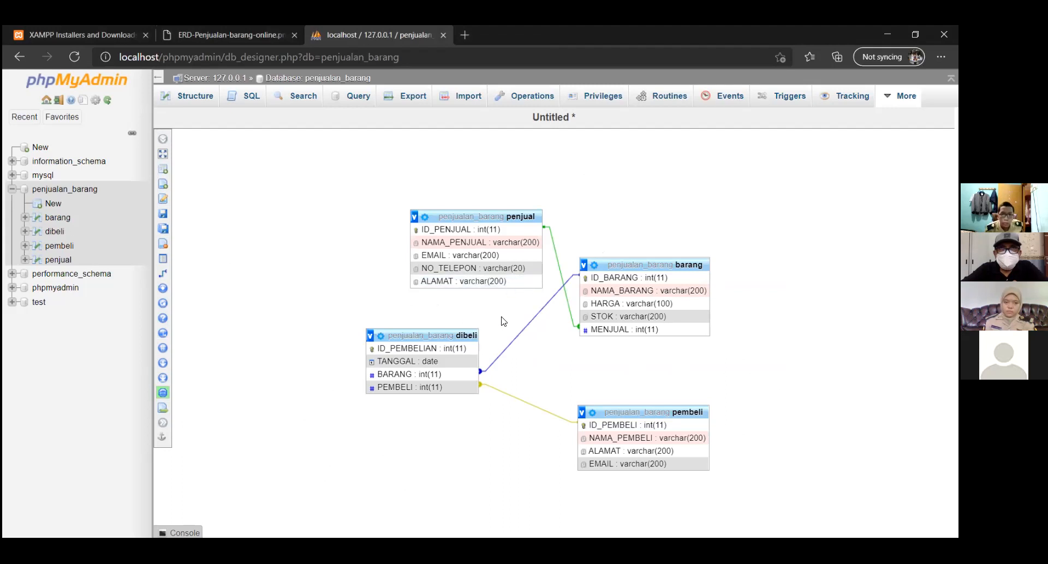
drag(476, 216, 332, 184)
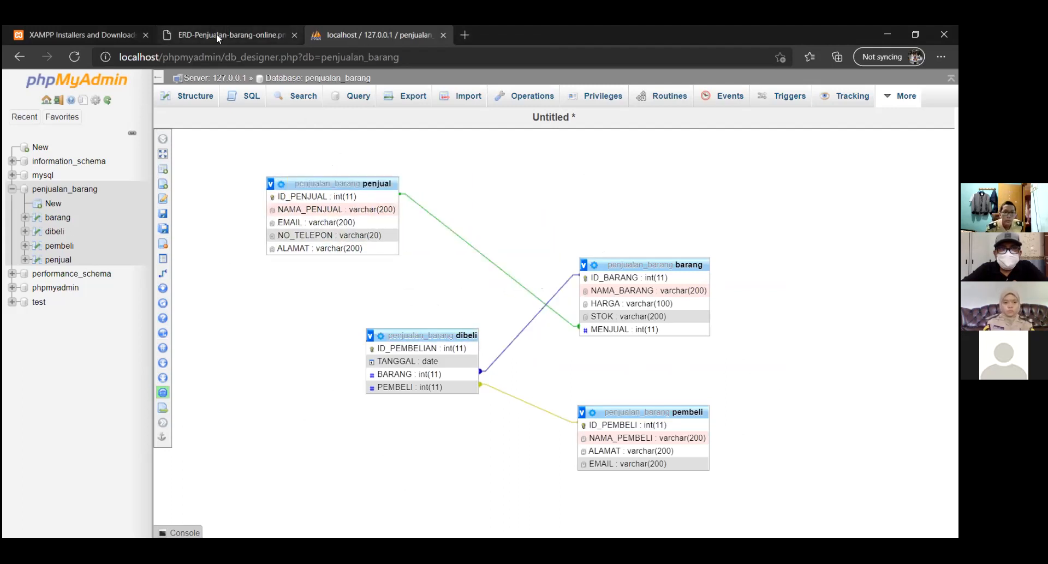
click(216, 35)
click(345, 41)
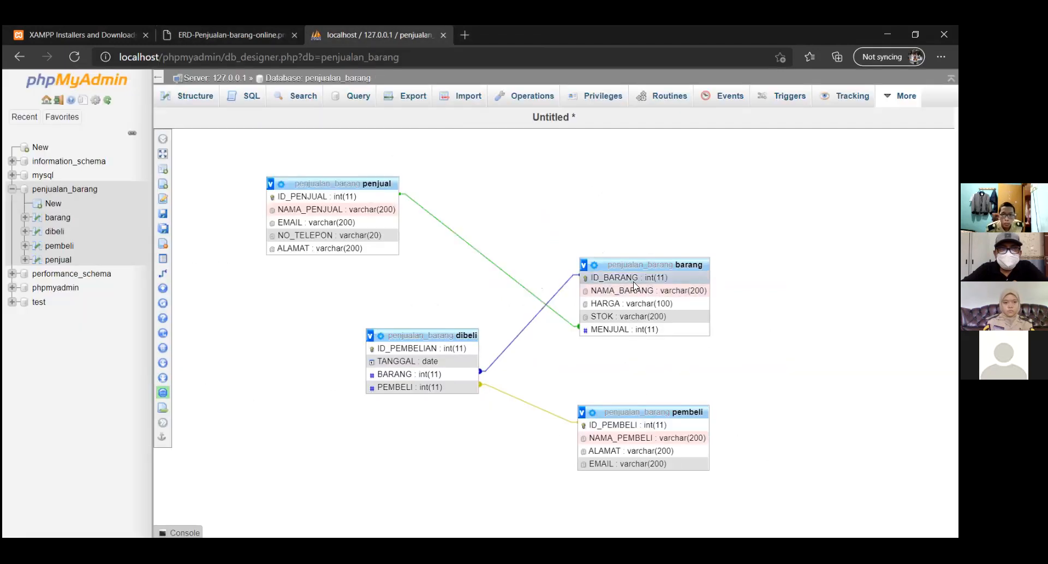
Step: Arrange the barang table directly beneath penjual and dibeli below barang, checking the layout against the ERD
drag(434, 333, 387, 380)
drag(601, 265, 280, 285)
drag(398, 382, 402, 401)
drag(337, 287, 352, 281)
click(240, 35)
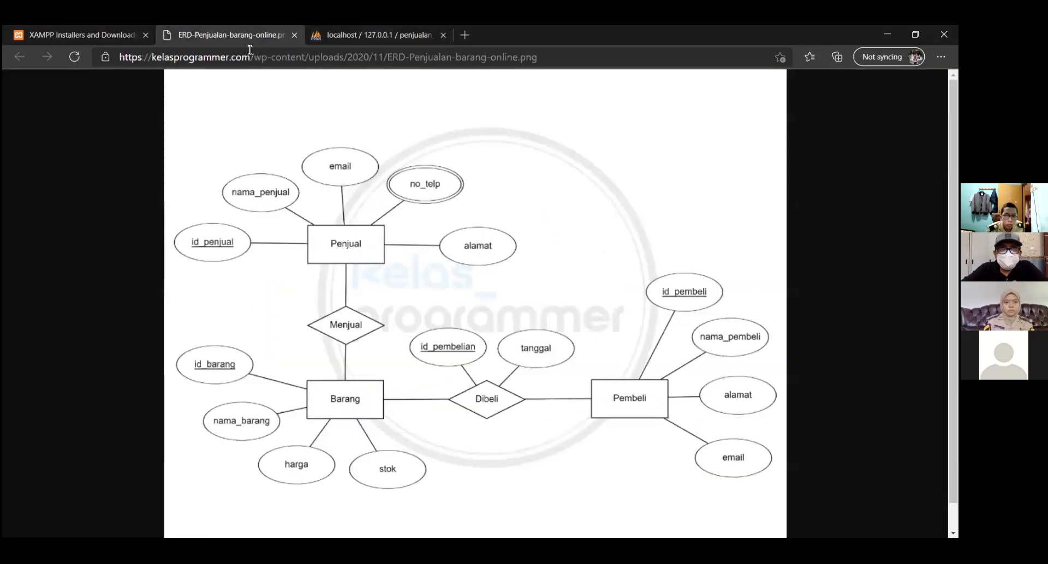
key(ctrl+Tab)
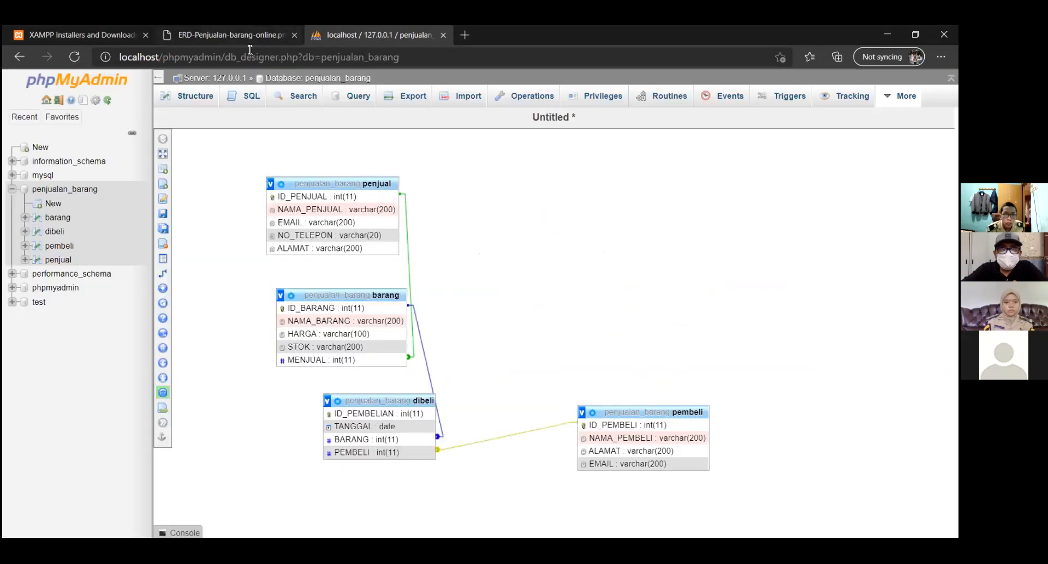
Step: Consult the ERD again and shift the dibeli and pembeli tables further right on the designer canvas
click(241, 35)
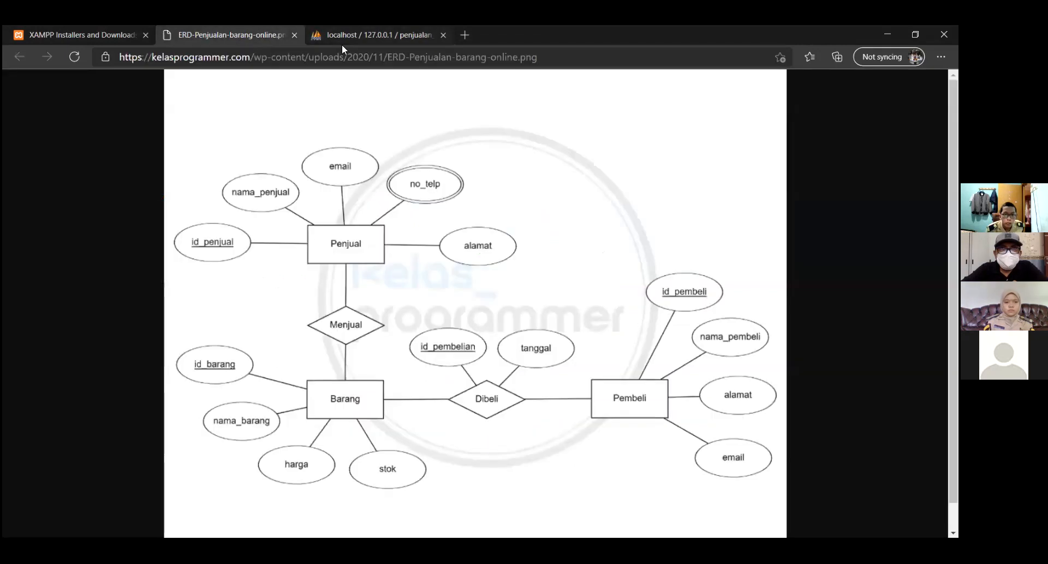
click(341, 44)
drag(398, 393, 488, 398)
drag(636, 413, 680, 400)
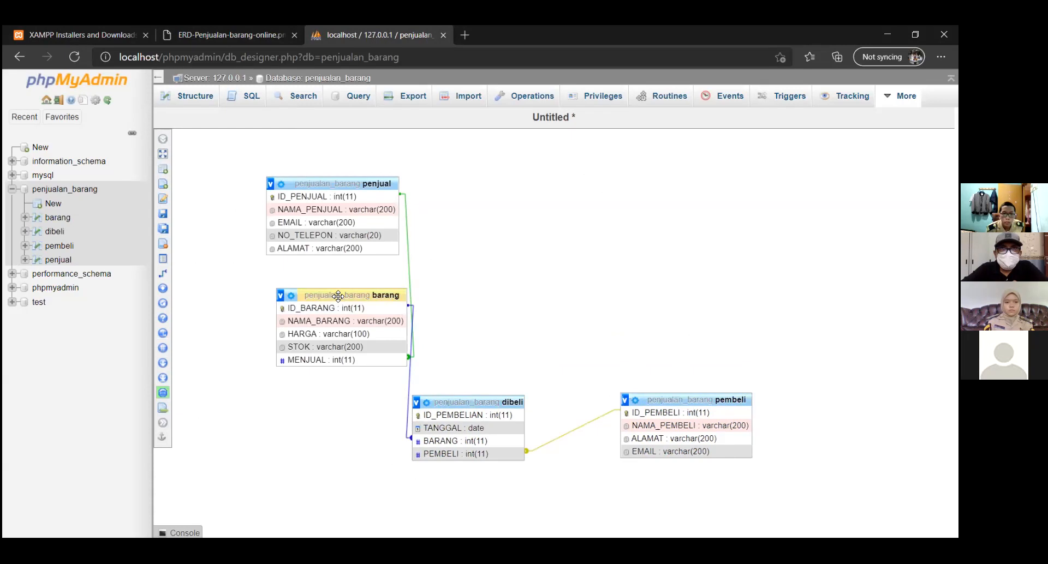
Step: Line up barang, dibeli and pembeli in one row well below the penjual table
drag(340, 296, 337, 403)
drag(446, 400, 505, 402)
drag(362, 401, 342, 391)
drag(500, 401, 496, 394)
drag(688, 402, 710, 397)
Step: Compare the designer layout with the ERD and nudge the dibeli and barang tables slightly
click(217, 41)
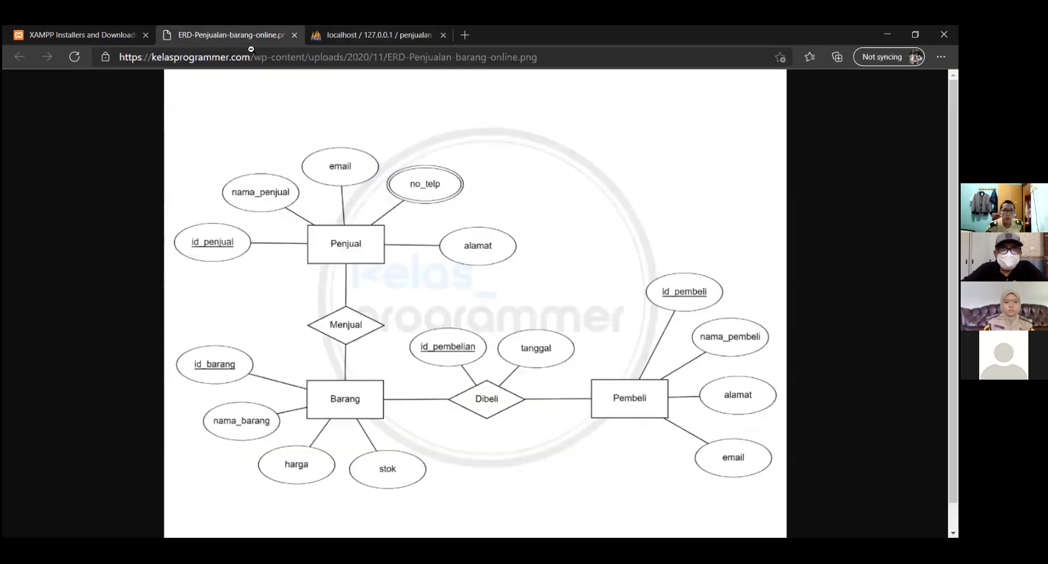
key(ctrl+Tab)
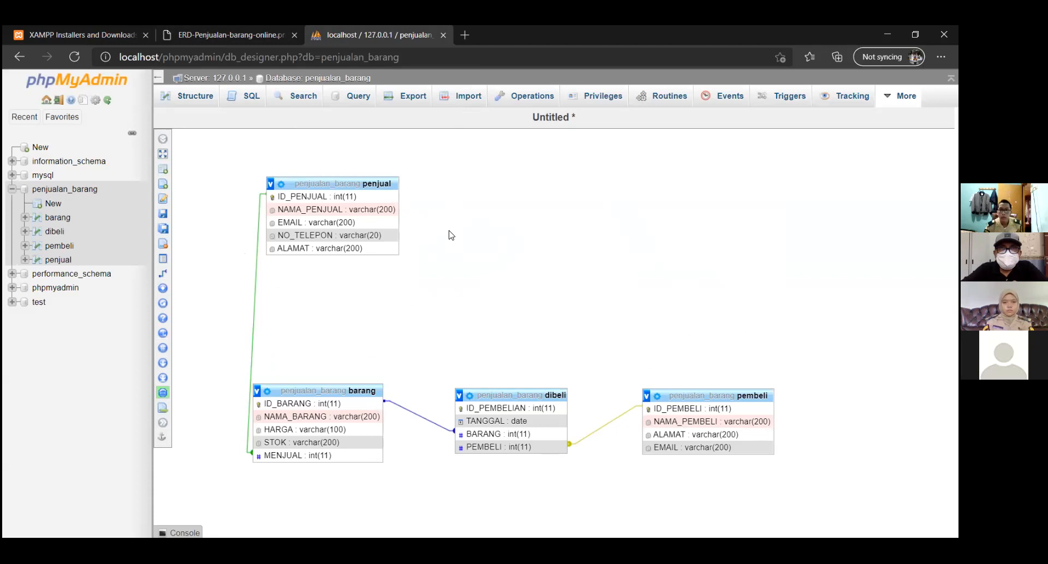
click(210, 35)
click(371, 35)
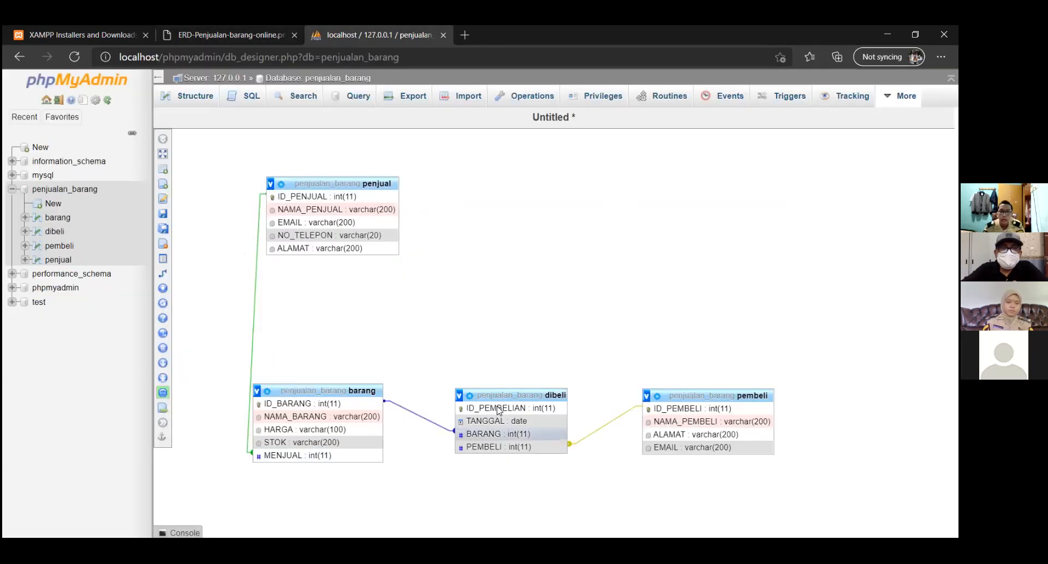
drag(511, 395, 514, 398)
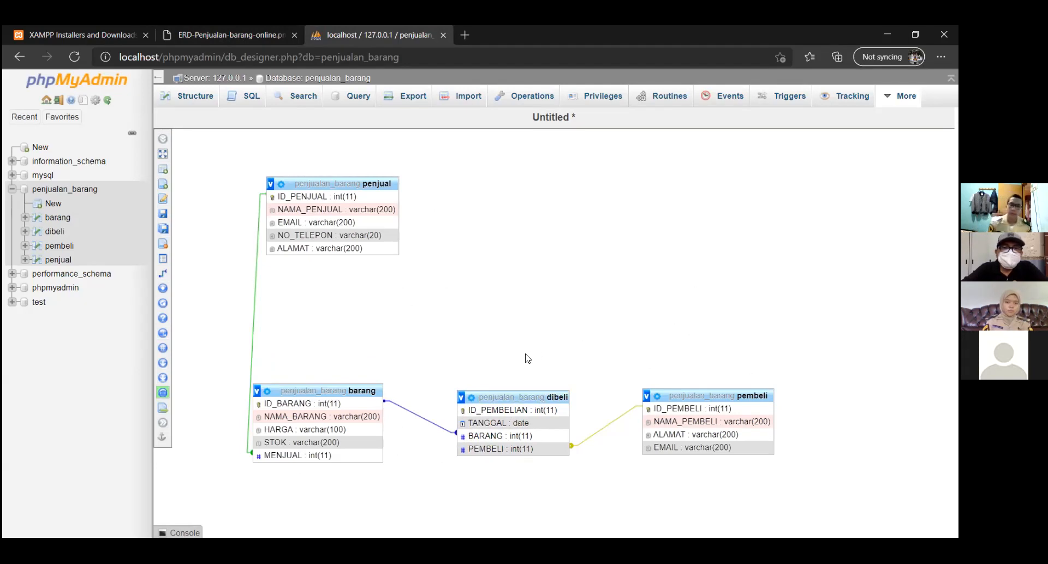
mouse_move(322, 388)
mouse_down()
mouse_move(342, 388)
mouse_move(332, 389)
mouse_up()
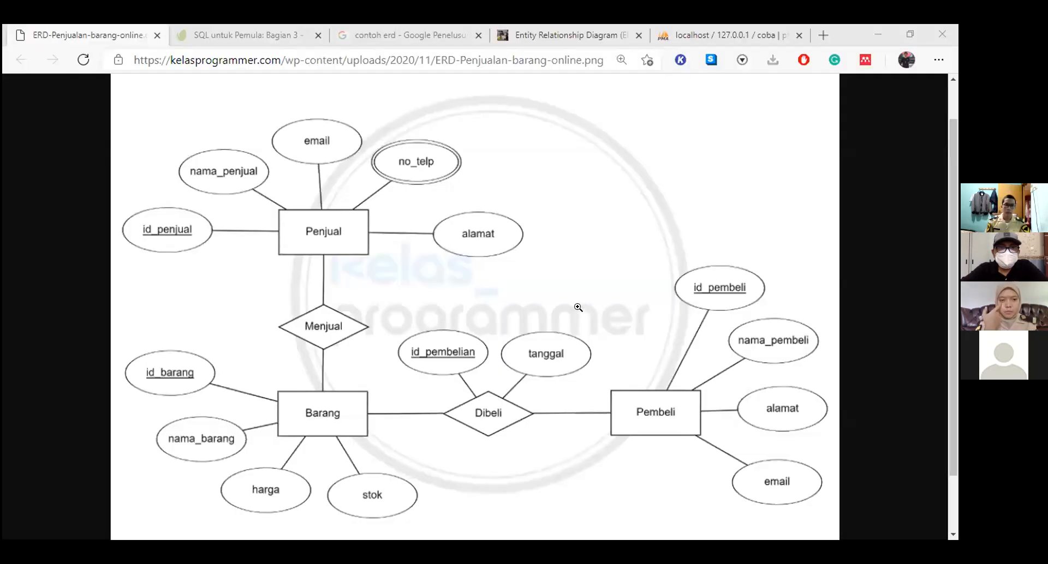
Step: Review the lower part of the ERD and switch to the designer view of the coba database
click(917, 224)
scroll(909, 248, down, 2)
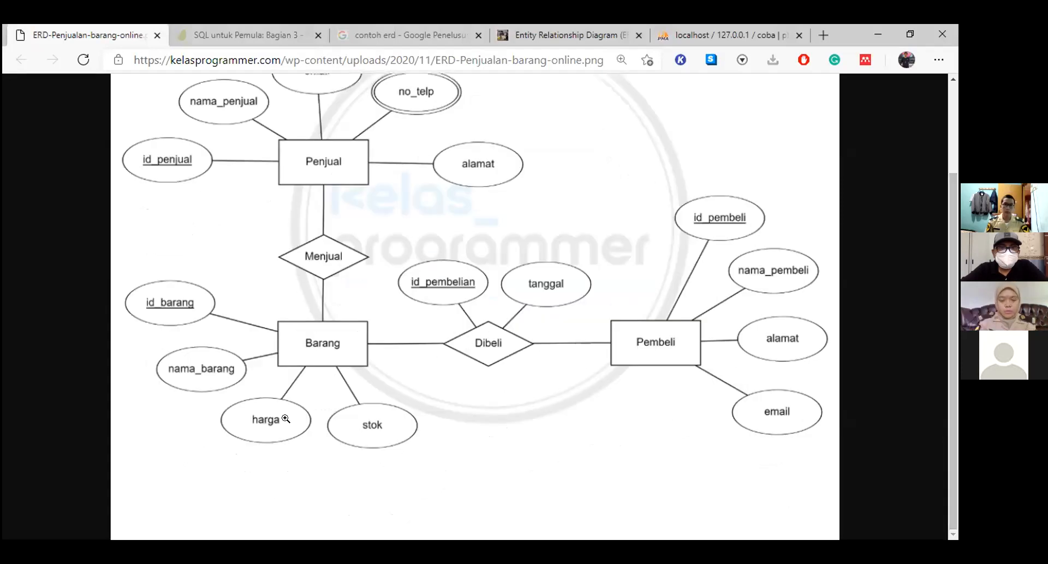
click(718, 34)
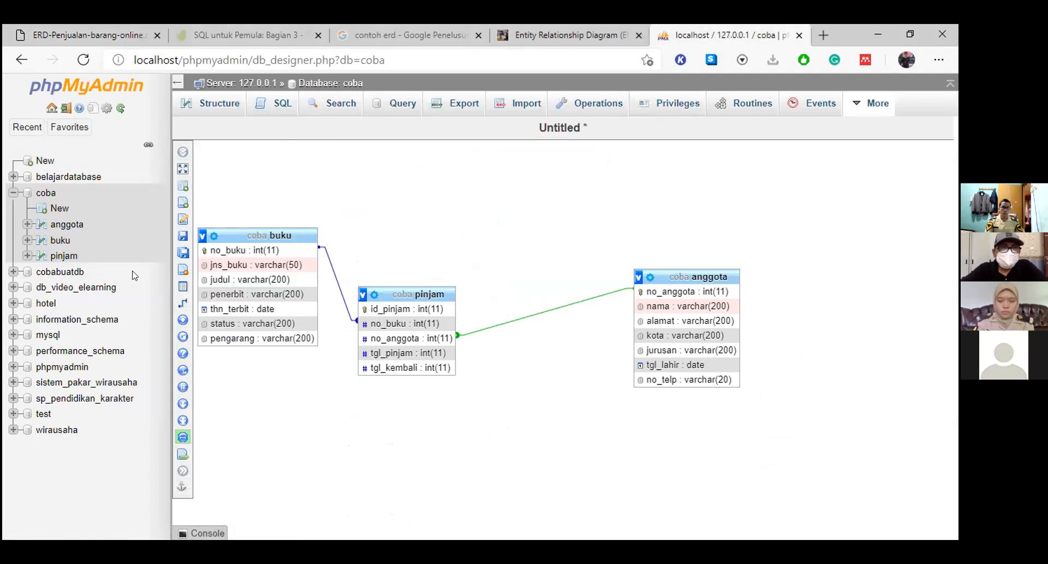
Step: Open the form for inserting a row into coba's buku table and leave no_buku empty
click(59, 240)
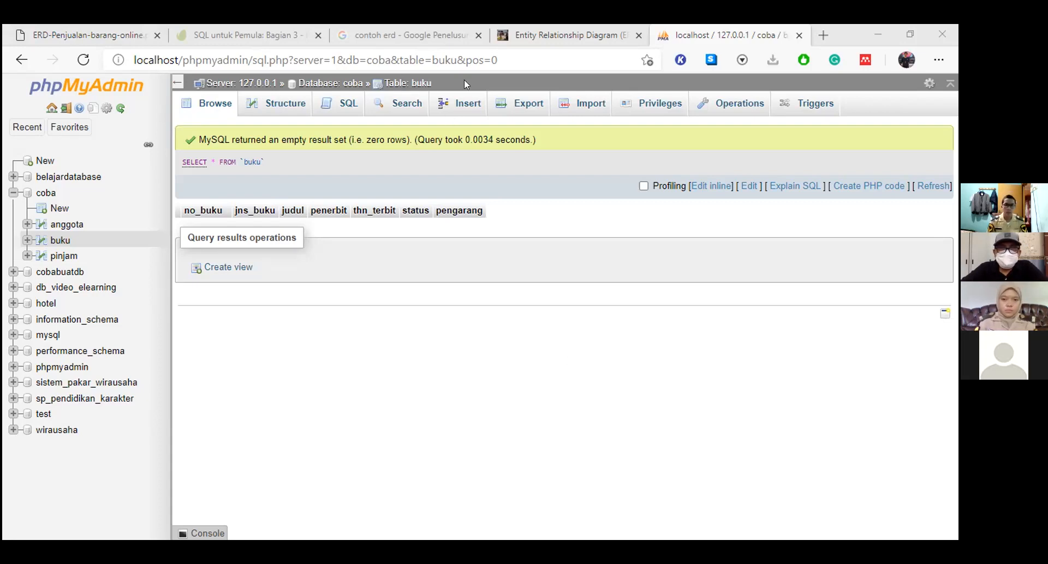
click(458, 109)
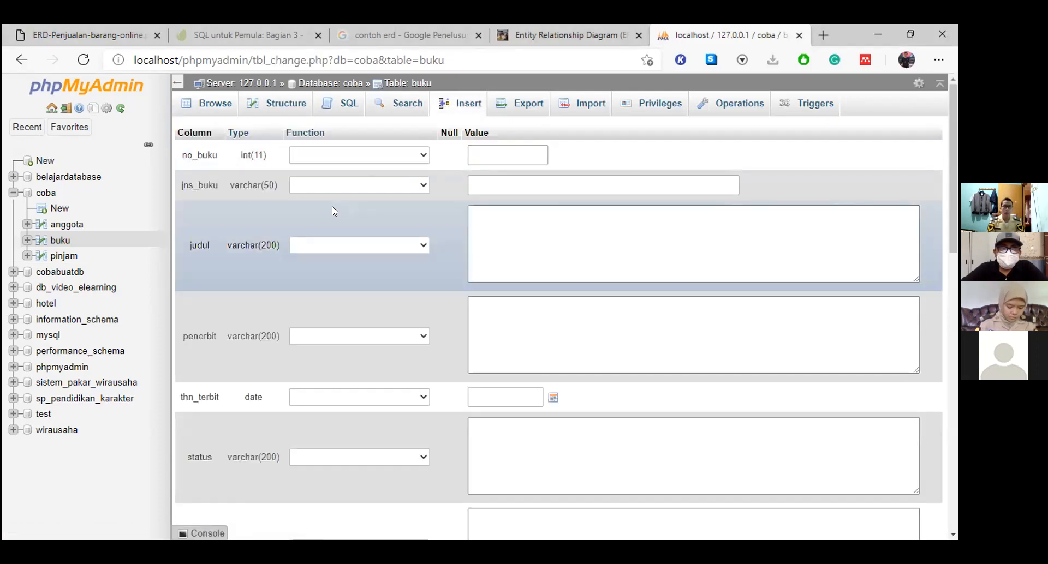
click(500, 152)
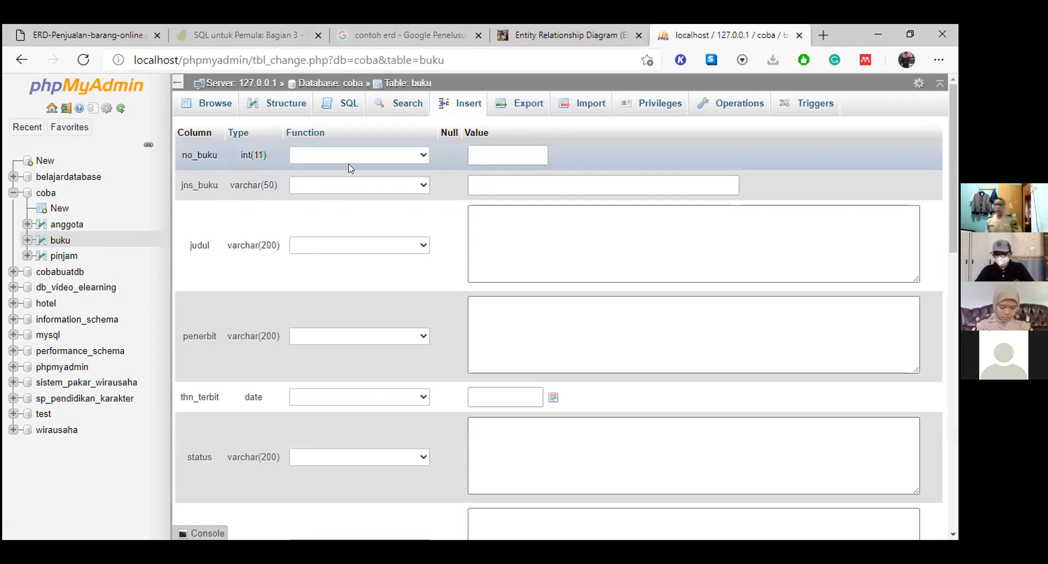
click(467, 148)
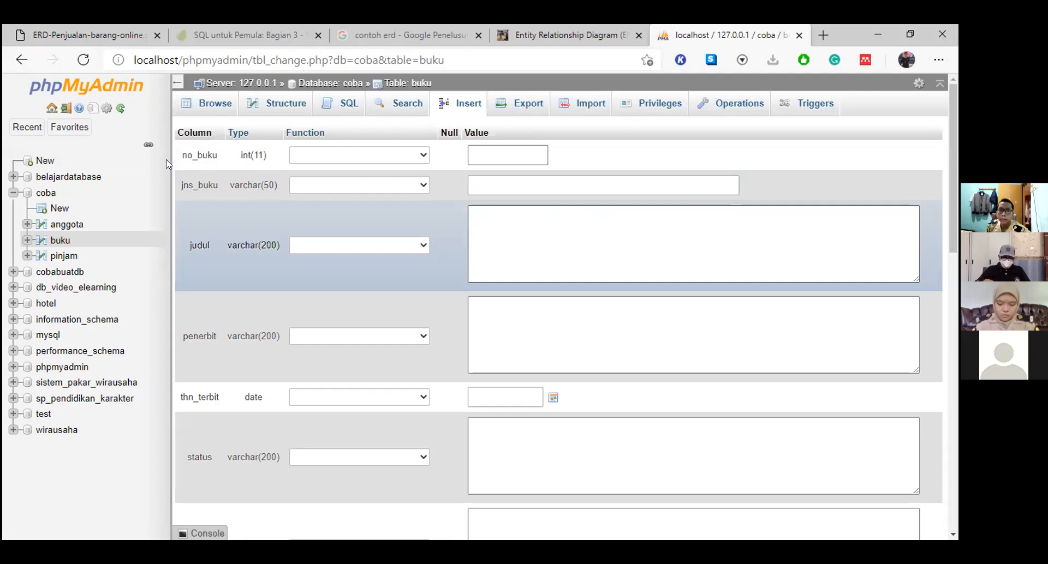
Step: Set jns_buku to Cerita and judul to Cinderella in the new buku row
click(540, 184)
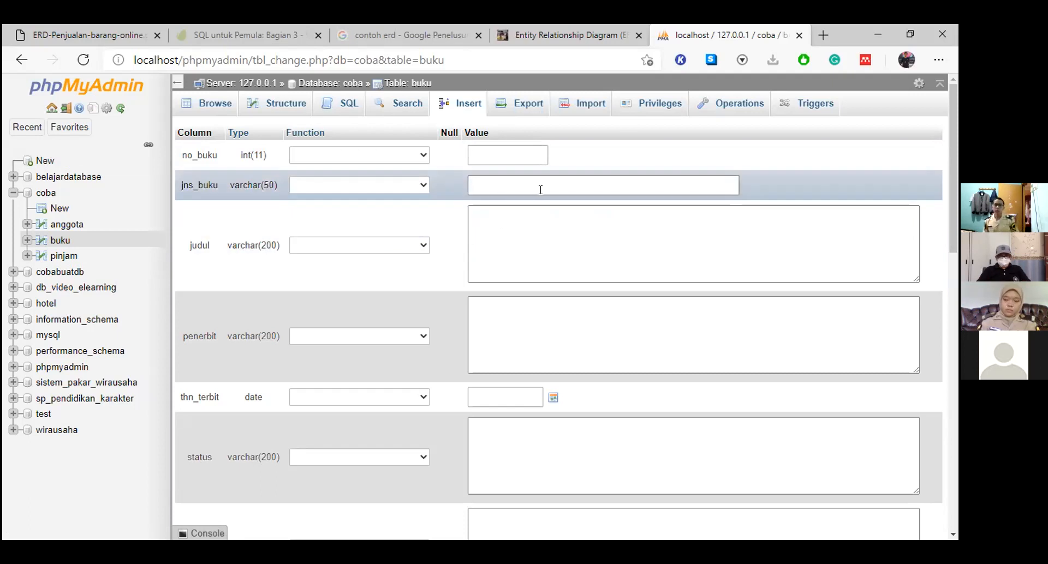
scroll(533, 264, down, 3)
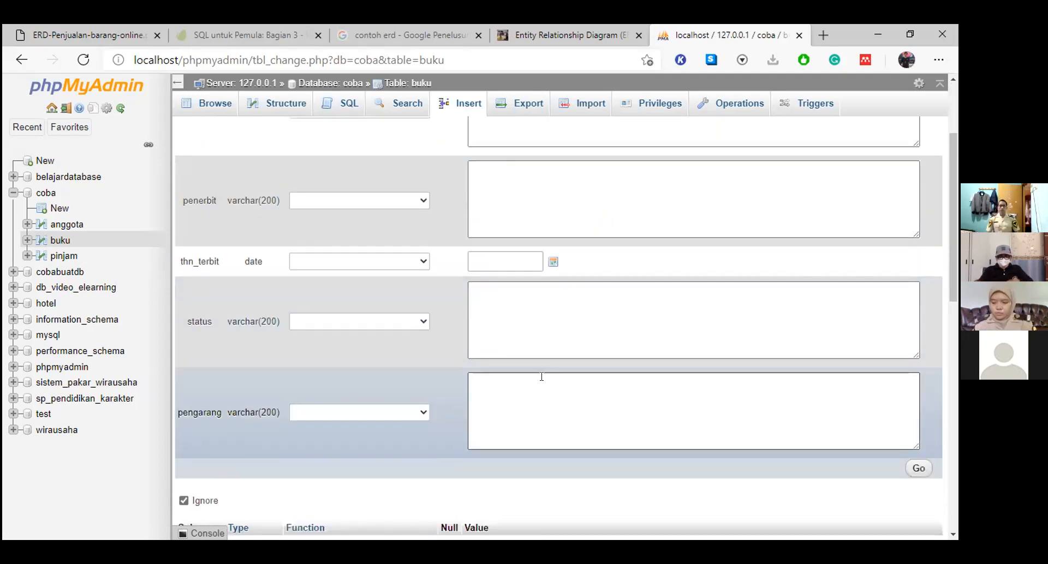
scroll(541, 377, up, 3)
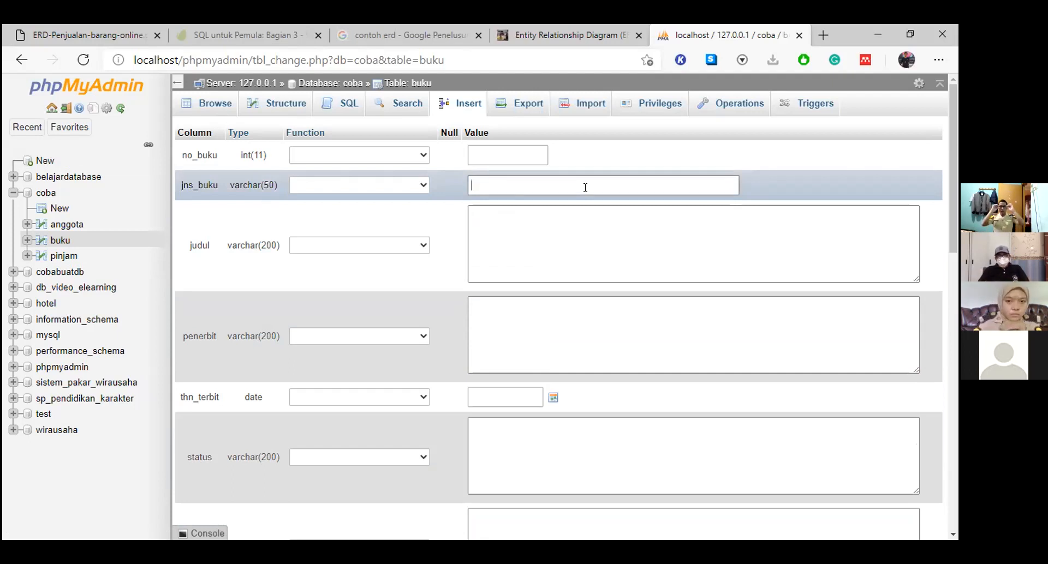
text(cerita)
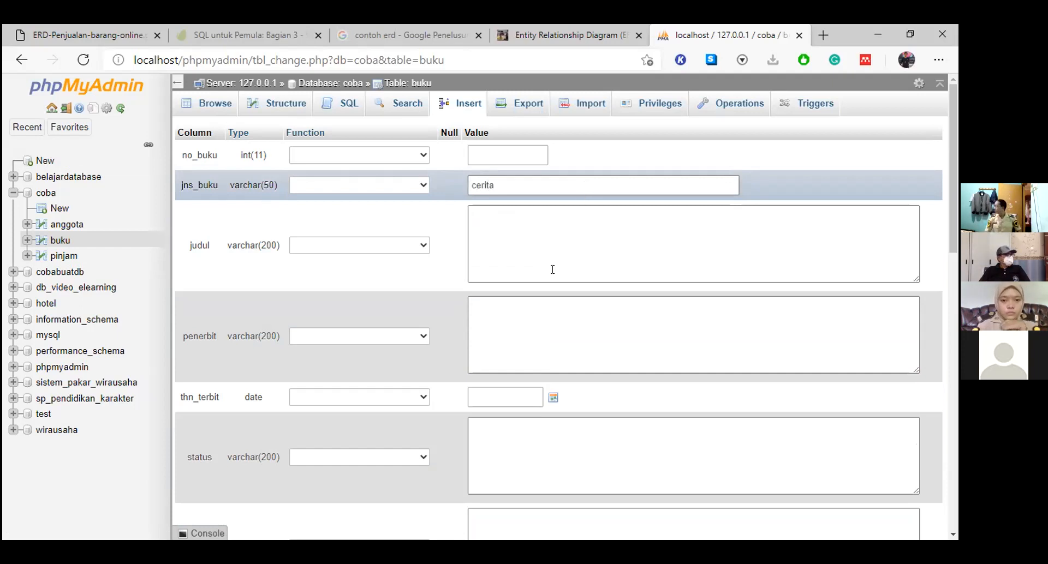
click(528, 246)
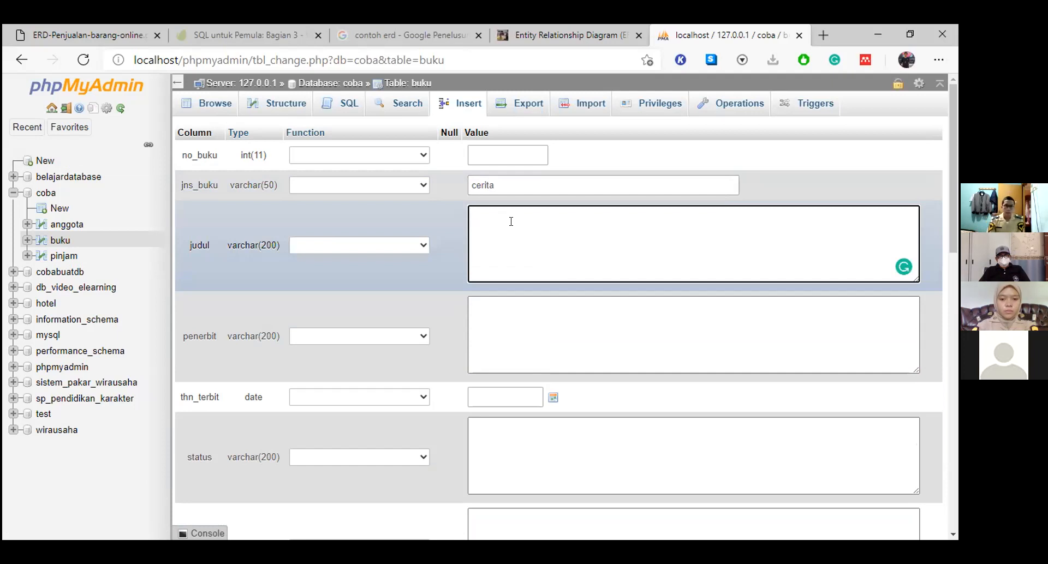
text(Cinderella)
click(508, 177)
key(Home)
key(Delete)
text(C)
Step: Set penerbit to Anonymous and thn_terbit to 2021-02-02 for the new buku row
click(493, 309)
text(An)
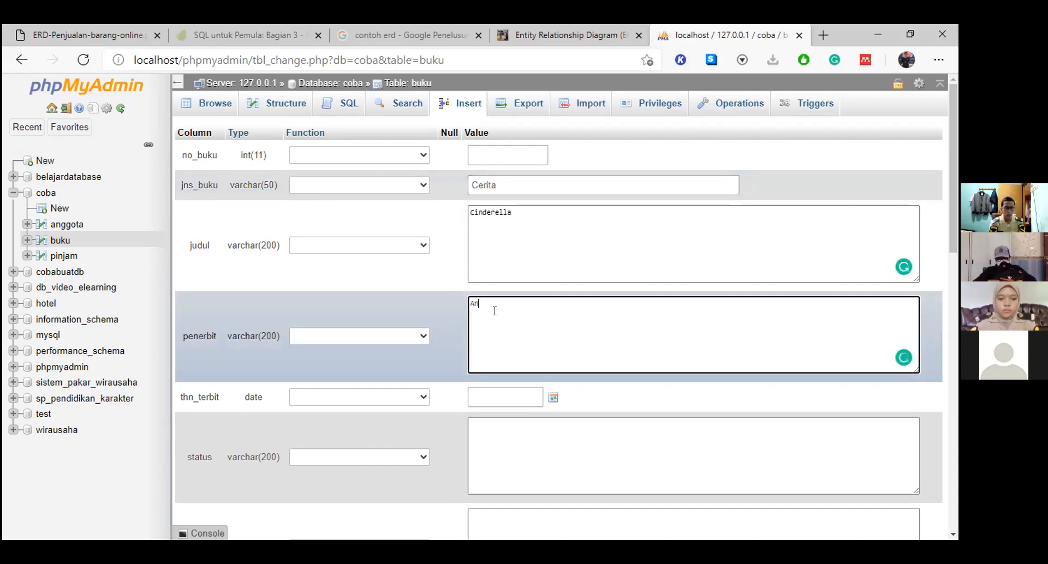
text(onymous)
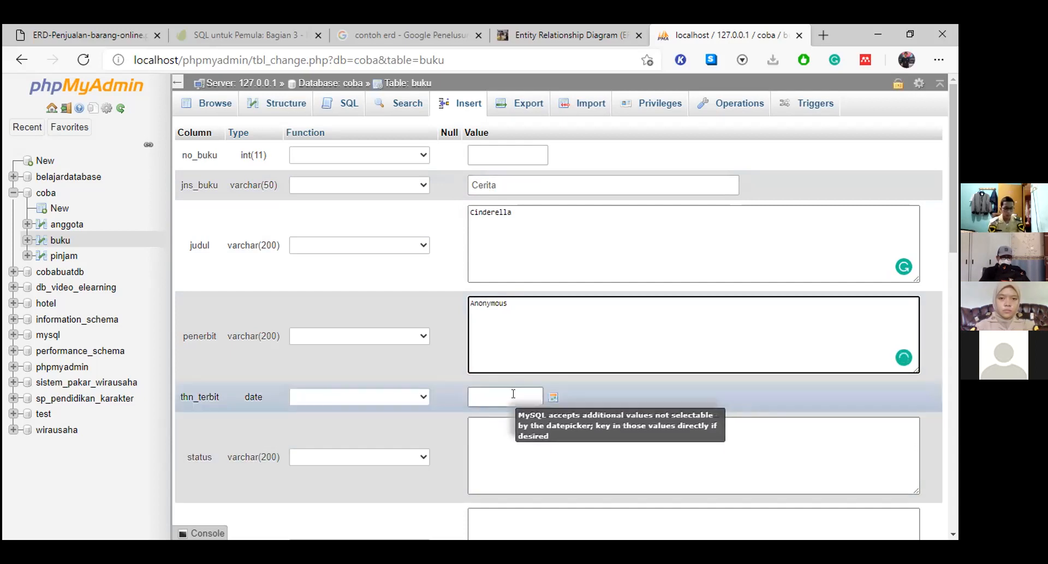
click(553, 398)
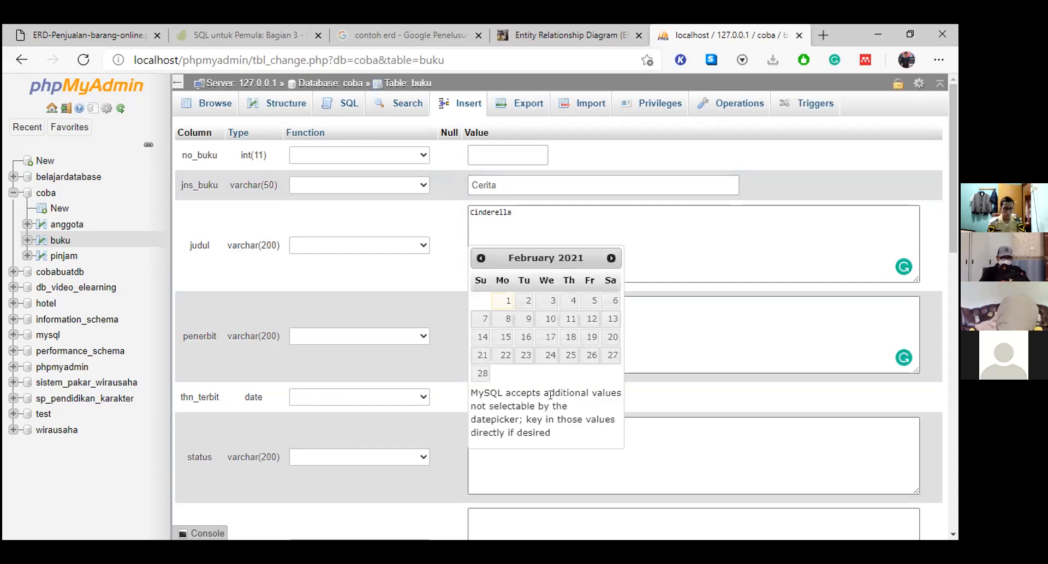
click(521, 302)
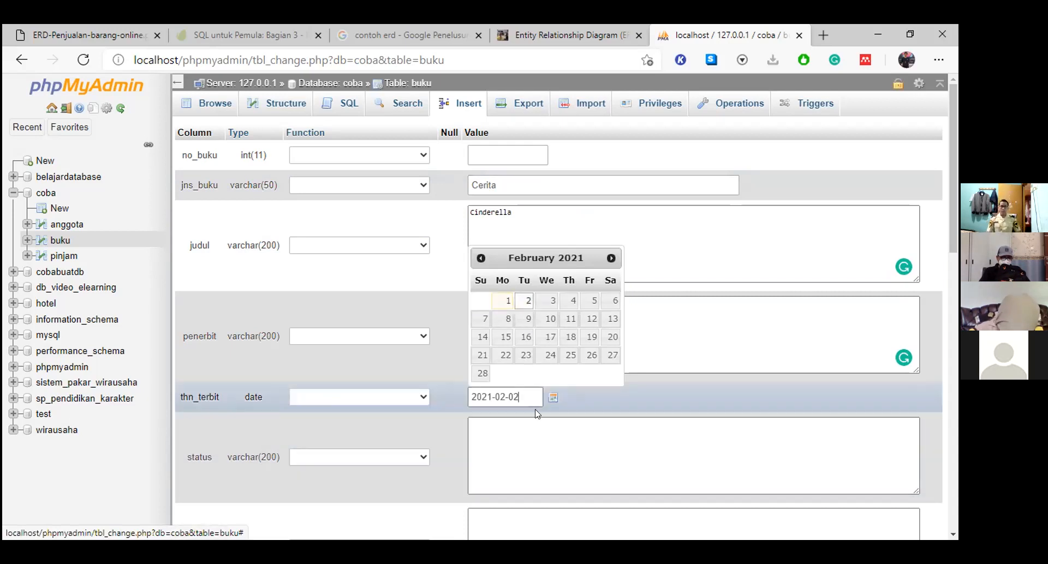
Step: Set status to Tamat for the new buku row
click(536, 435)
scroll(537, 415, down, 3)
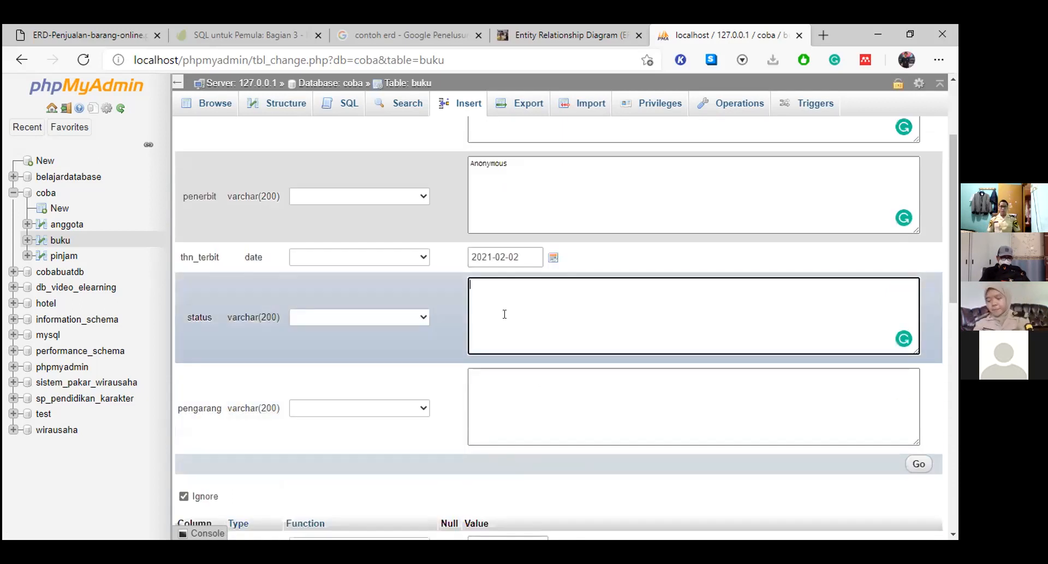
text(tamat)
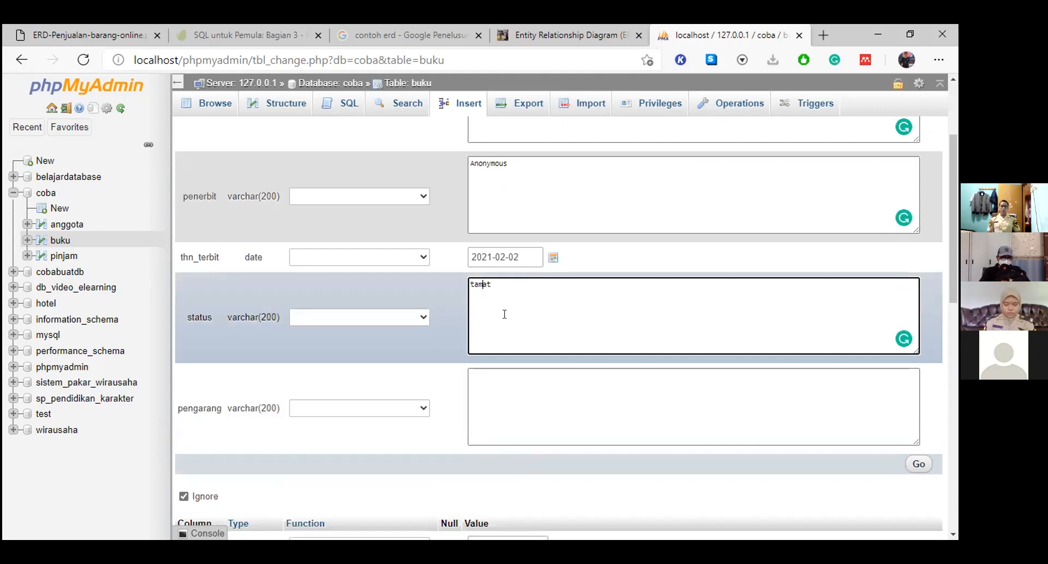
key(BackSpace)
text(T)
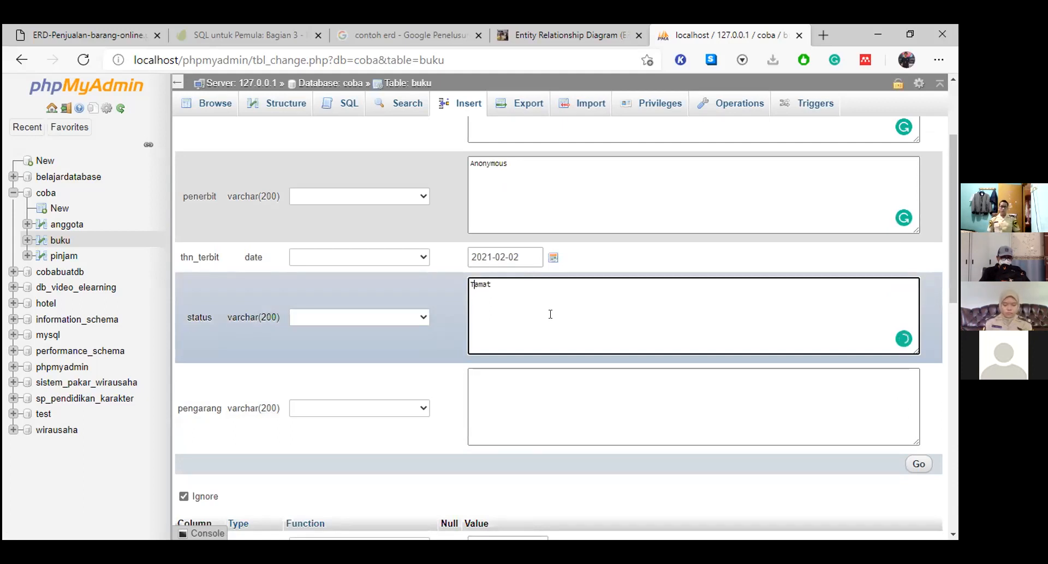
Step: Set pengarang to Anonymous for the new buku row
click(507, 389)
scroll(502, 393, up, 3)
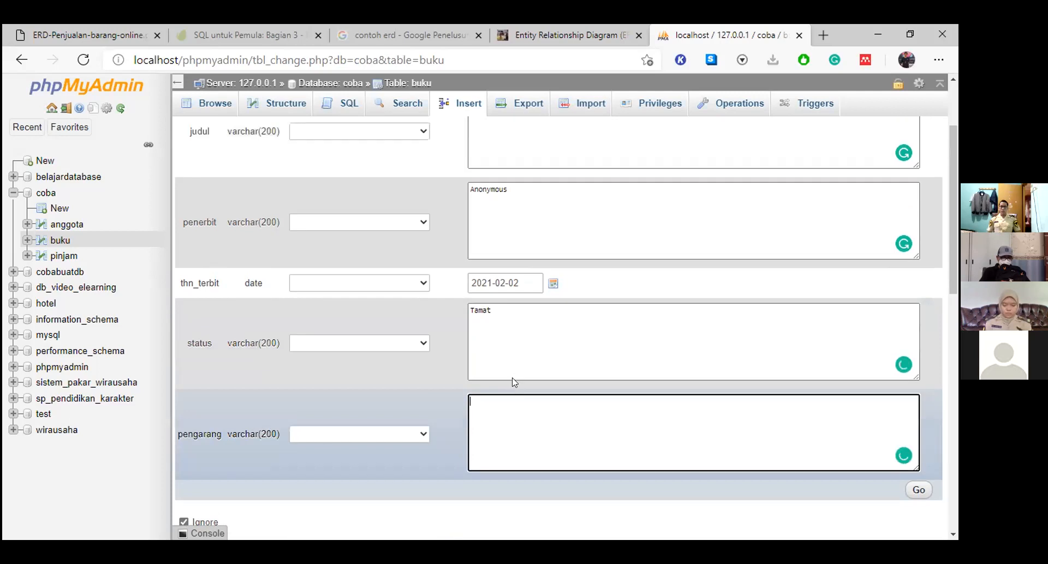
scroll(494, 411, down, 8)
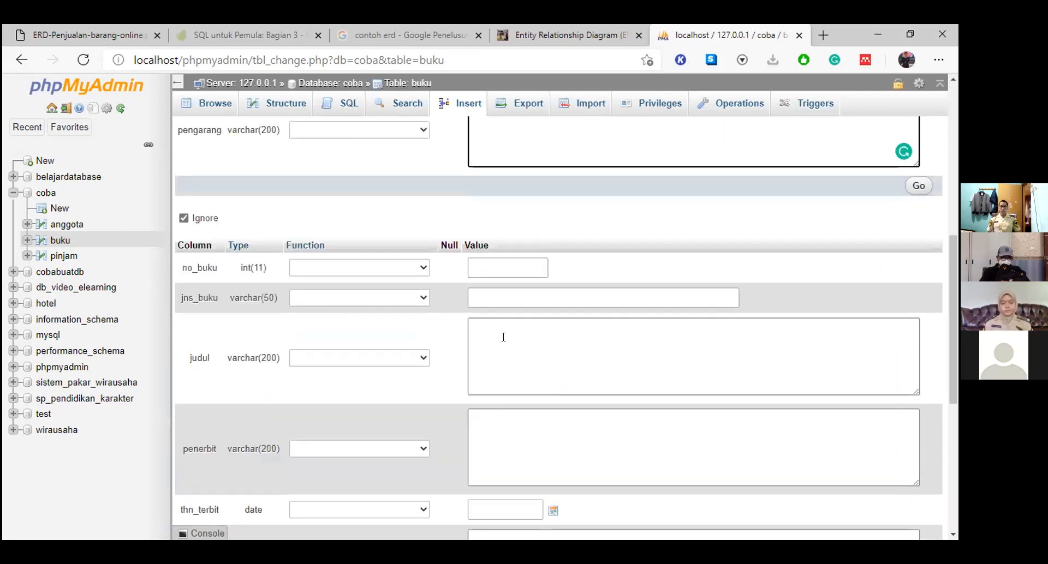
scroll(505, 327, up, 4)
text(Anonymous)
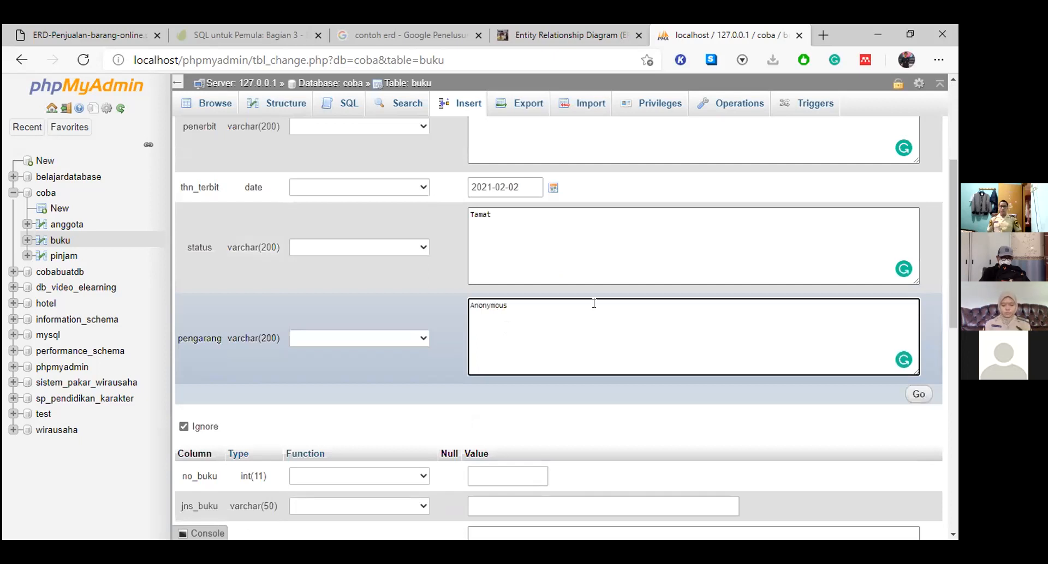
Step: Check the values entered for the first buku row and submit it to insert the record
scroll(594, 304, up, 4)
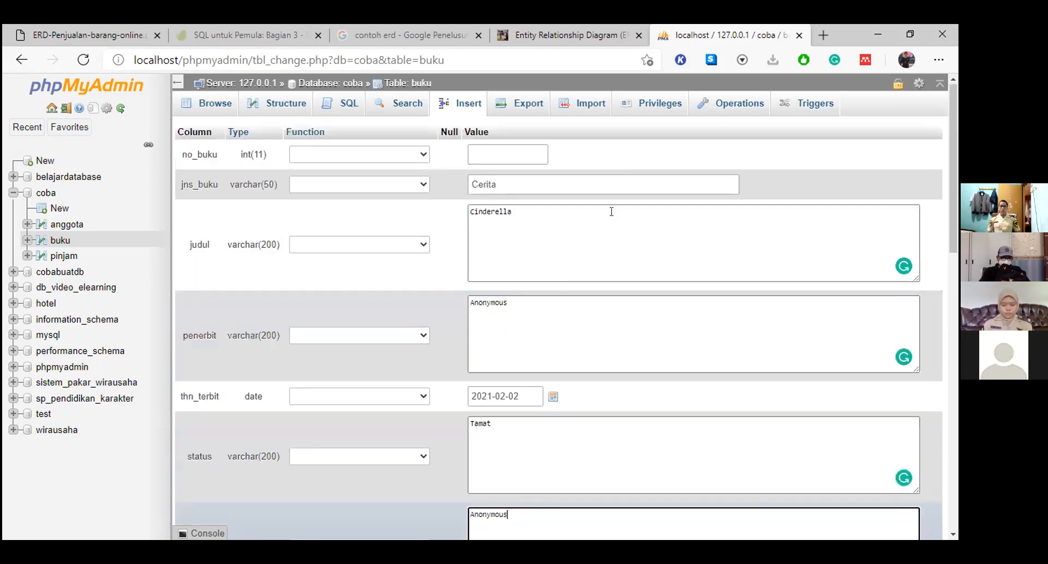
scroll(586, 268, down, 7)
scroll(589, 191, up, 7)
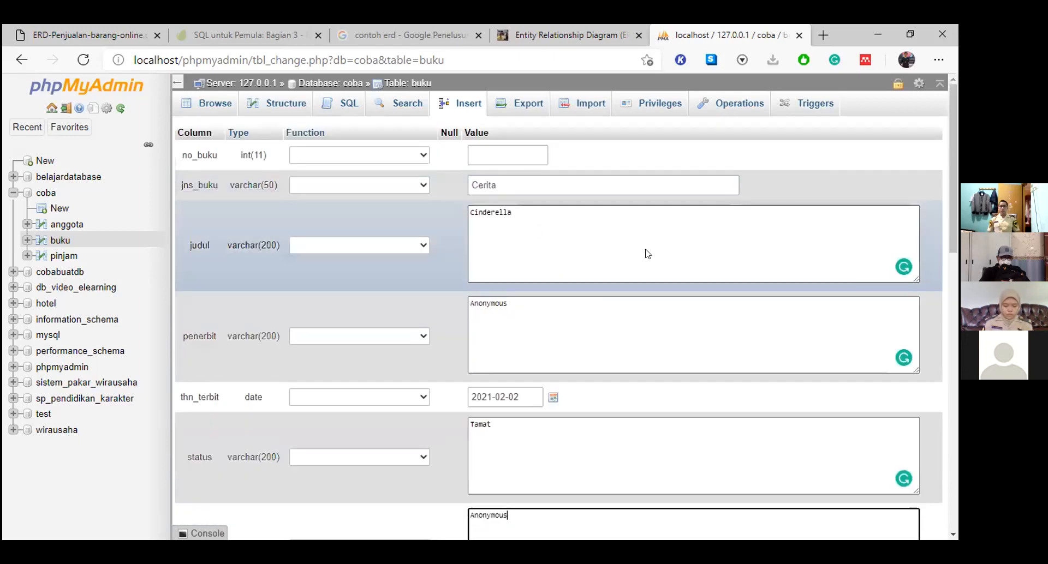
scroll(671, 355, down, 1)
scroll(600, 349, down, 1)
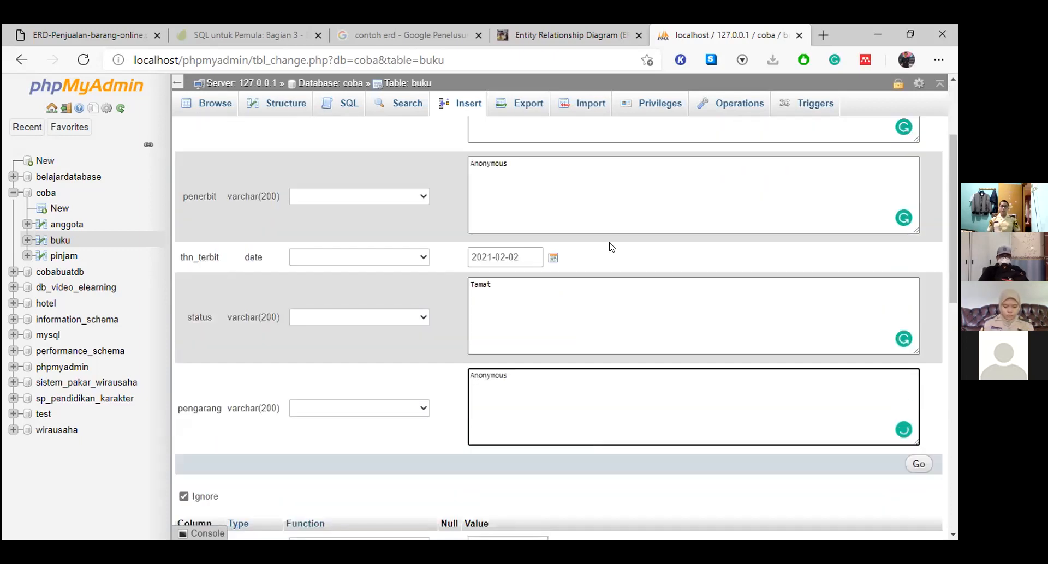
scroll(622, 294, up, 2)
scroll(884, 472, down, 2)
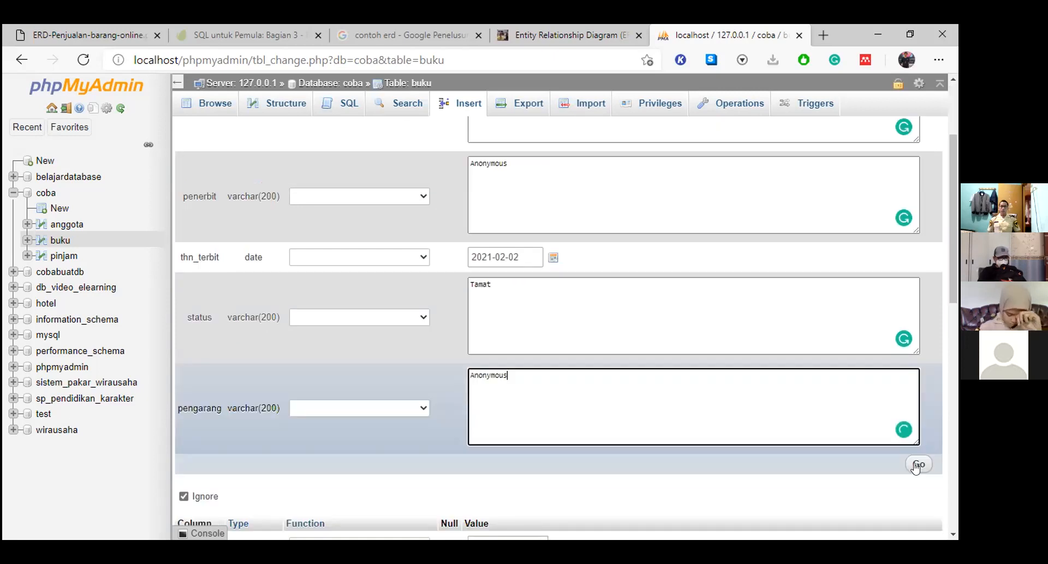
click(915, 462)
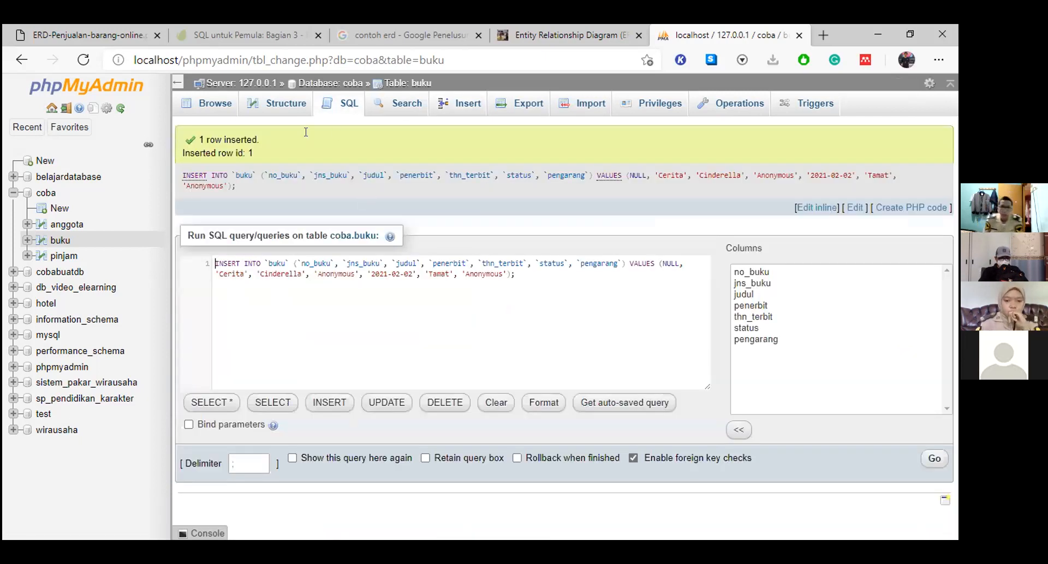
Step: Browse the buku table's rows to check the inserted Cinderella record
click(199, 109)
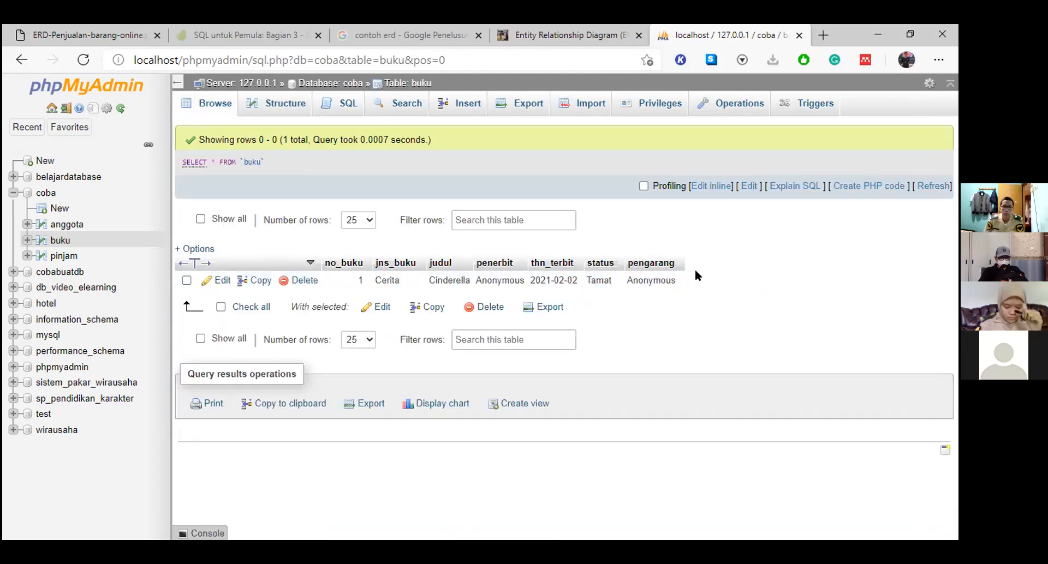
drag(695, 271, 707, 295)
click(680, 242)
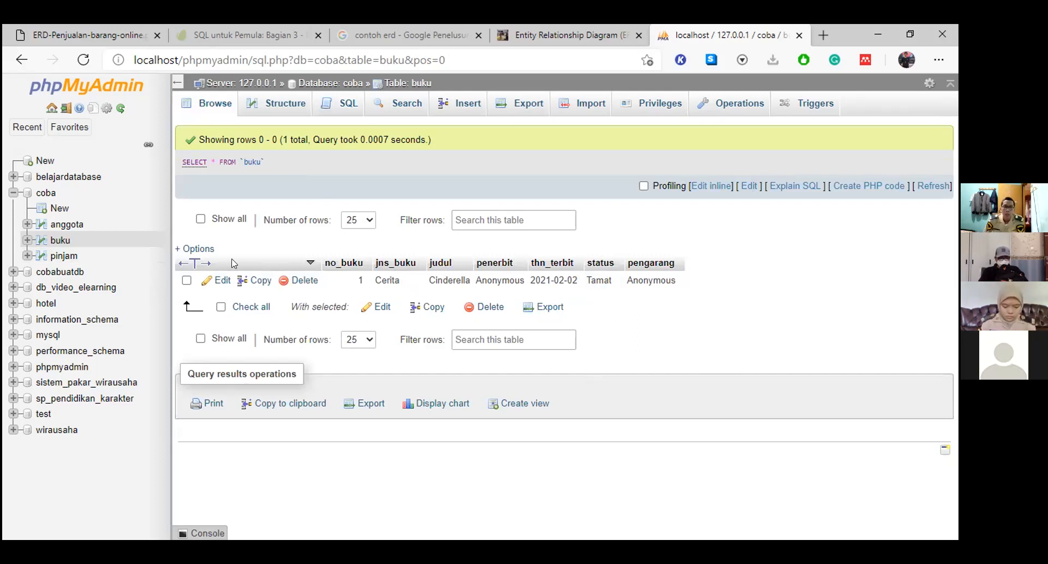
click(332, 281)
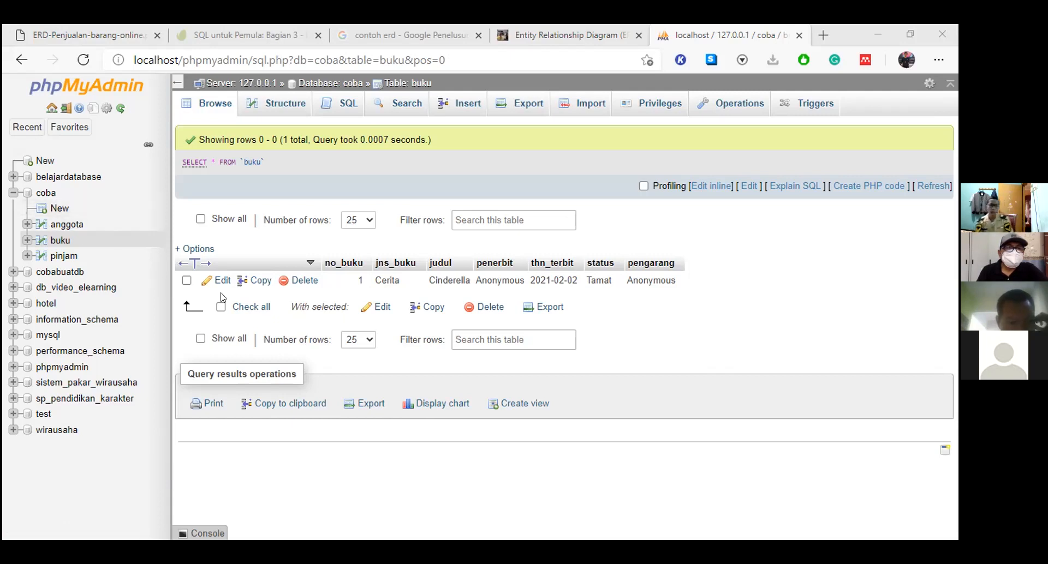
Step: Return to the coba database and open its designer view to see the buku, pinjam and anggota relations
click(45, 193)
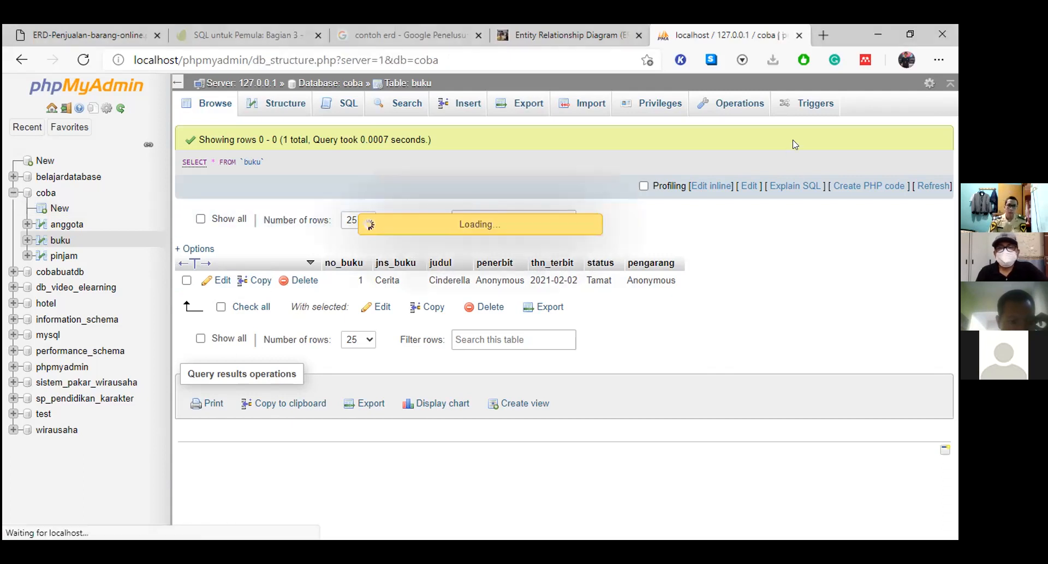
mouse_move(863, 103)
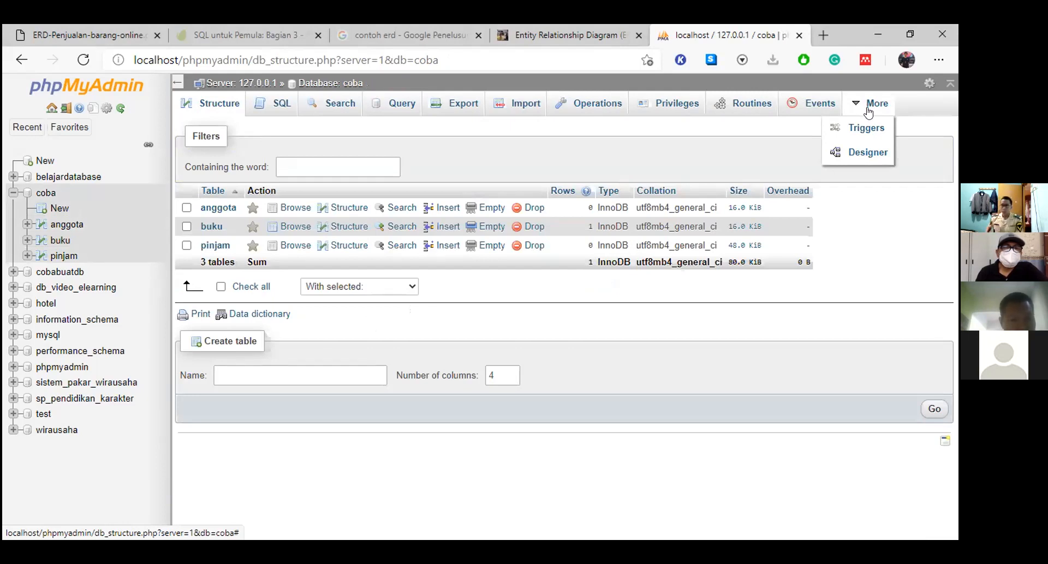
click(868, 112)
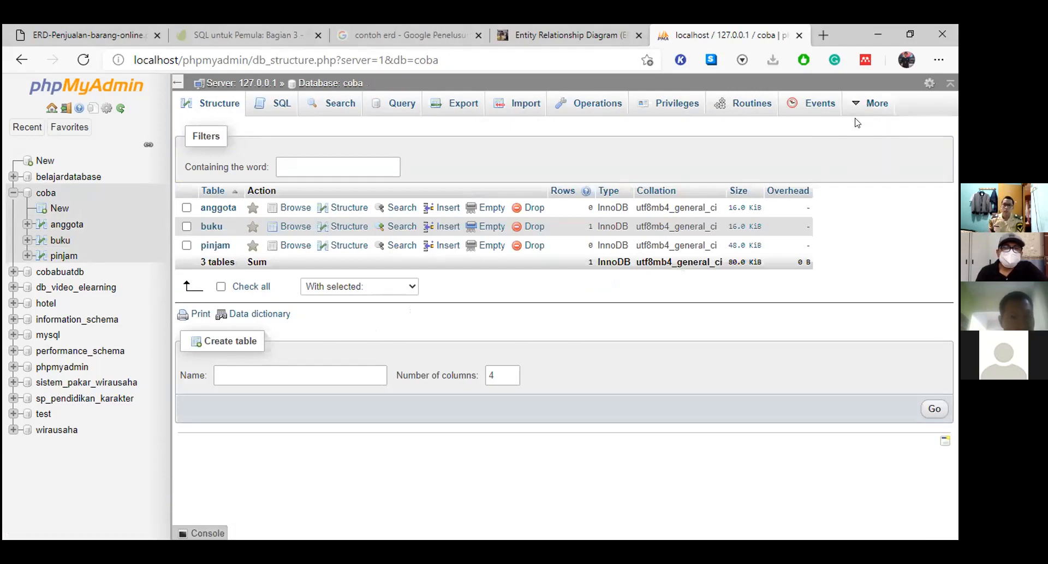
click(854, 106)
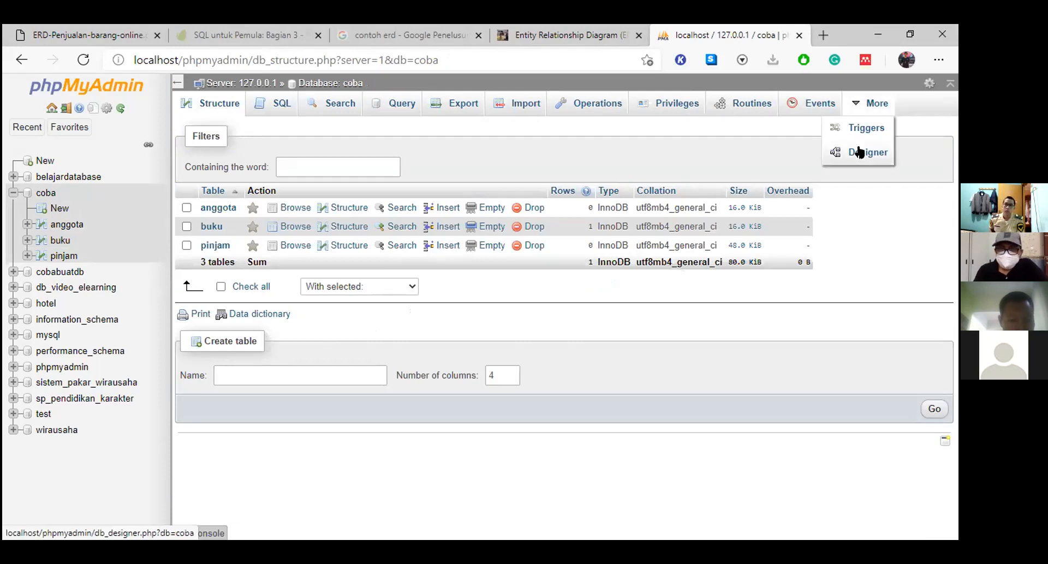
click(858, 152)
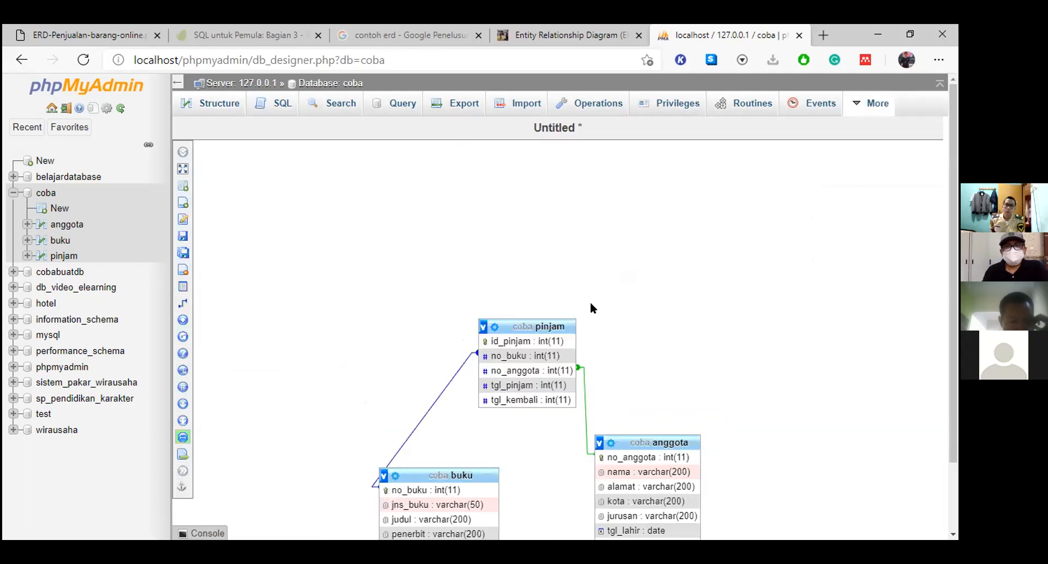
scroll(411, 354, down, 3)
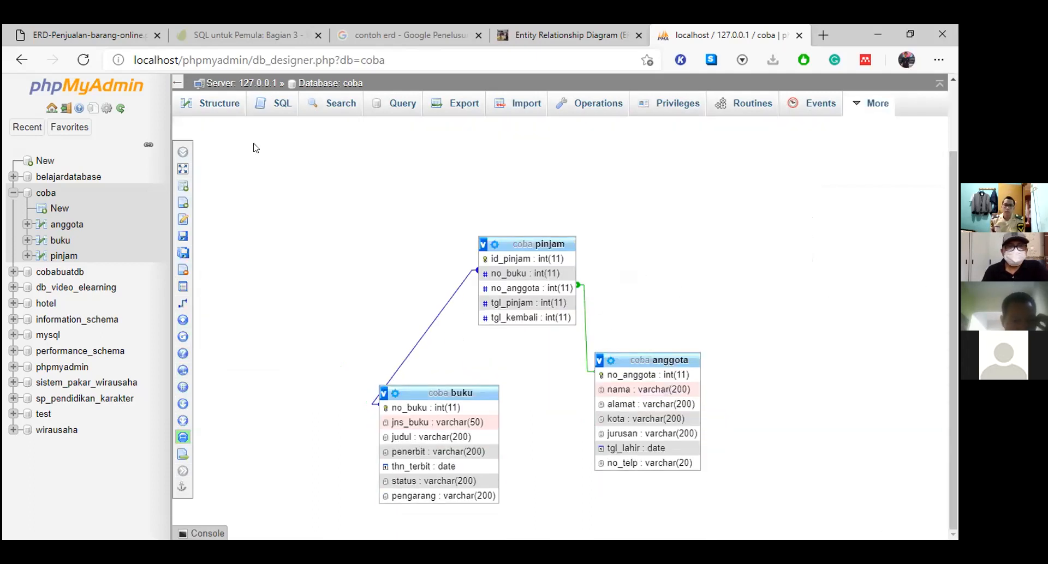
mouse_move(183, 494)
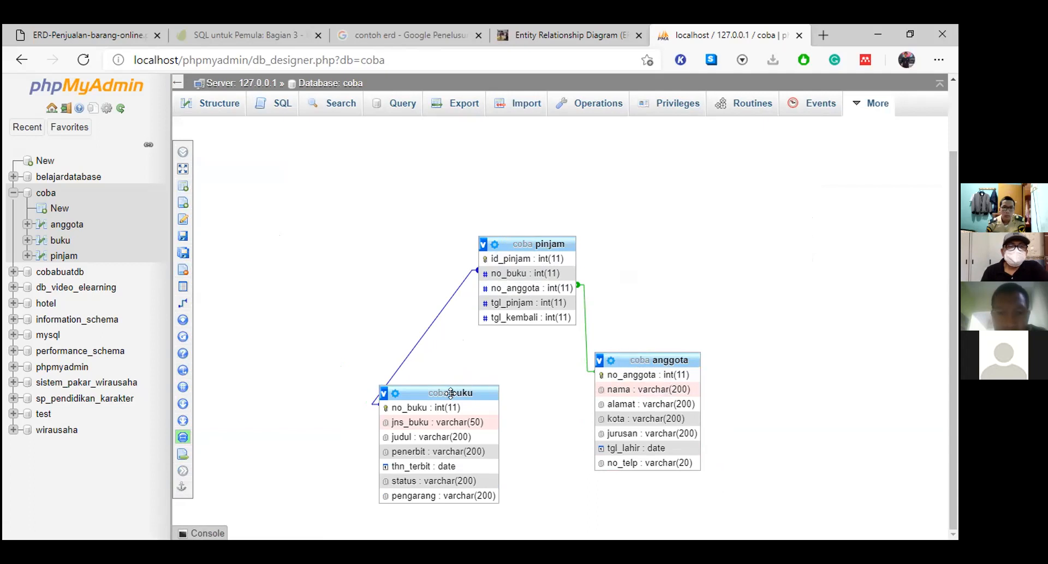
Step: Reposition the buku table in the coba diagram to the left of pinjam and slightly below it, clear of the other tables
drag(453, 400, 428, 449)
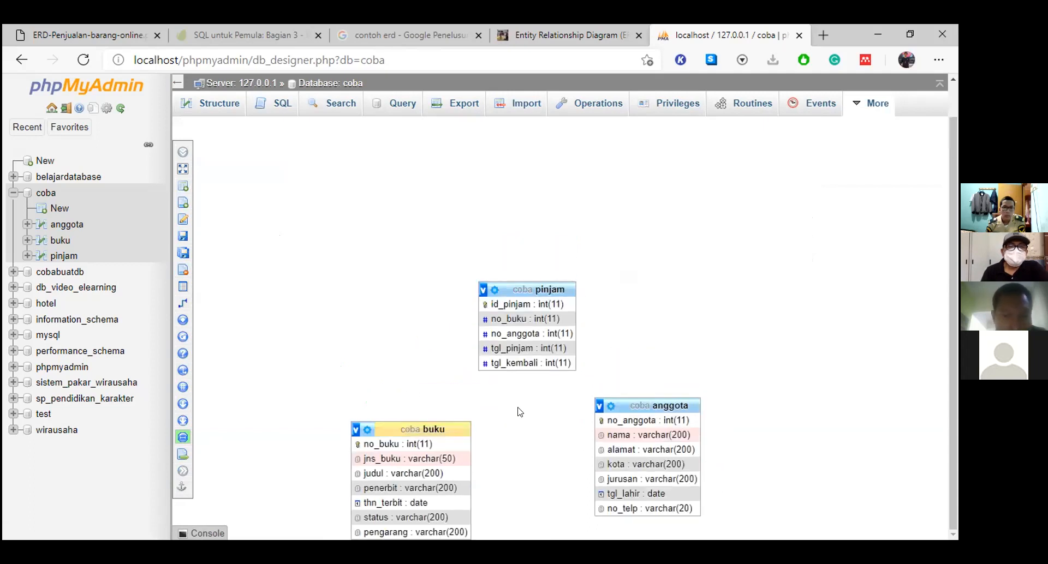
drag(523, 389, 262, 387)
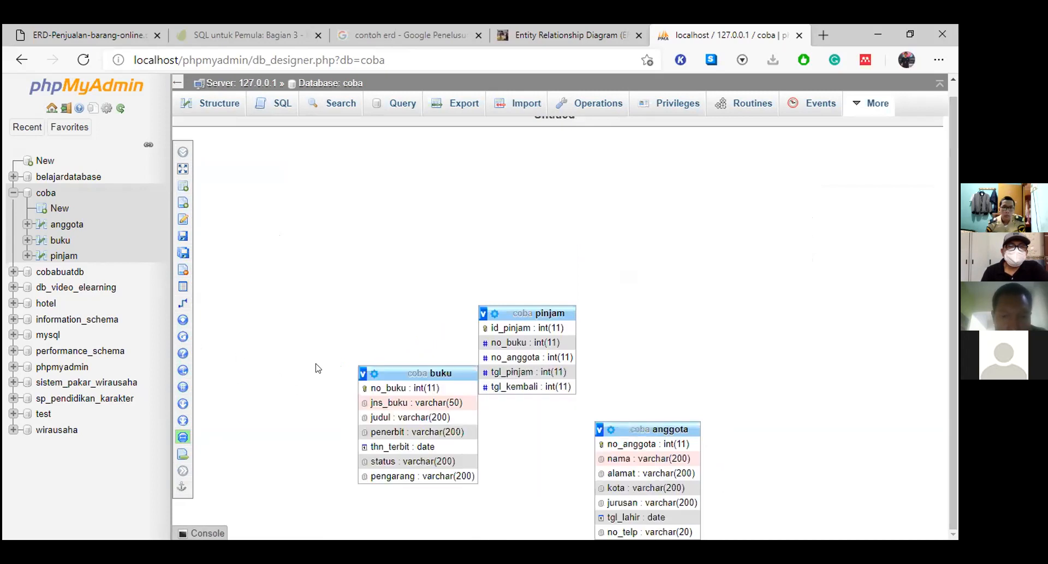
drag(365, 381, 318, 381)
scroll(360, 333, down, 1)
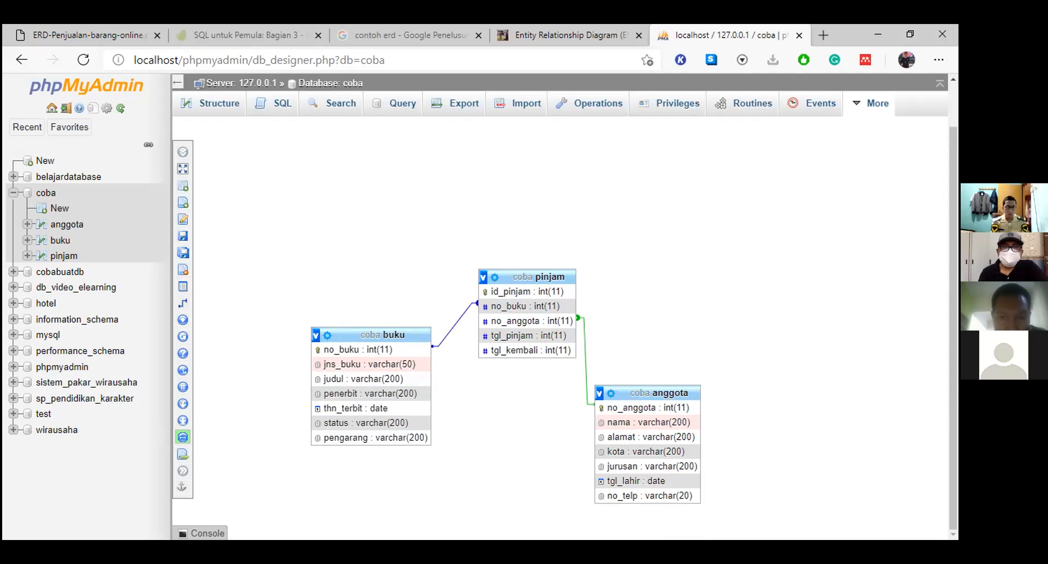
mouse_move(282, 324)
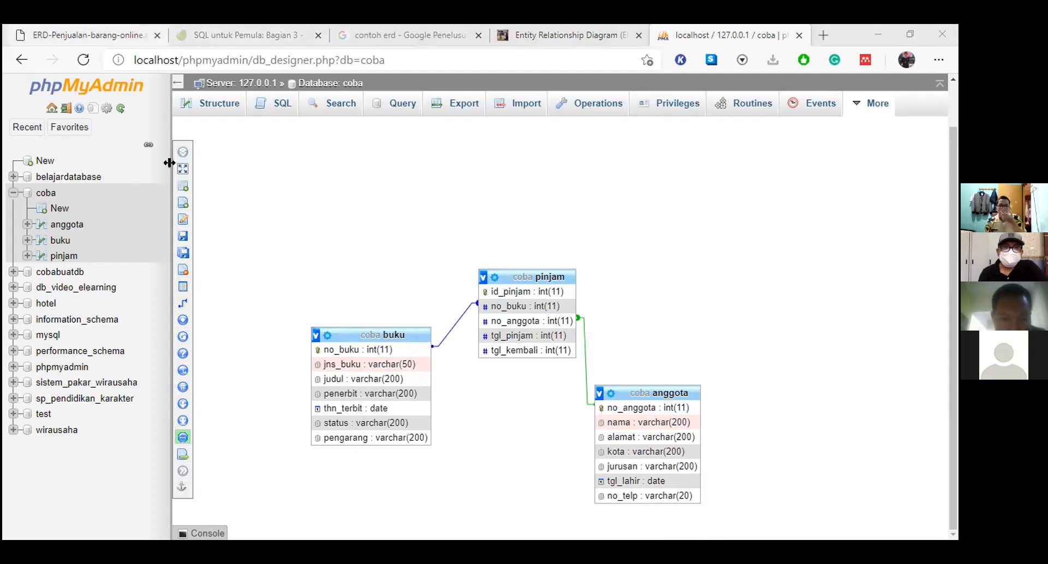
mouse_move(186, 186)
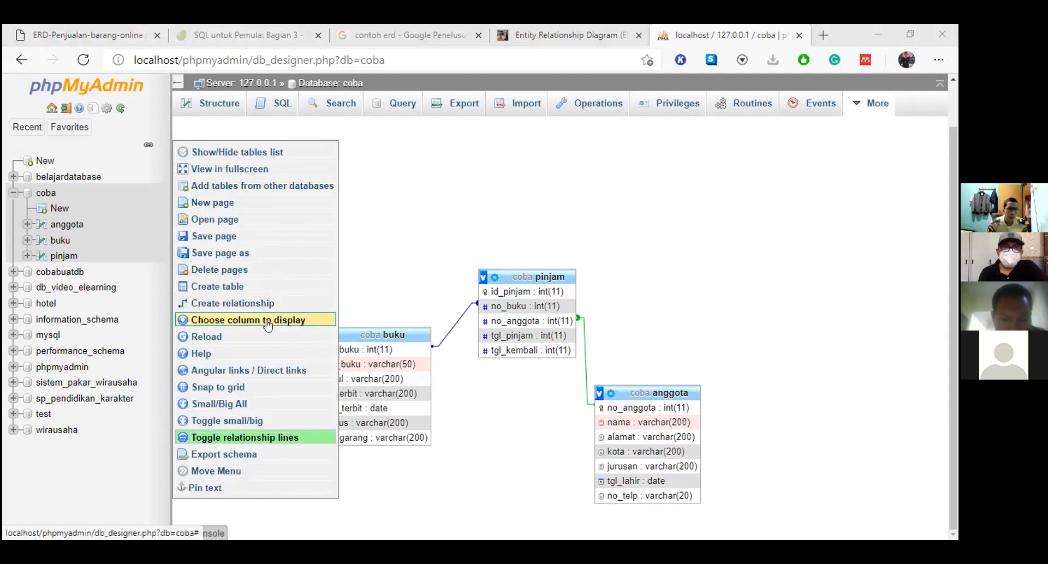